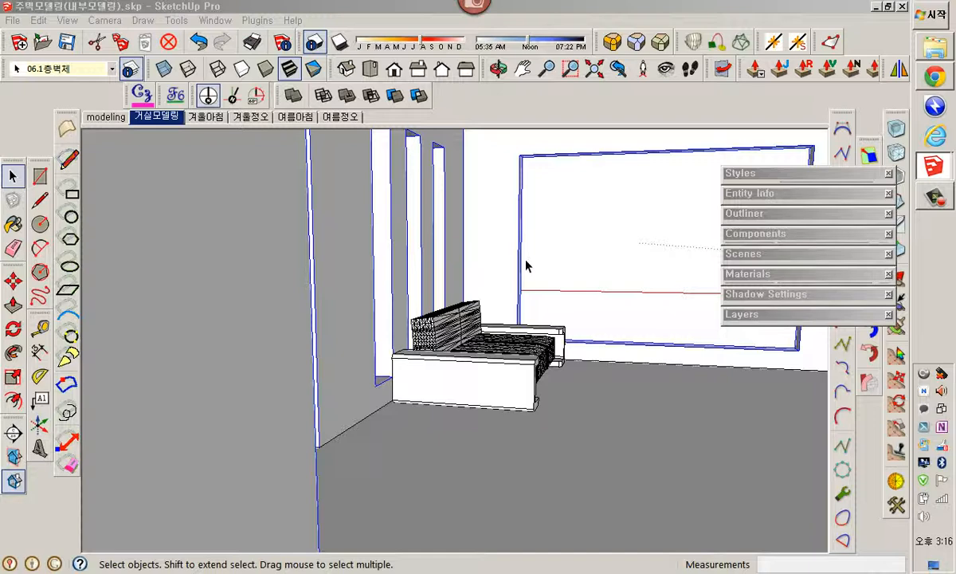
Switch to the Chrome browser, maximize its window and close the crashed shopping tab and the blog tab
click(934, 77)
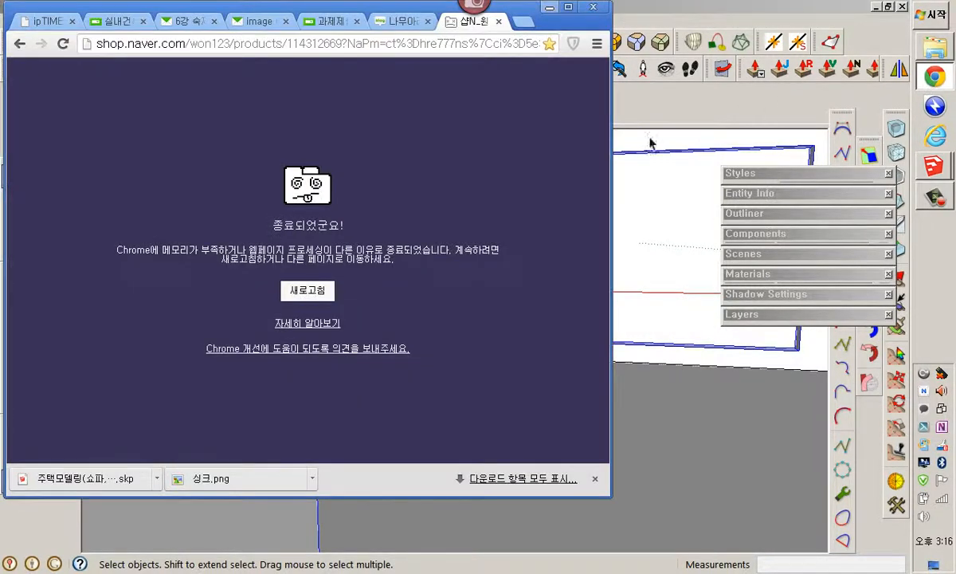
double_click(533, 11)
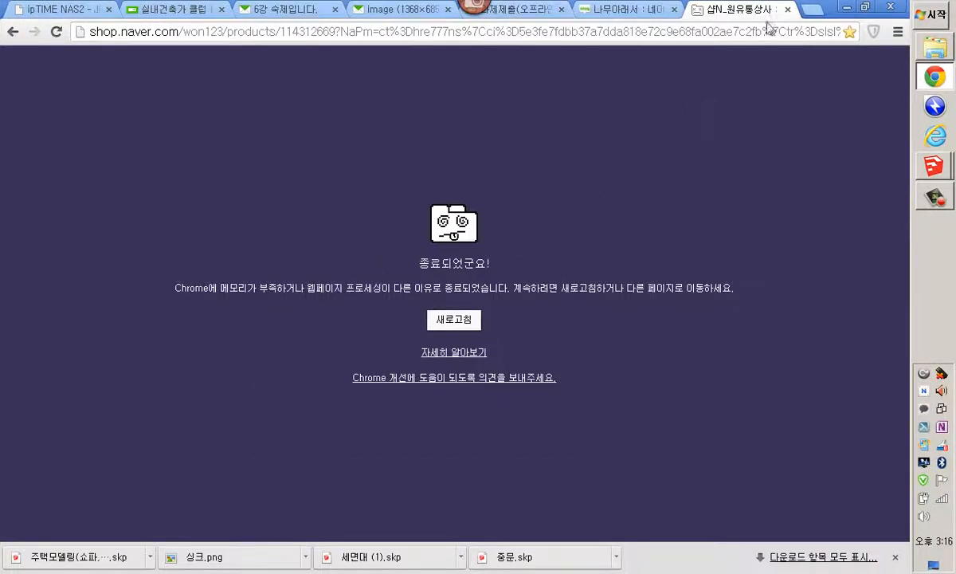
click(788, 9)
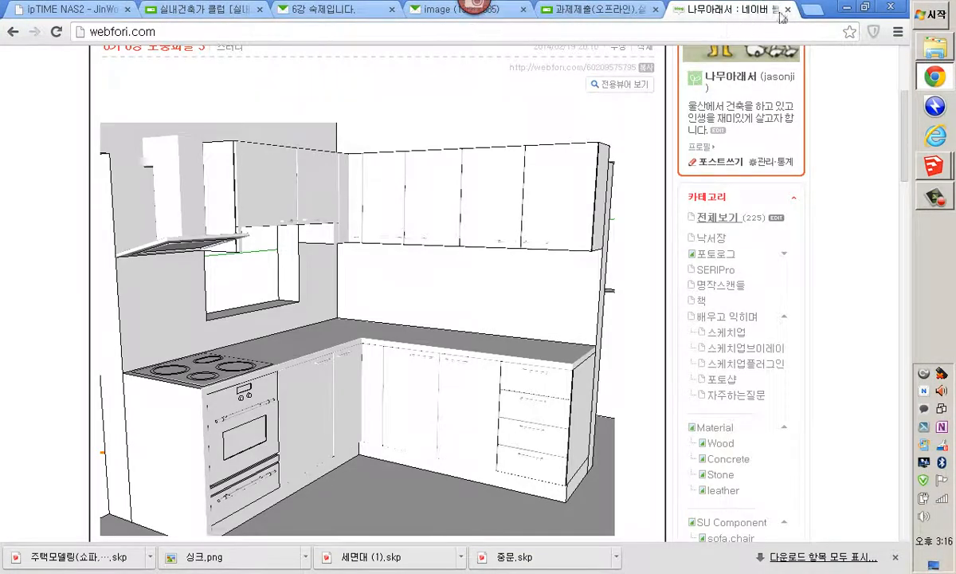
click(787, 10)
click(391, 38)
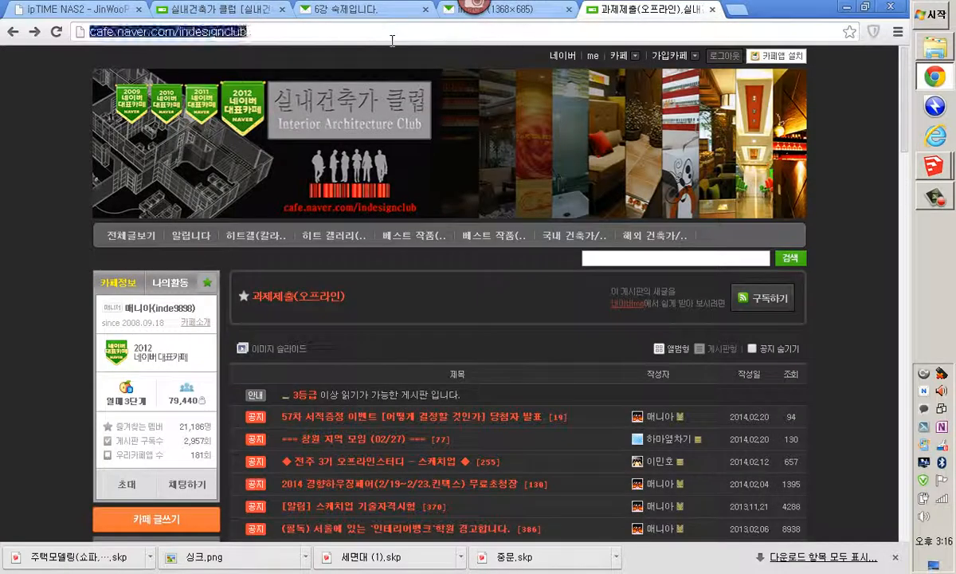
text(ㅈㅈㅈ)
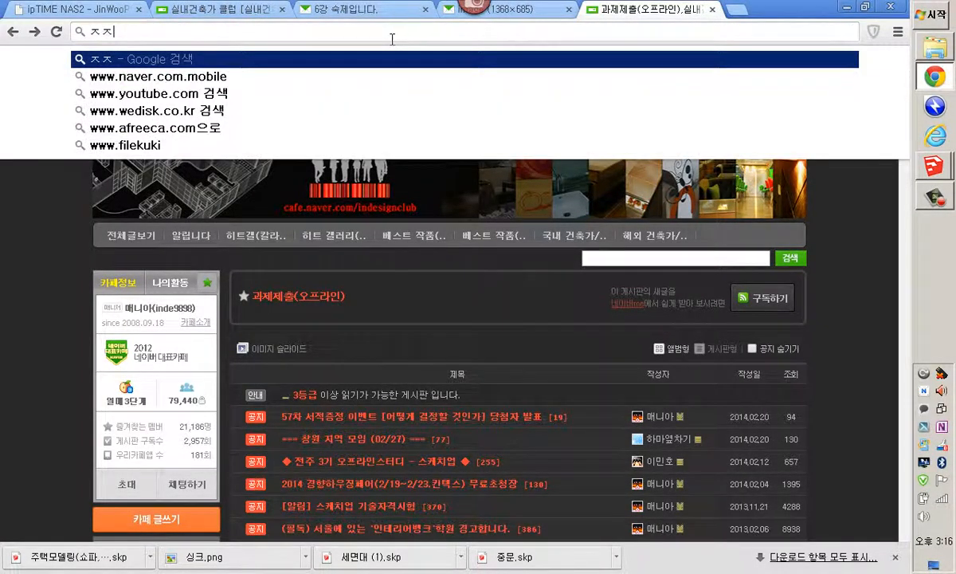
key(BackSpace)
key(BackSpace)
key(BackSpace)
text(WWW.G)
key(BackSpace)
key(BackSpace)
key(BackSpace)
key(BackSpace)
key(BackSpace)
key(BackSpace)
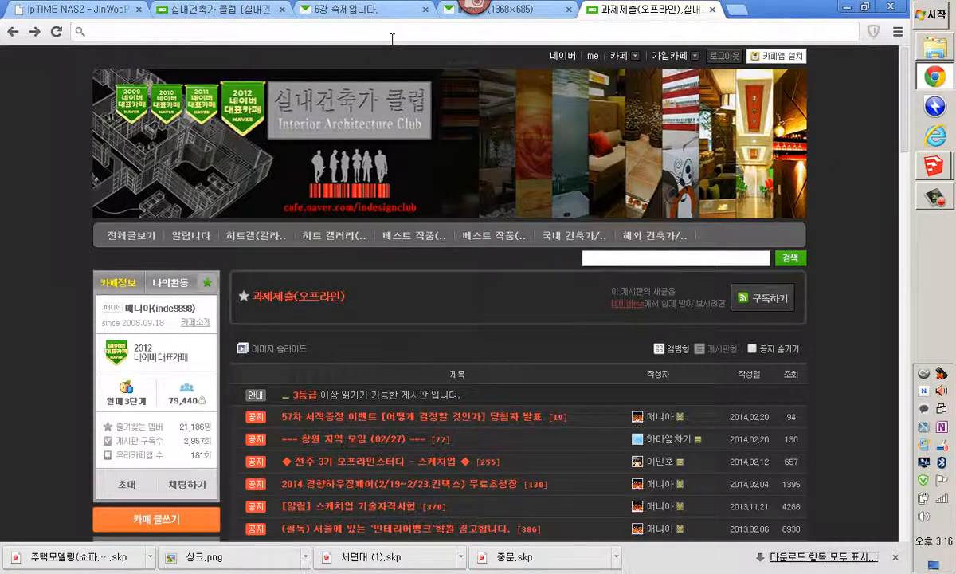
text(W)
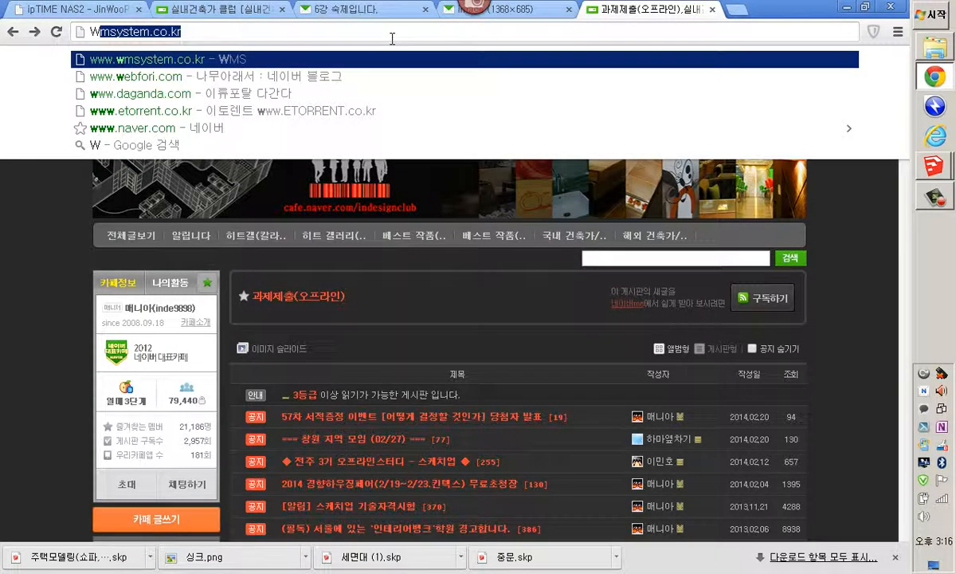
key(BackSpace)
key(BackSpace)
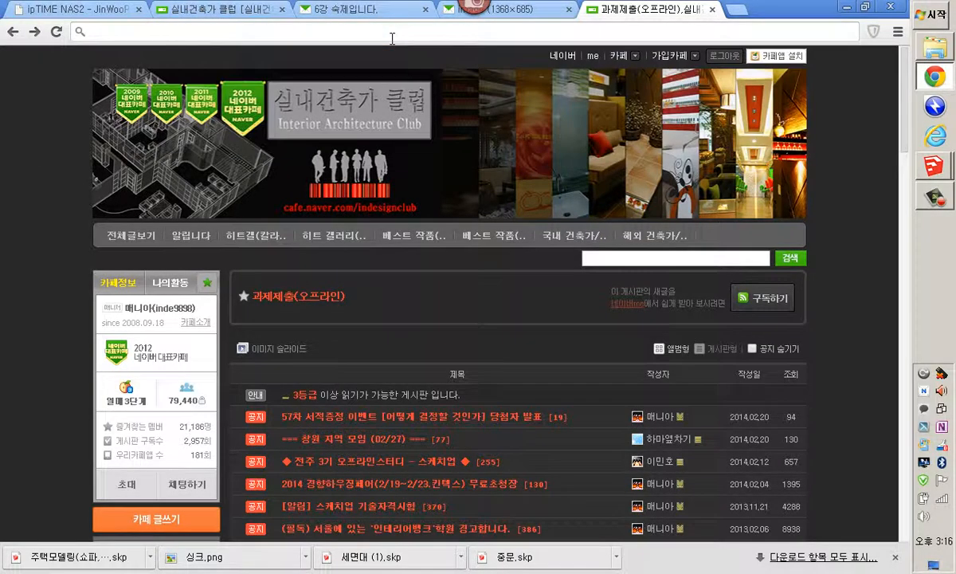
text(www.google.com)
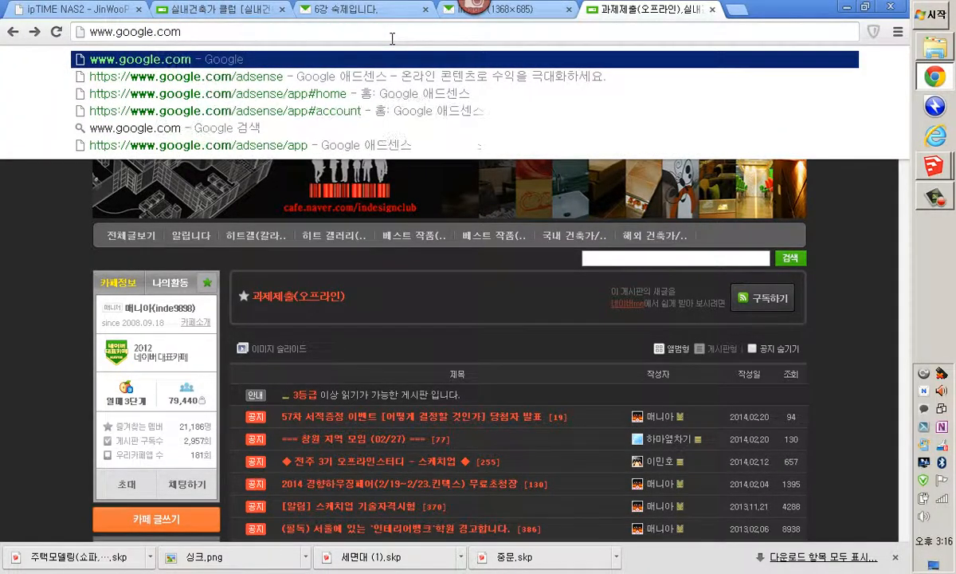
key(Return)
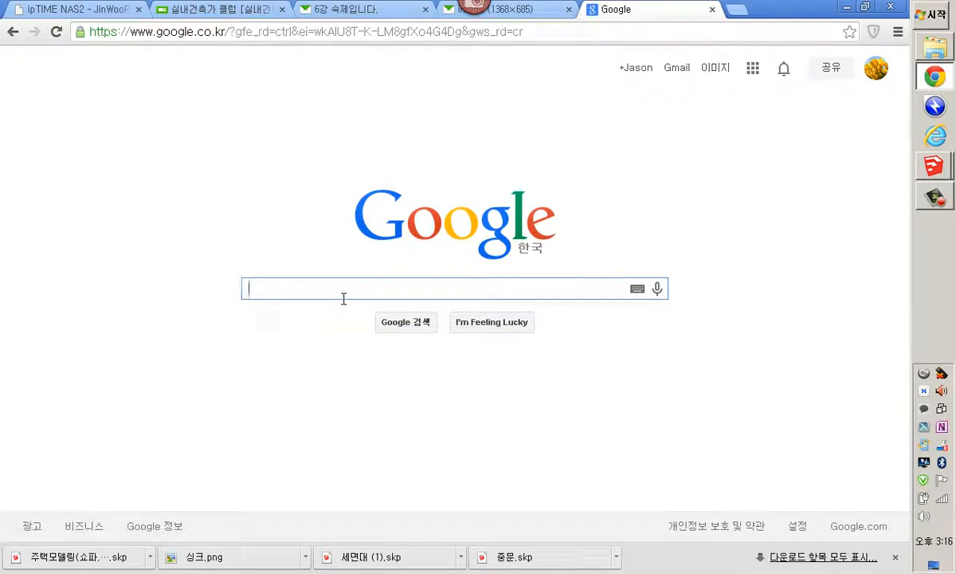
Search Google images for 도배지
text(eh)
key(BackSpace)
key(BackSpace)
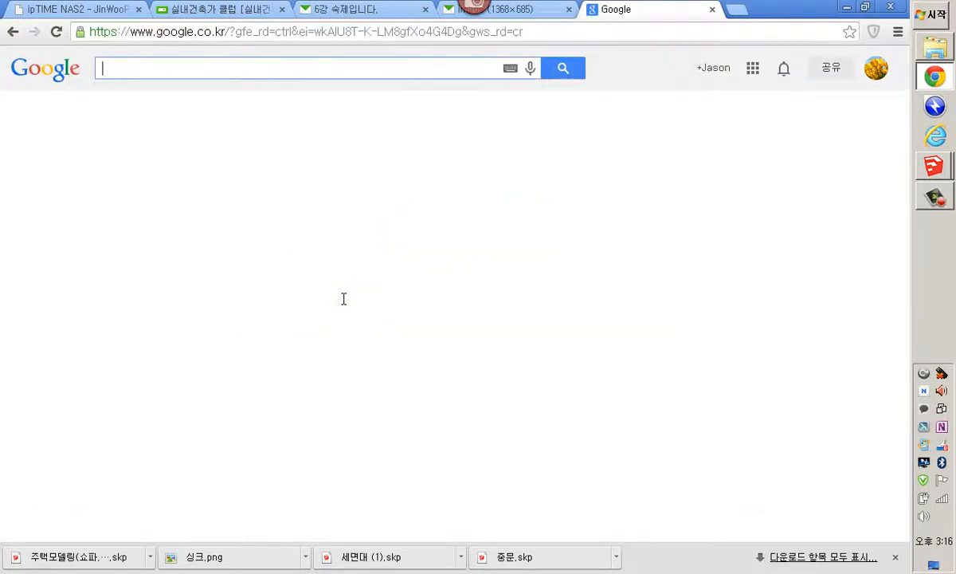
key(Hangul)
text(도배지)
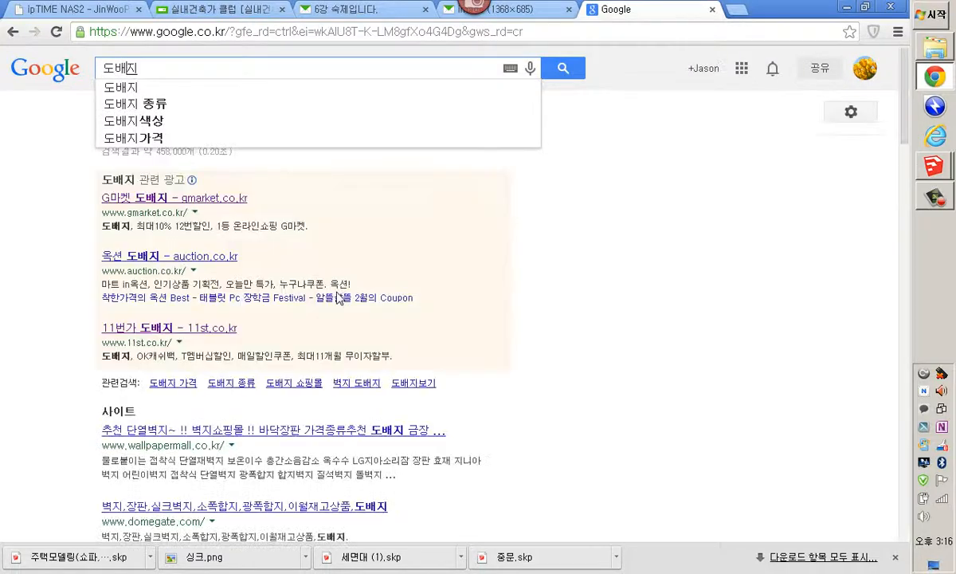
key(Return)
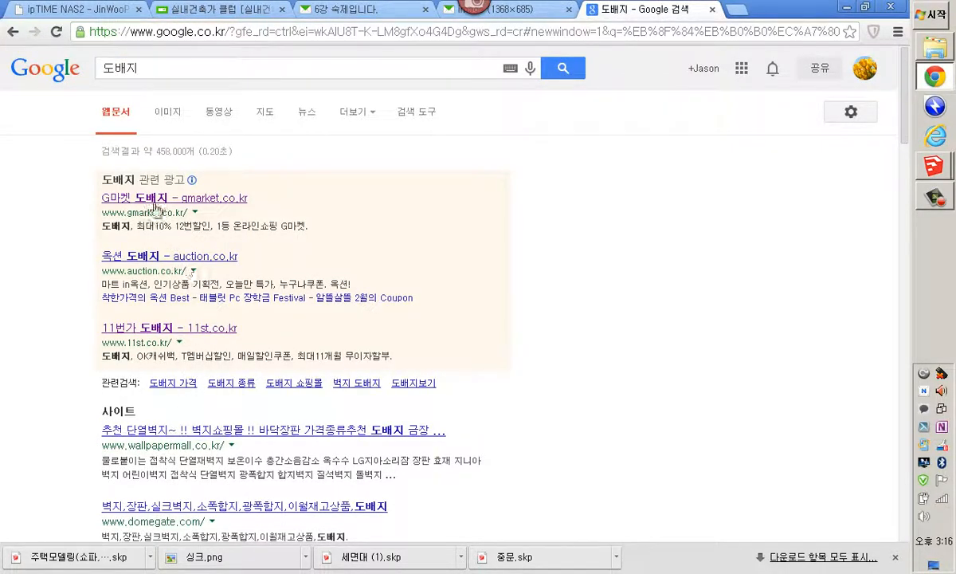
click(172, 116)
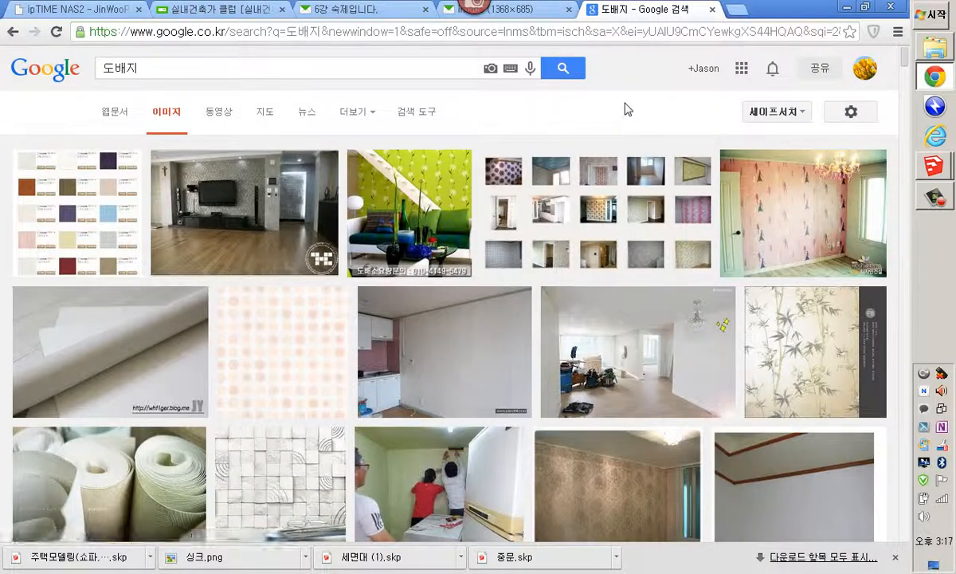
Open the Google search settings page, review its options and go back to the image results
click(846, 114)
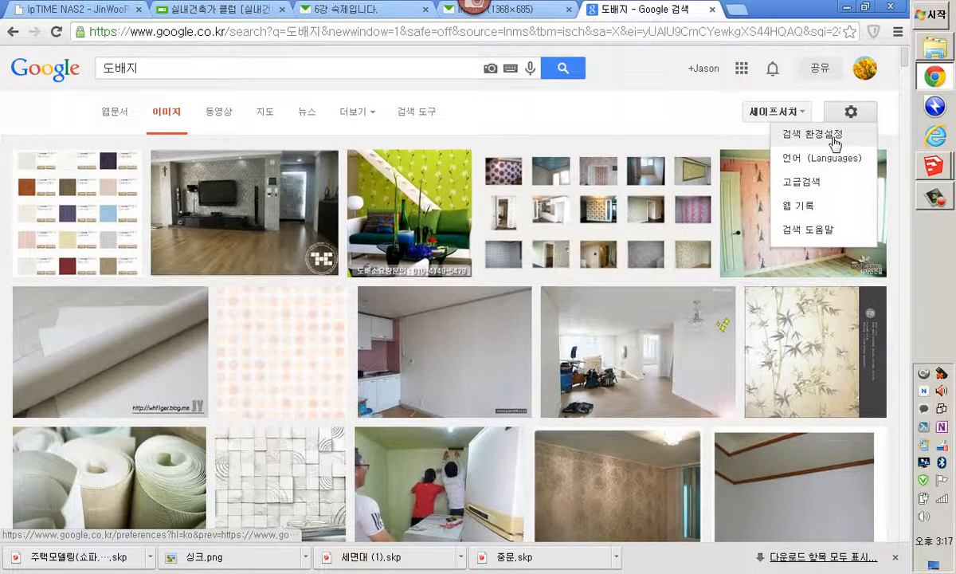
click(831, 139)
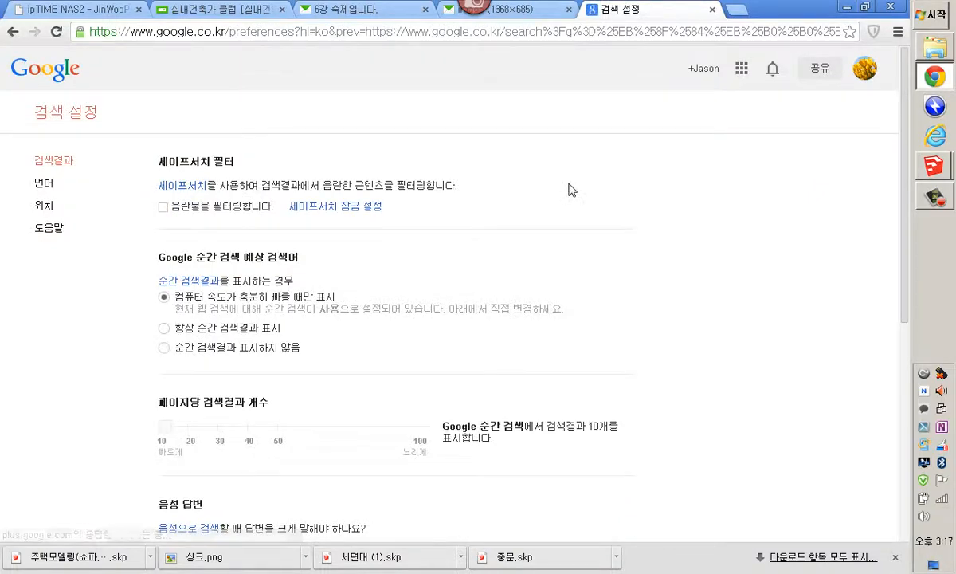
scroll(254, 263, down, 2)
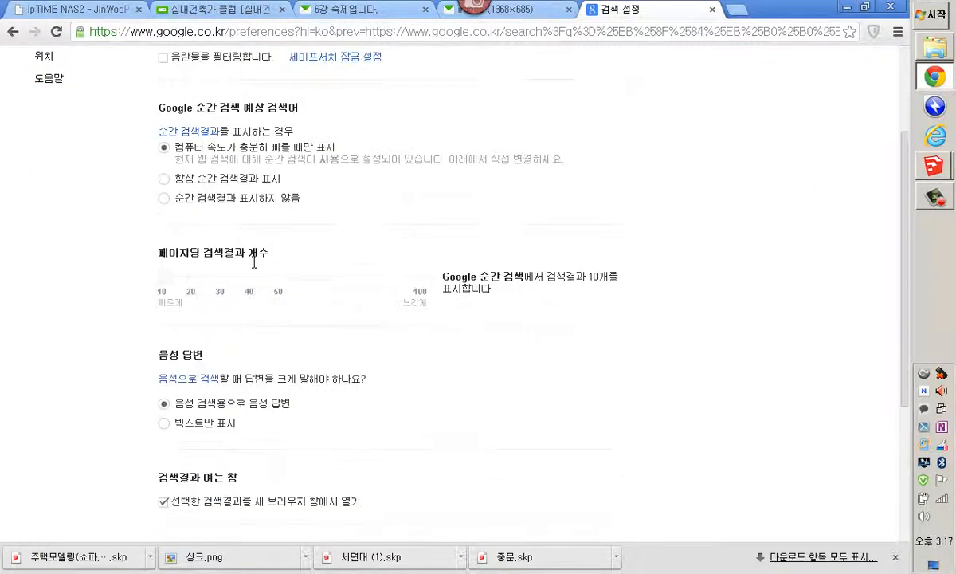
scroll(254, 263, down, 3)
scroll(255, 262, up, 5)
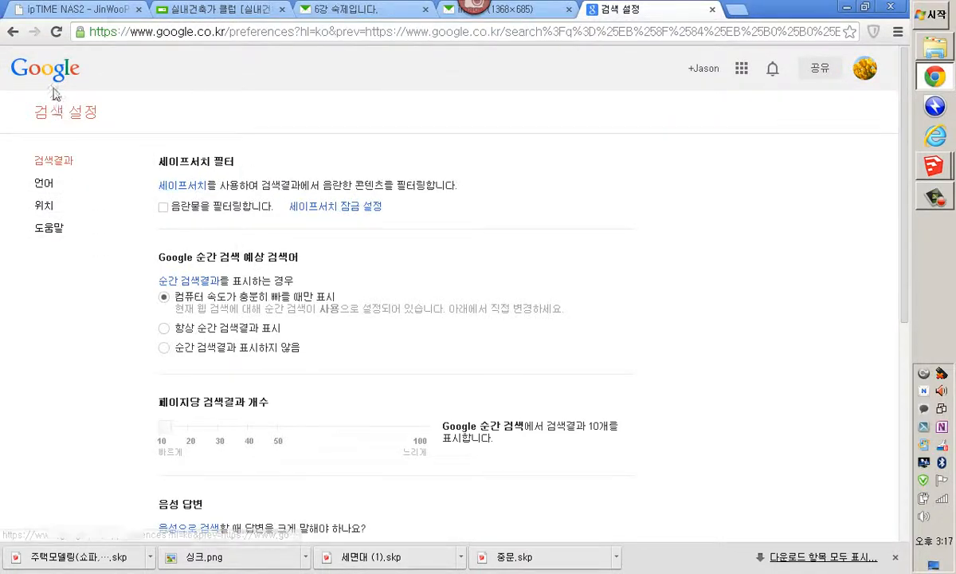
click(13, 32)
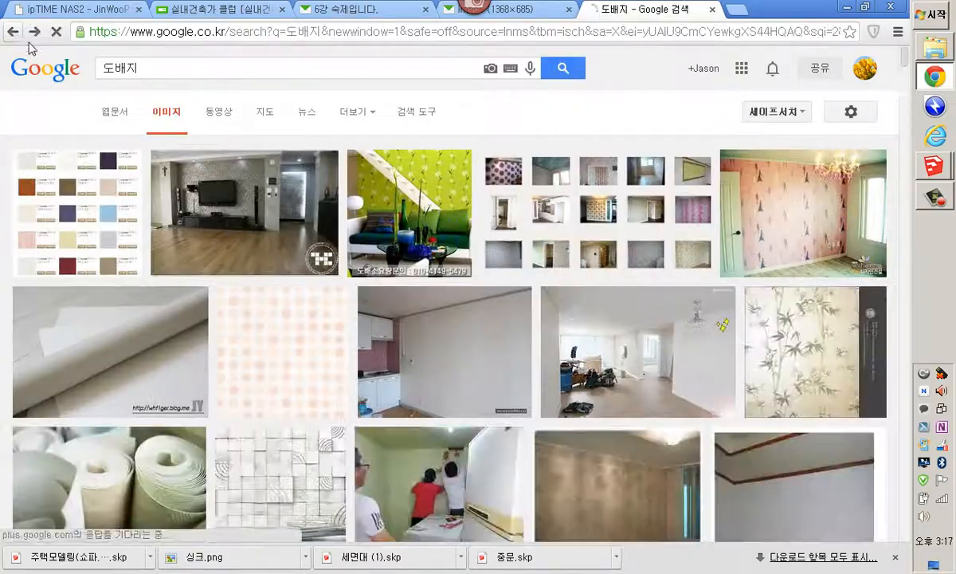
Filter the 도배지 image results to large size only
scroll(103, 199, down, 20)
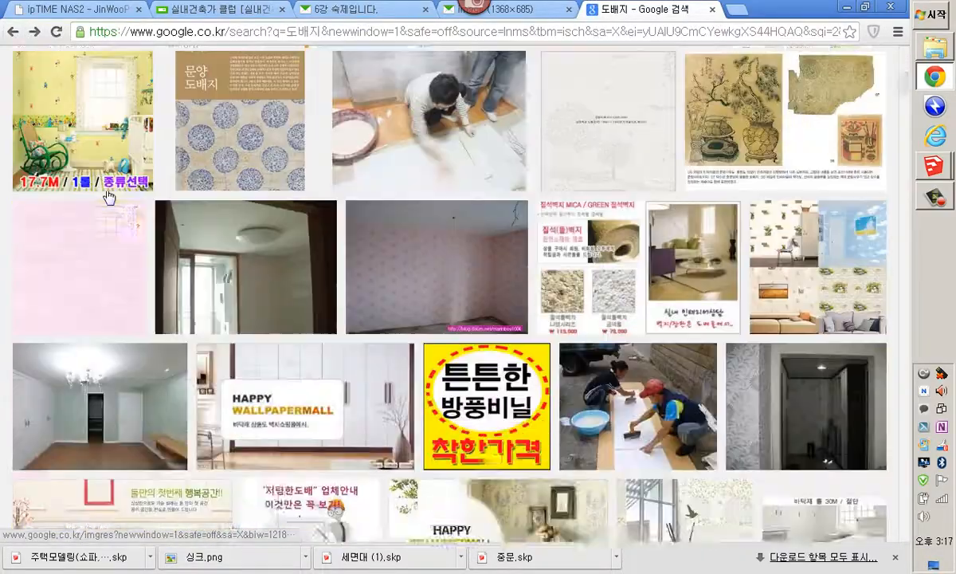
scroll(107, 195, down, 15)
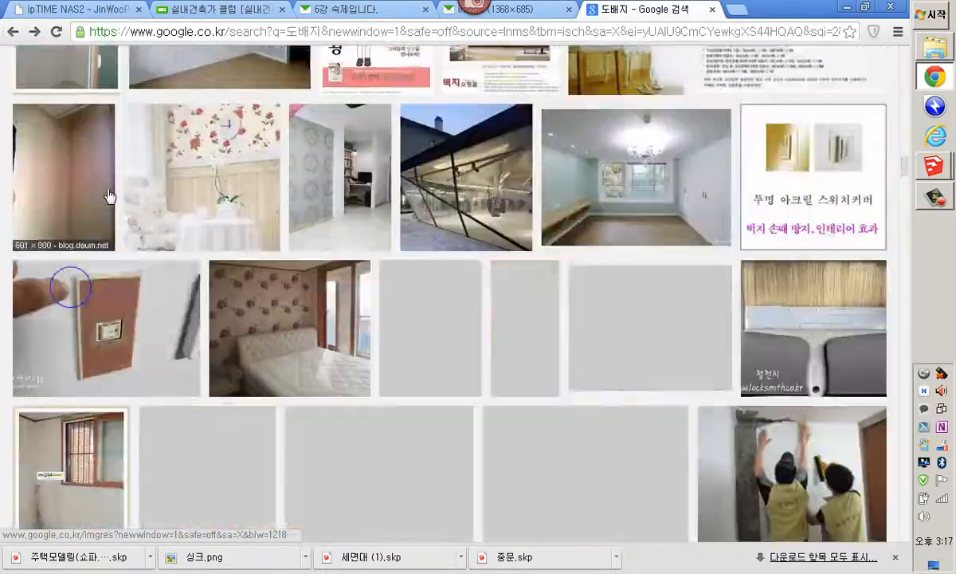
scroll(109, 194, up, 20)
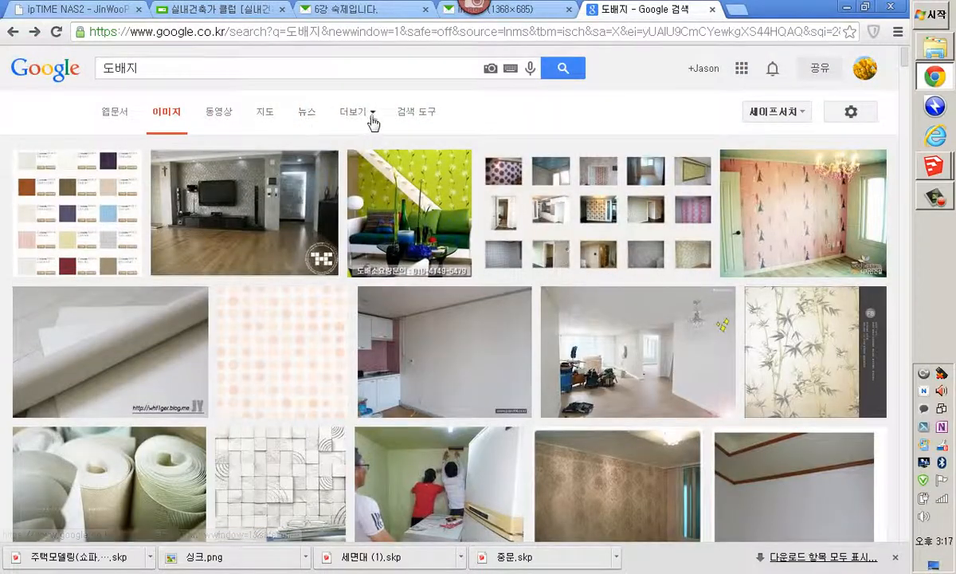
click(420, 120)
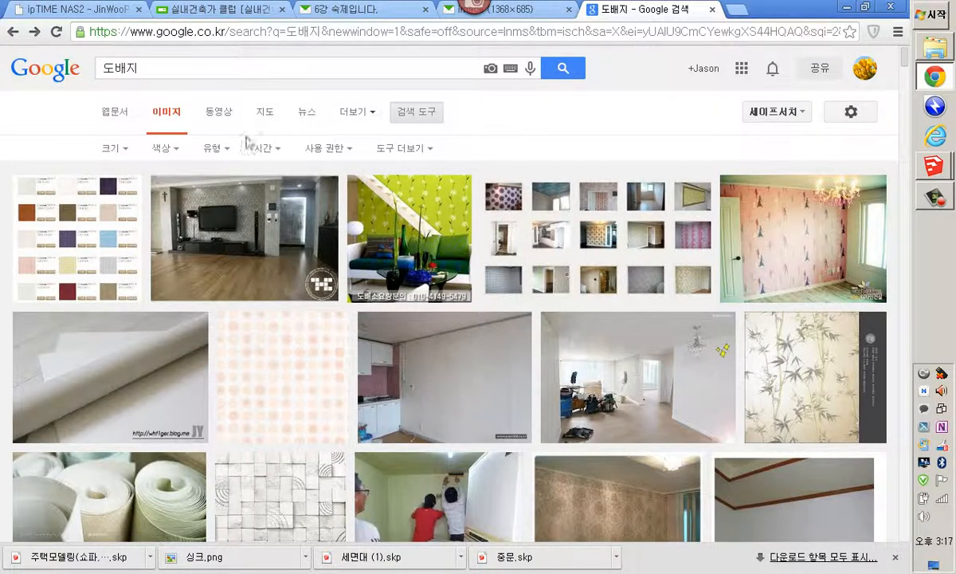
click(130, 151)
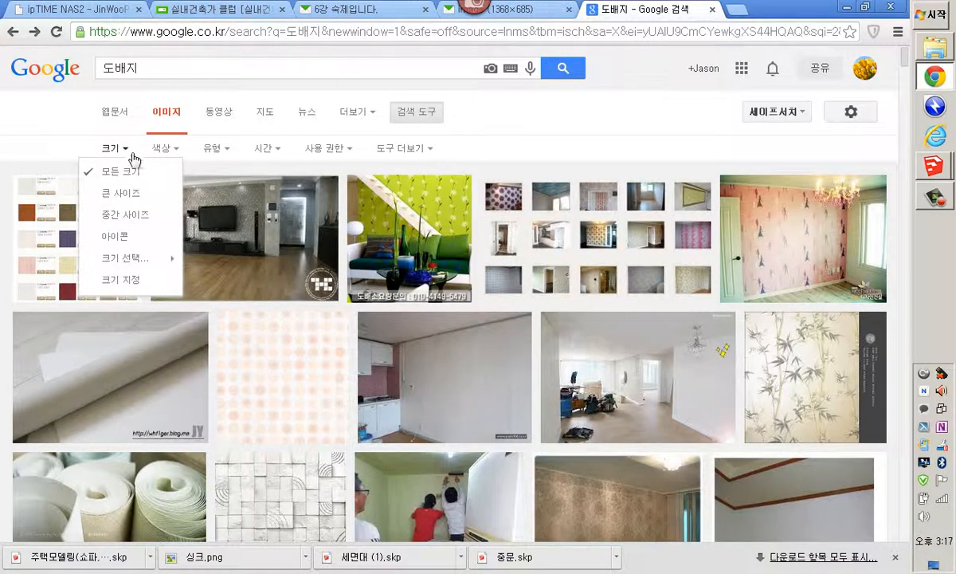
click(134, 203)
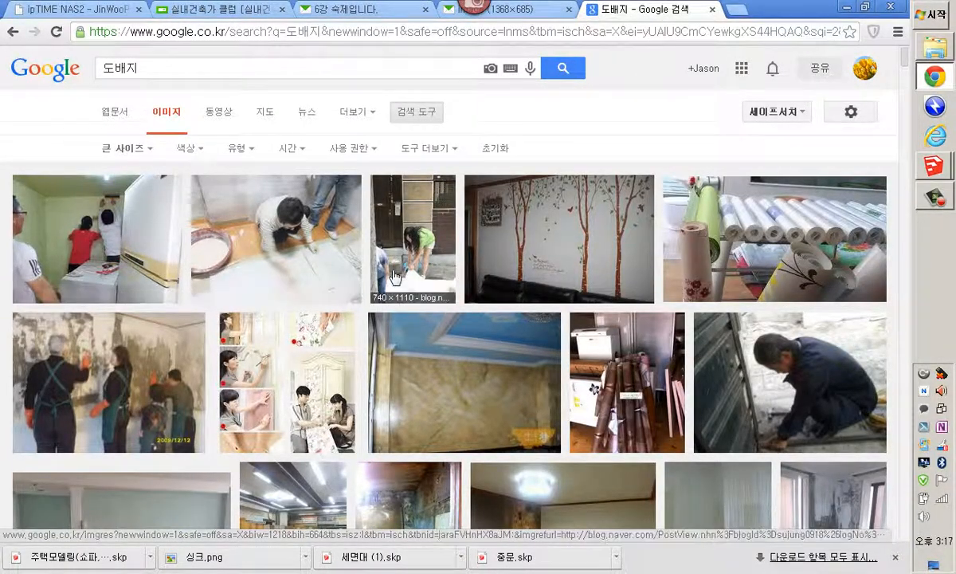
Browse the large 도배지 image results for a usable wallpaper pattern
scroll(603, 309, down, 1)
scroll(603, 309, down, 3)
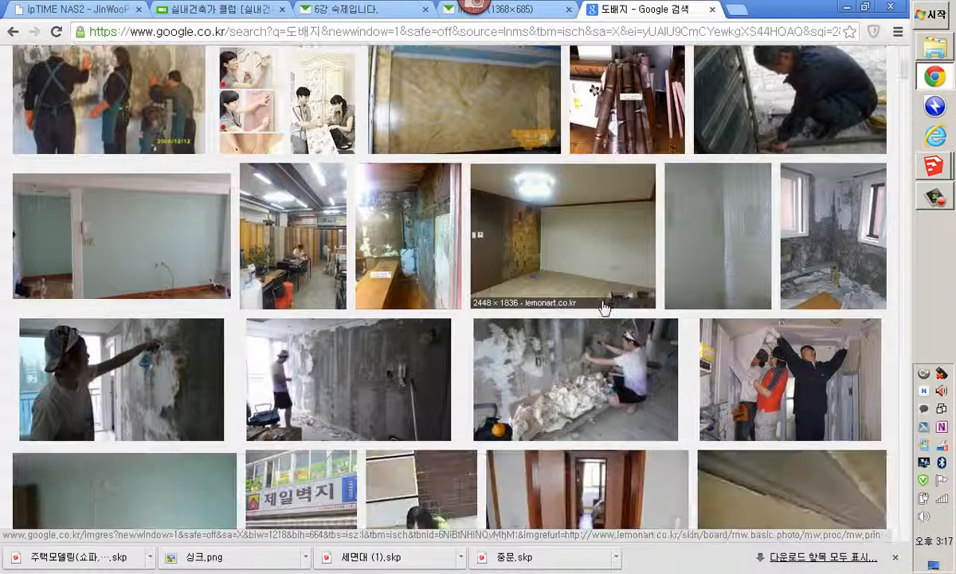
scroll(721, 378, down, 9)
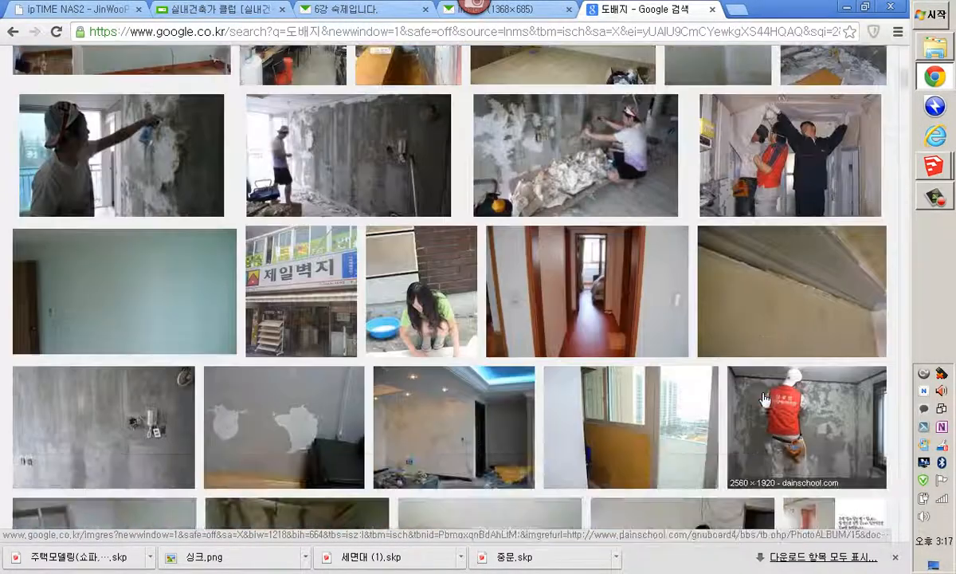
scroll(727, 390, down, 9)
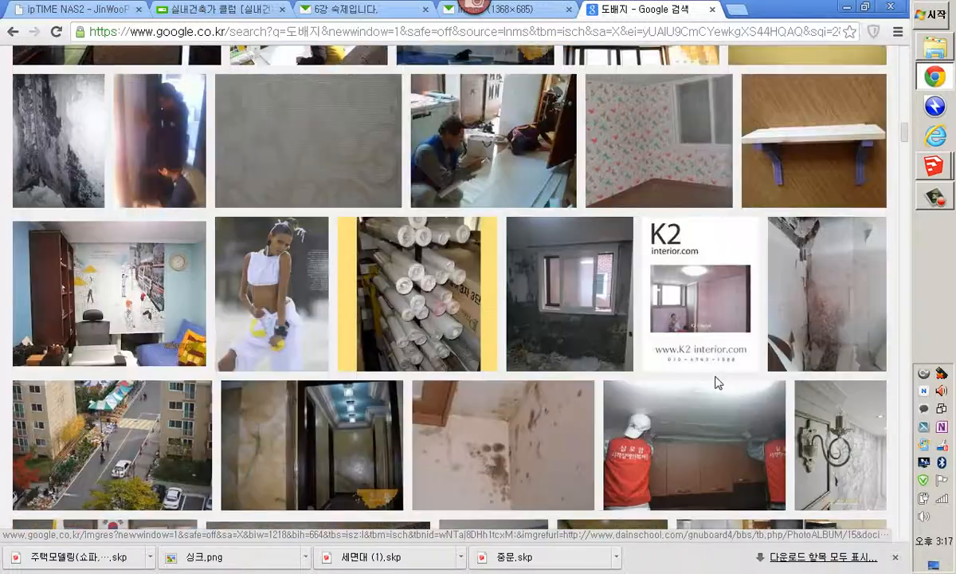
scroll(717, 384, up, 3)
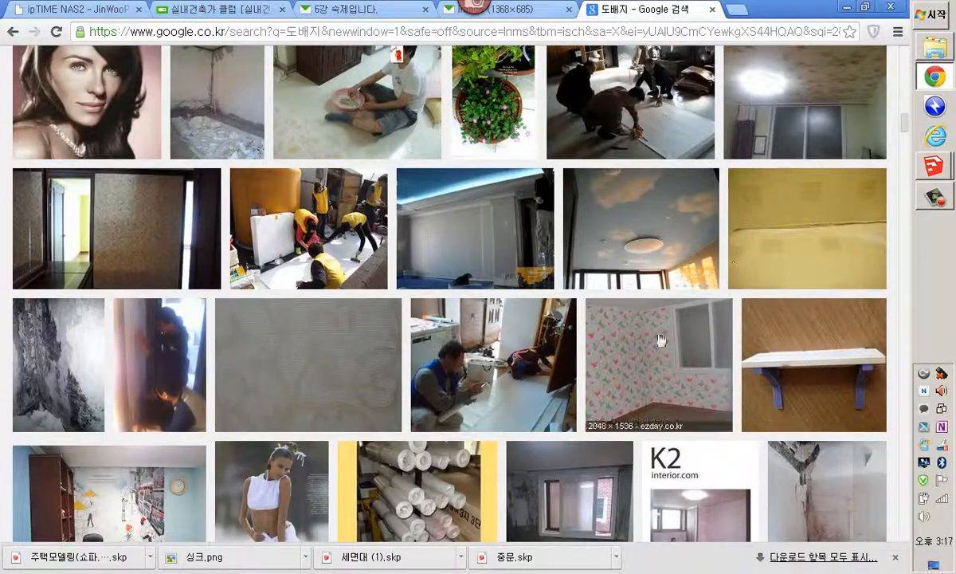
scroll(661, 338, down, 4)
scroll(650, 327, down, 5)
scroll(650, 318, down, 4)
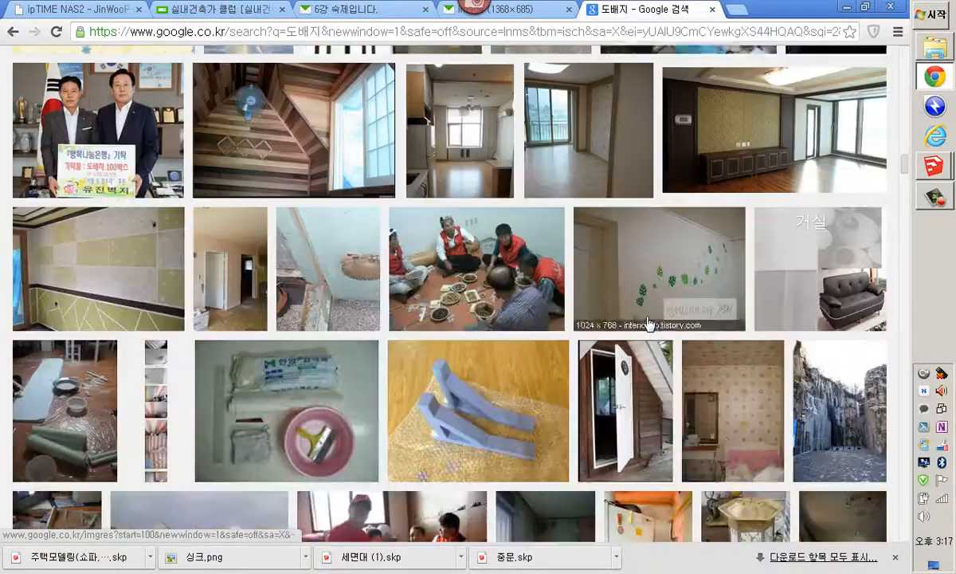
scroll(255, 239, up, 3)
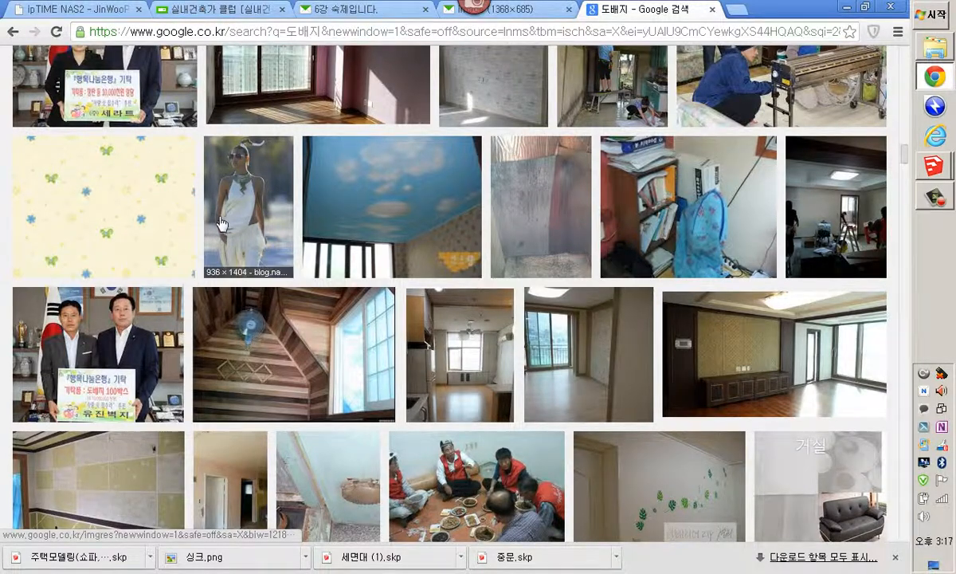
scroll(226, 219, down, 9)
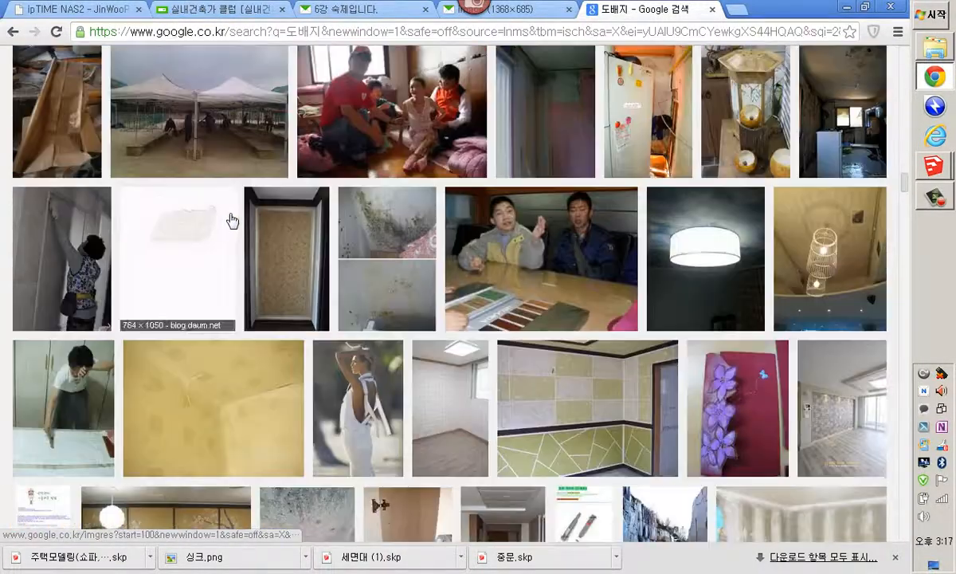
scroll(231, 220, down, 8)
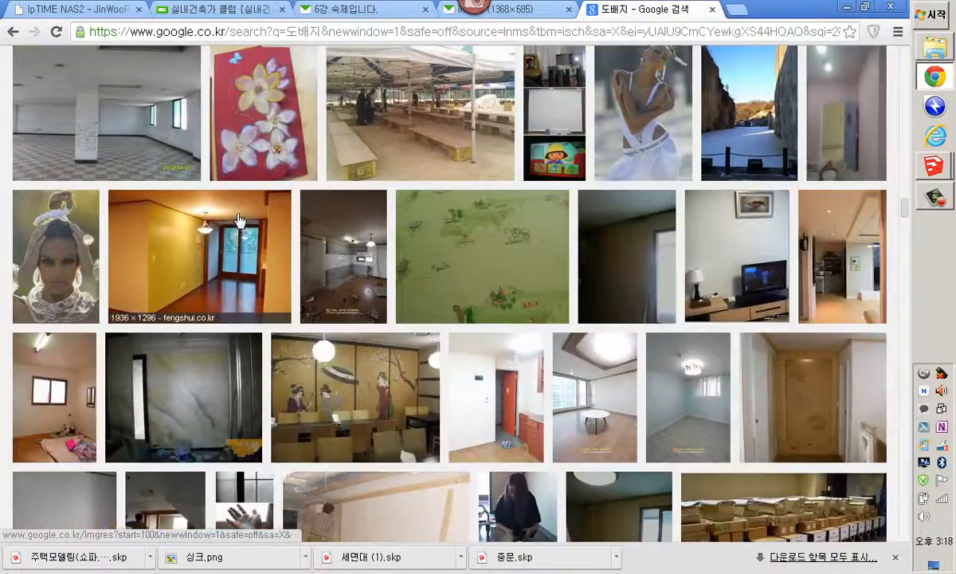
scroll(239, 219, down, 3)
scroll(243, 220, down, 3)
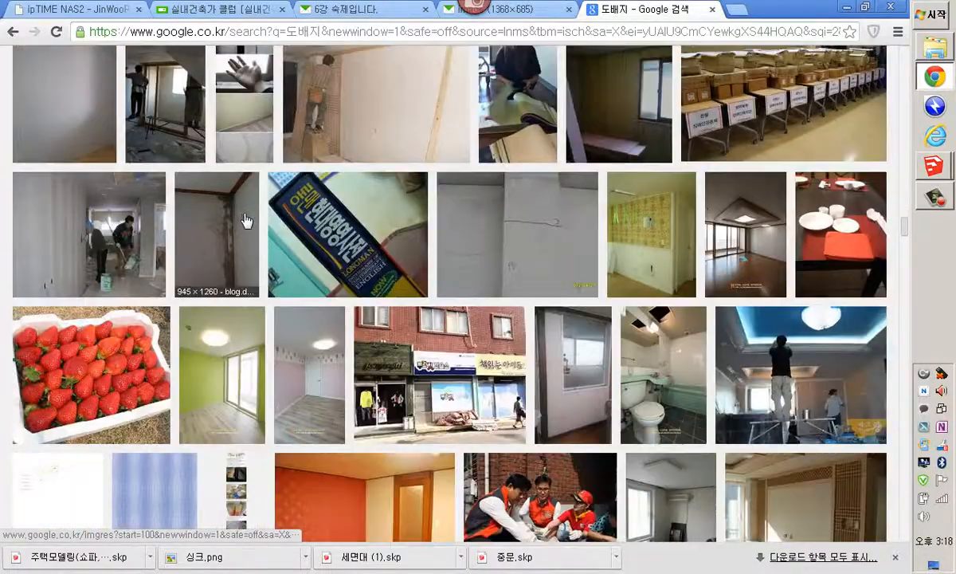
scroll(245, 221, down, 15)
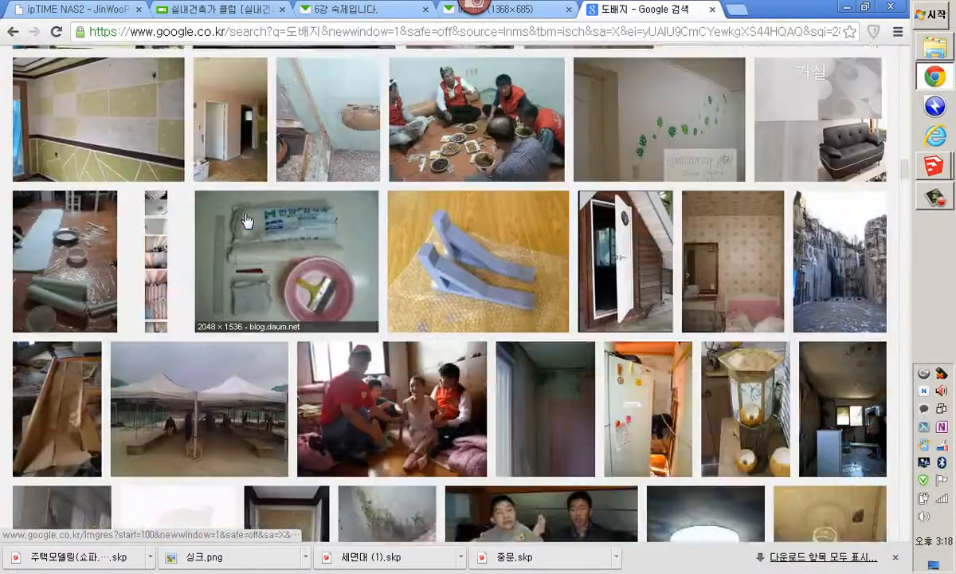
scroll(247, 221, up, 7)
Open the yellow butterfly-and-flower wallpaper preview and capture the image with Snagit
click(135, 341)
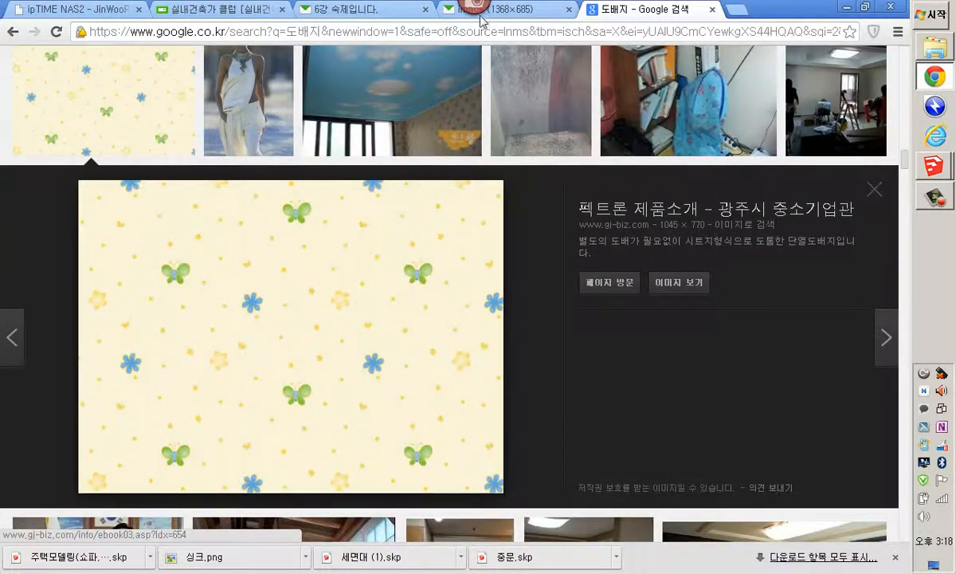
click(478, 10)
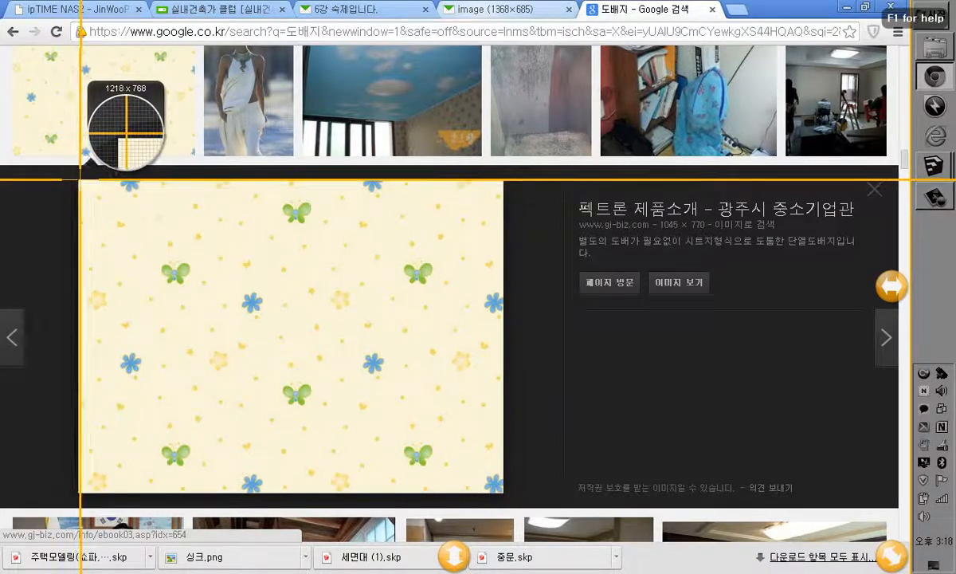
drag(78, 178, 506, 495)
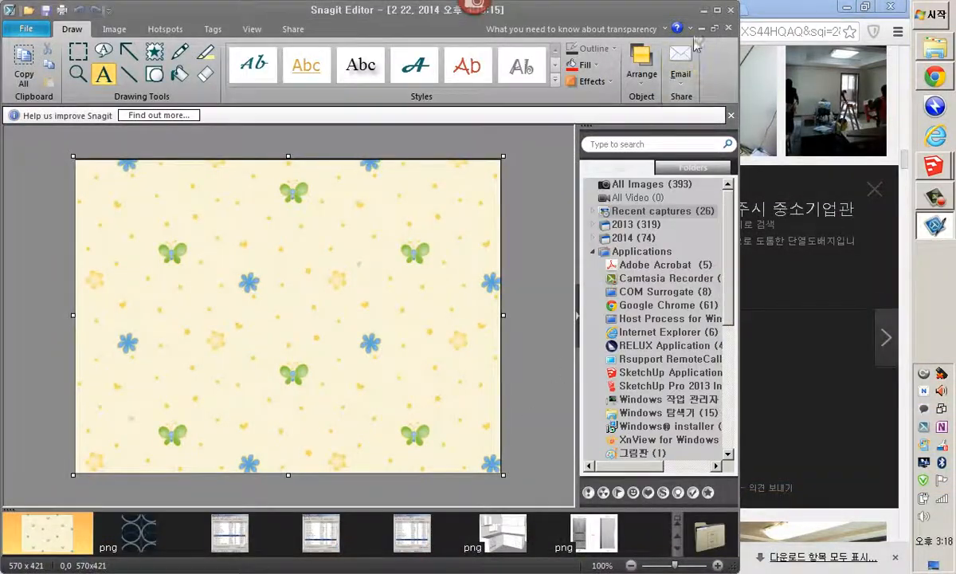
click(704, 10)
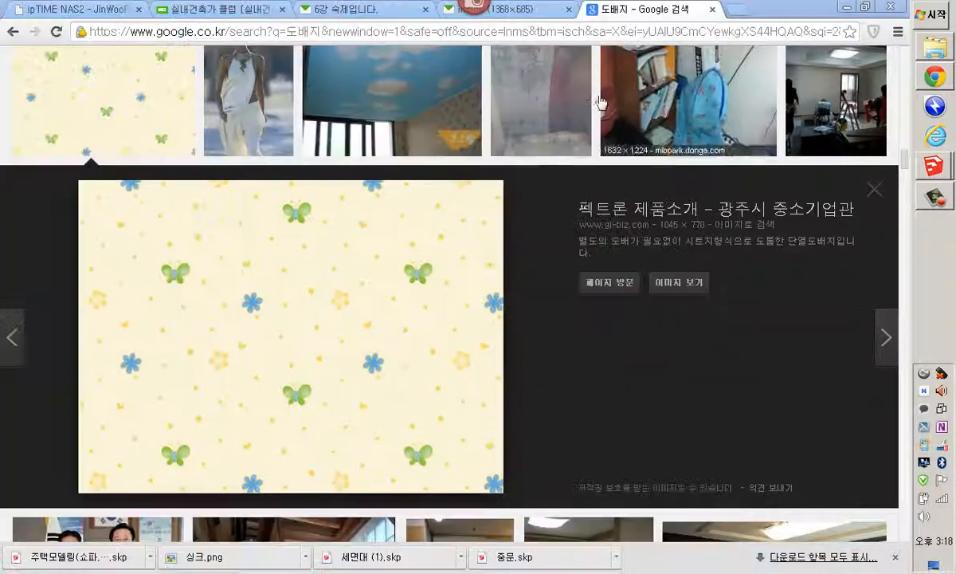
right_click(457, 278)
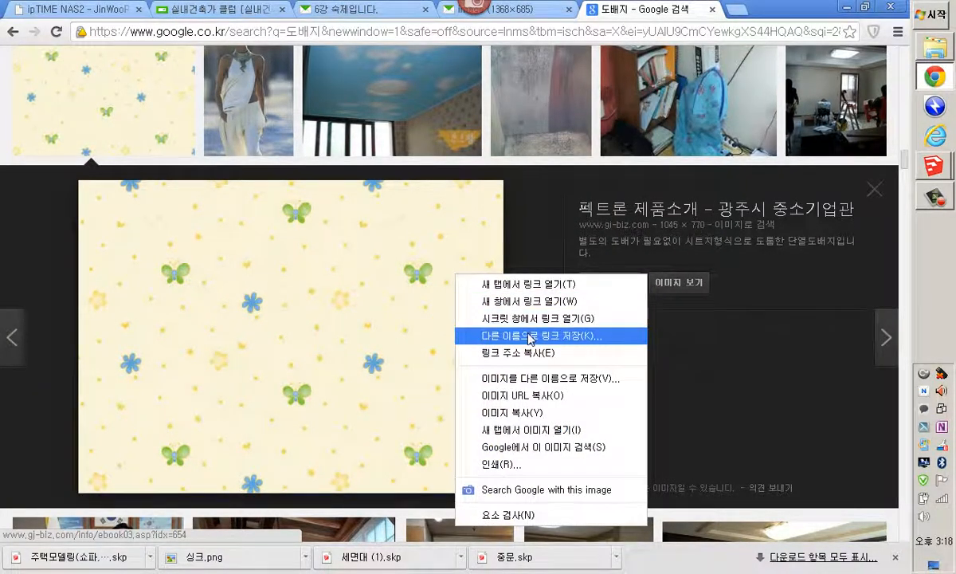
click(537, 381)
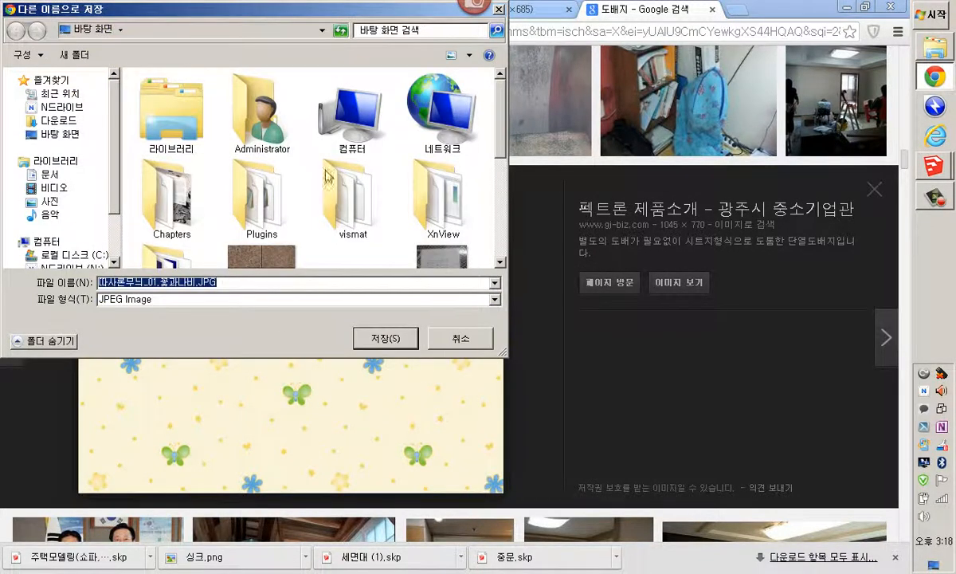
click(468, 344)
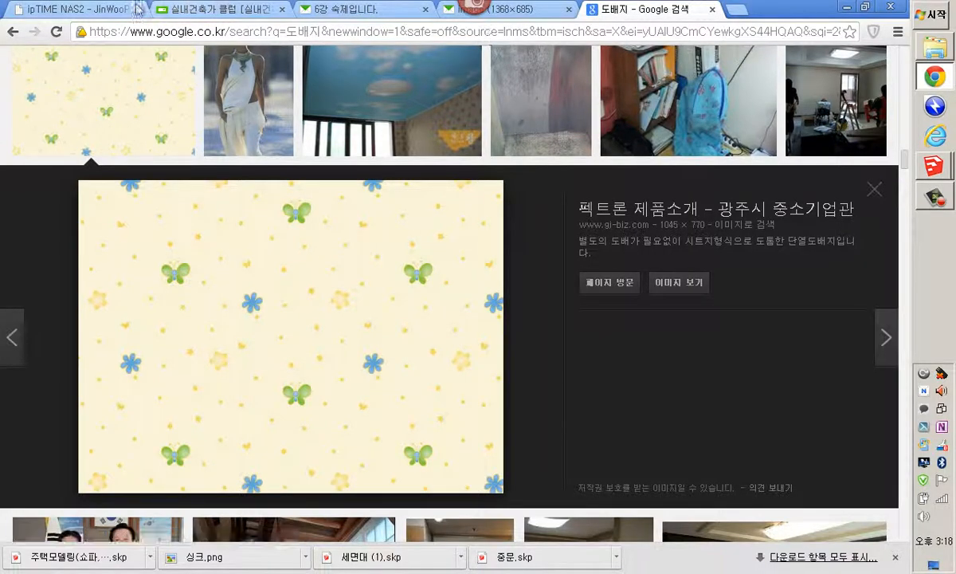
Open the 우드 시트지 post in the cafe's 매핑소스,이미지 board and browse its wood textures
click(199, 12)
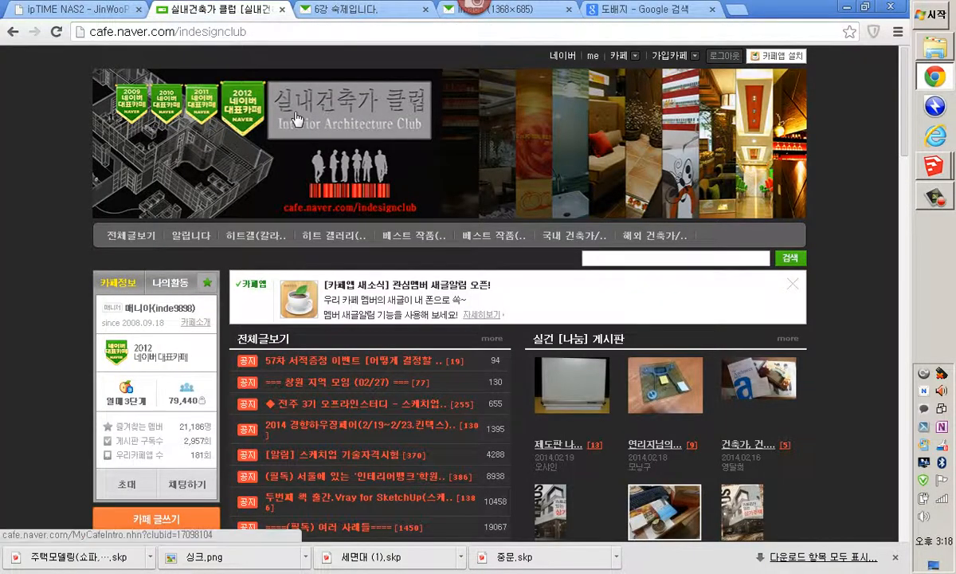
scroll(118, 277, down, 8)
scroll(118, 277, down, 4)
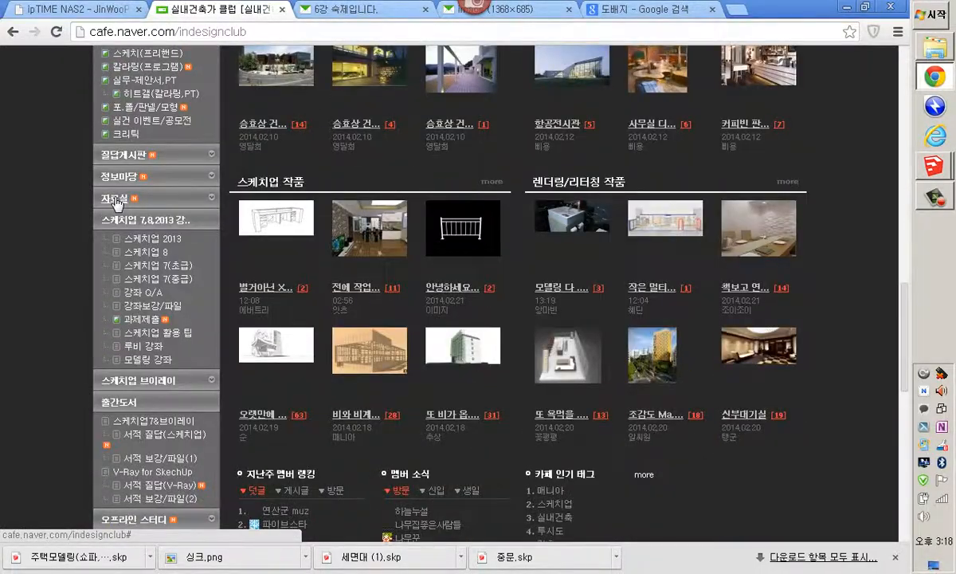
click(118, 200)
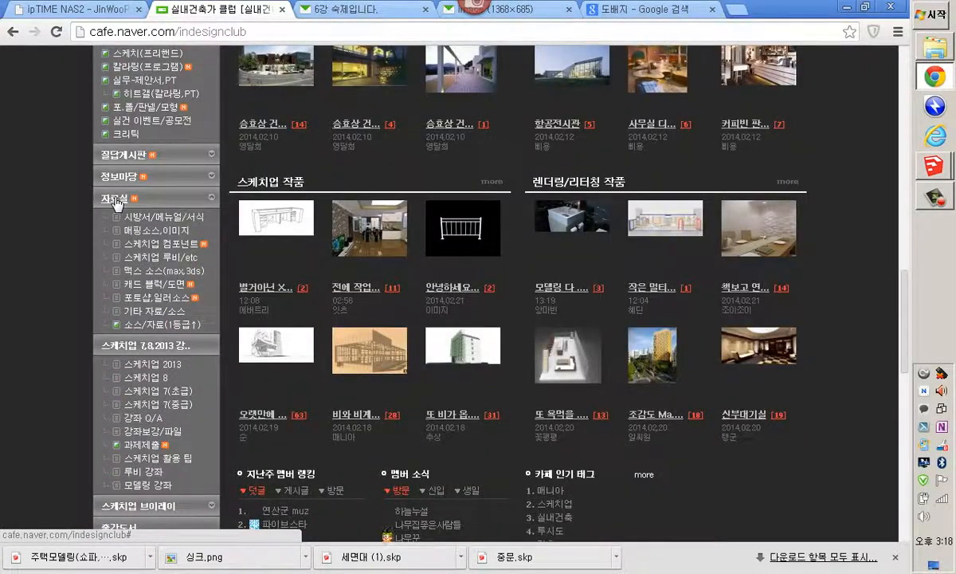
click(171, 231)
scroll(288, 265, down, 5)
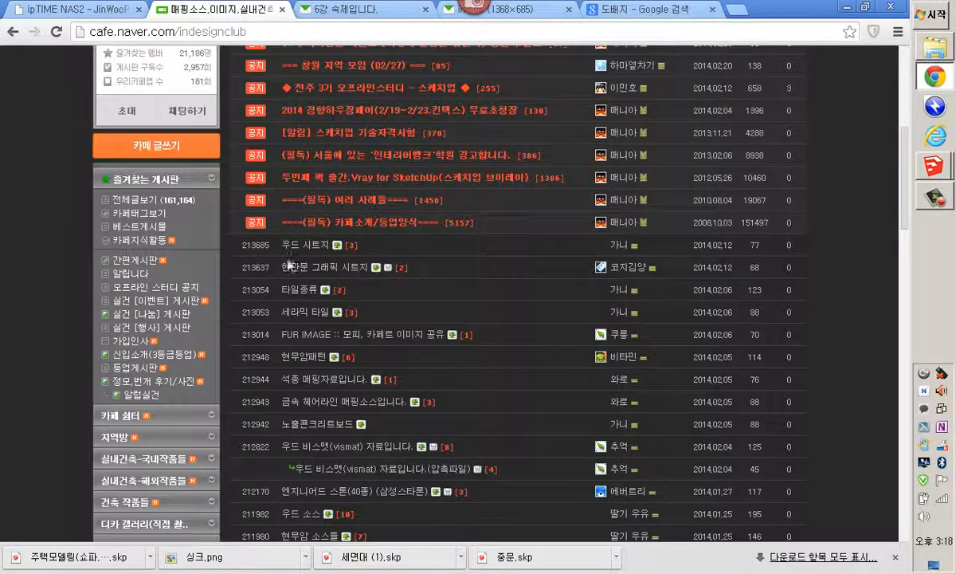
click(308, 246)
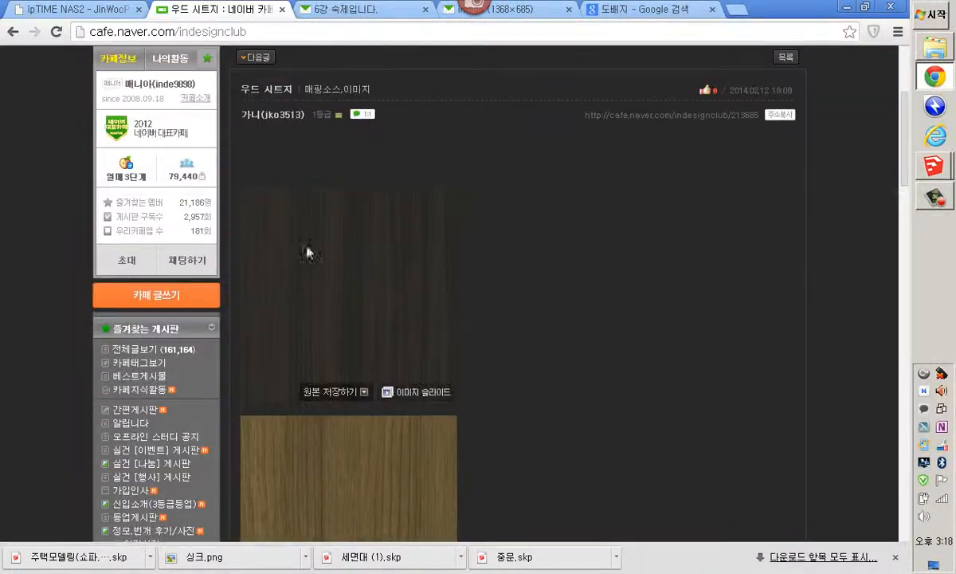
scroll(369, 297, down, 15)
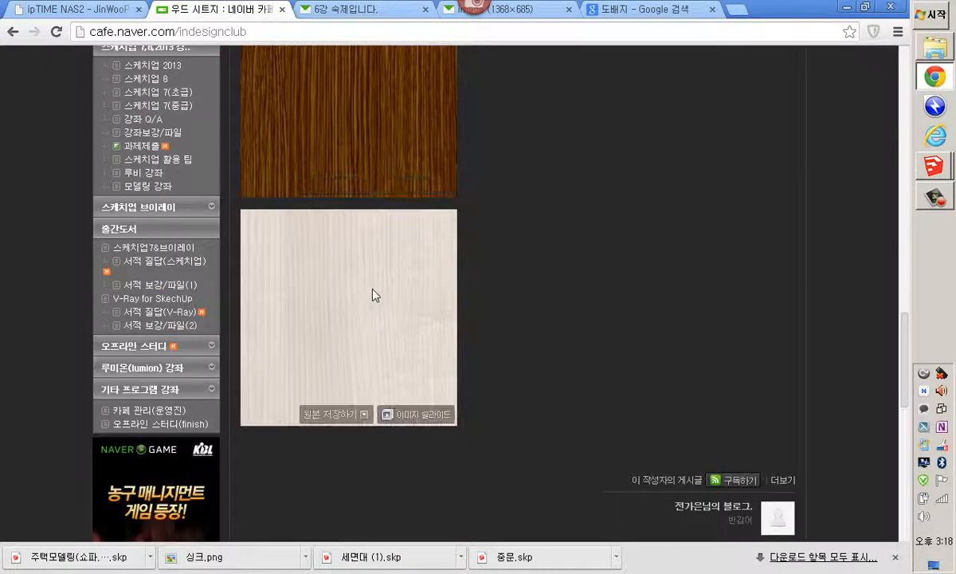
scroll(373, 280, down, 5)
scroll(374, 287, up, 12)
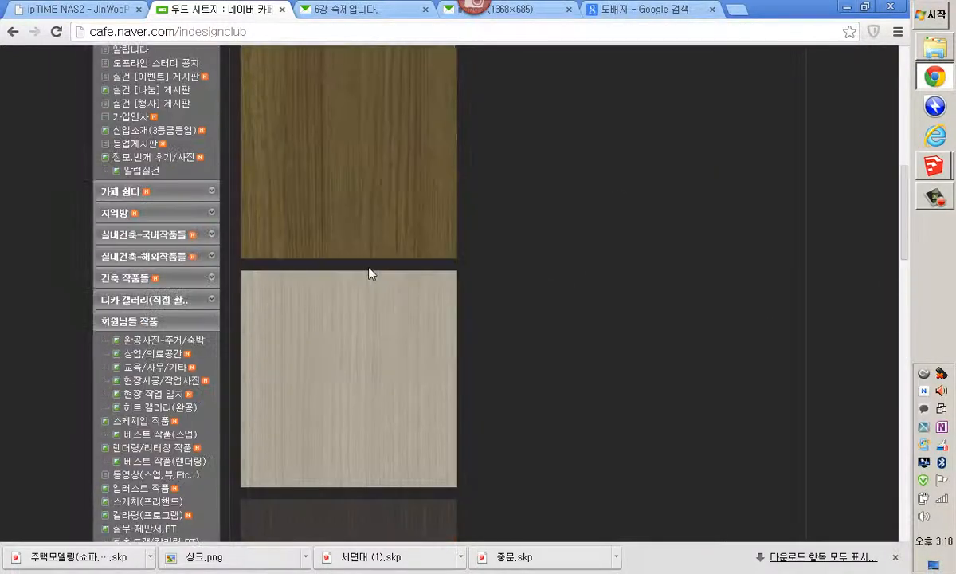
scroll(369, 273, up, 5)
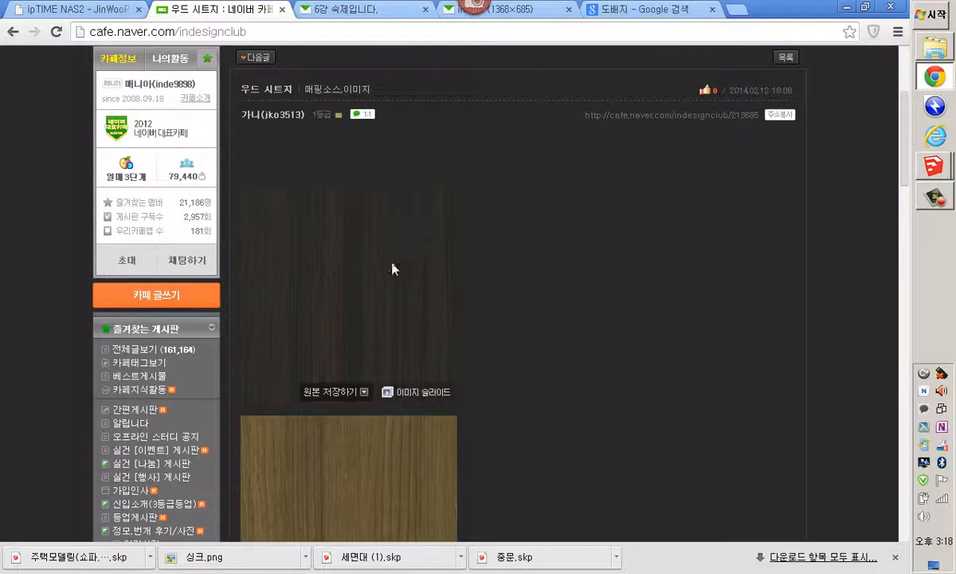
right_click(381, 277)
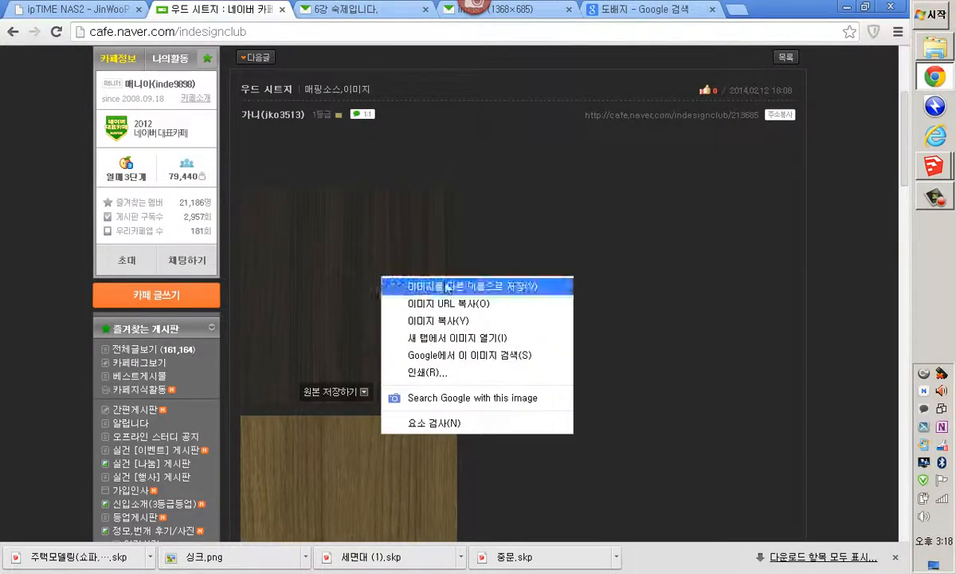
click(478, 286)
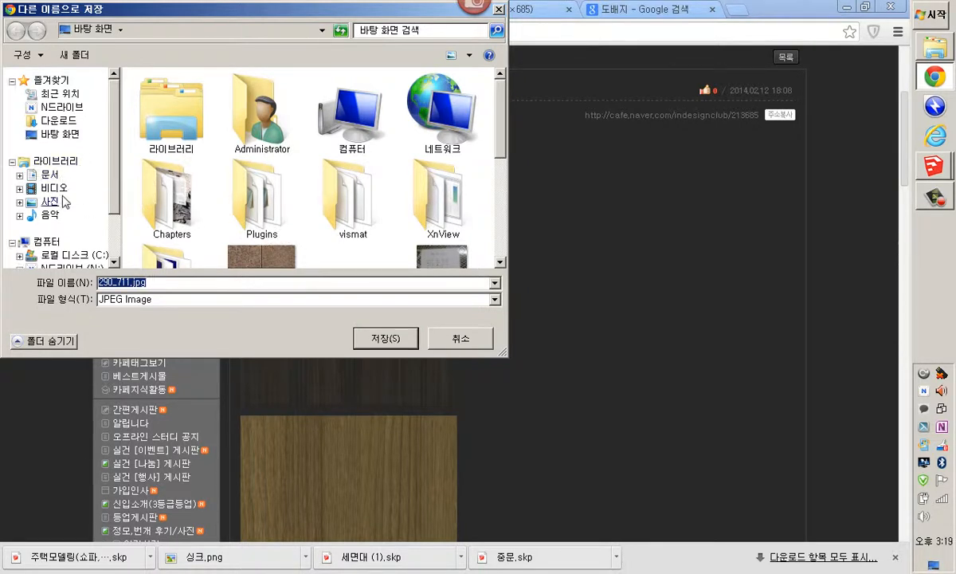
click(49, 174)
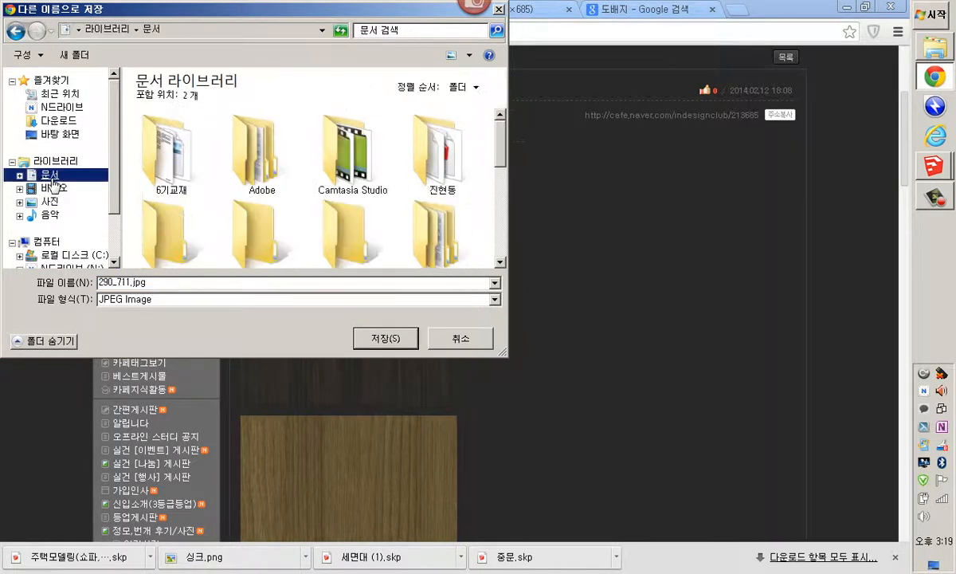
double_click(169, 168)
double_click(180, 175)
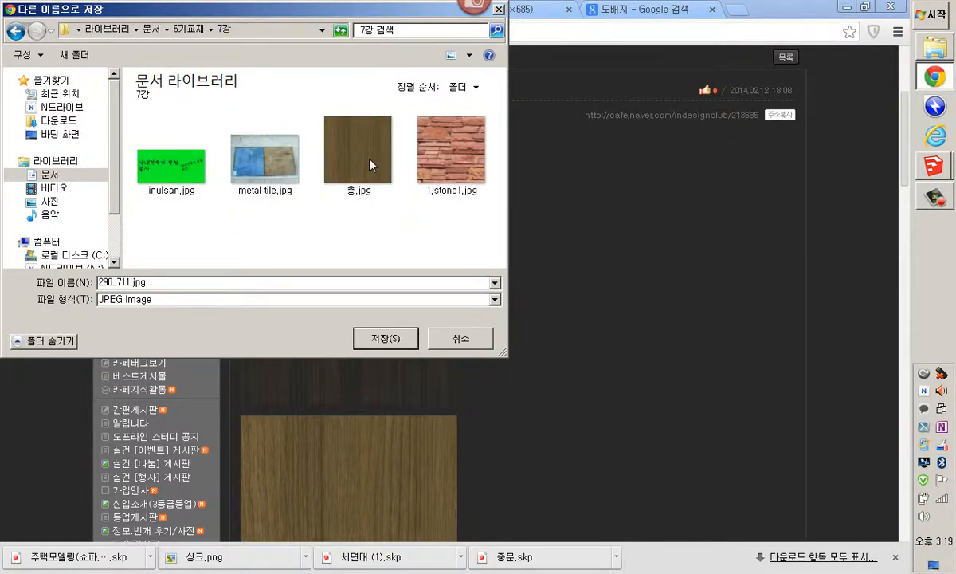
click(447, 338)
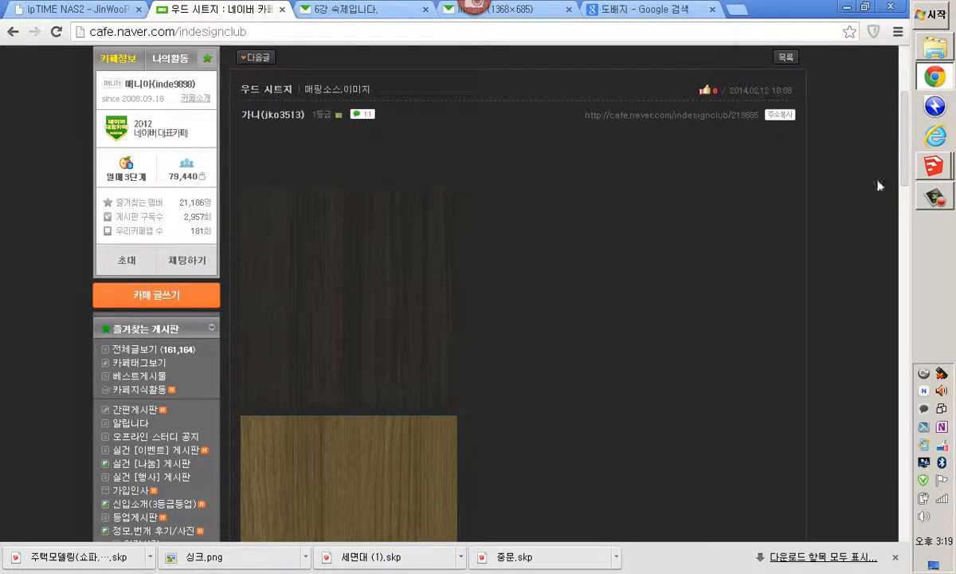
Switch to the 주택모델링(내부모델링).skp model in SketchUp
mouse_move(936, 185)
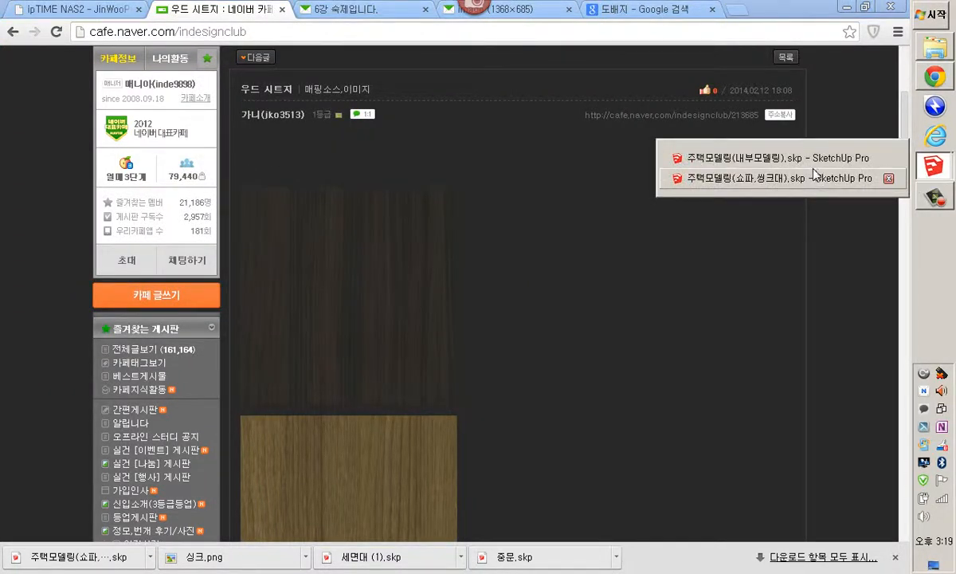
click(742, 176)
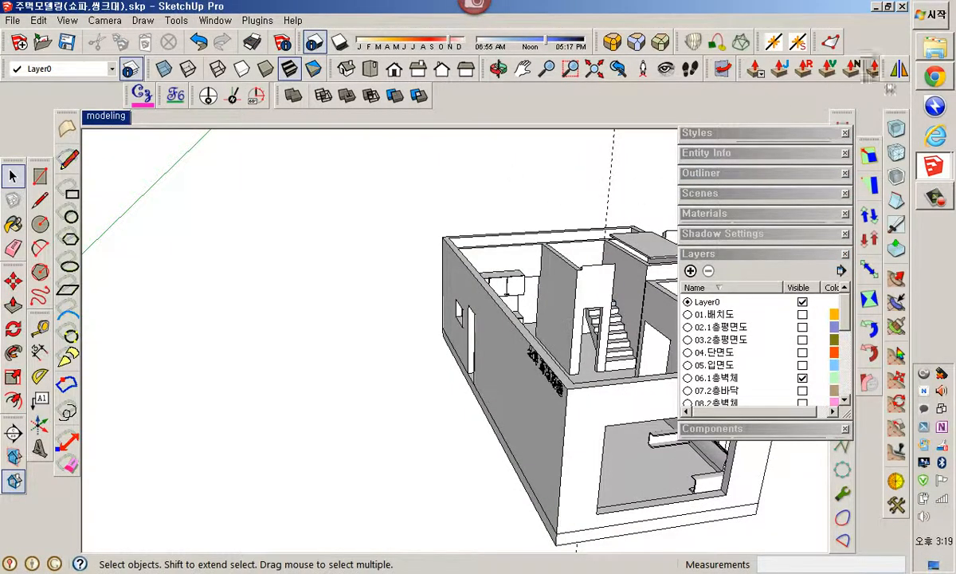
mouse_move(940, 82)
click(821, 86)
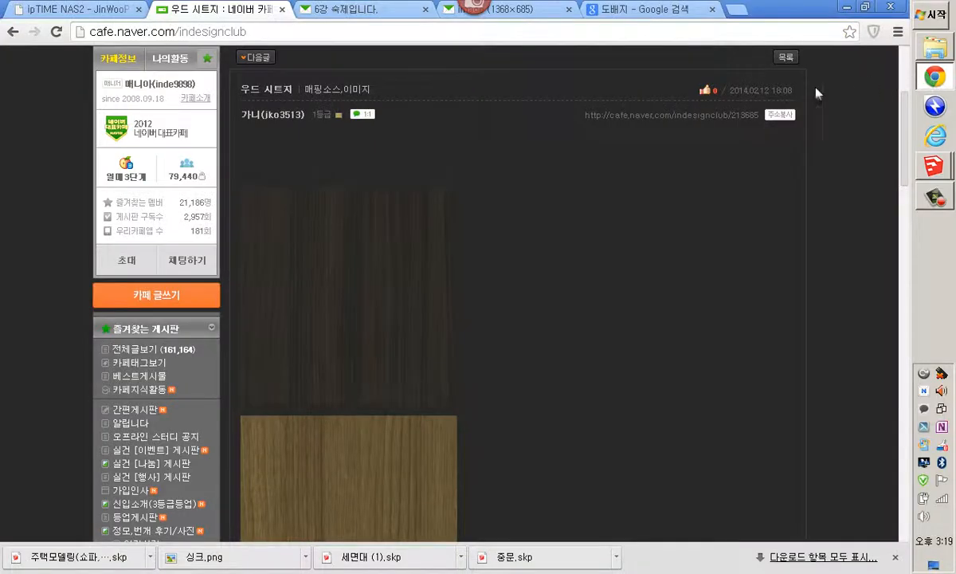
mouse_move(934, 165)
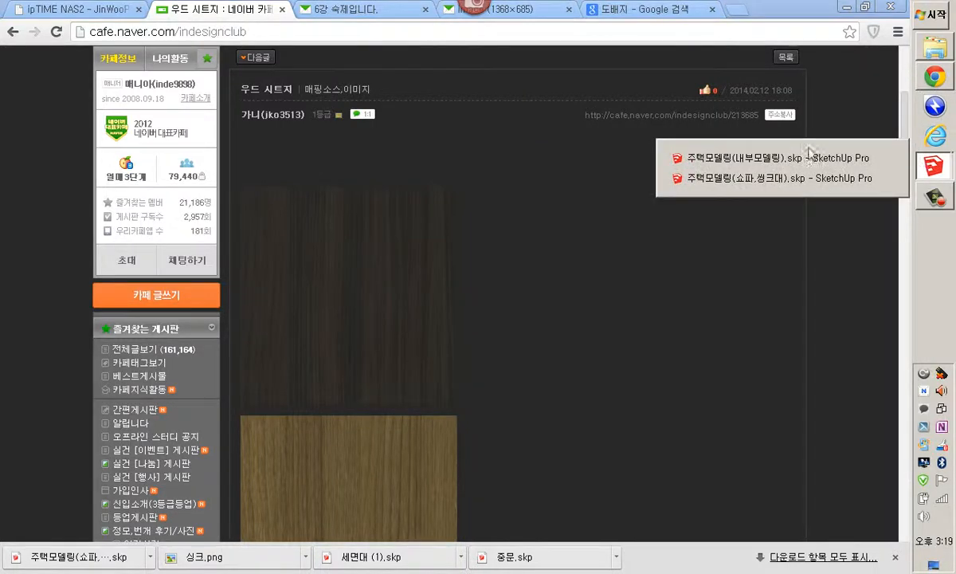
click(757, 161)
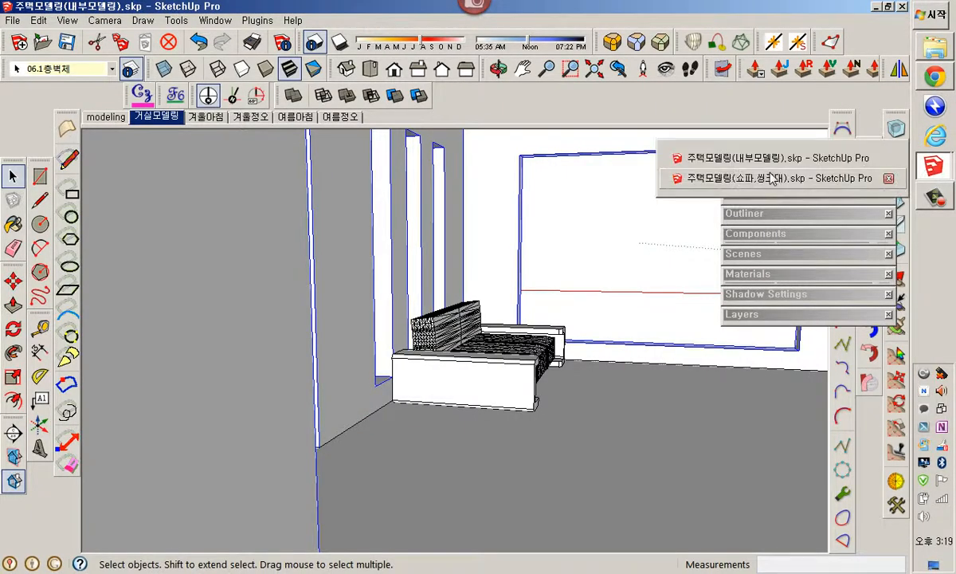
click(735, 182)
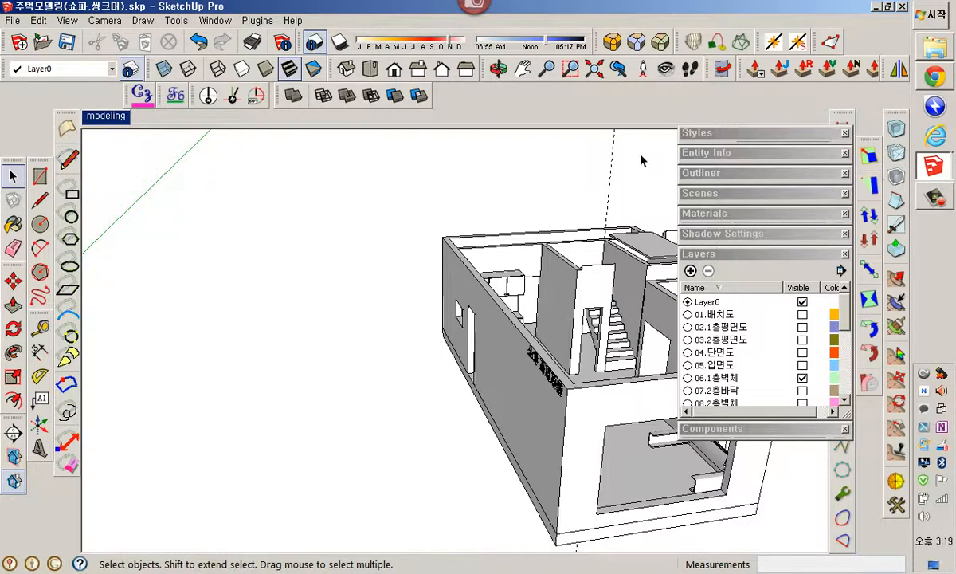
mouse_move(934, 165)
click(815, 161)
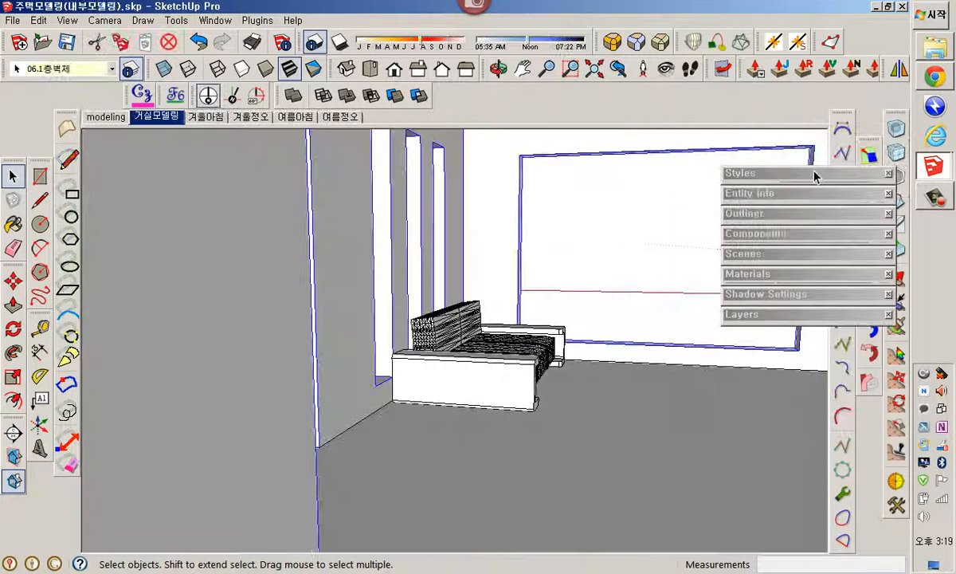
Start a new model, discarding unsaved changes to the interior model
click(13, 21)
click(23, 36)
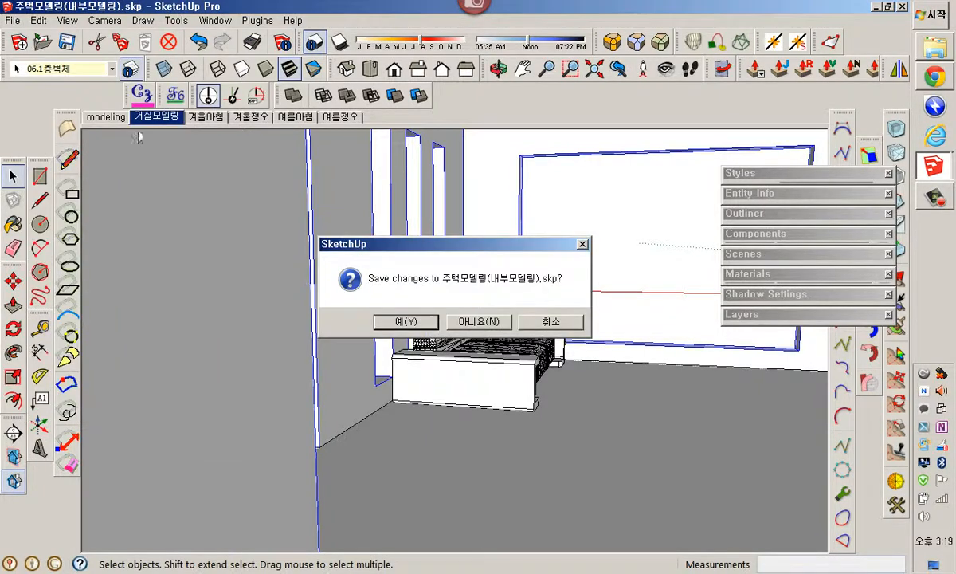
click(505, 325)
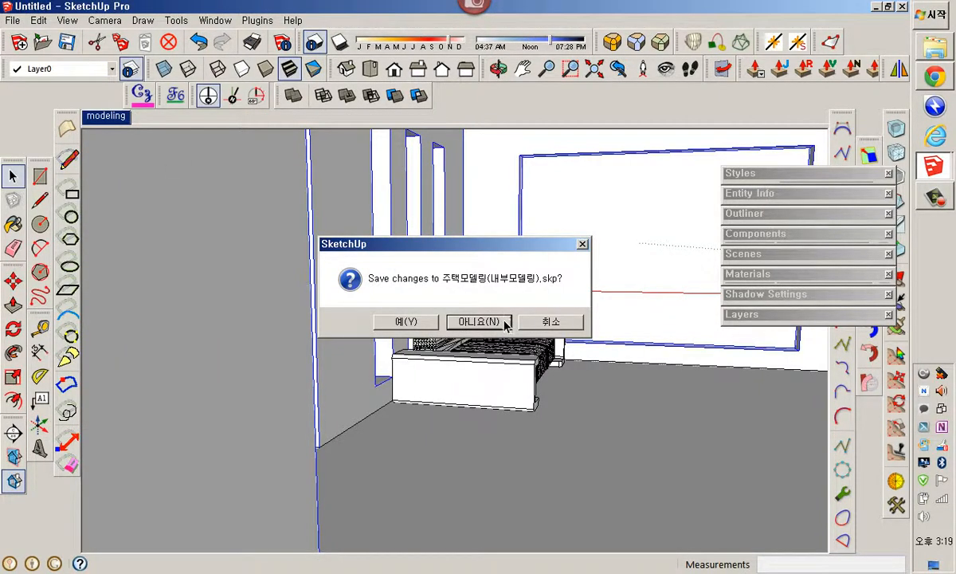
click(503, 319)
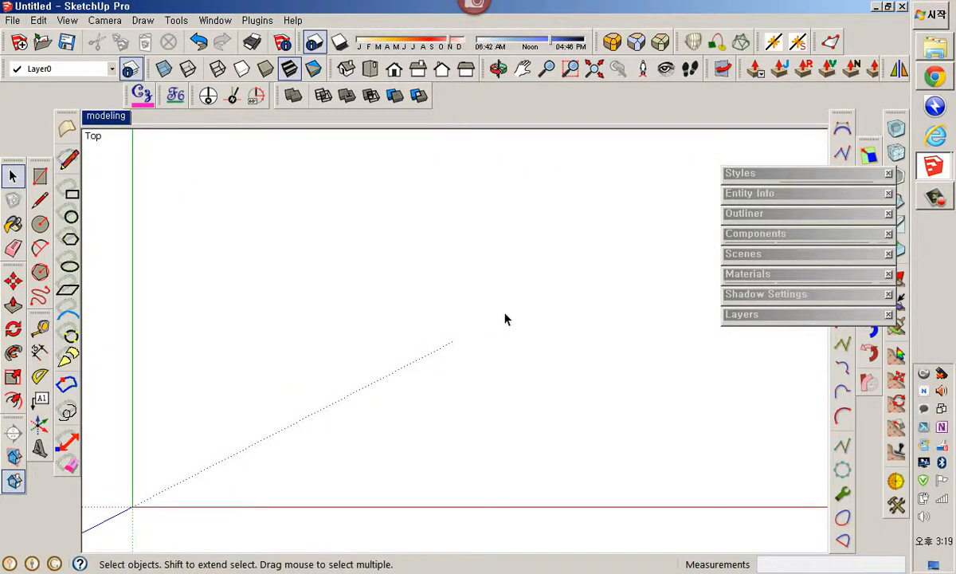
Draw a 2000 by 100 rectangle from the origin with the Rectangle tool
shift+middle_drag(260, 420, 320, 385)
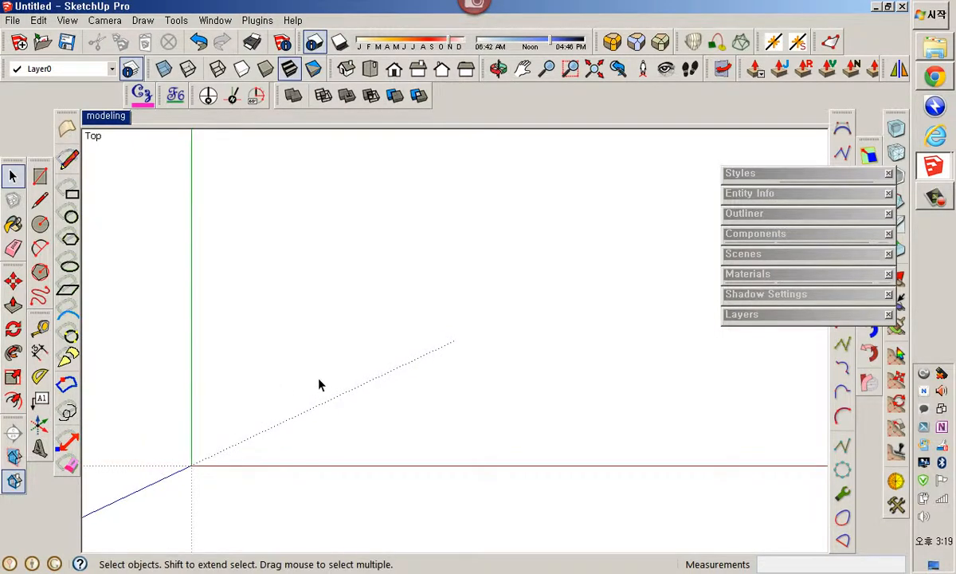
key(r)
click(191, 466)
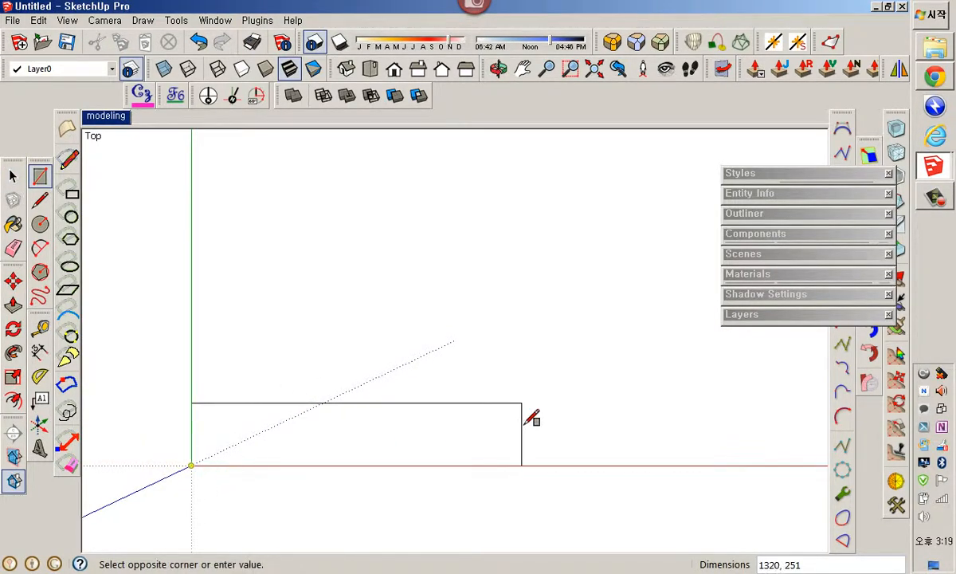
text(2000)
text(,100)
key(Return)
mouse_move(551, 403)
middle_down()
mouse_move(604, 399)
mouse_move(582, 431)
mouse_move(419, 422)
mouse_move(624, 451)
mouse_move(431, 429)
middle_up()
scroll(455, 443, down, 2)
scroll(462, 437, up, 3)
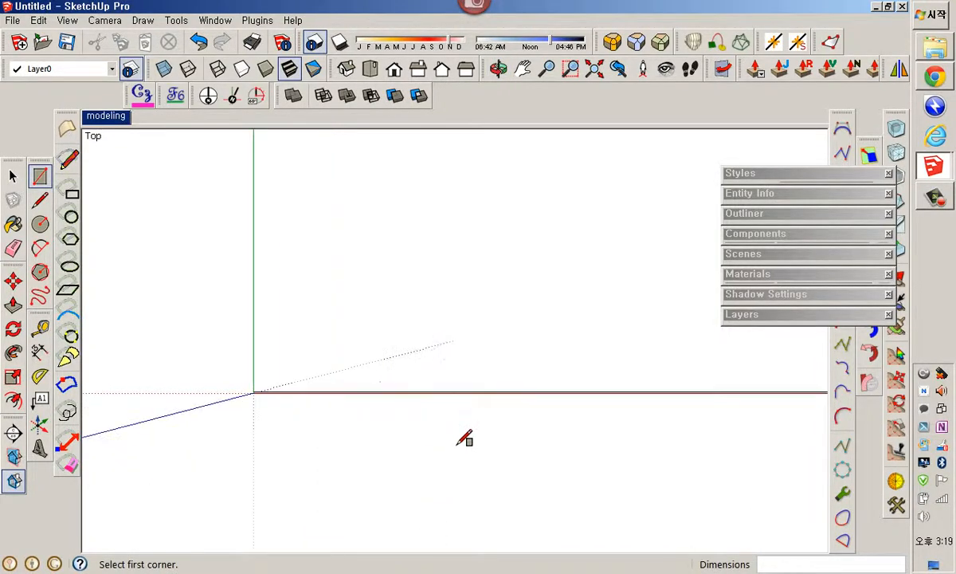
scroll(267, 402, up, 1)
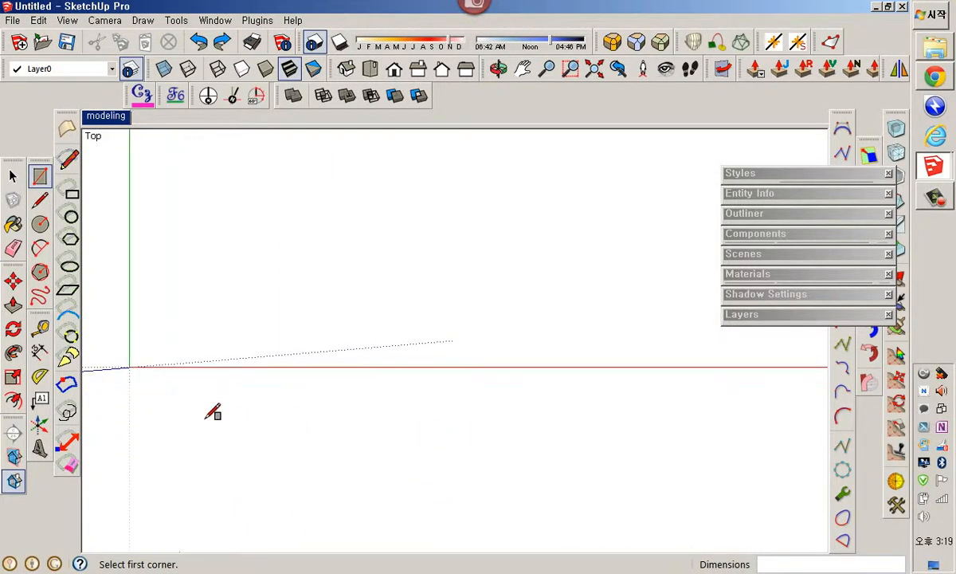
Redraw the 2000 by 100 rectangle starting at the origin
click(130, 368)
text(2)
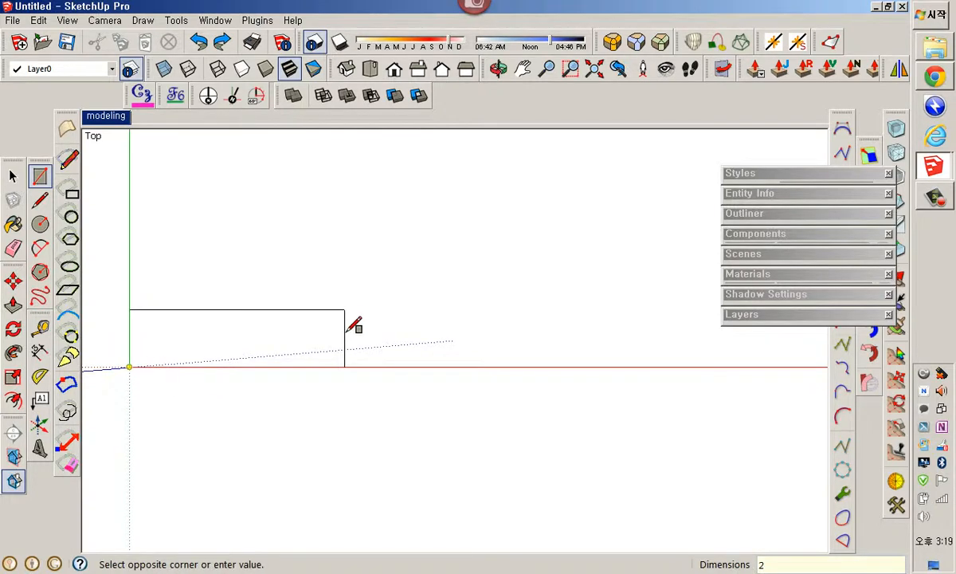
text(000,100)
key(Return)
scroll(146, 402, up, 1)
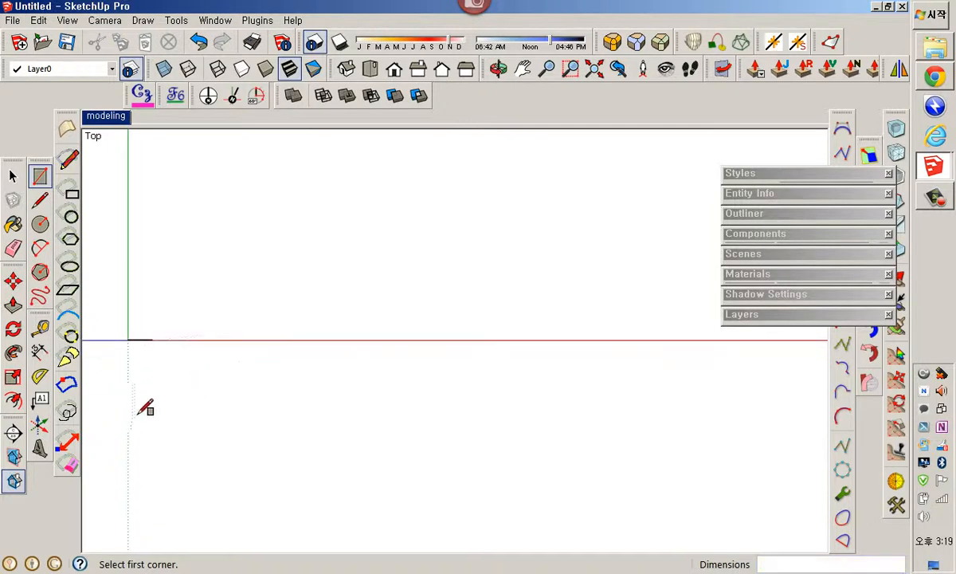
Push/pull the rectangle up 2000 to form a standing wall
middle_drag(146, 408, 515, 367)
key(p)
click(489, 351)
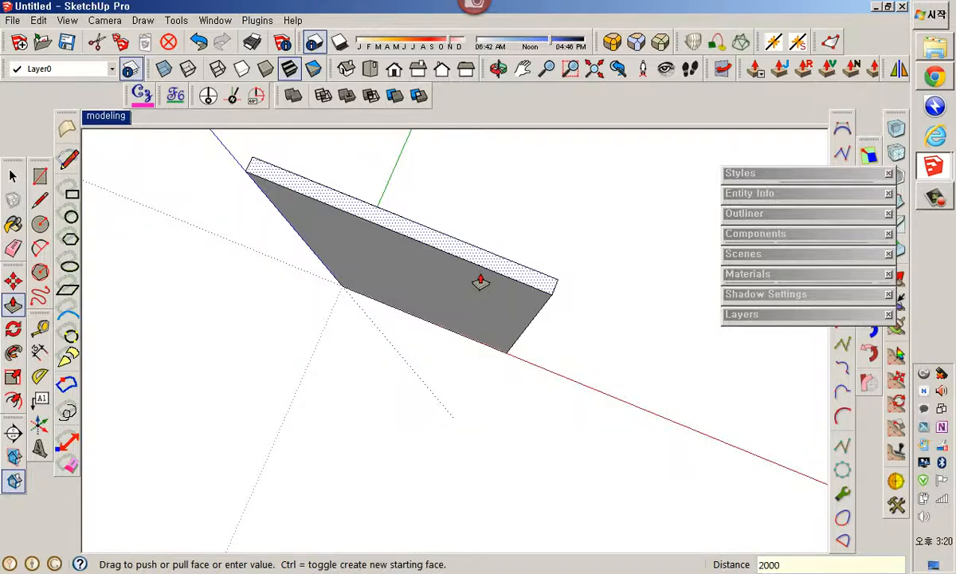
middle_drag(427, 356, 479, 295)
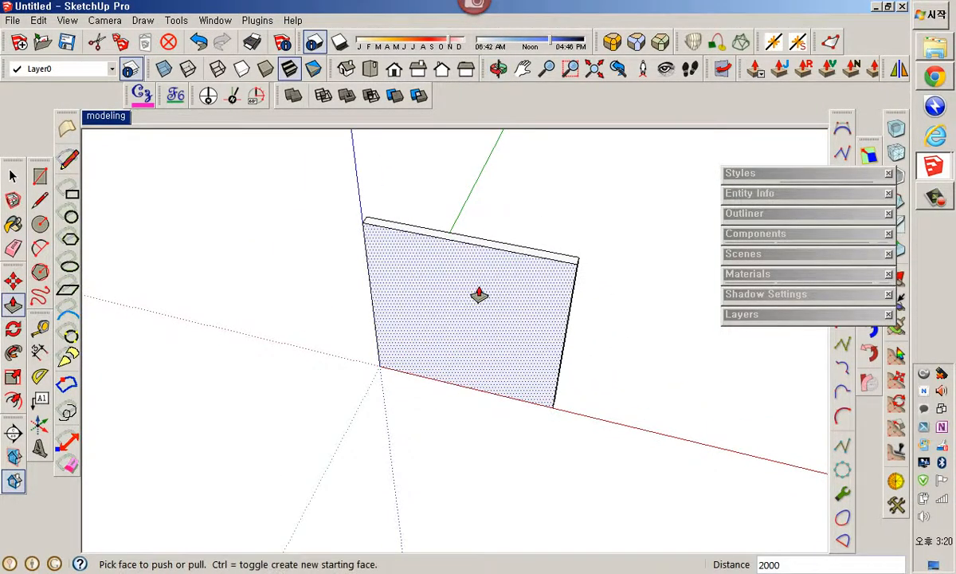
key(space)
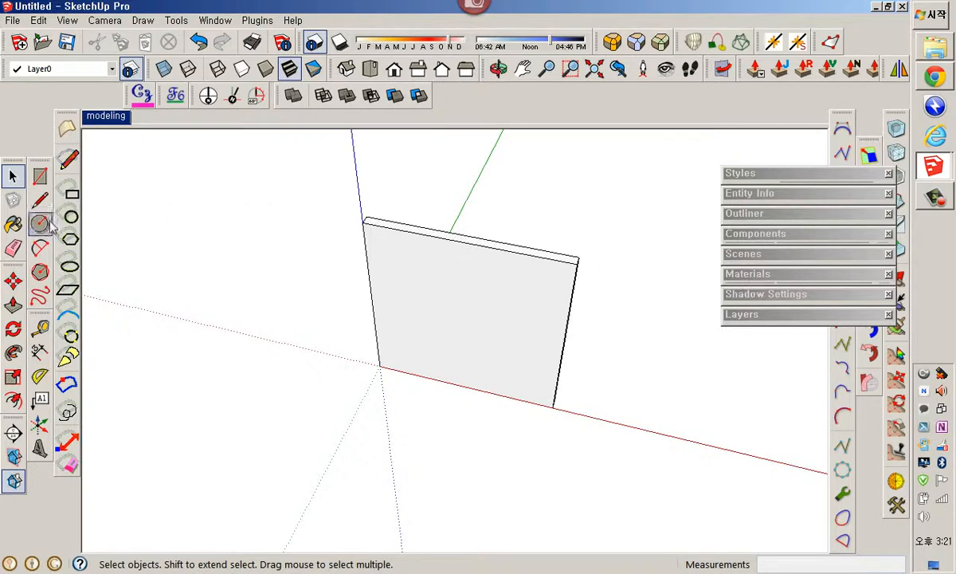
Start the Paint Bucket and switch the material library to the Wood collection
click(13, 226)
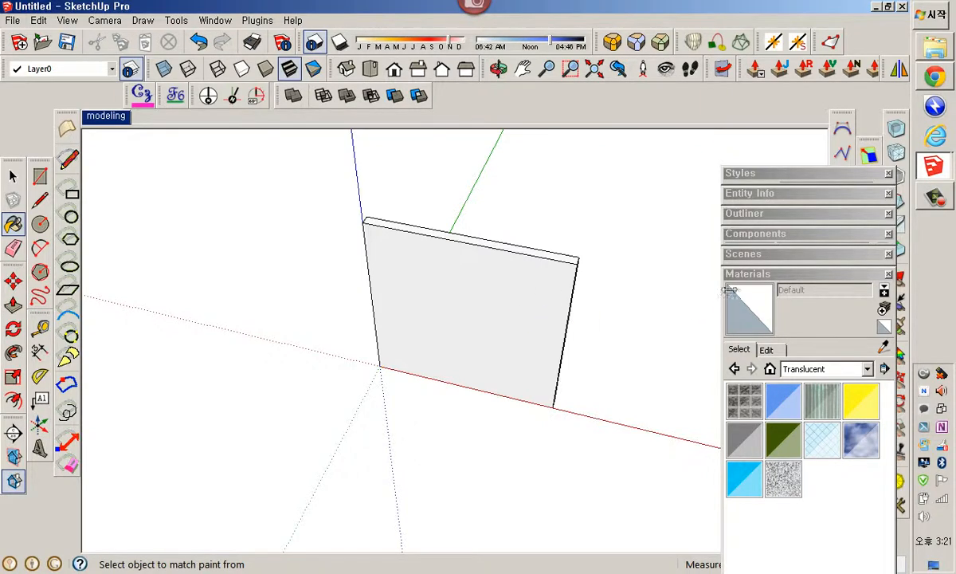
drag(771, 181, 707, 110)
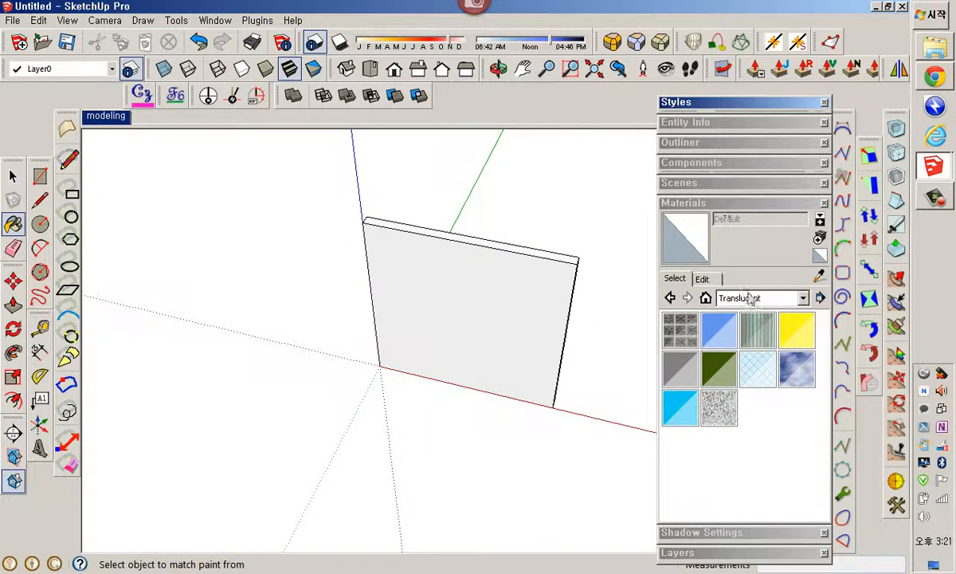
click(803, 298)
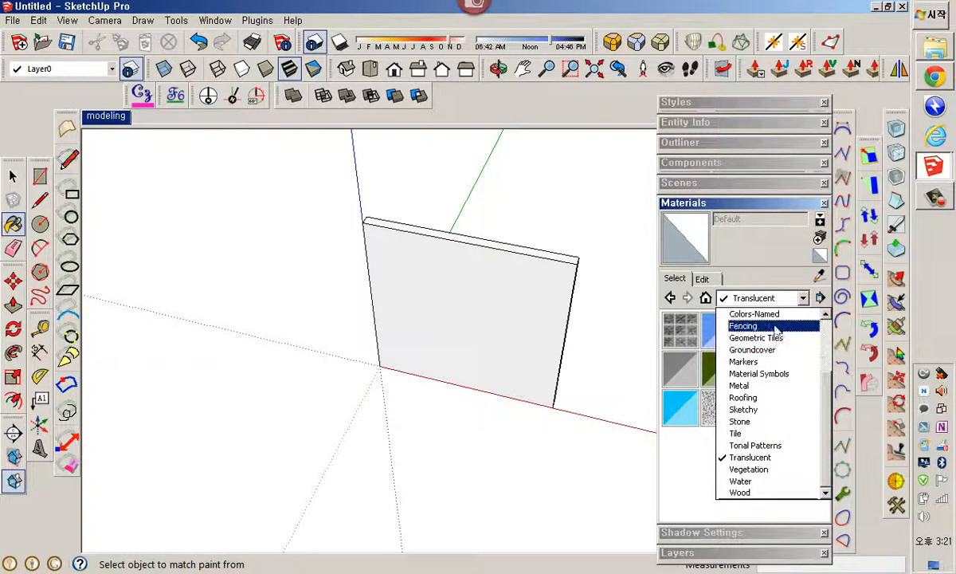
click(775, 317)
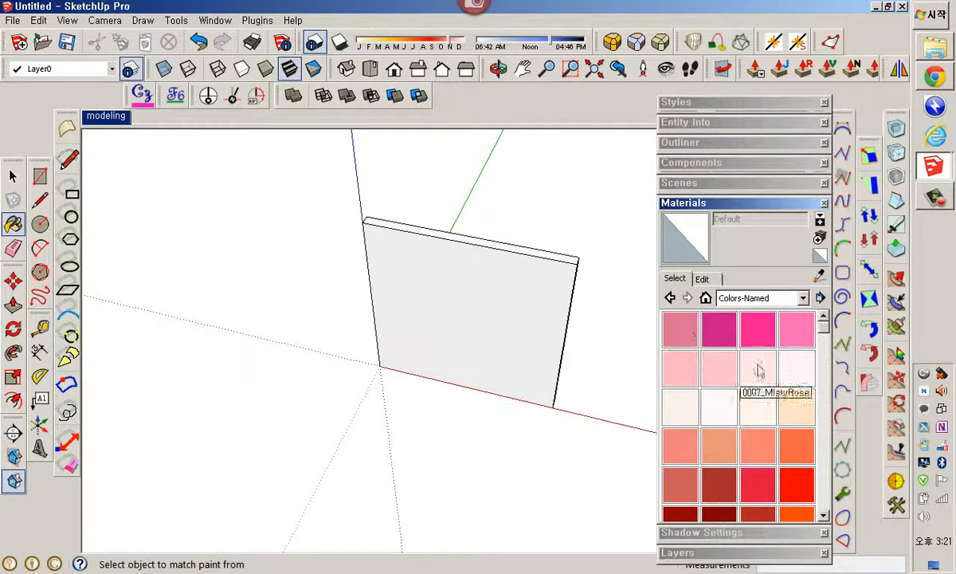
click(805, 298)
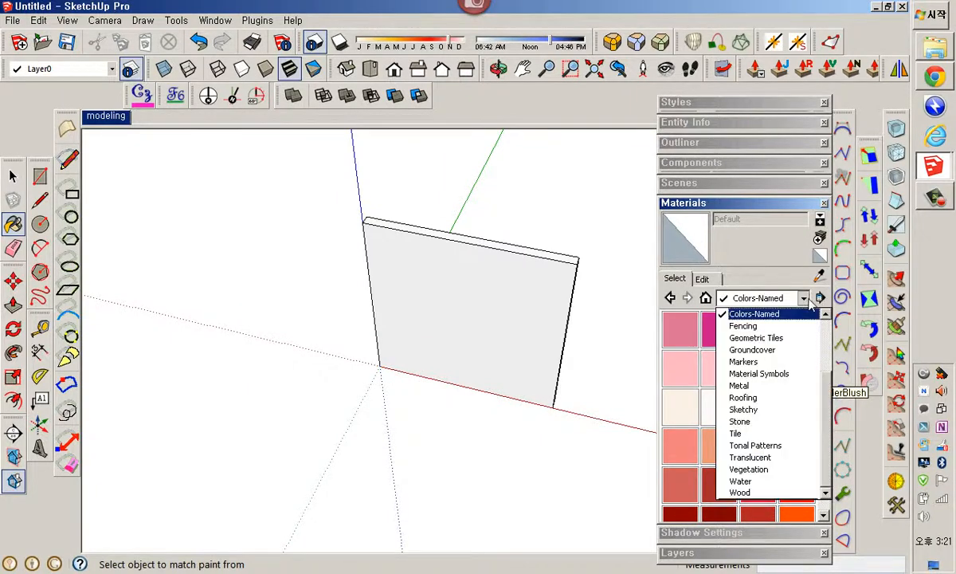
click(753, 327)
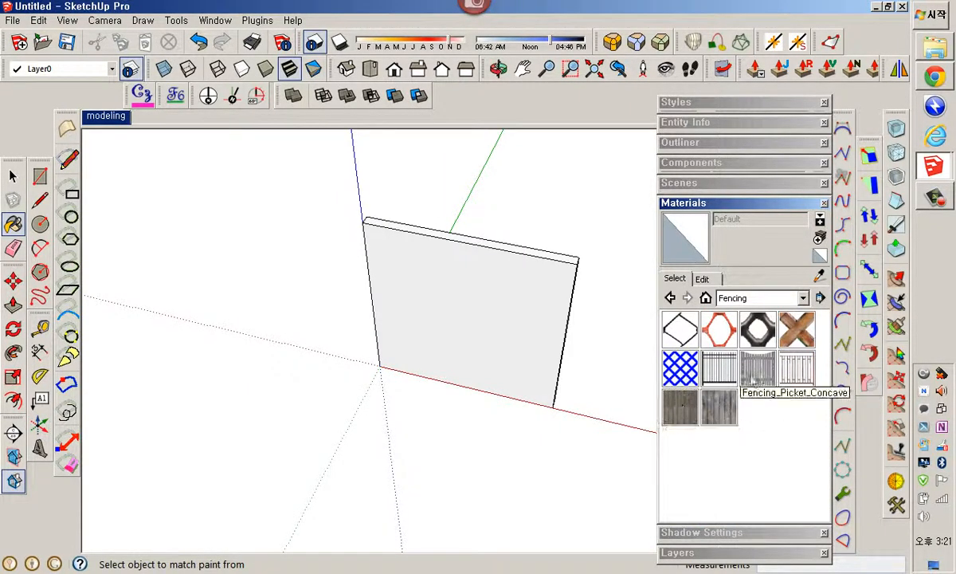
click(756, 298)
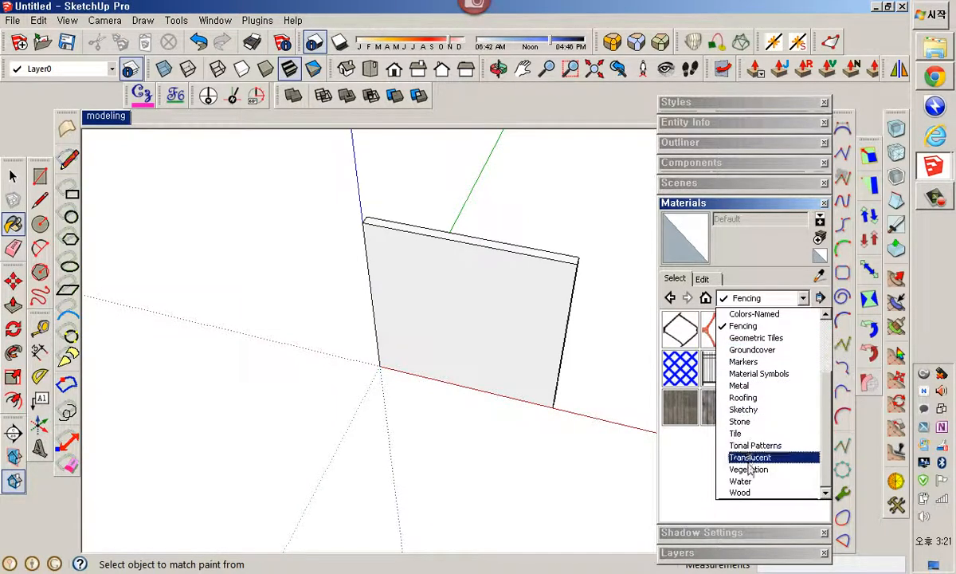
click(741, 493)
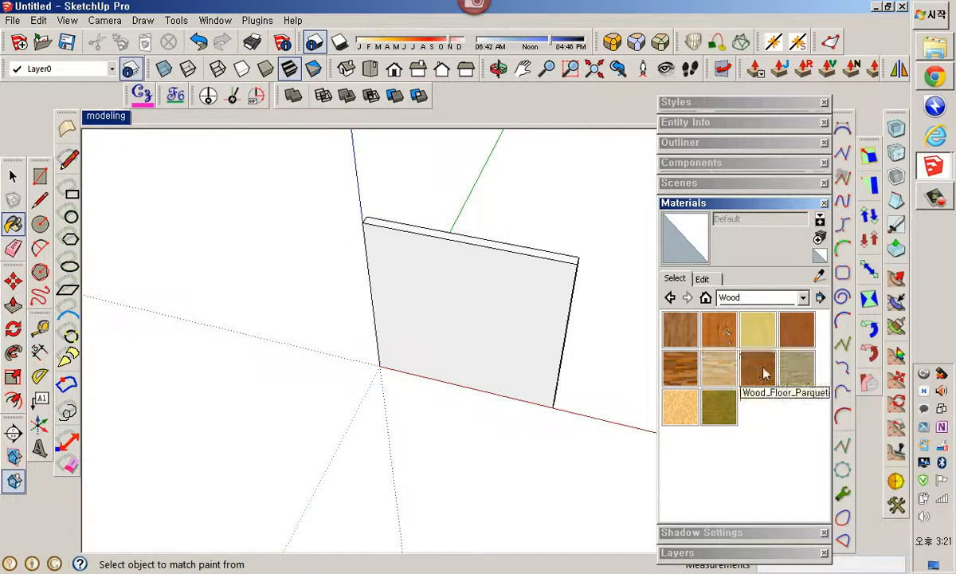
click(705, 205)
Select the wall and copy it with Move to a spot beside the original along the red axis
shift+middle_drag(572, 301, 430, 285)
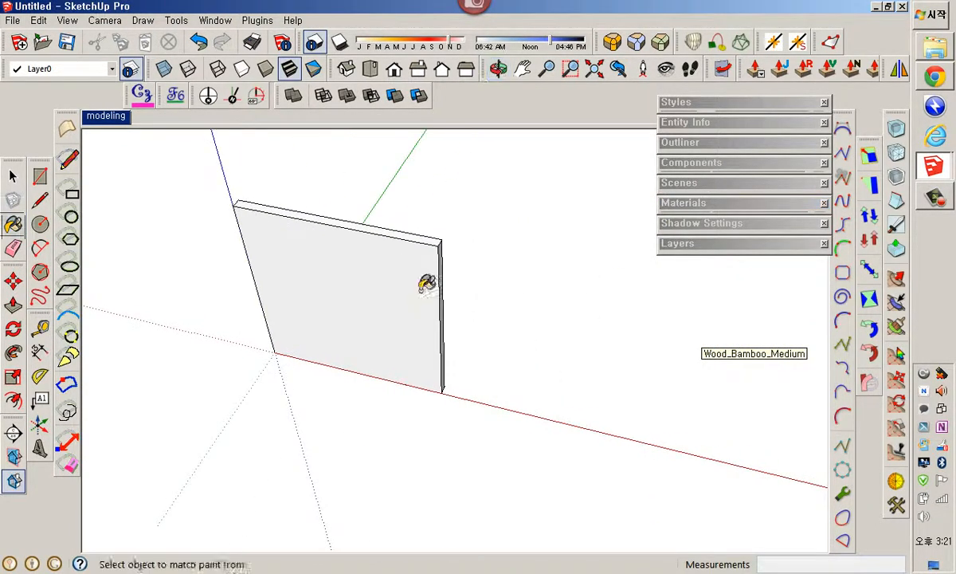
key(space)
triple_click(358, 277)
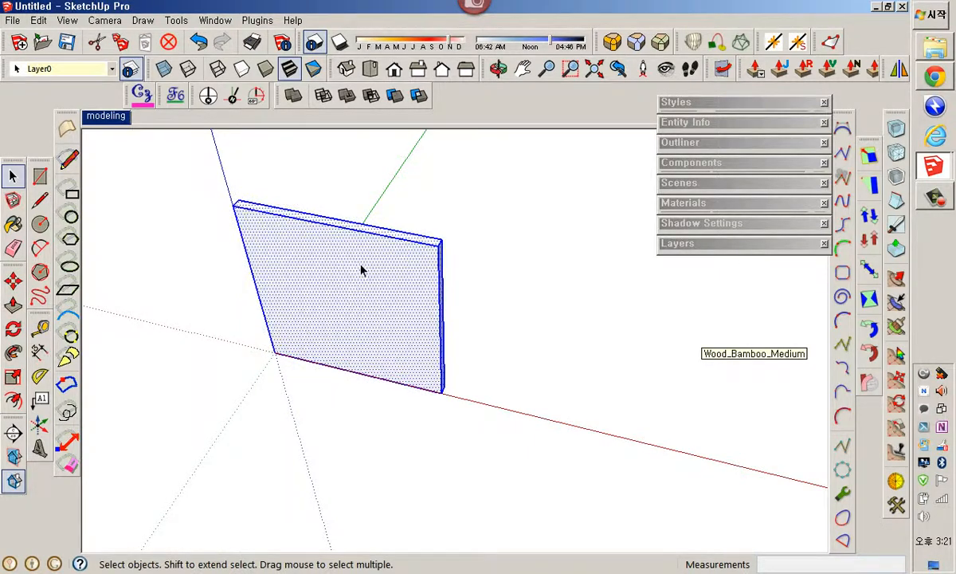
key(m)
click(275, 352)
key(ctrl)
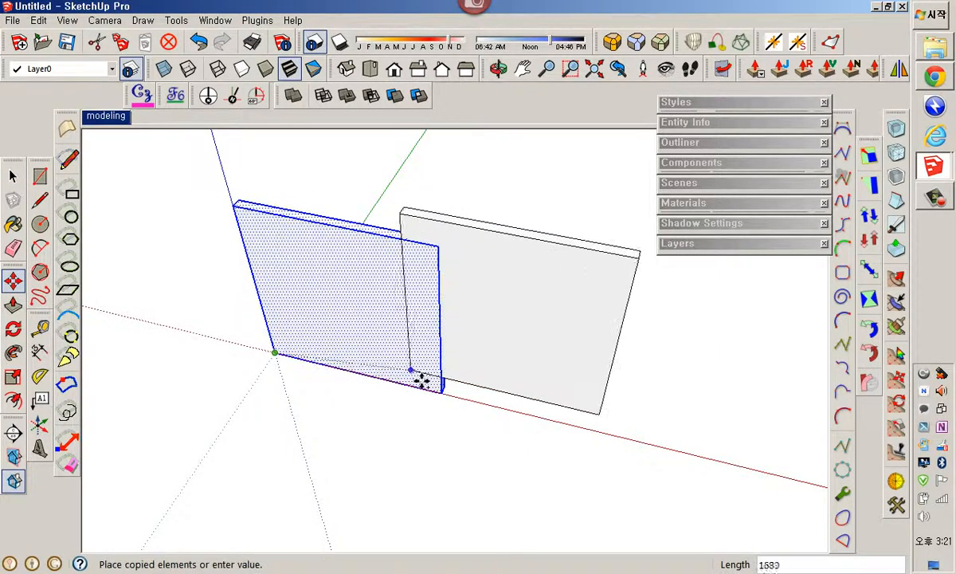
click(524, 418)
key(space)
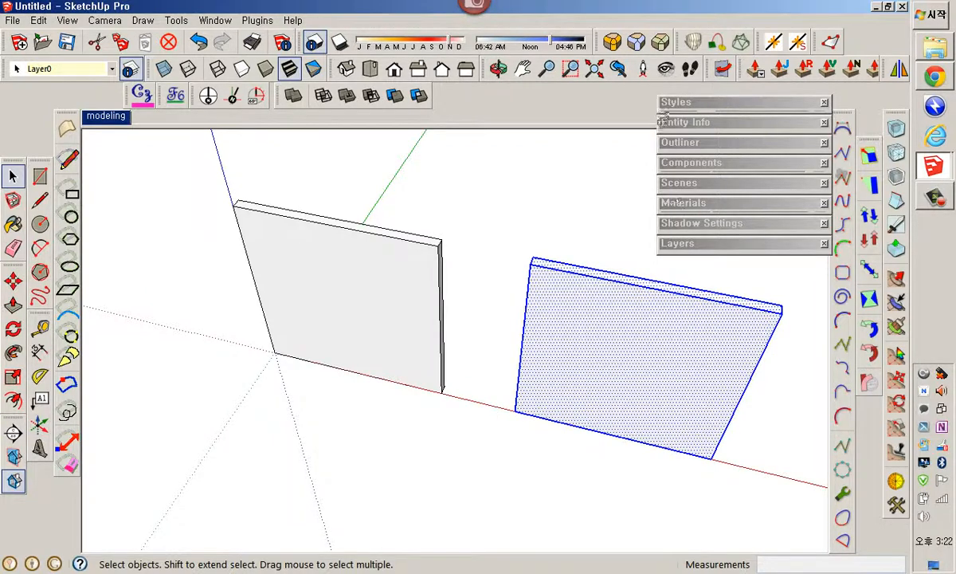
click(544, 177)
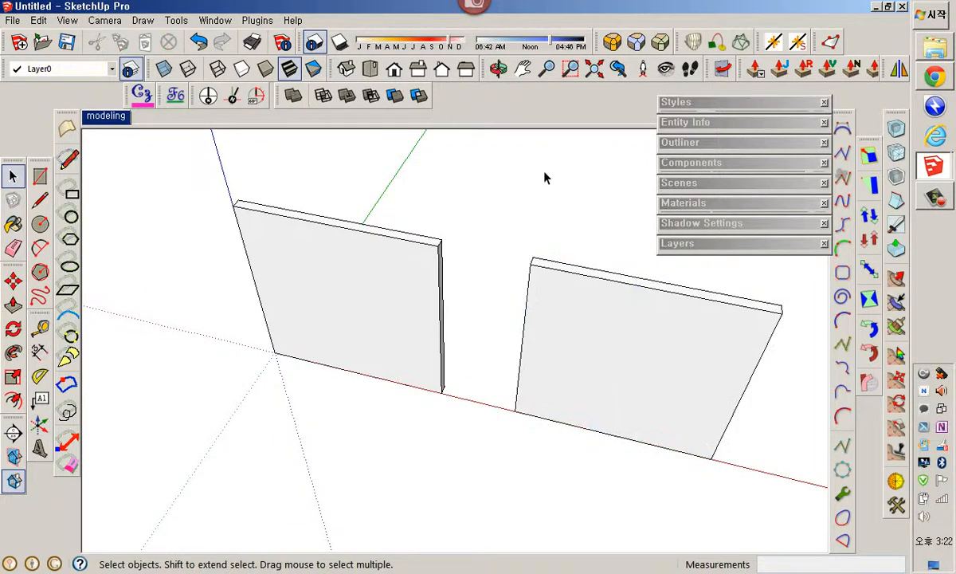
Open File Explorer and navigate to the SketchUp 2013 folder in Program Files (x86) on the C drive
click(701, 204)
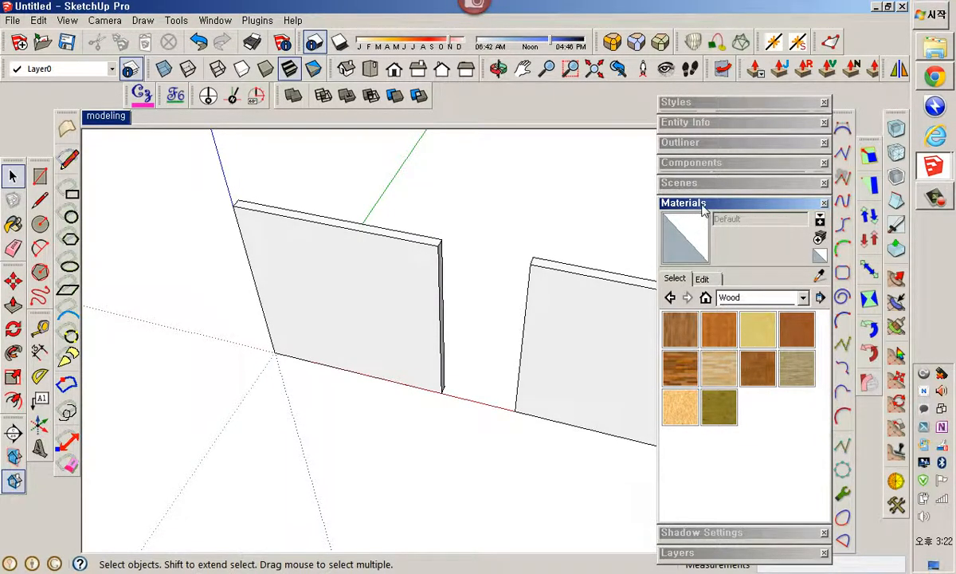
click(939, 52)
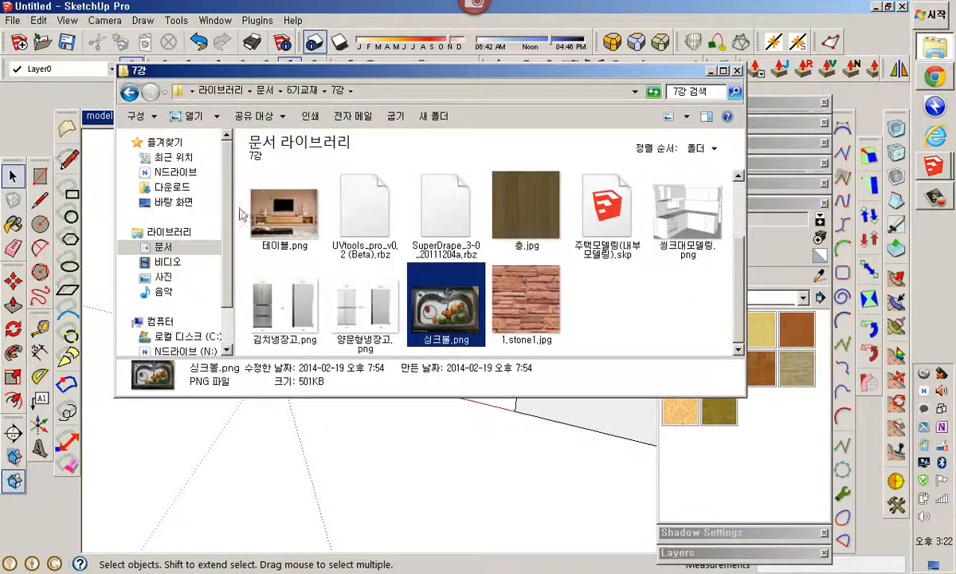
scroll(226, 305, down, 1)
click(181, 285)
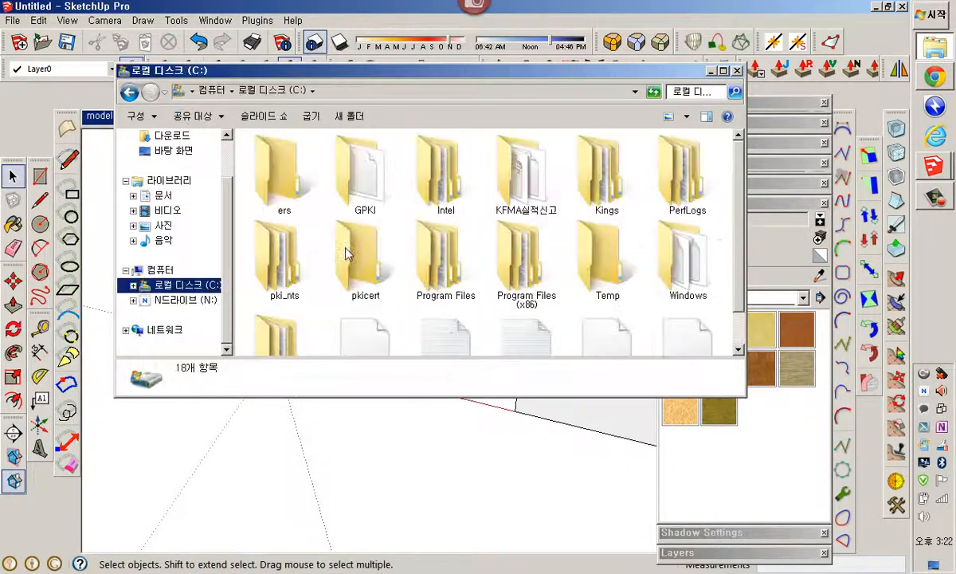
double_click(526, 263)
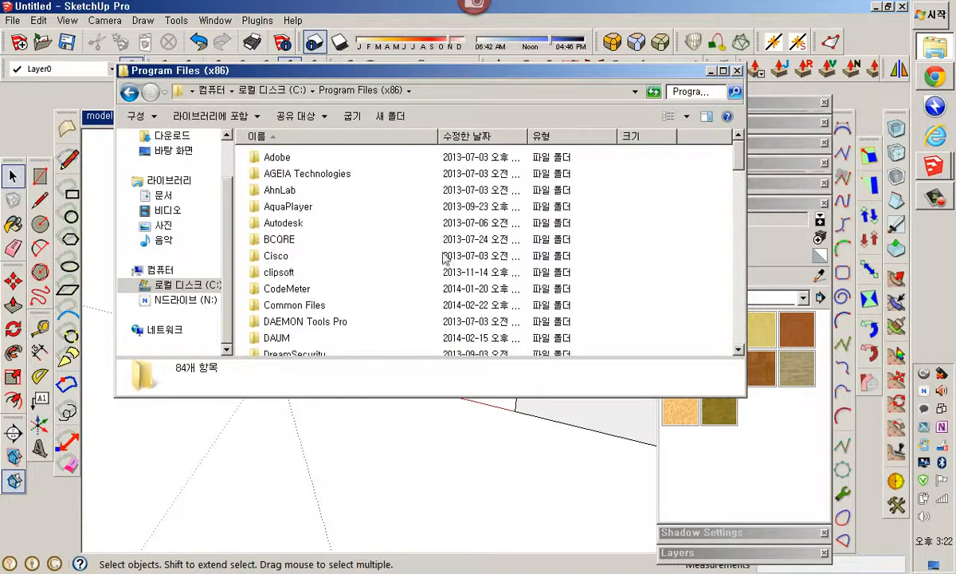
scroll(403, 253, down, 1)
scroll(402, 253, down, 10)
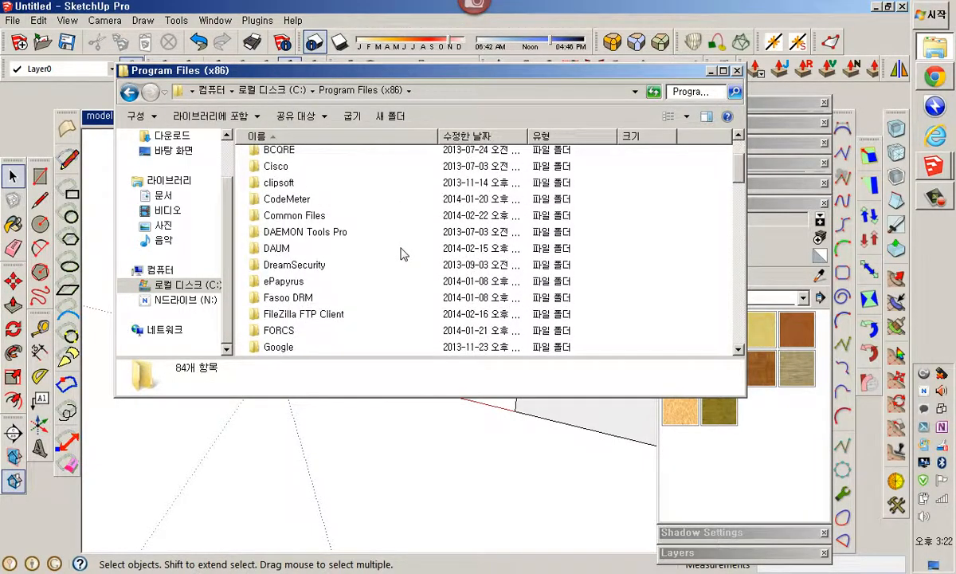
scroll(403, 253, down, 6)
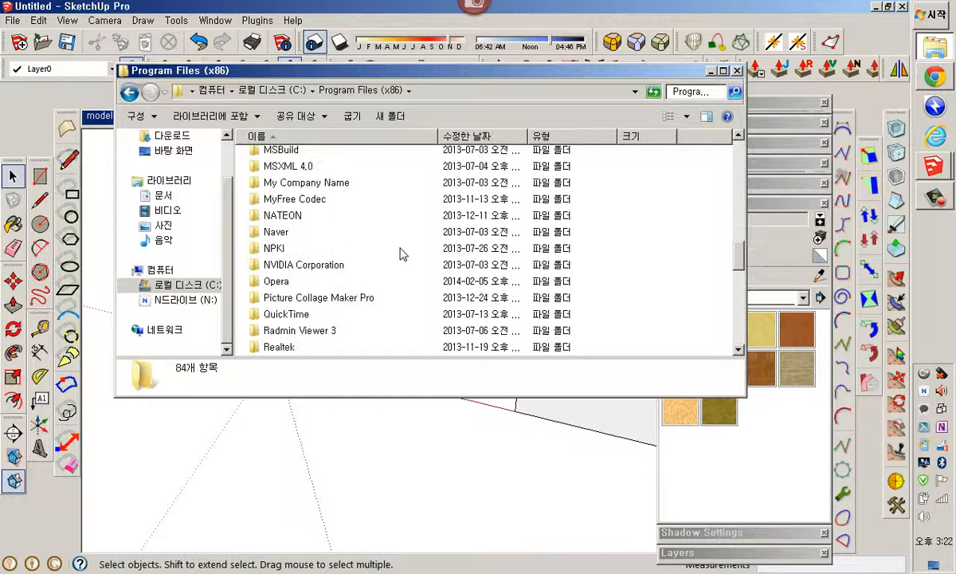
scroll(403, 254, down, 2)
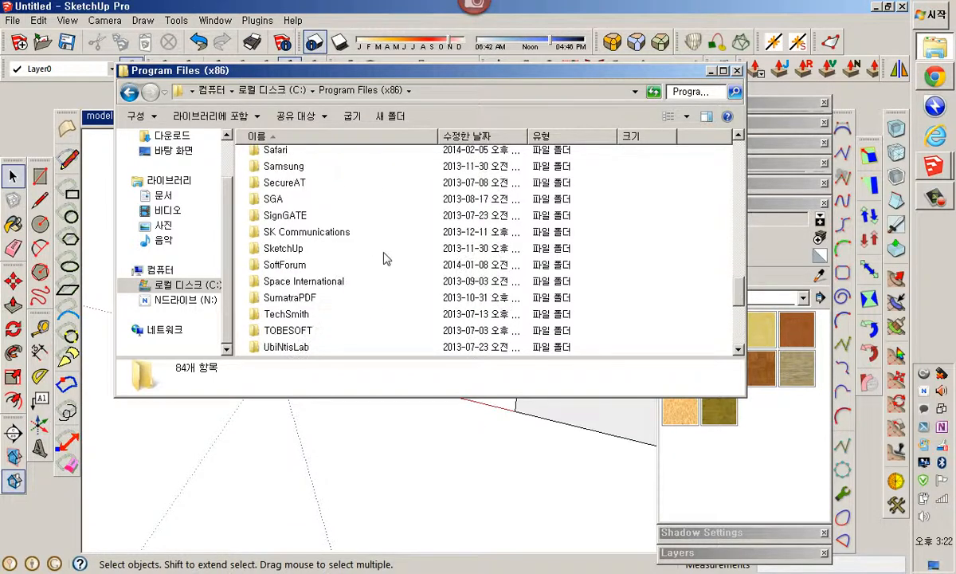
double_click(279, 251)
double_click(287, 158)
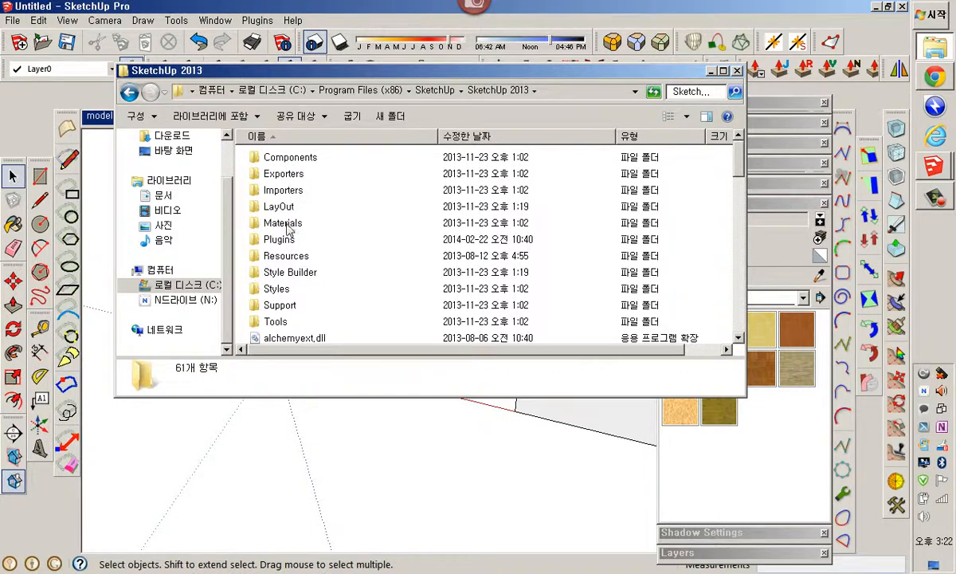
Open the Wood folder inside SketchUp 2013's Materials folder and display its files as extra large icons
double_click(285, 224)
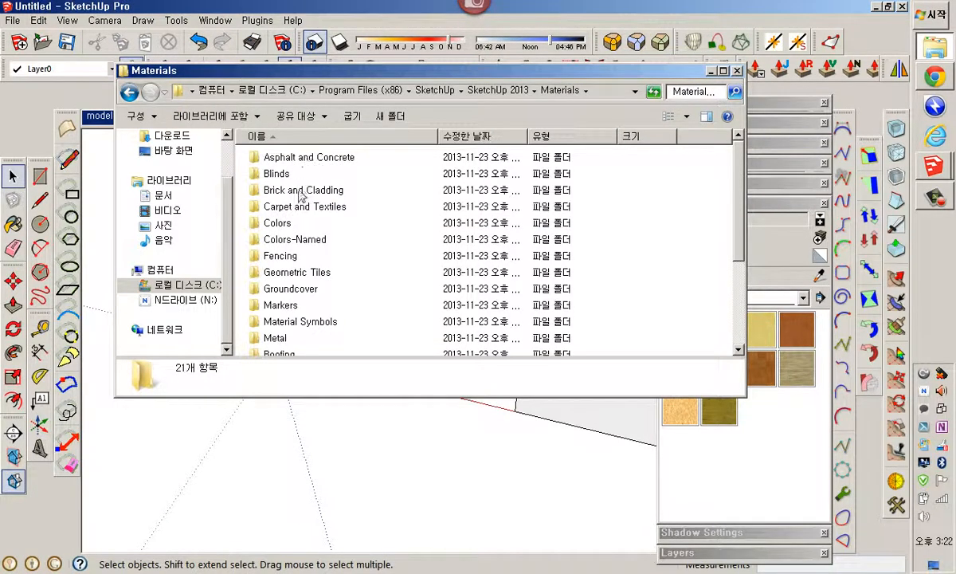
scroll(308, 323, down, 2)
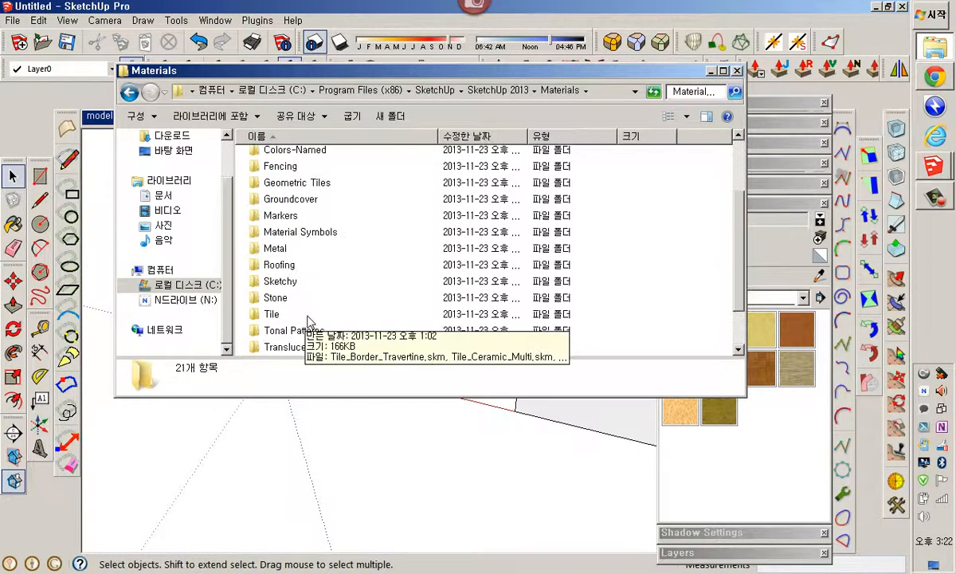
scroll(309, 314, down, 1)
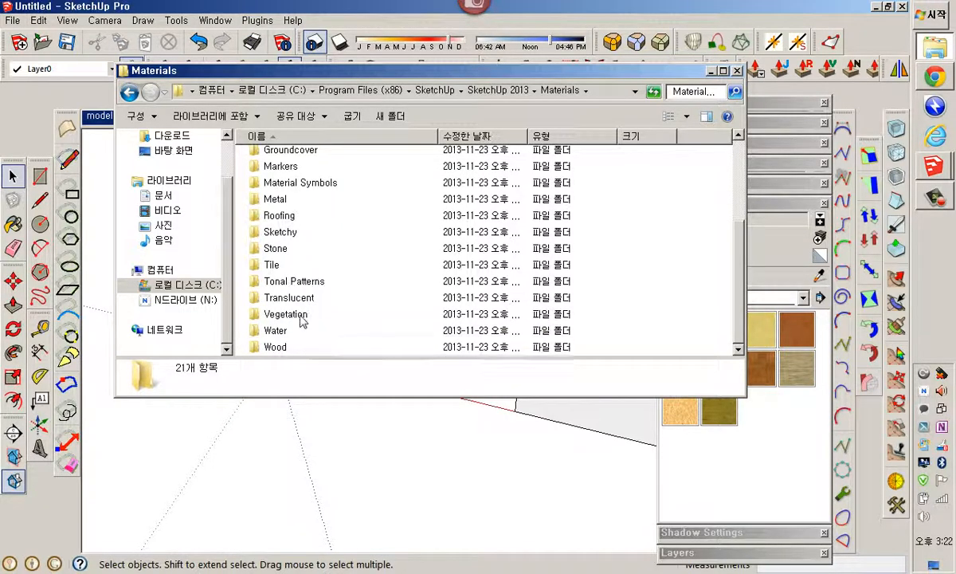
double_click(279, 351)
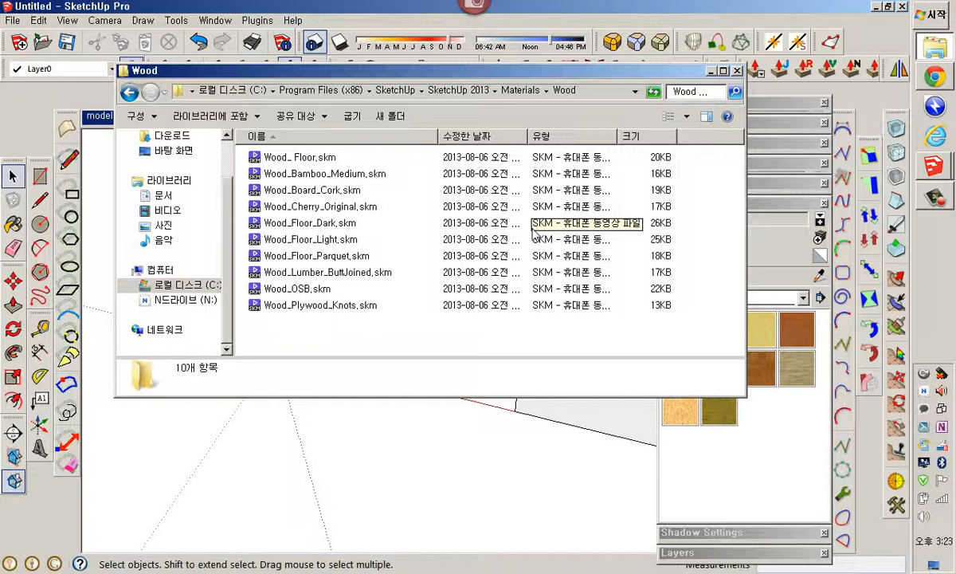
click(686, 116)
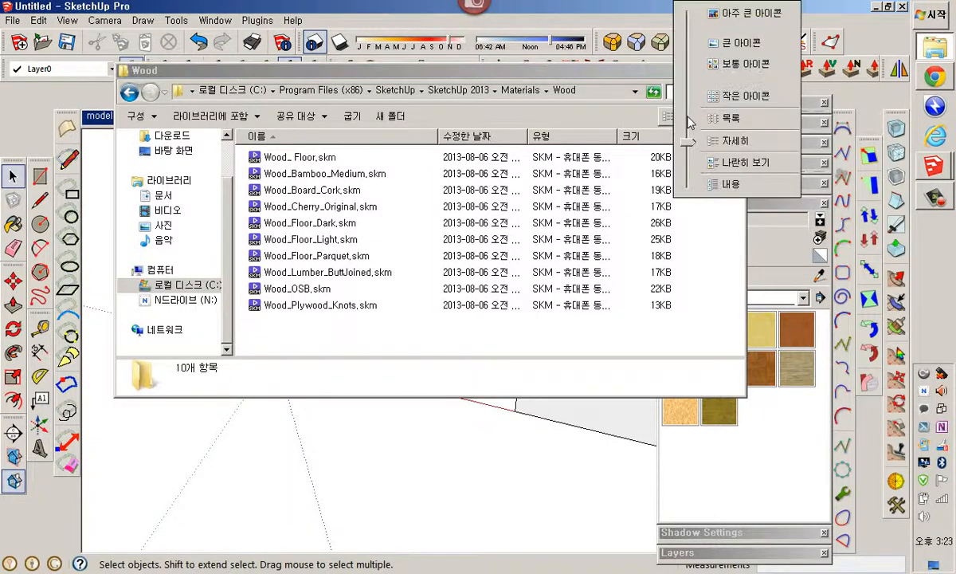
click(699, 43)
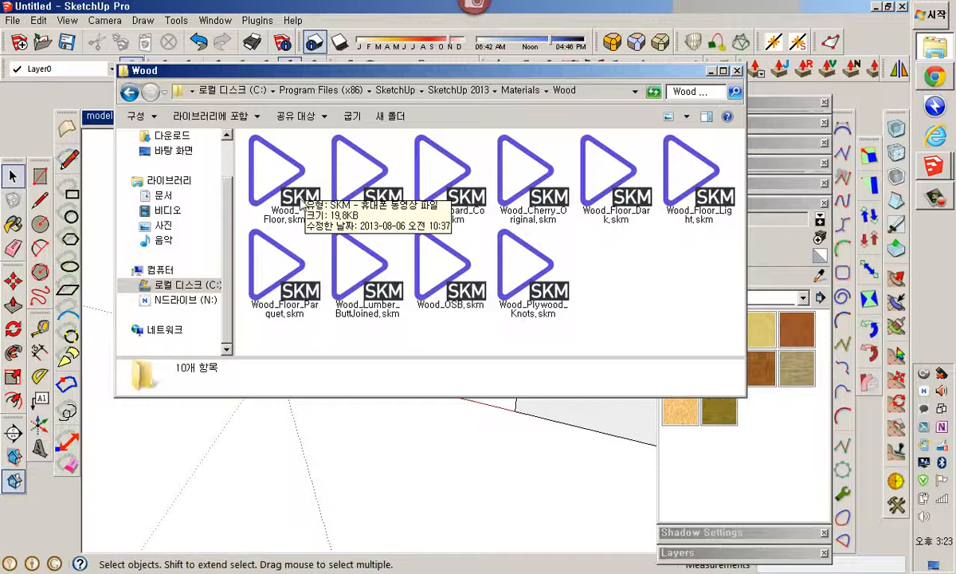
Open a second File Explorer window and browse Documents > 6기교재 > 7강 to select the wood image 송.jpg
click(874, 8)
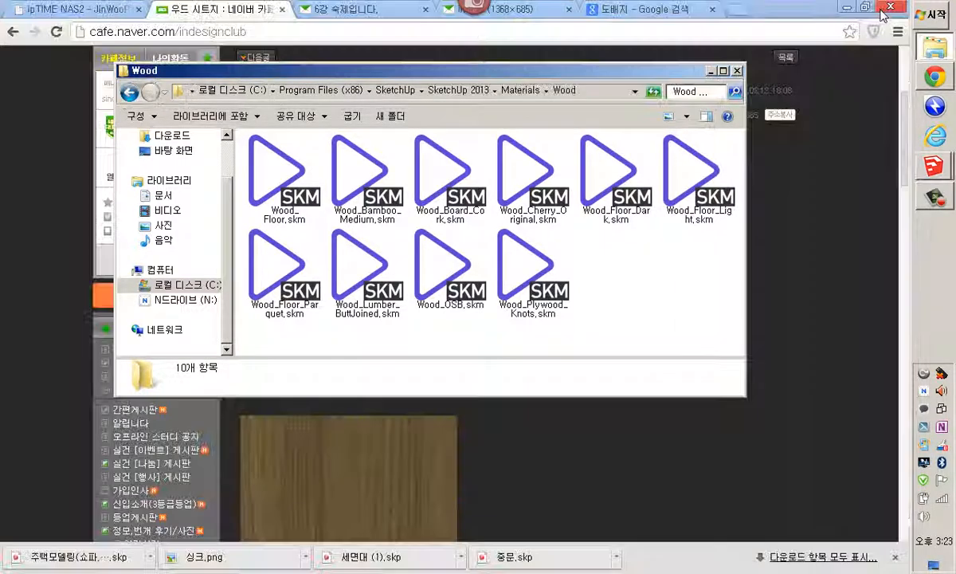
mouse_move(929, 53)
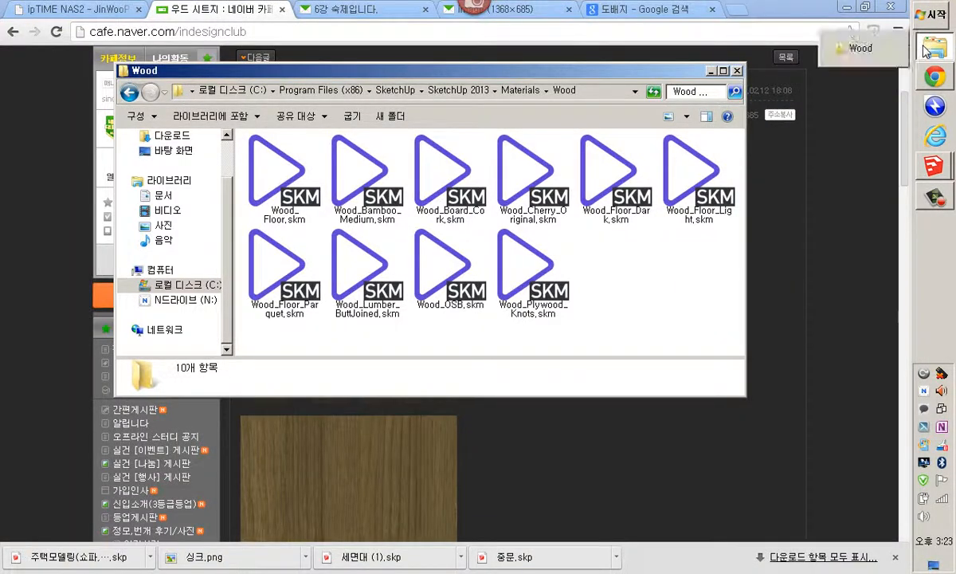
click(845, 8)
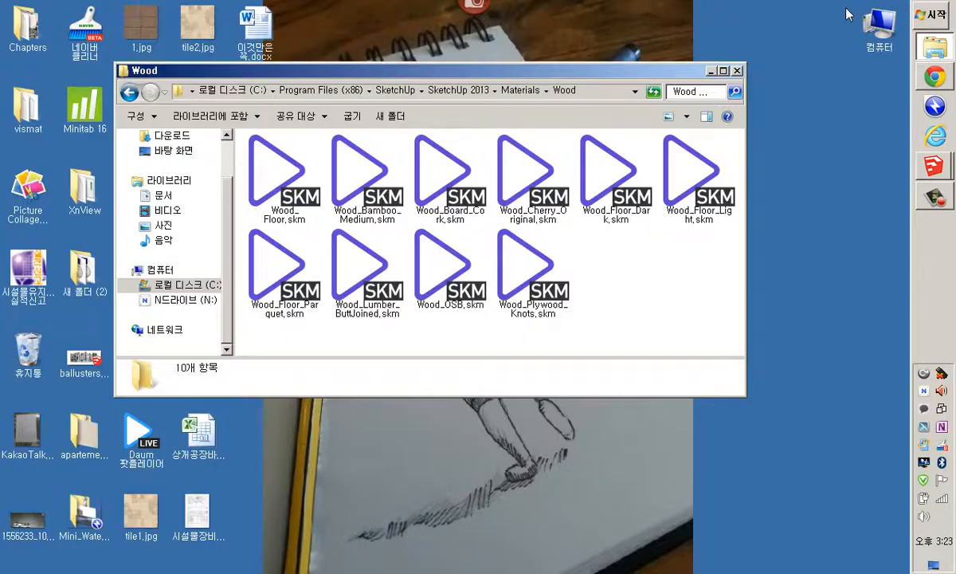
double_click(880, 32)
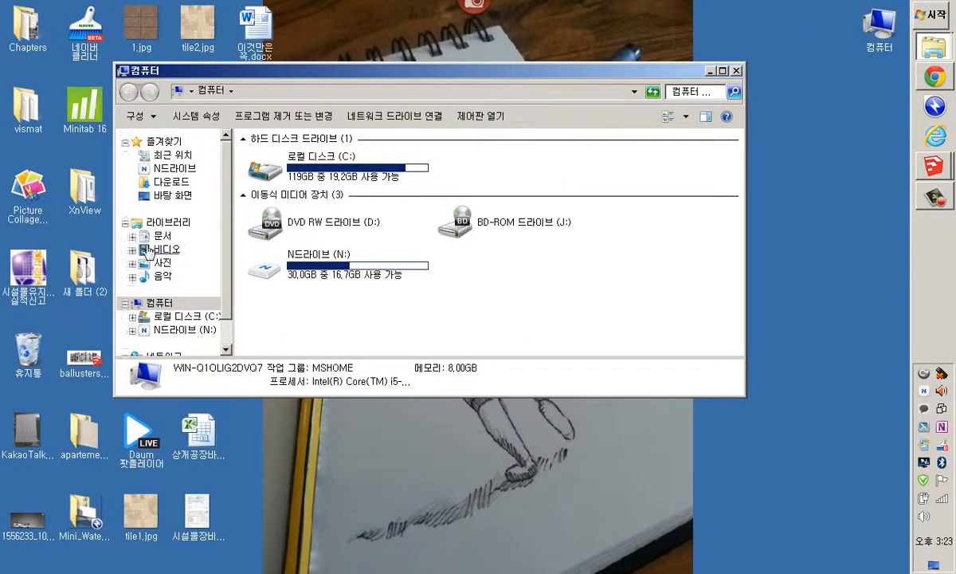
click(168, 237)
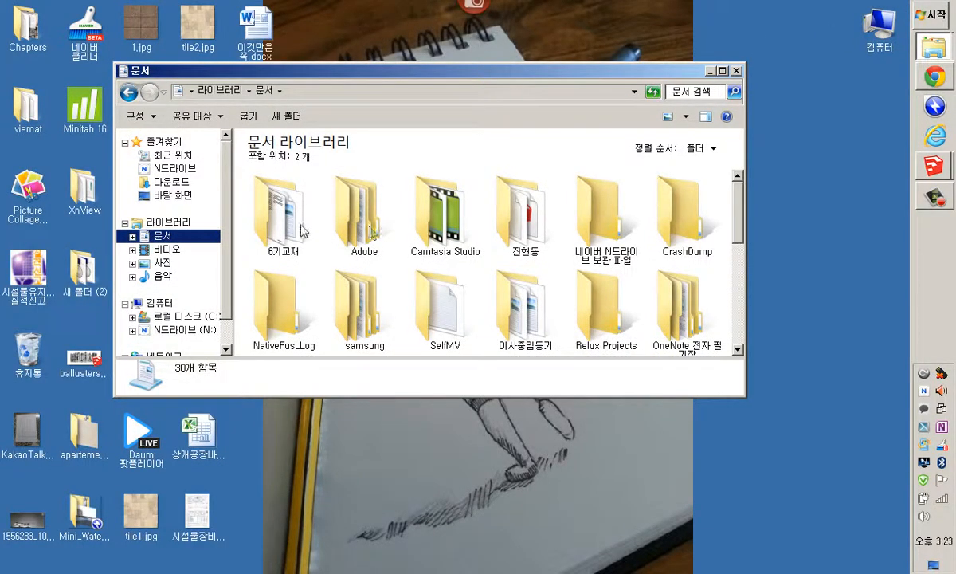
double_click(298, 230)
double_click(300, 230)
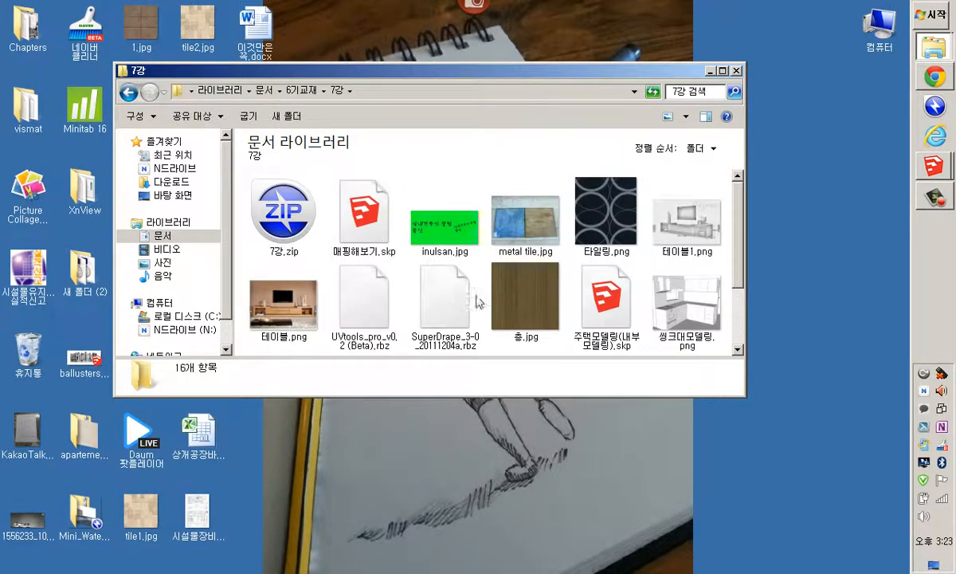
click(527, 311)
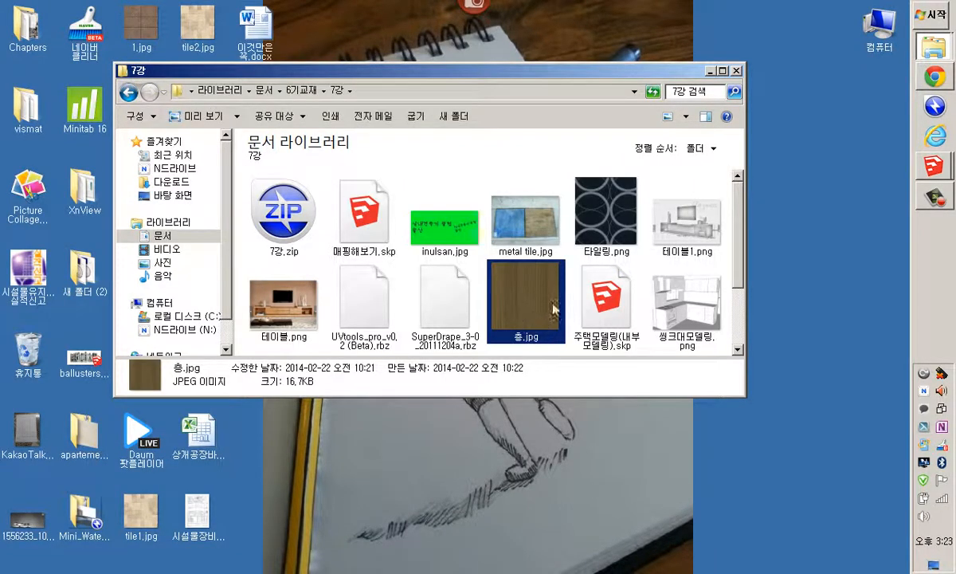
Return to the Wood materials window and launch Bandizip from the Start menu to open an archive
click(934, 50)
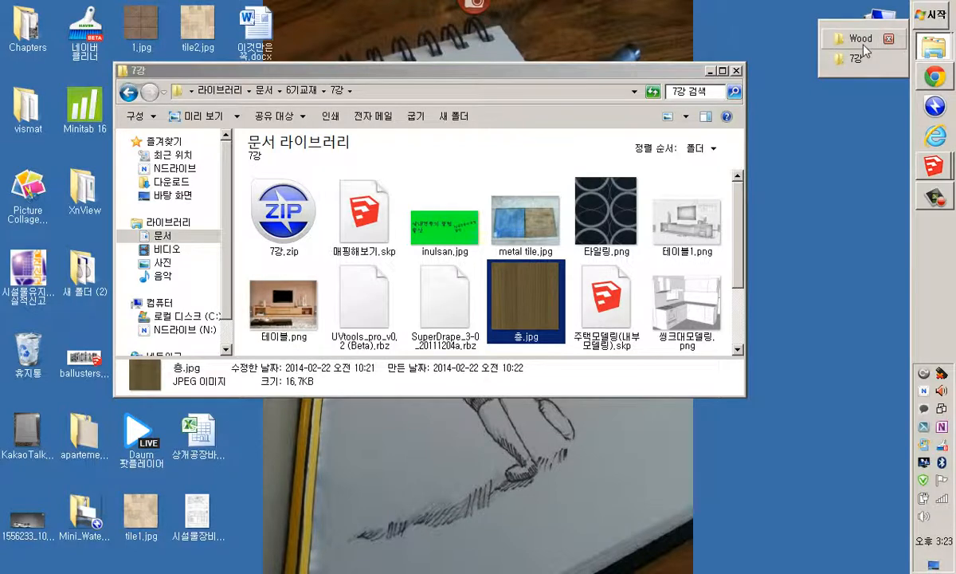
click(861, 39)
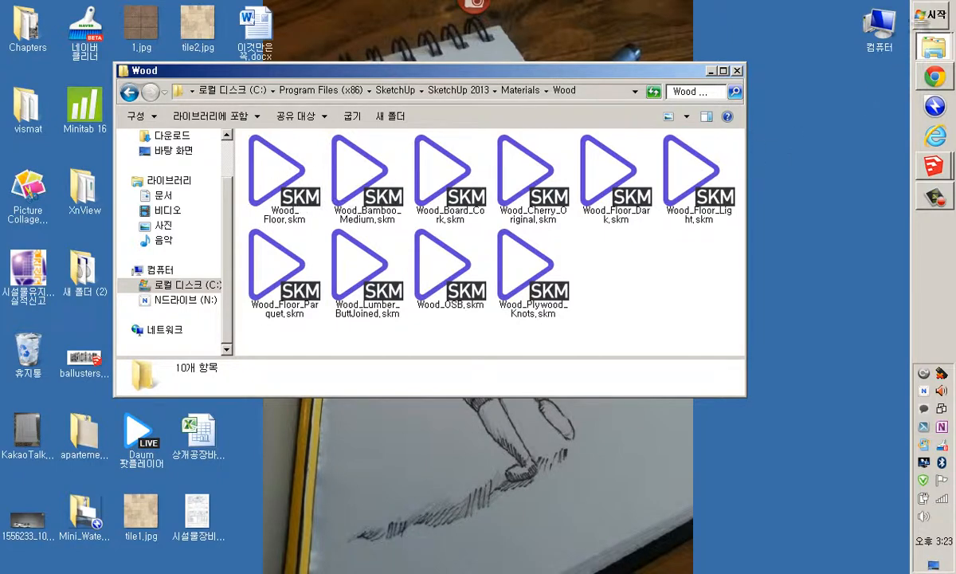
click(931, 14)
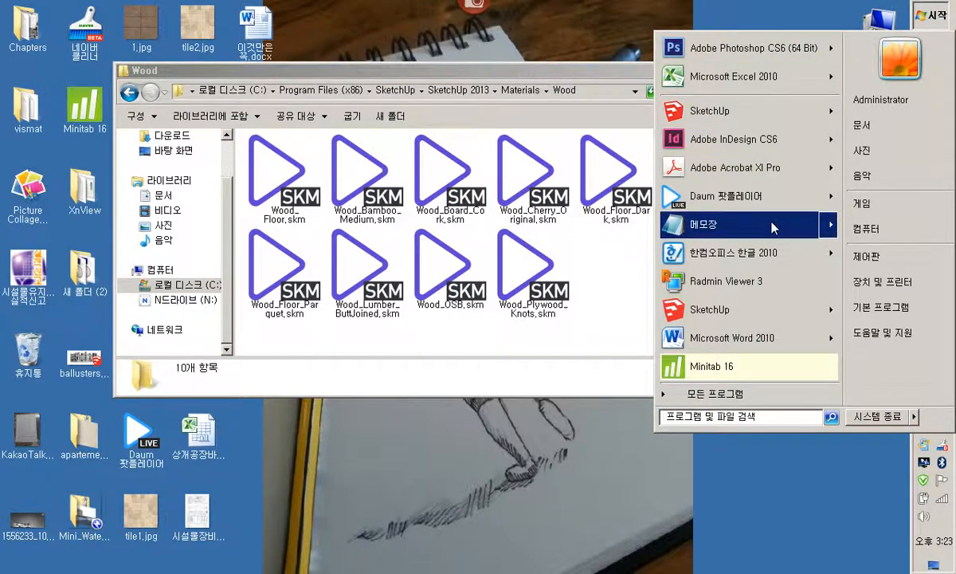
mouse_move(769, 232)
click(745, 393)
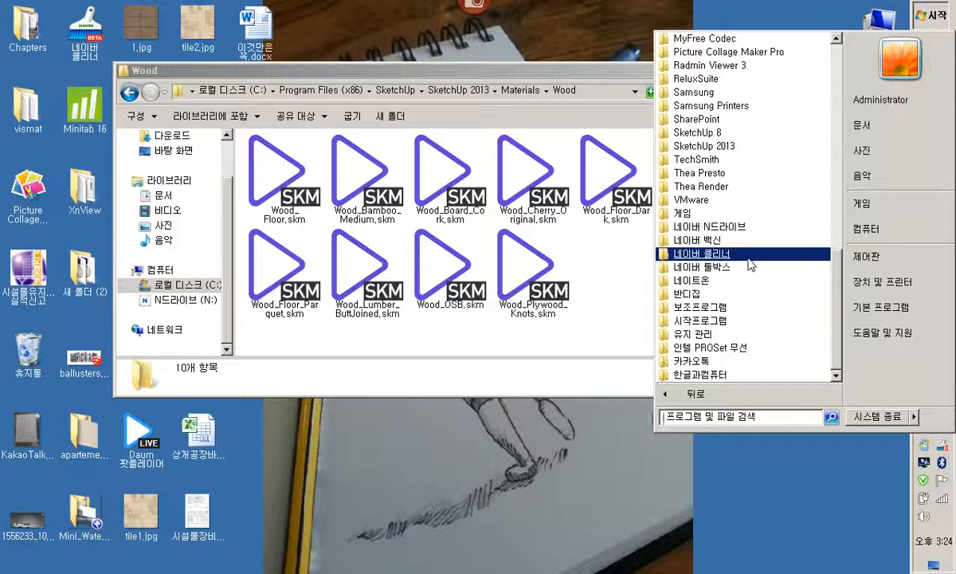
click(690, 293)
click(701, 307)
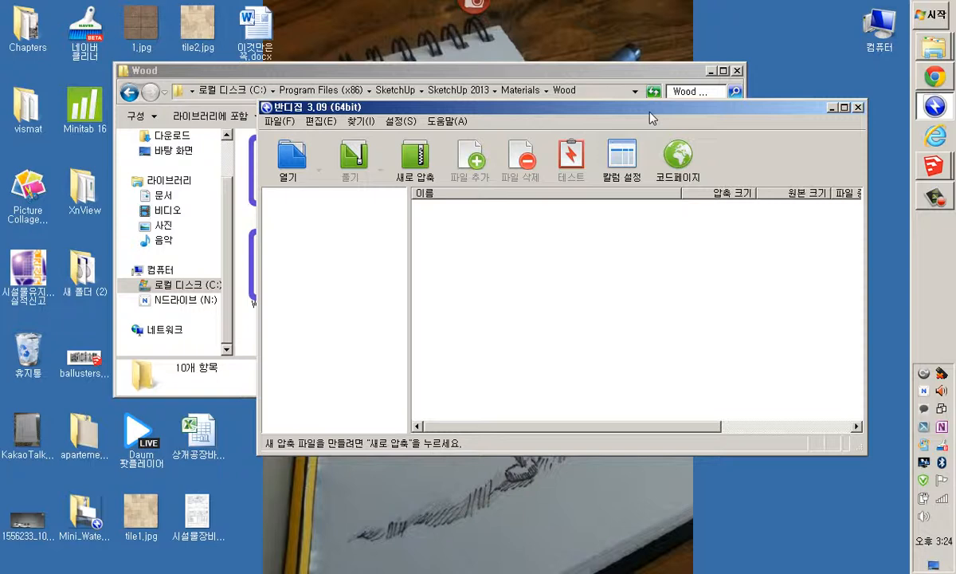
click(292, 156)
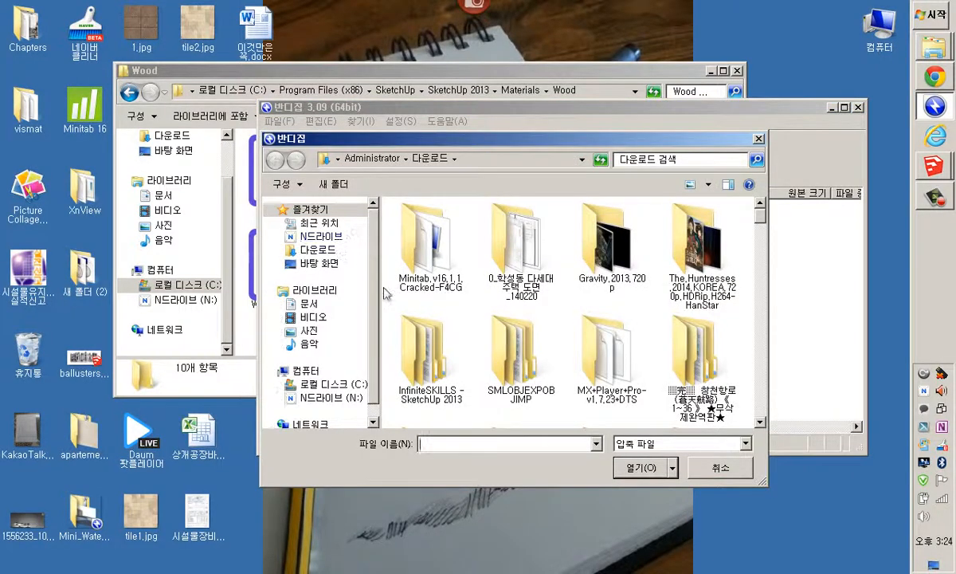
In Bandizip, open Wood_ Floor.skm from SketchUp 2013's Materials\Wood folder, showing all file types
click(329, 384)
click(497, 322)
scroll(502, 319, down, 2)
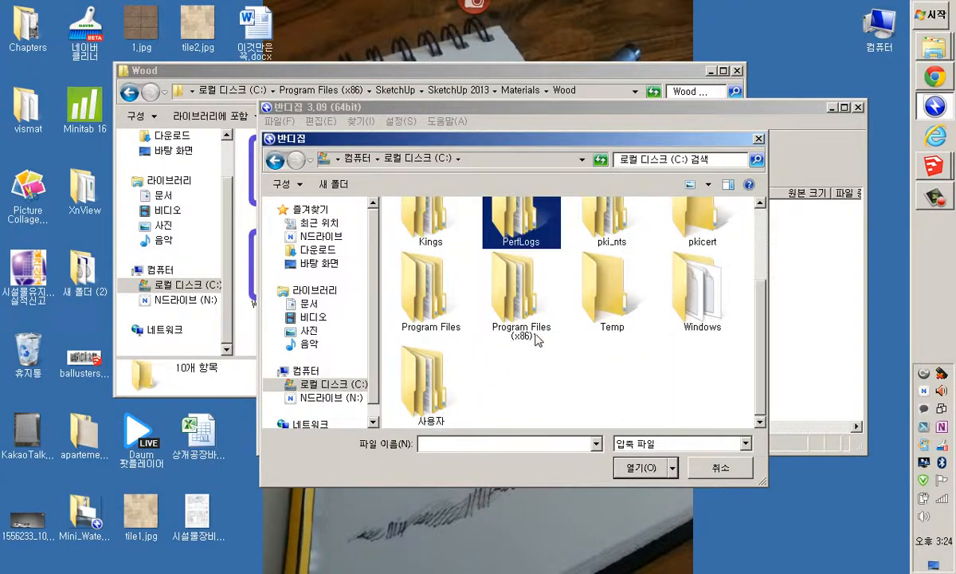
click(527, 309)
double_click(527, 309)
scroll(462, 305, down, 5)
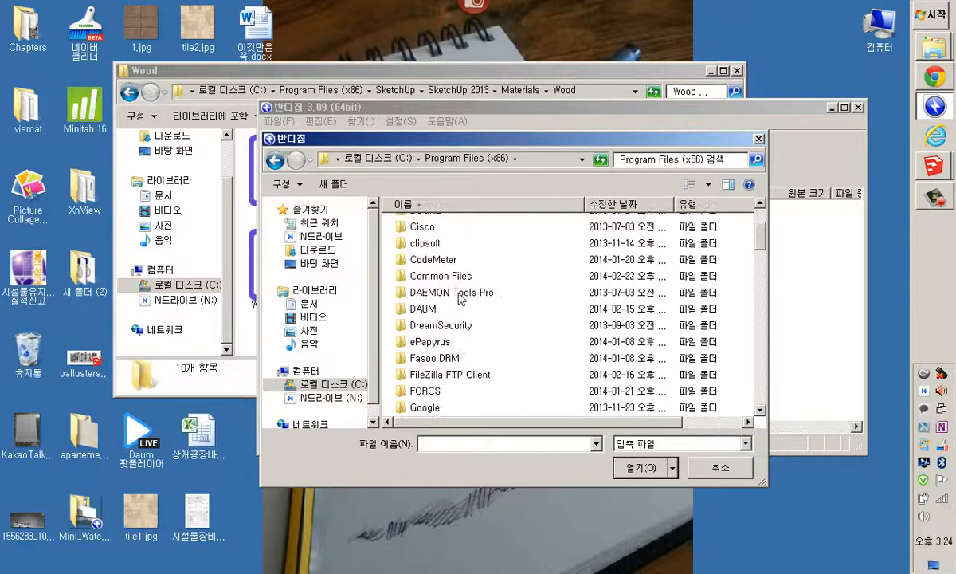
scroll(460, 300, down, 11)
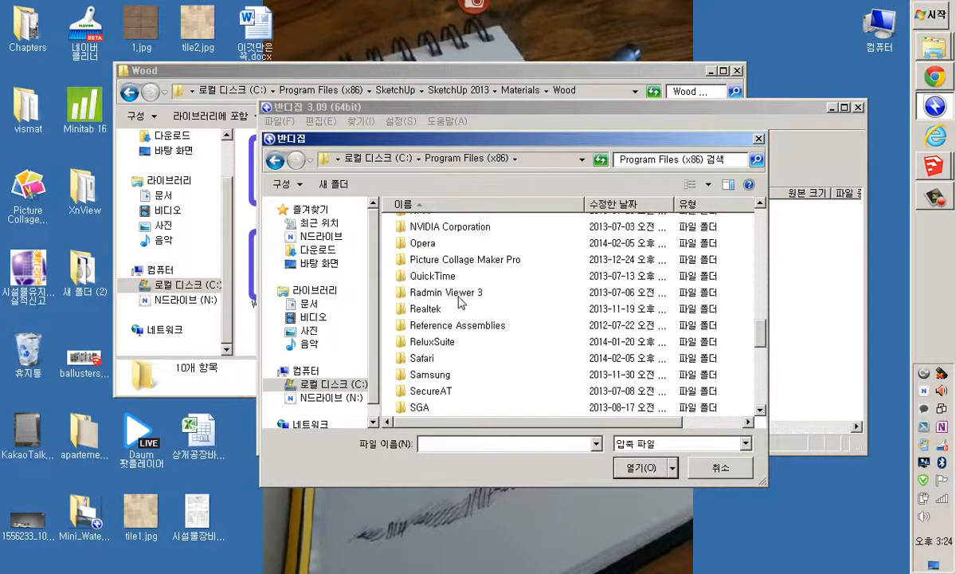
scroll(459, 301, down, 2)
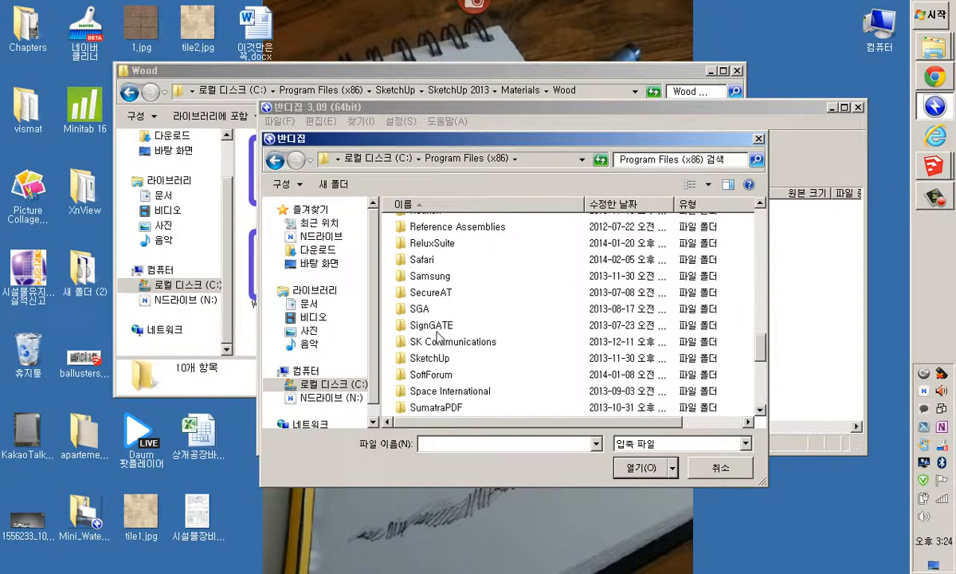
double_click(431, 358)
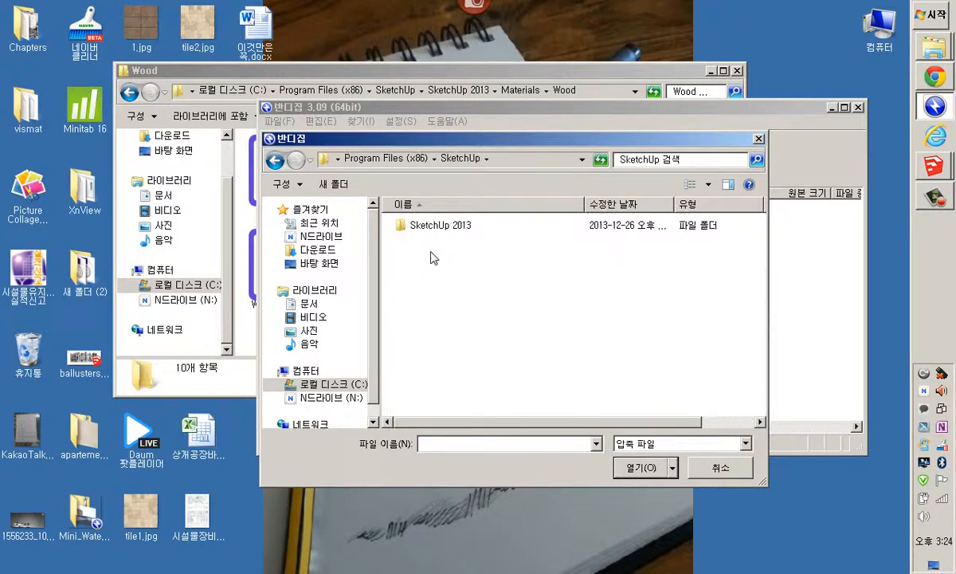
click(432, 226)
double_click(433, 226)
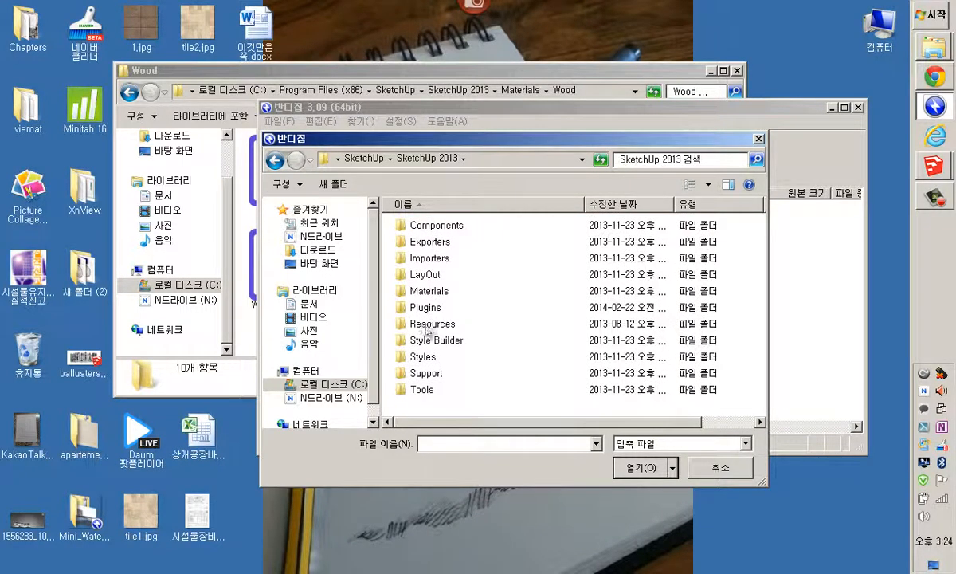
double_click(434, 291)
scroll(402, 315, down, 3)
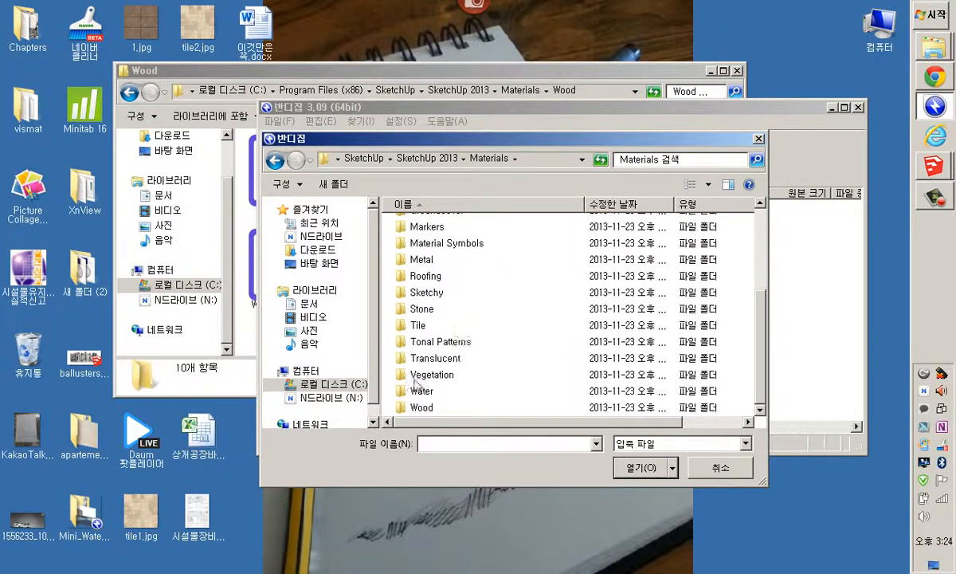
double_click(427, 406)
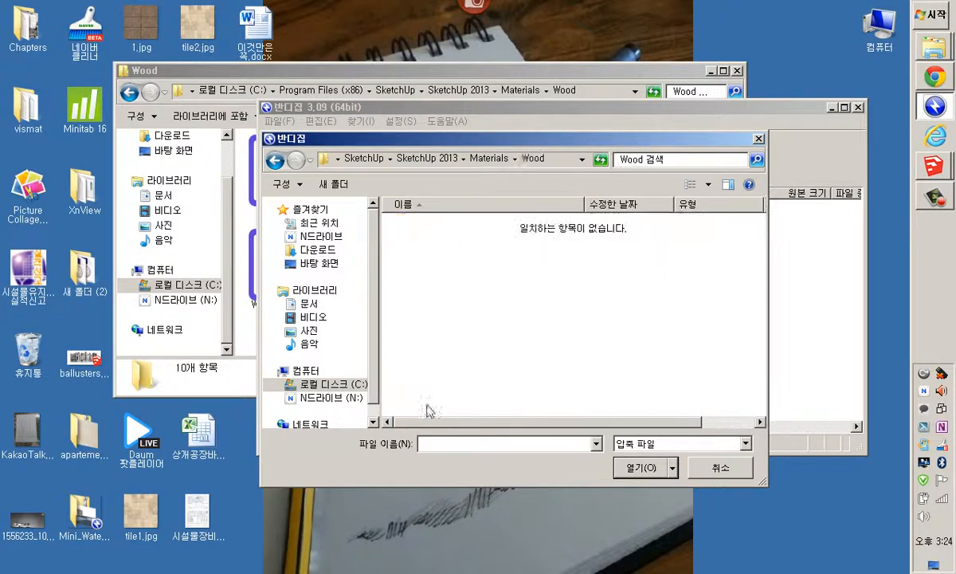
click(654, 446)
click(637, 470)
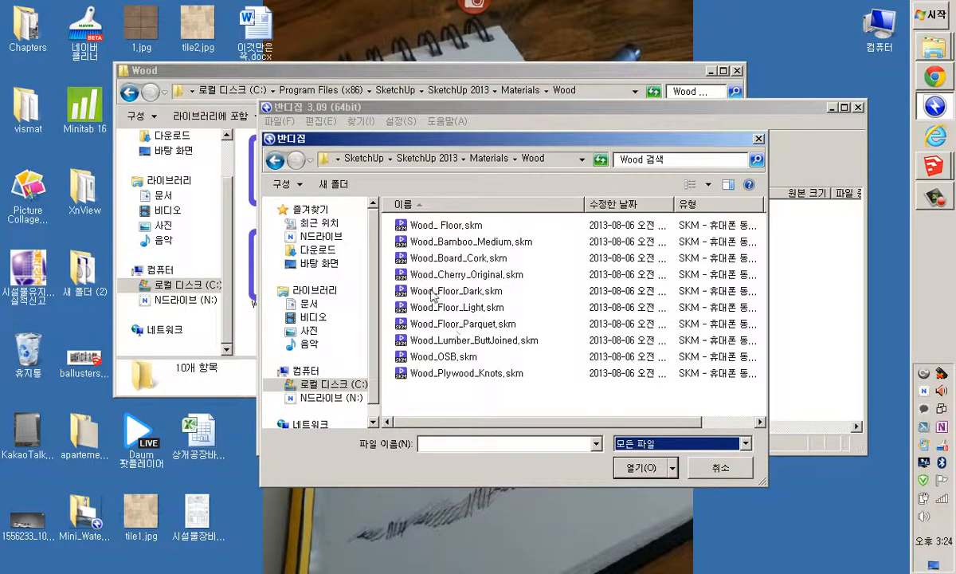
click(469, 229)
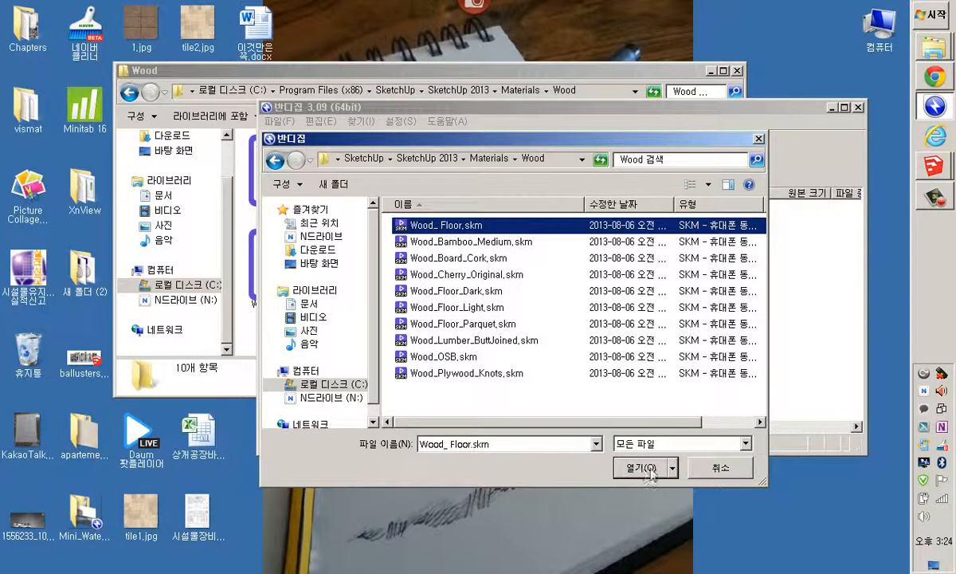
click(648, 470)
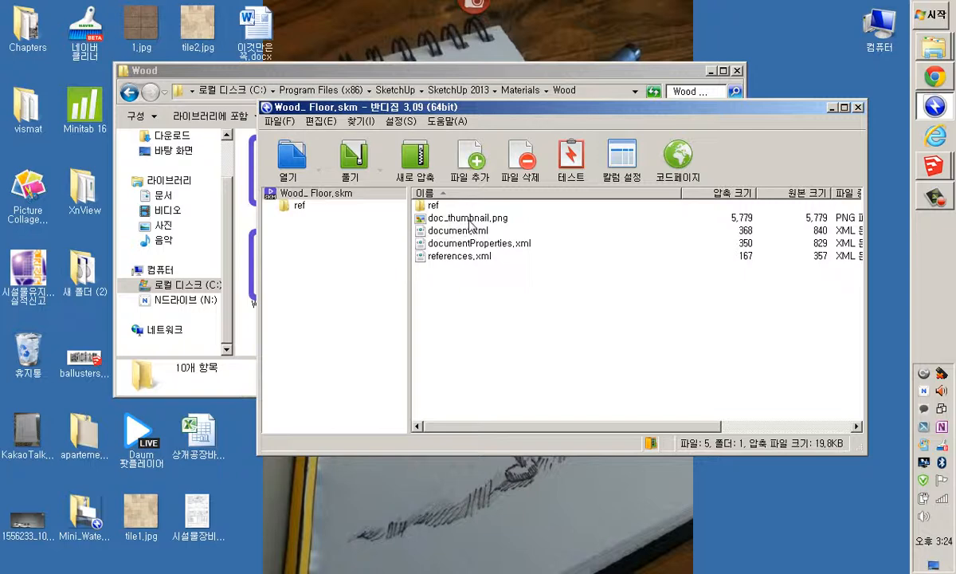
Open the archive's ref folder and select Wood_Floor_1.jpg to preview the texture image
double_click(422, 204)
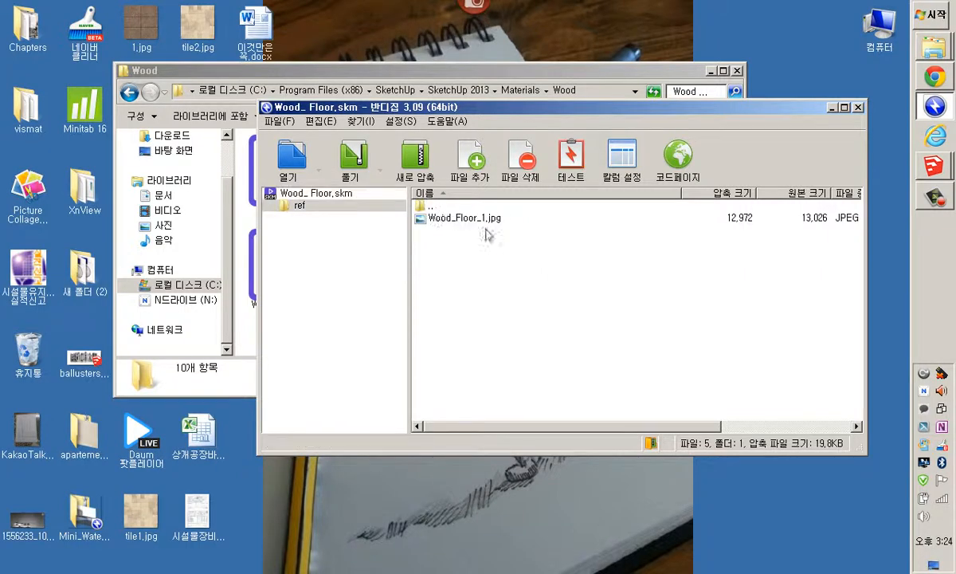
click(463, 223)
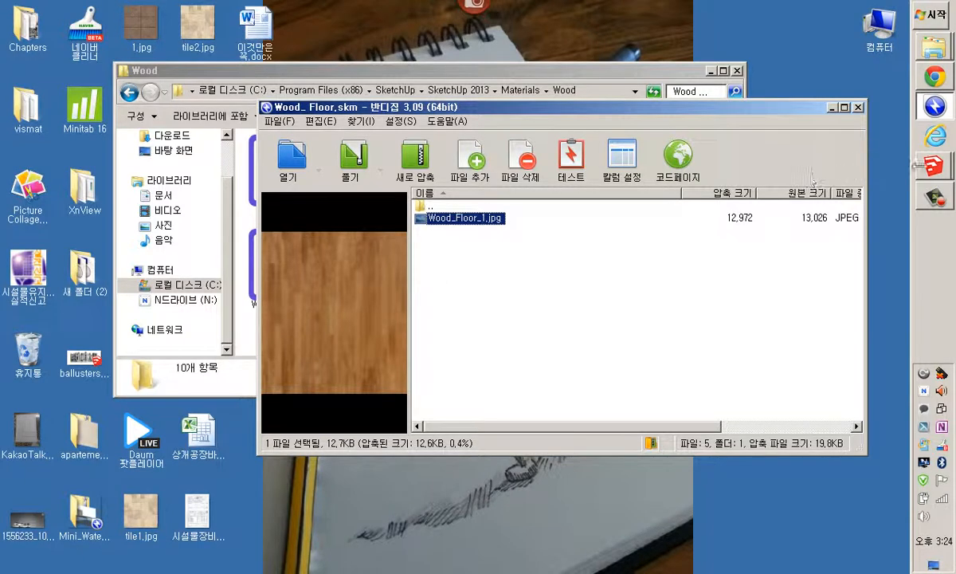
click(934, 165)
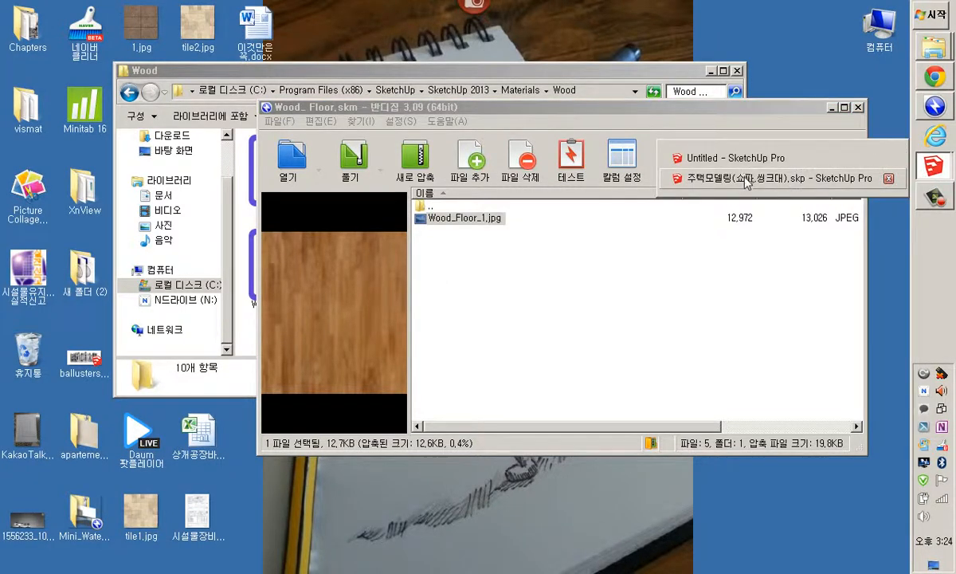
click(696, 155)
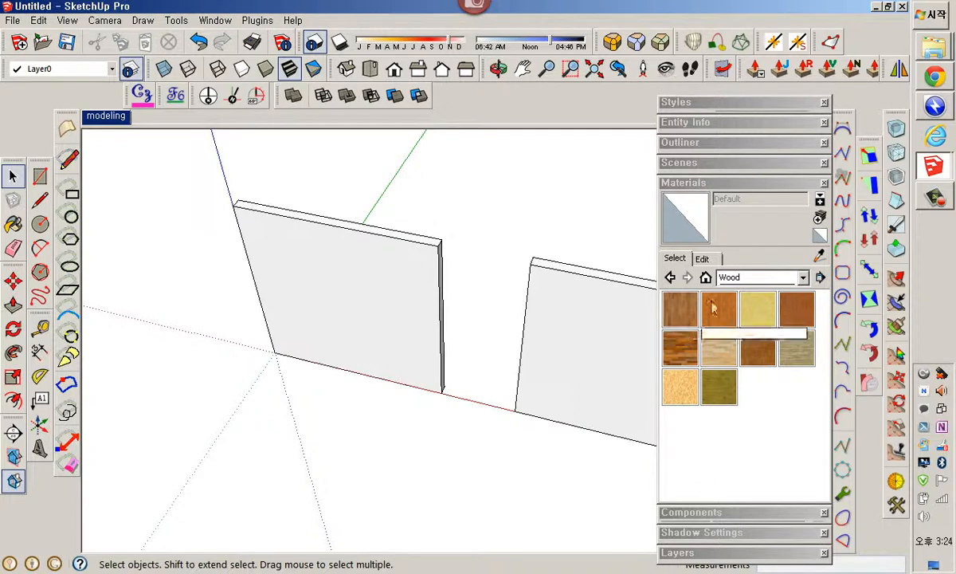
click(939, 194)
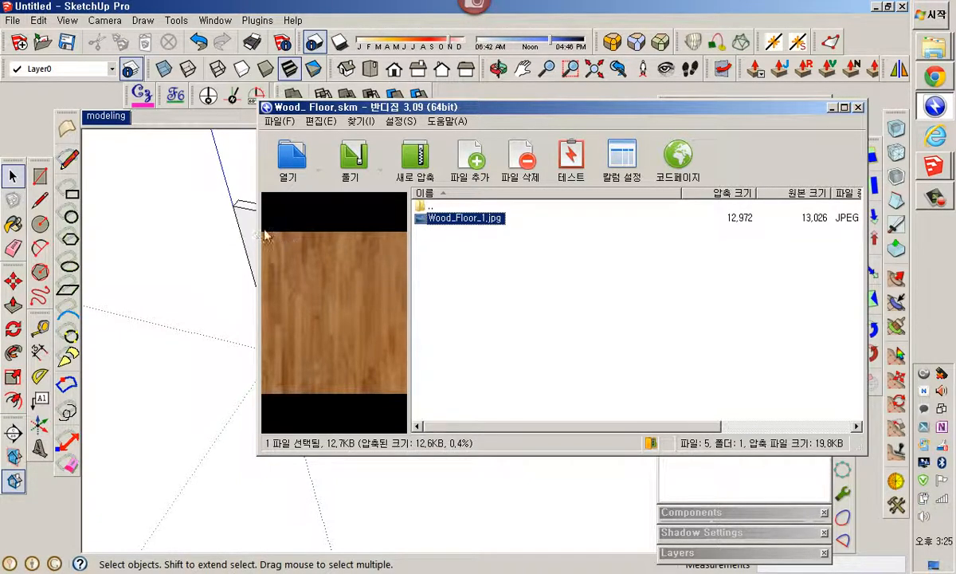
Compare the Wood_ Floor.skm archive's doc_thumbnail.png with the texture image in its ref folder, then close Bandizip
click(431, 207)
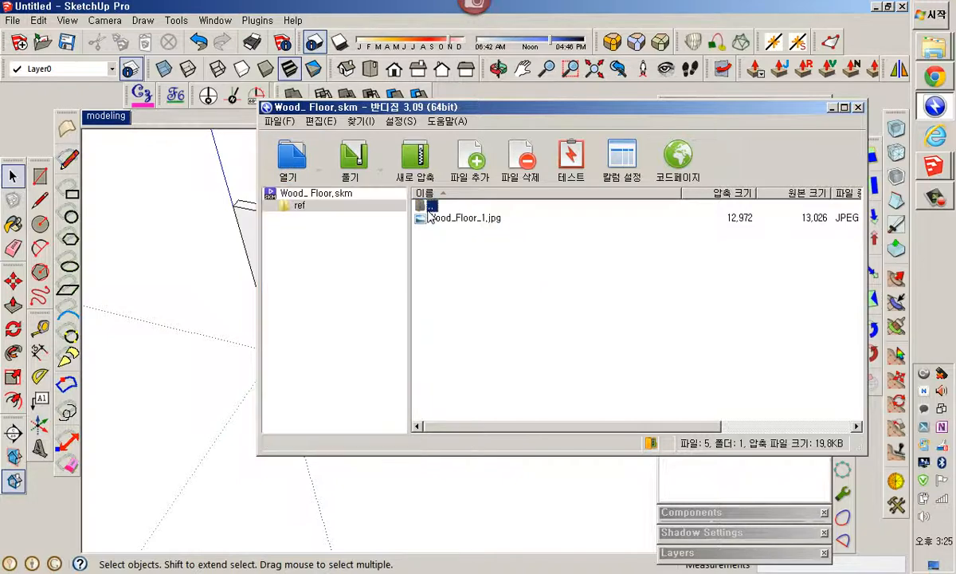
double_click(431, 207)
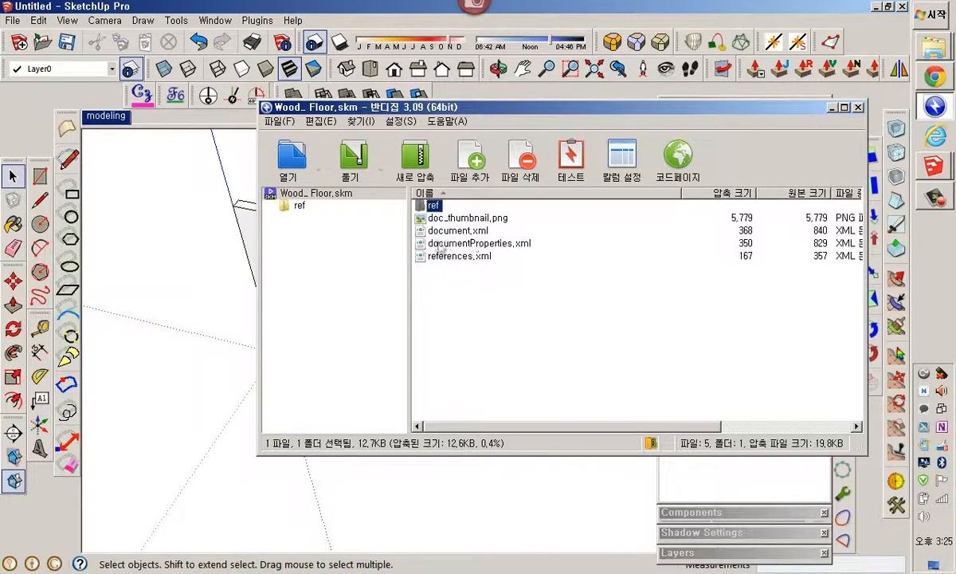
click(464, 219)
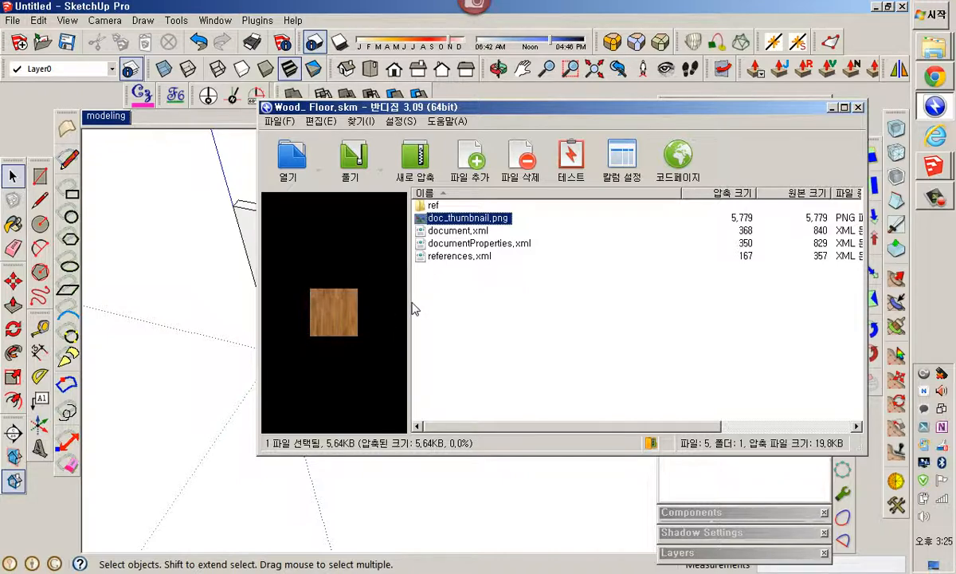
click(932, 166)
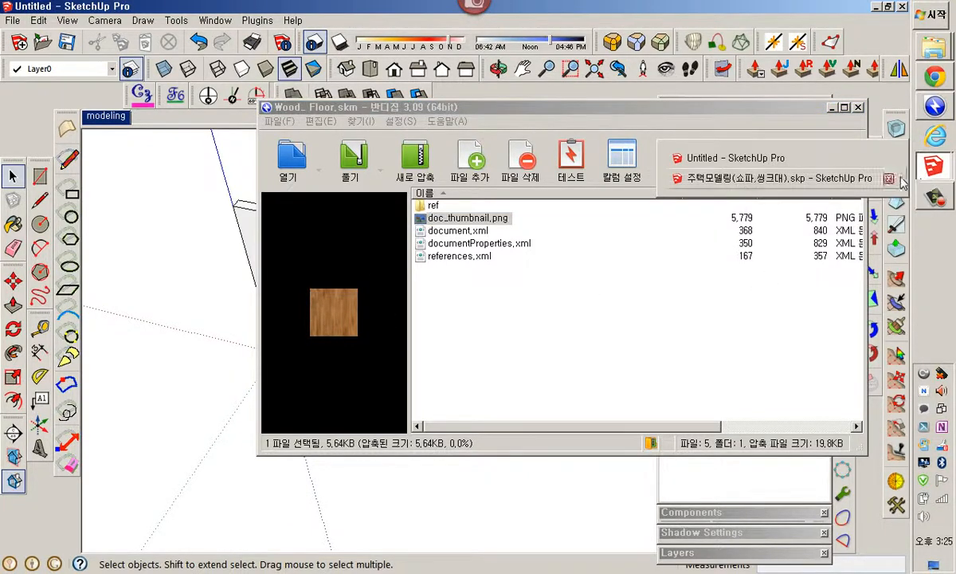
click(732, 163)
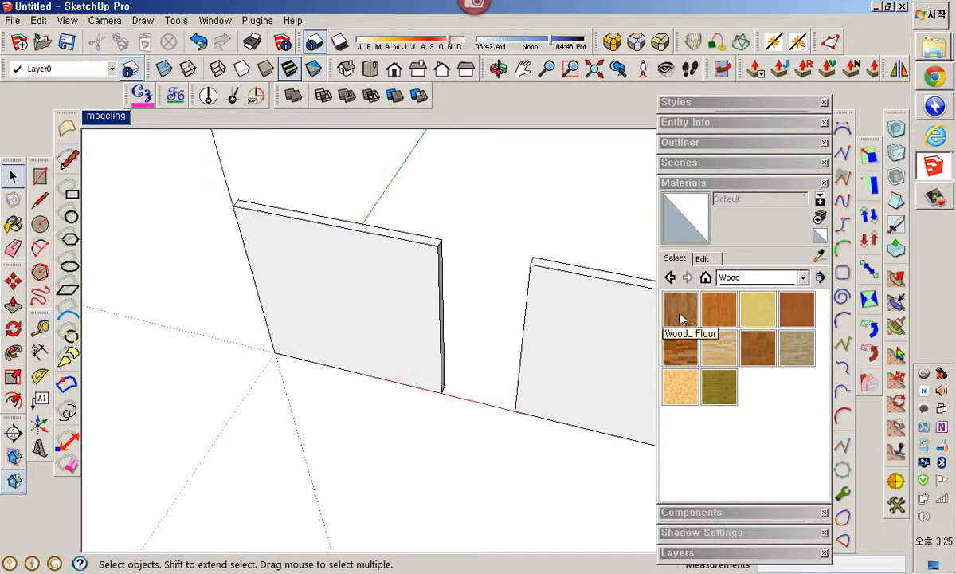
click(930, 84)
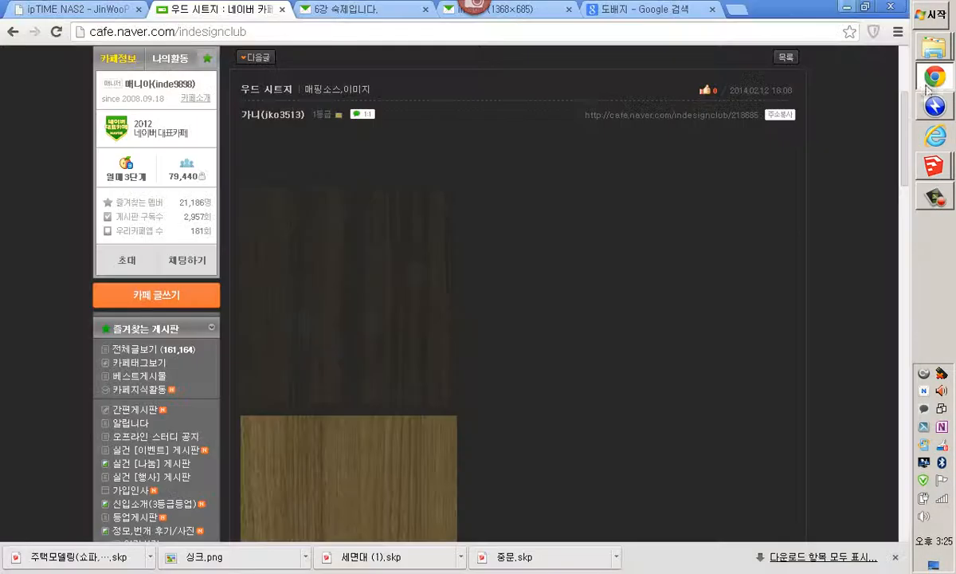
click(935, 106)
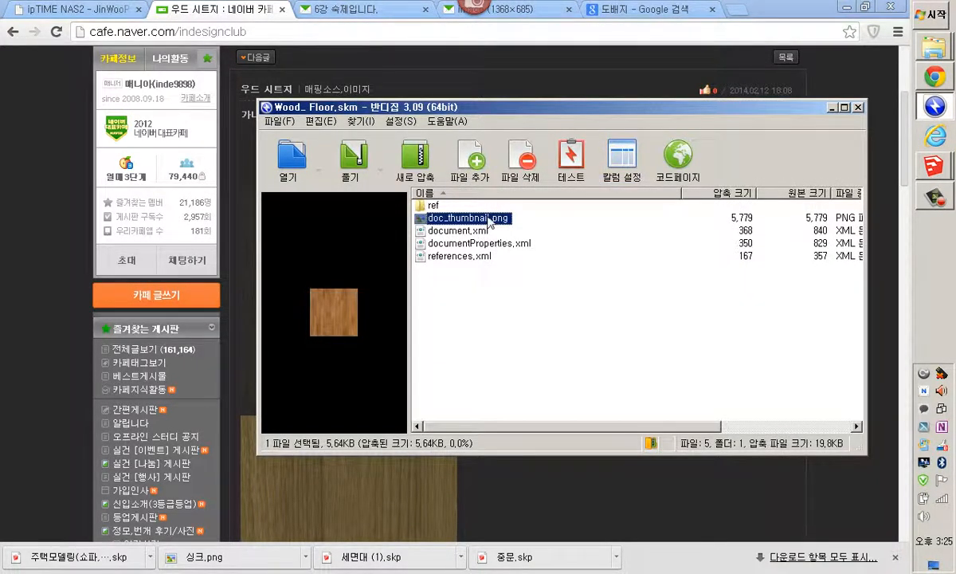
double_click(433, 205)
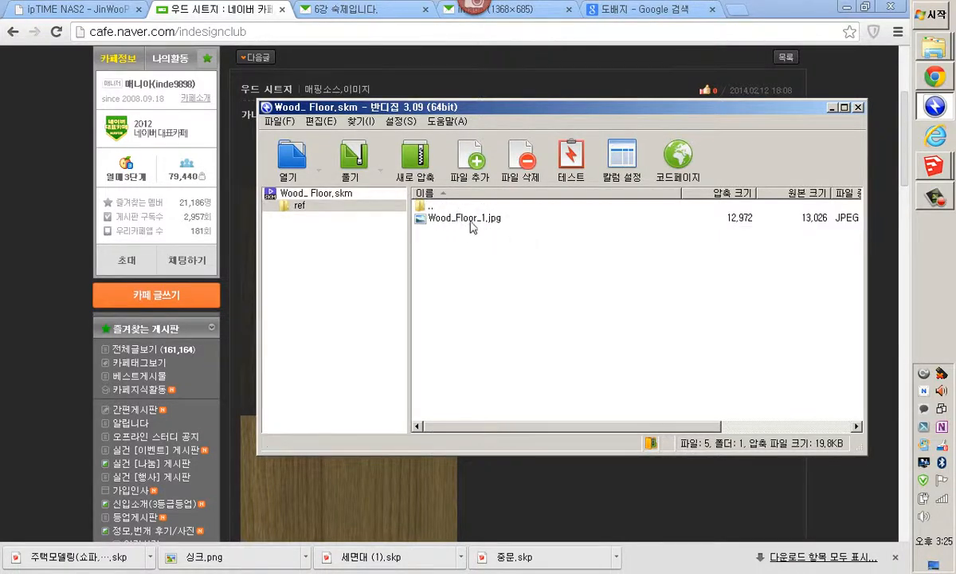
click(468, 220)
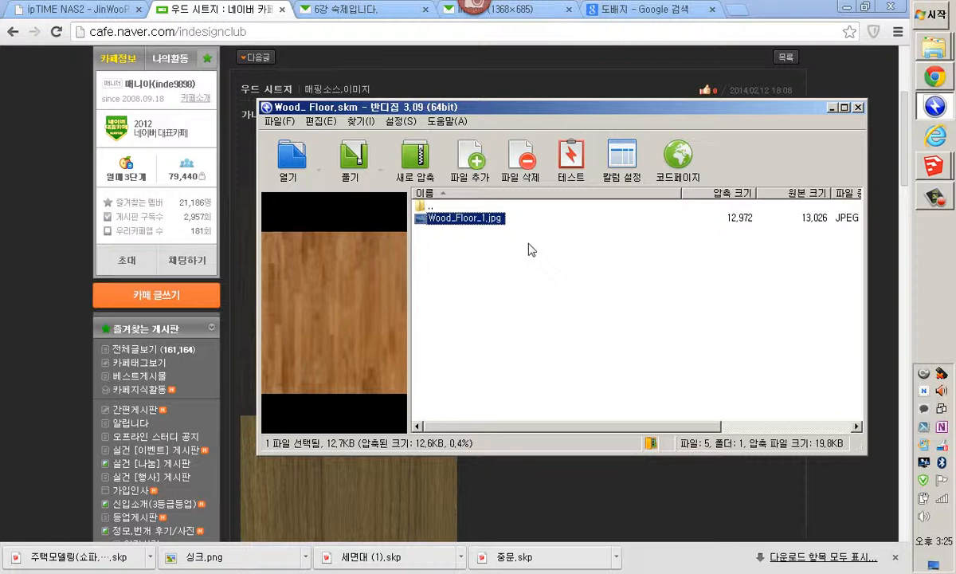
click(857, 108)
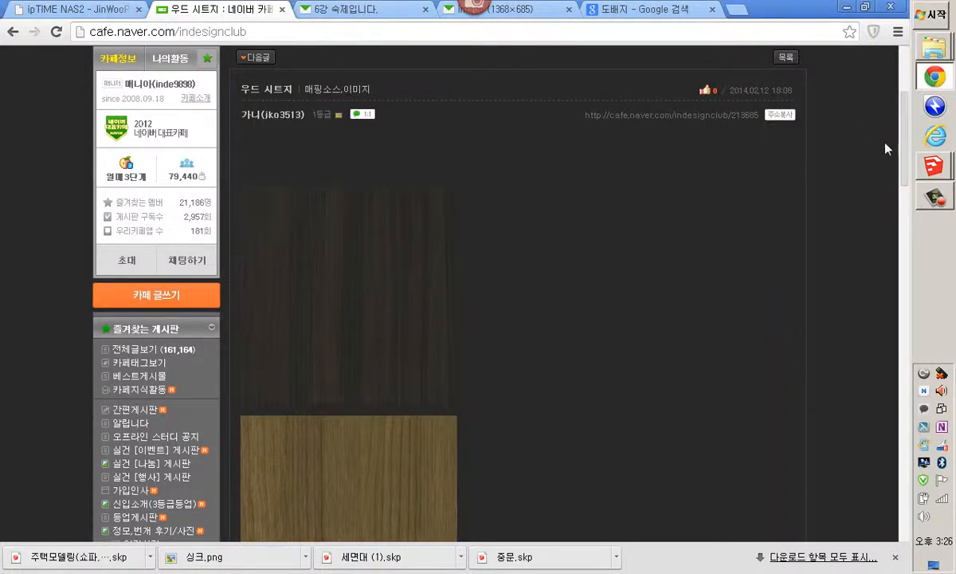
Paint the left wall's face with the Wood_ Floor material from the Wood library
mouse_move(939, 171)
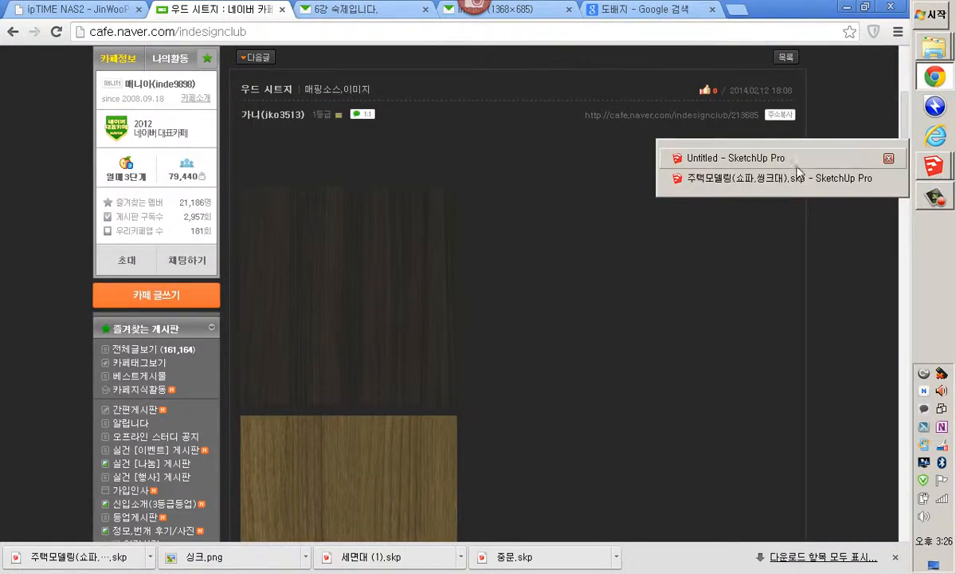
click(749, 159)
click(405, 315)
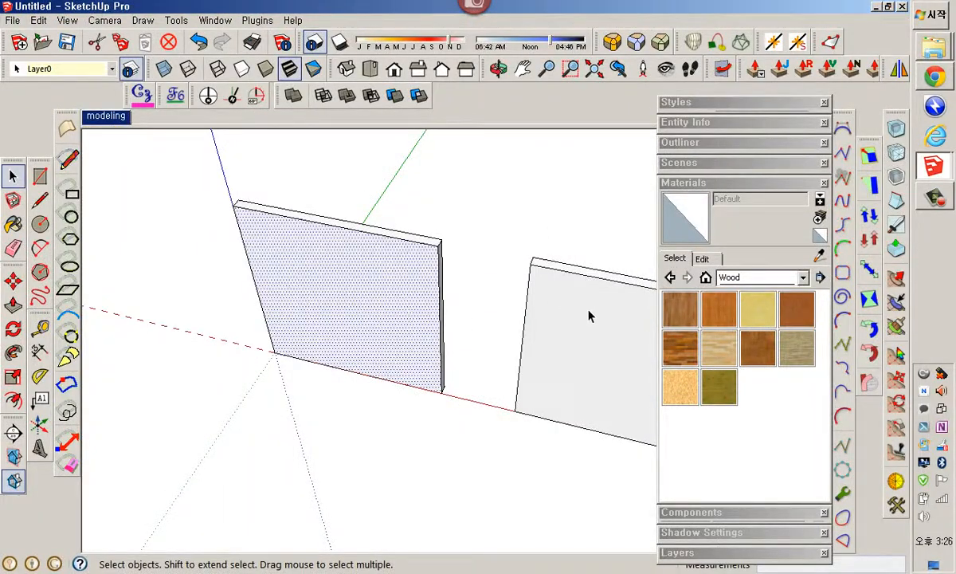
click(682, 311)
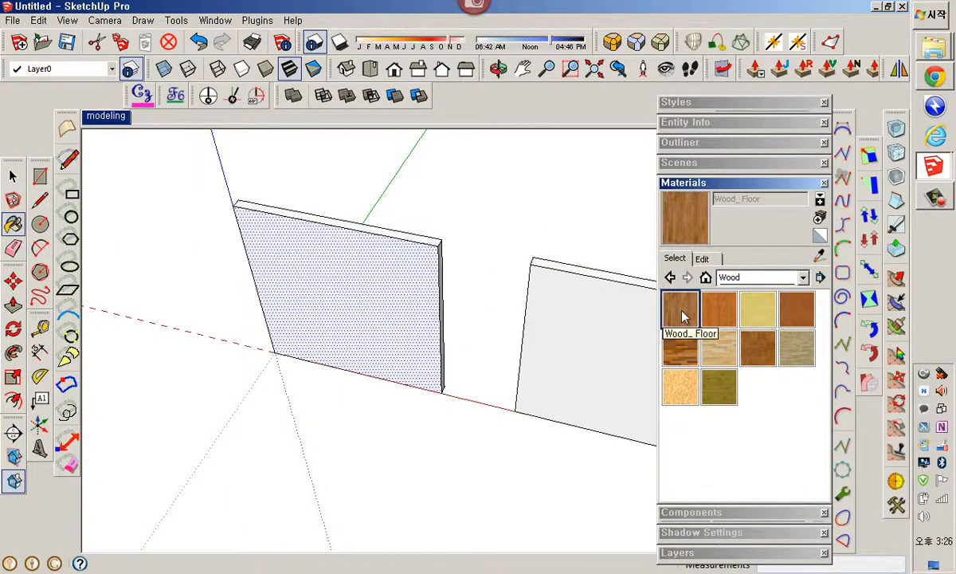
click(336, 326)
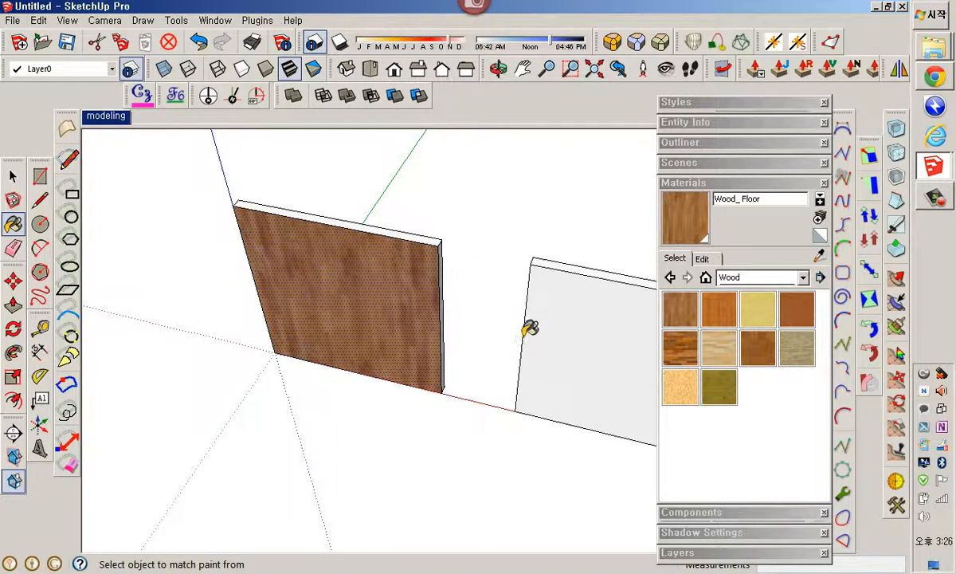
Rename the image 송.jpg in the 7강 folder to wood1.jpg
mouse_move(934, 48)
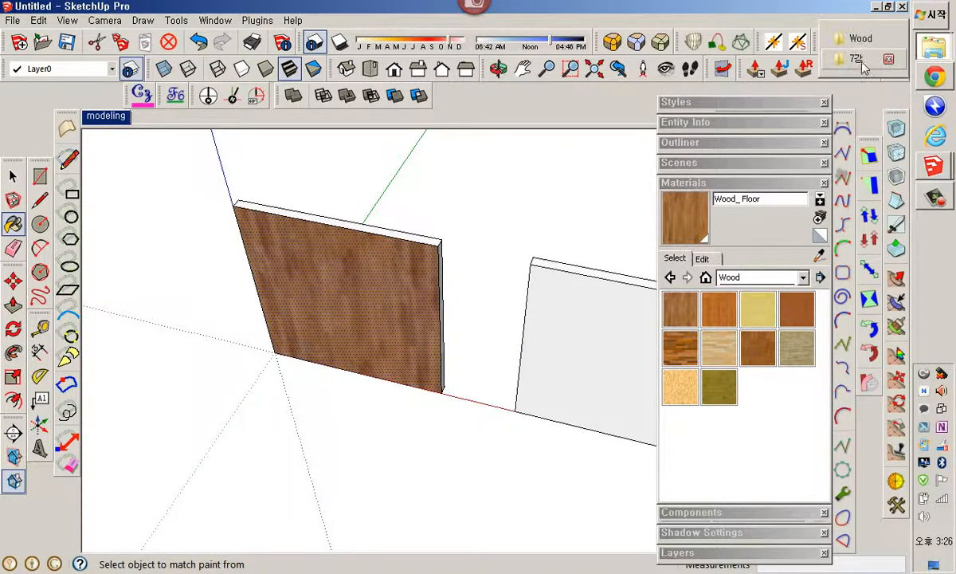
click(860, 68)
click(525, 307)
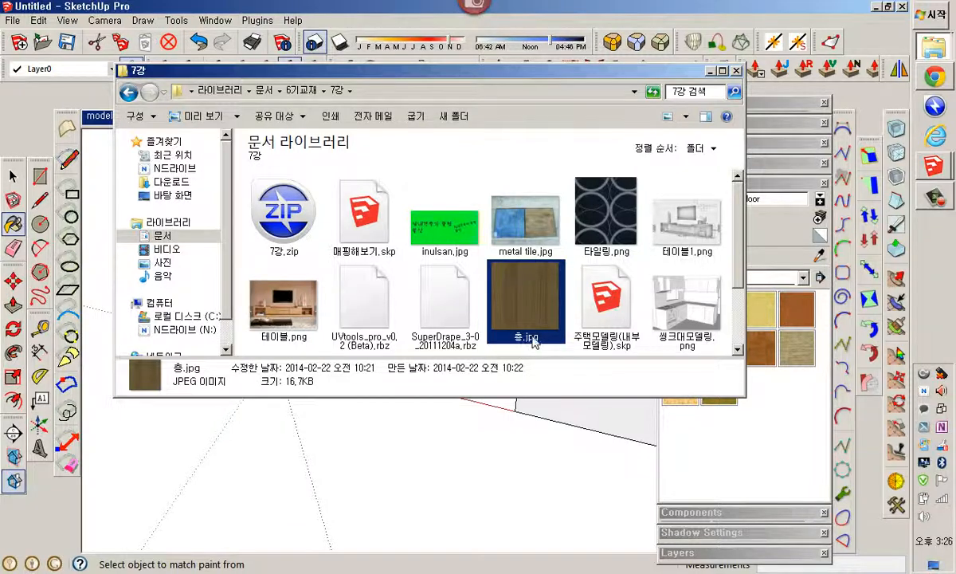
click(524, 338)
text(홍)
key(BackSpace)
text(wood1)
key(Return)
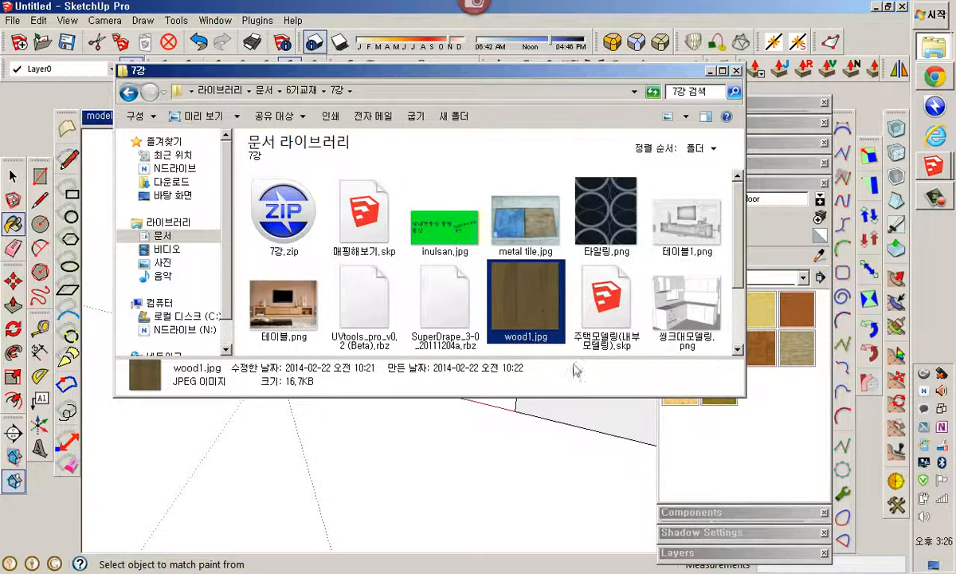
Start creating a new material in the Materials panel and name it wood1
click(767, 184)
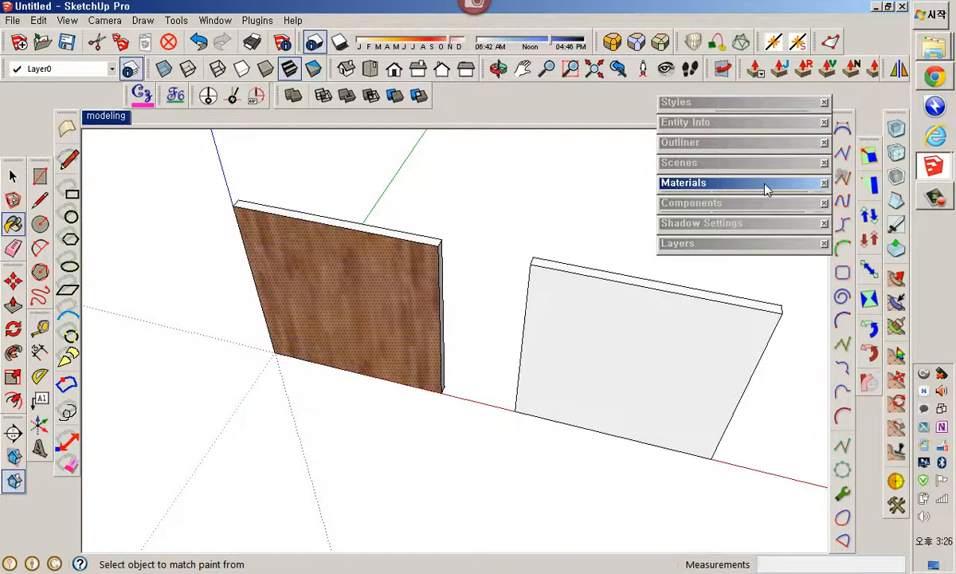
click(767, 184)
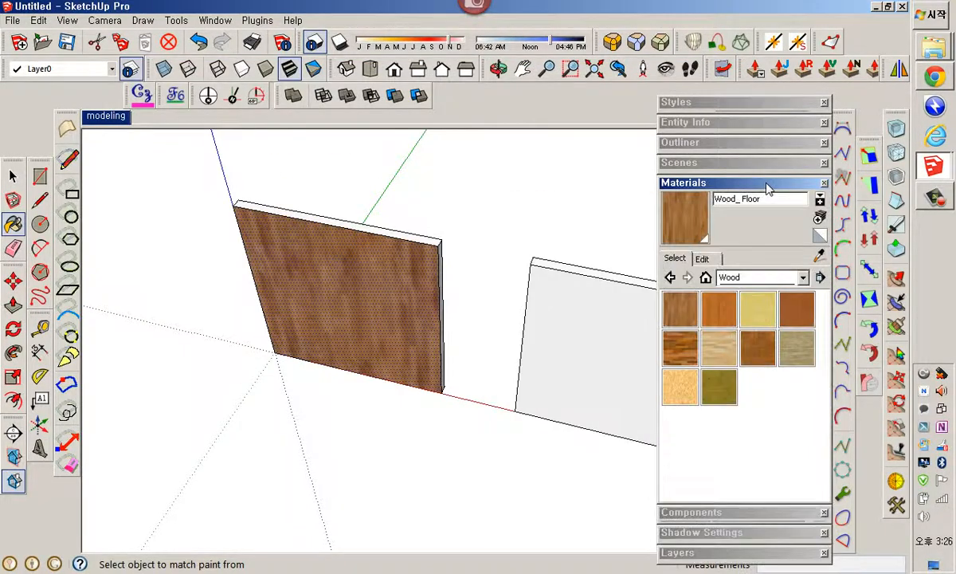
click(819, 220)
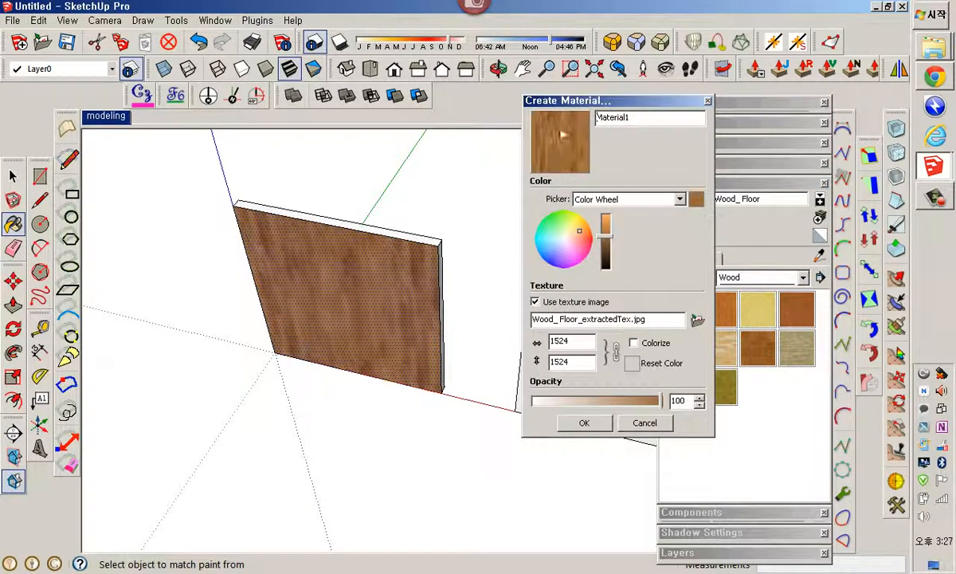
drag(650, 123, 593, 126)
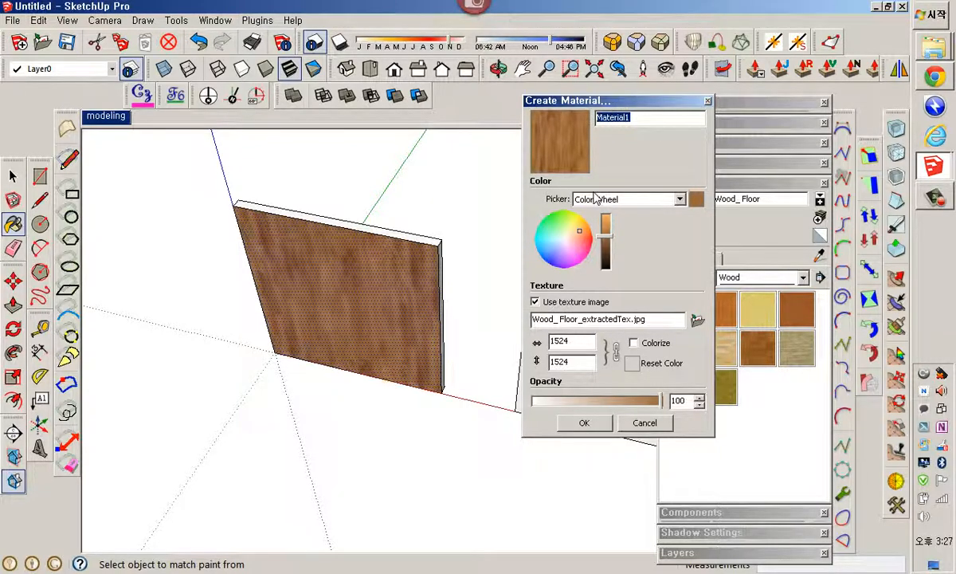
text(wood1)
Choose wood1.jpg from Documents > 6기교재 > 7강 as the material's texture image and create the material
click(698, 321)
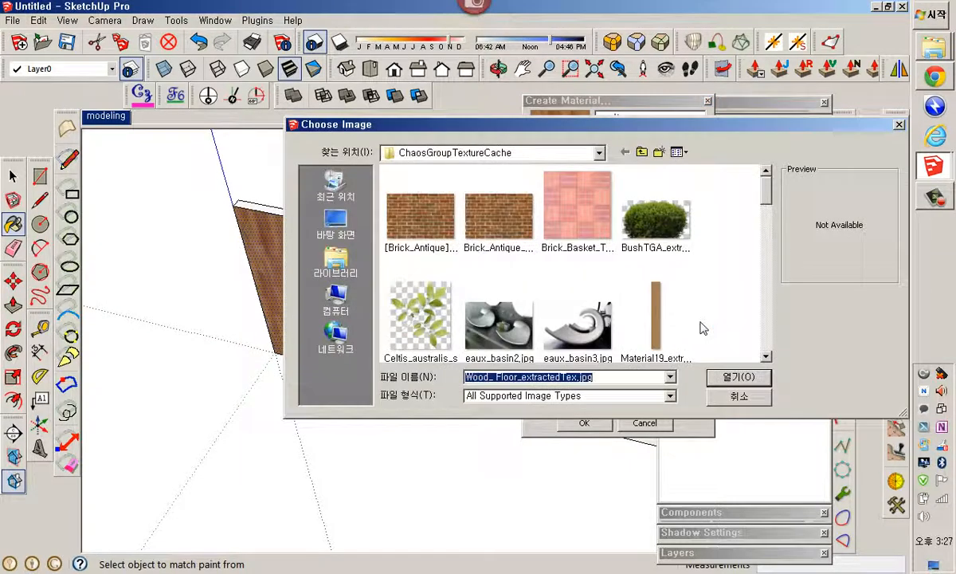
click(338, 266)
double_click(403, 189)
double_click(419, 209)
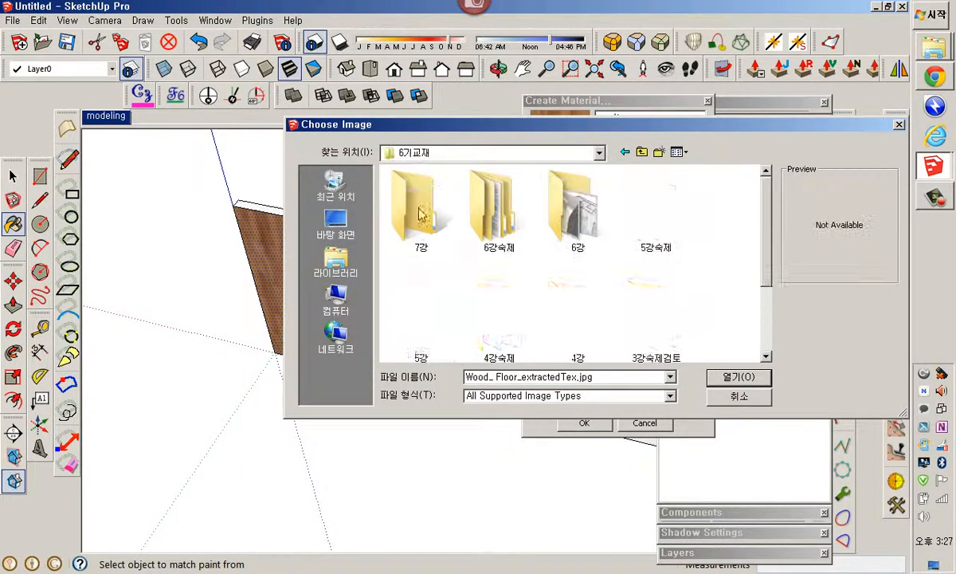
double_click(417, 208)
click(514, 331)
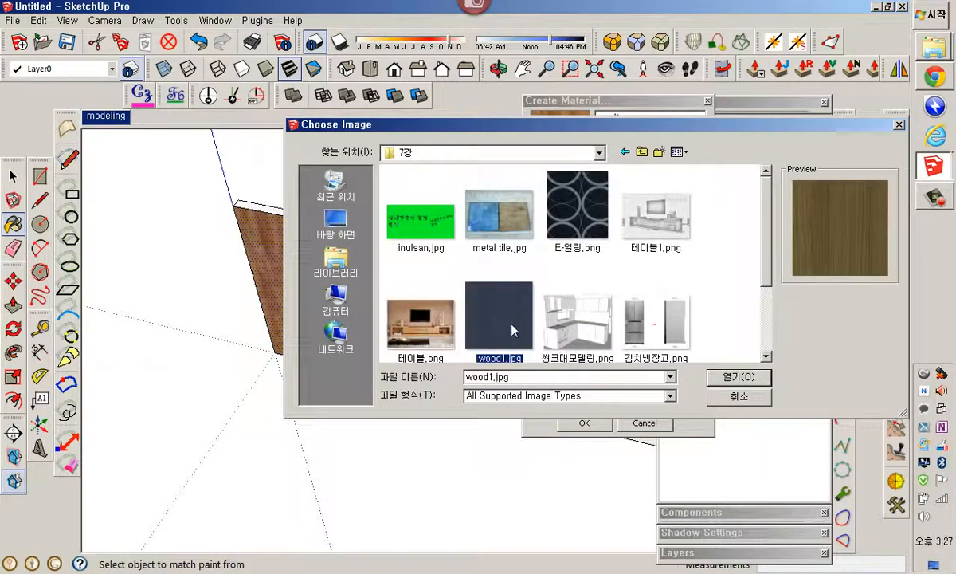
click(720, 381)
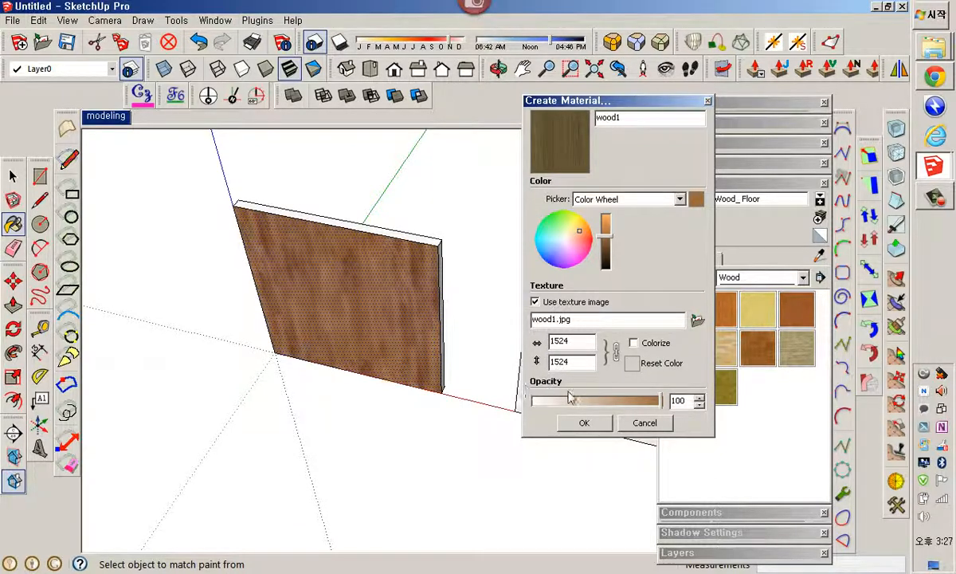
click(595, 425)
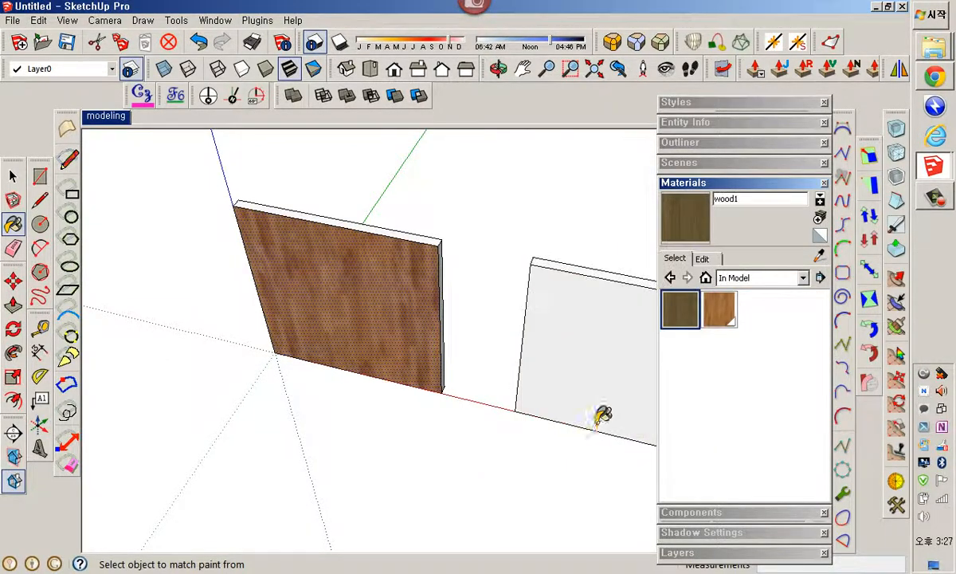
Paint the right wall's face with the new wood1 material and compare both textured walls
click(603, 384)
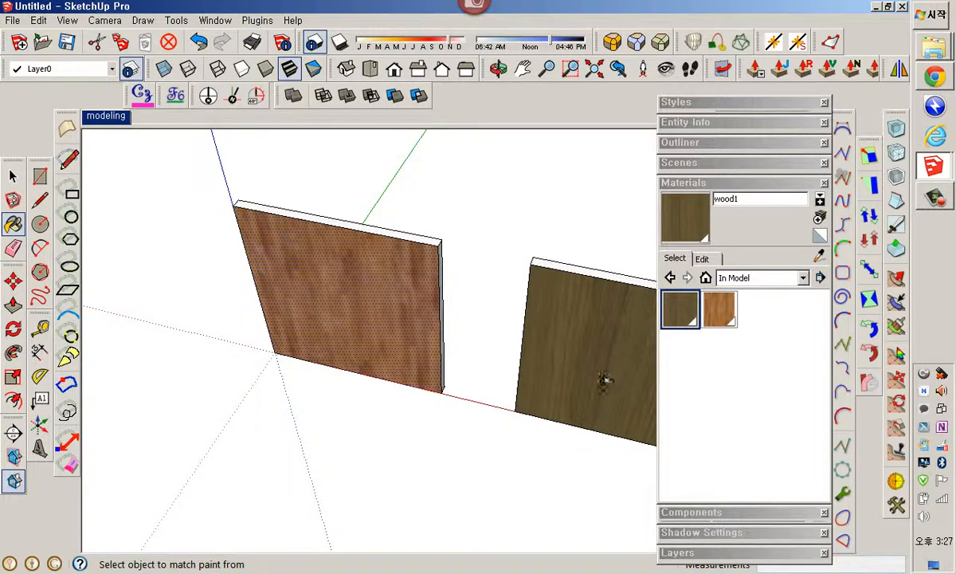
mouse_move(605, 381)
middle_down()
mouse_move(485, 346)
mouse_move(509, 368)
middle_up()
key(space)
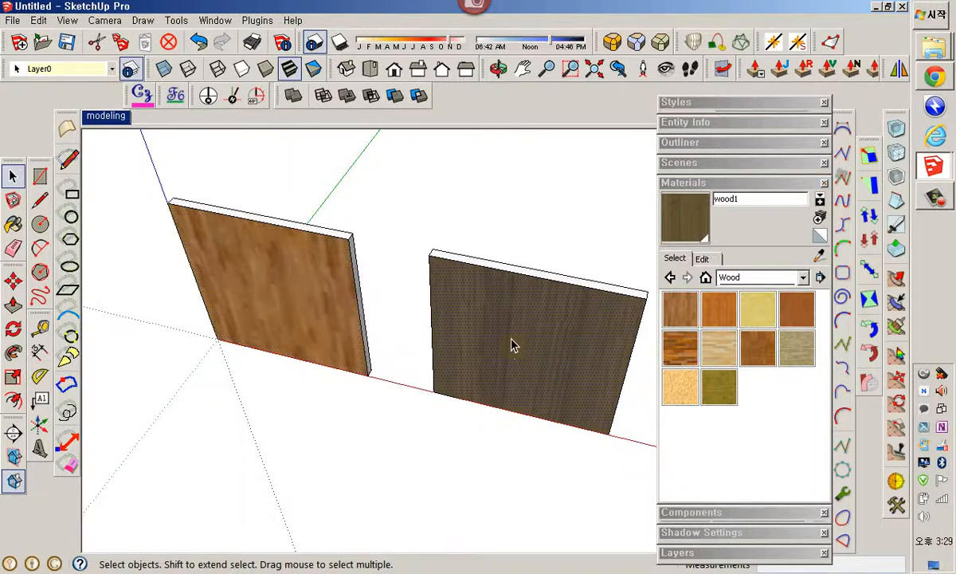
scroll(512, 347, up, 2)
middle_drag(402, 277, 493, 318)
scroll(478, 335, up, 3)
scroll(487, 273, up, 3)
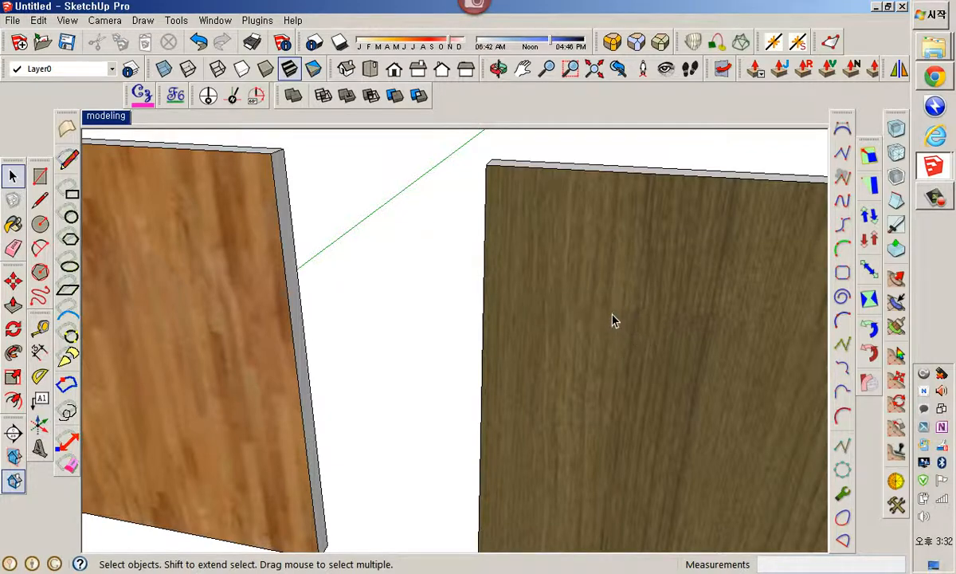
Browse the wood sheet texture images in the Naver cafe post in the browser
click(937, 78)
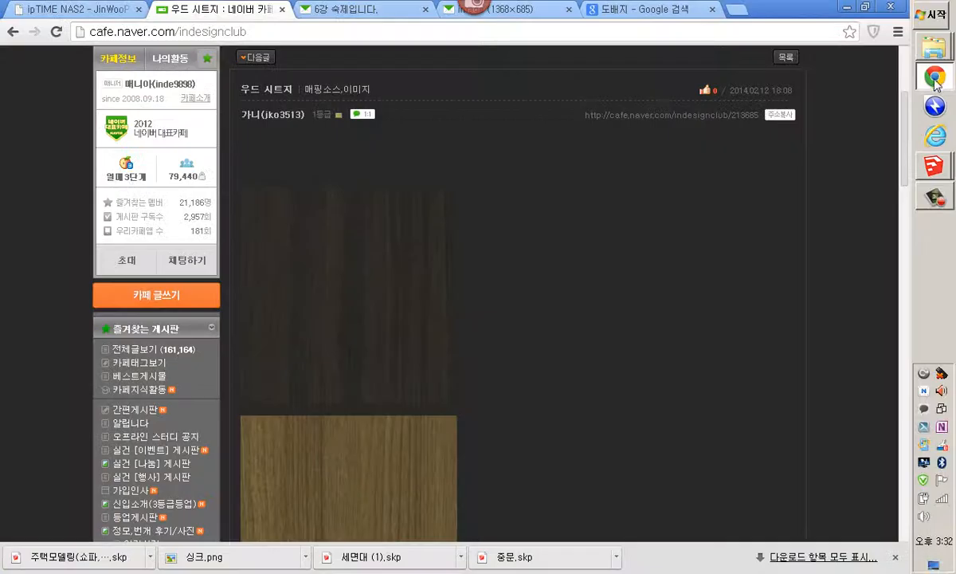
scroll(326, 196, down, 7)
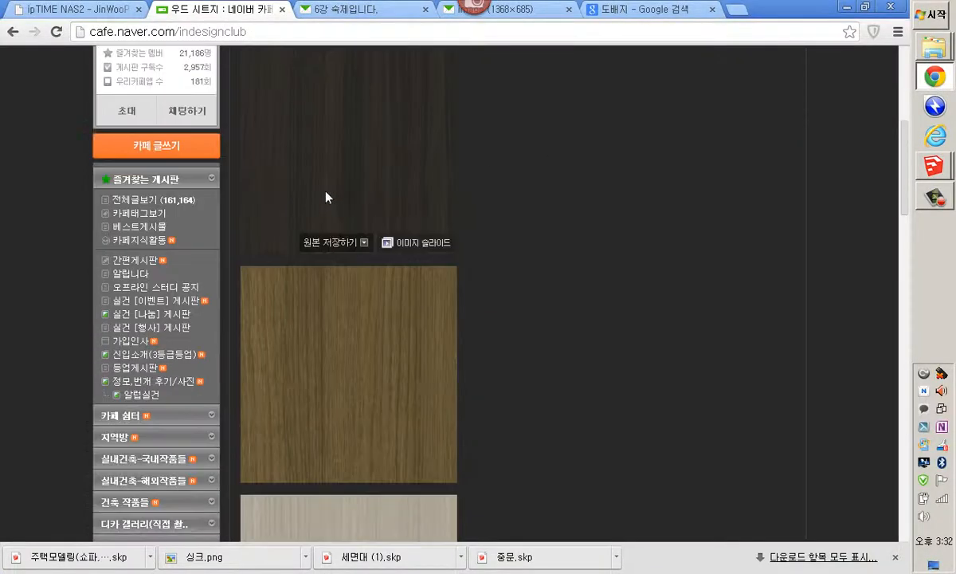
scroll(219, 247, down, 4)
scroll(220, 247, up, 3)
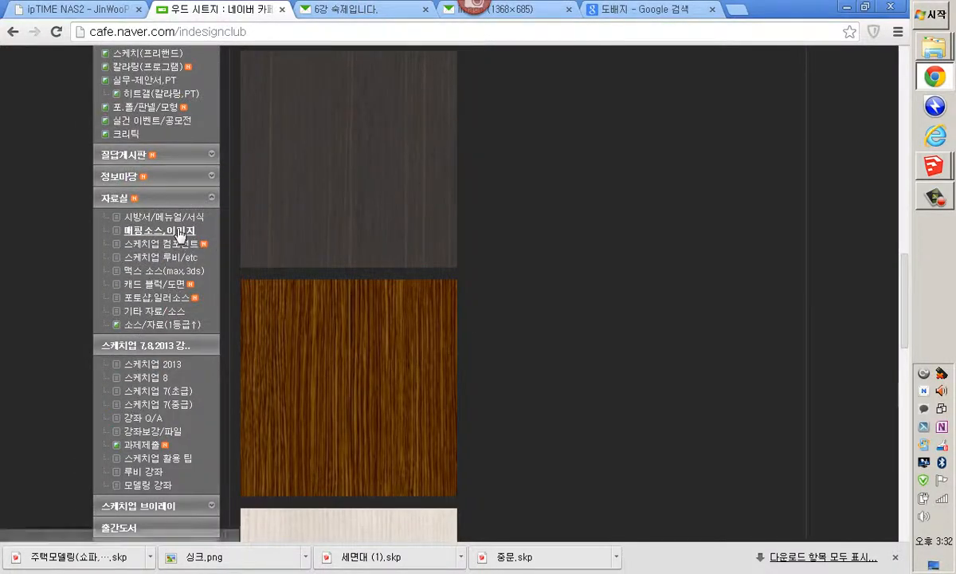
mouse_move(312, 238)
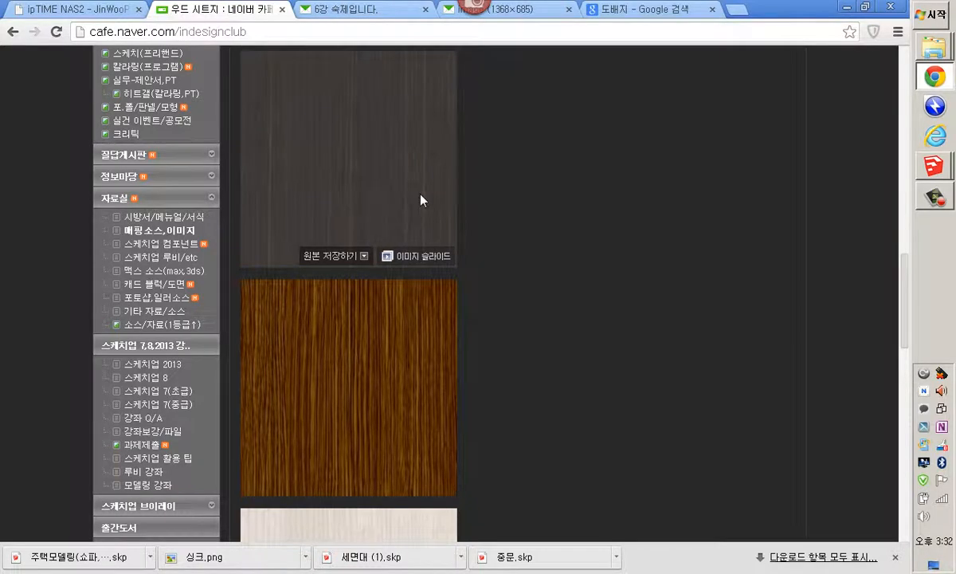
scroll(423, 198, up, 4)
scroll(422, 198, up, 4)
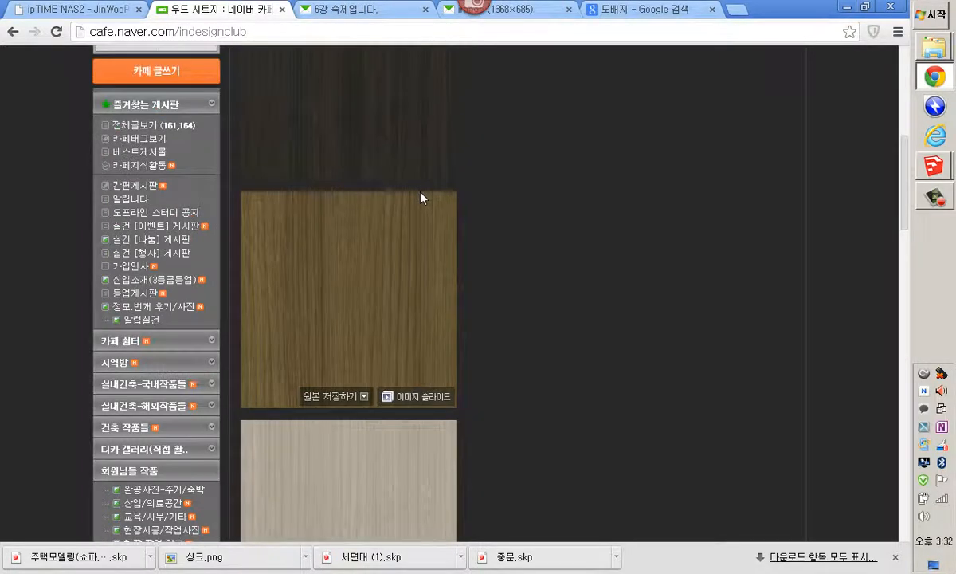
Open the 칼라무늬콘크리트 map source post from the cafe's 소스/자료(1등급↑) board
scroll(421, 198, up, 3)
scroll(422, 198, down, 8)
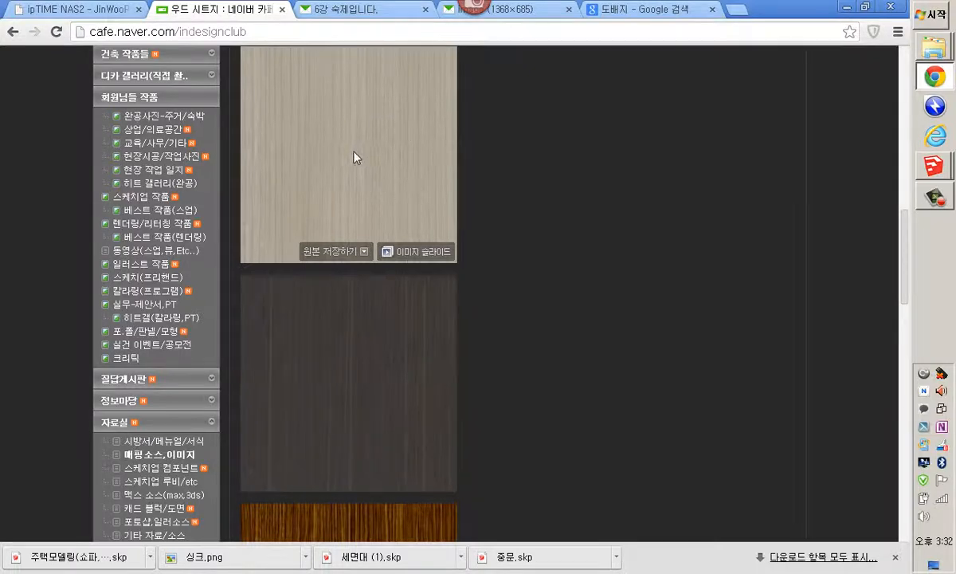
scroll(334, 162, down, 3)
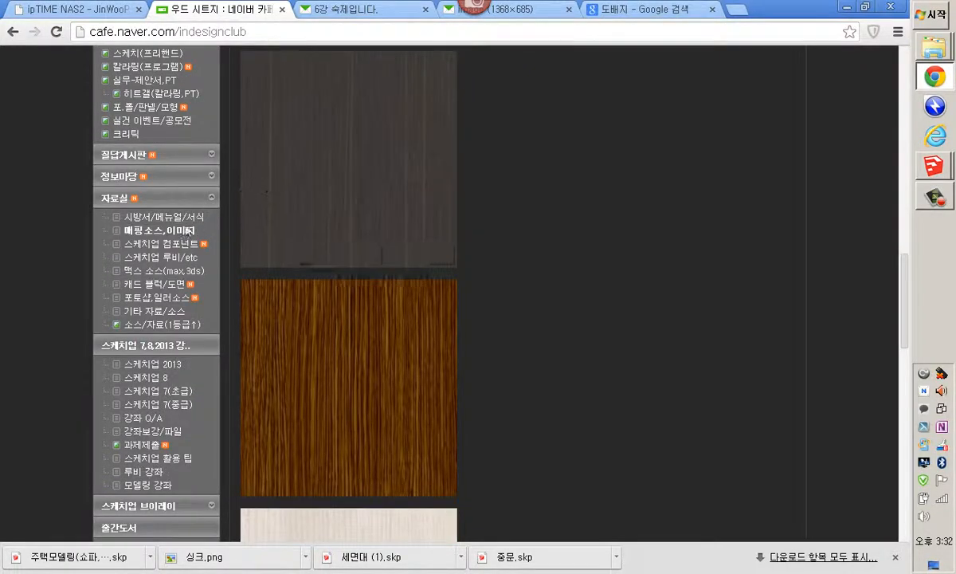
click(165, 327)
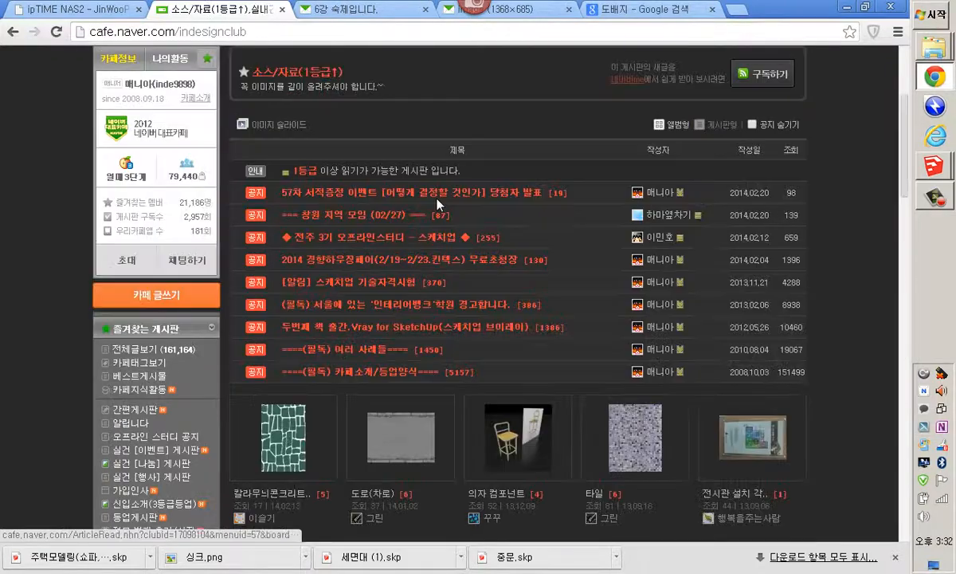
scroll(436, 205, down, 4)
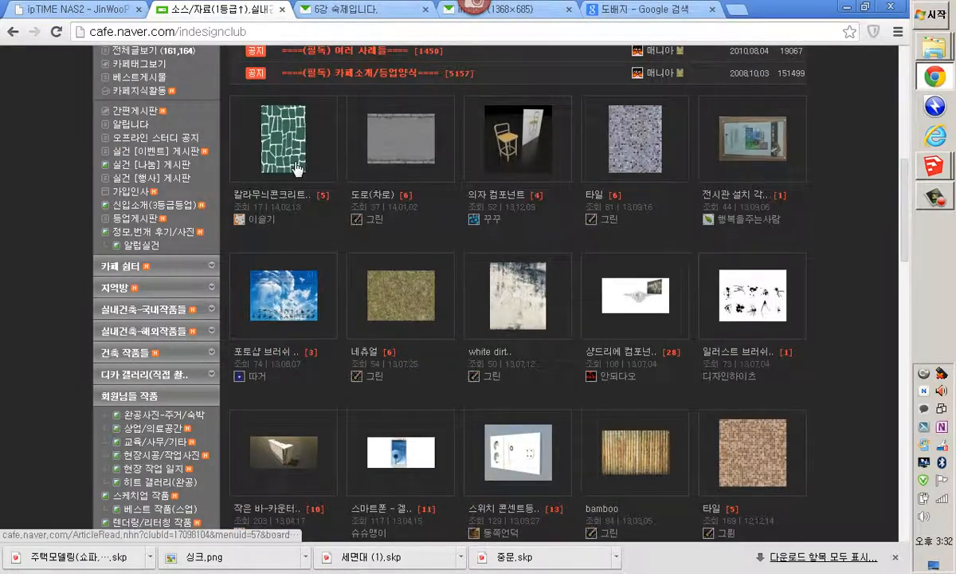
click(296, 166)
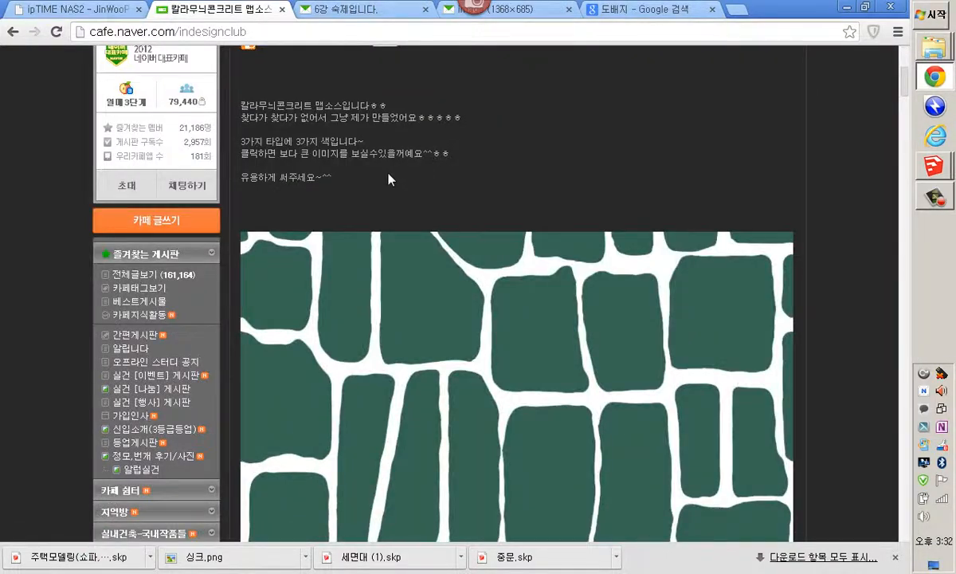
Save the colour-pattern concrete image into Documents > 6기교재 > 7강
scroll(391, 180, down, 3)
right_click(423, 202)
click(450, 210)
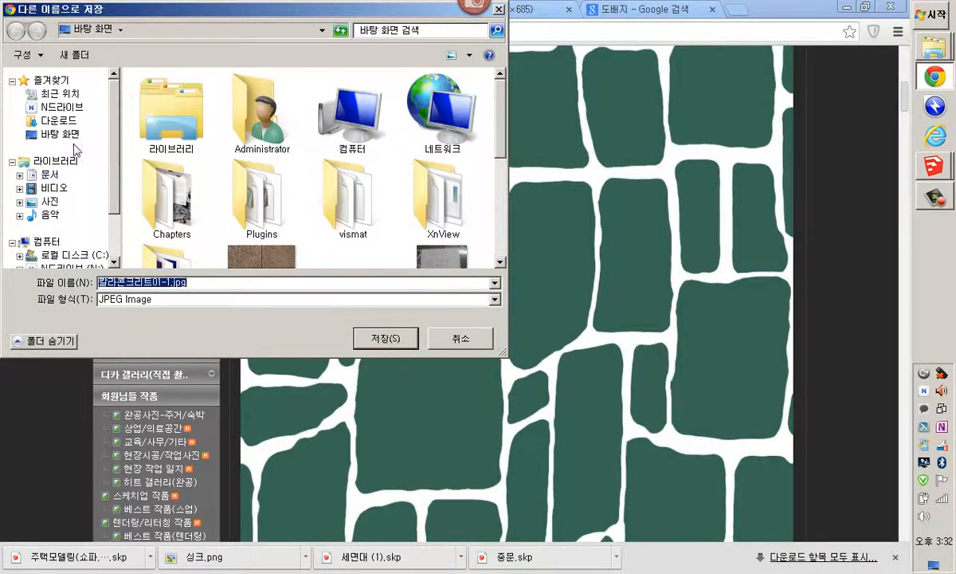
click(49, 174)
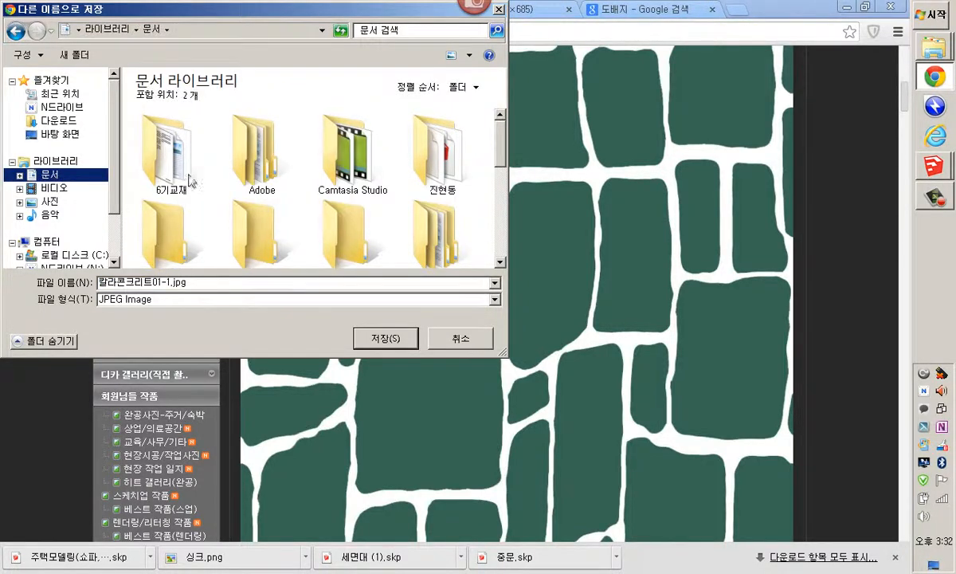
double_click(171, 167)
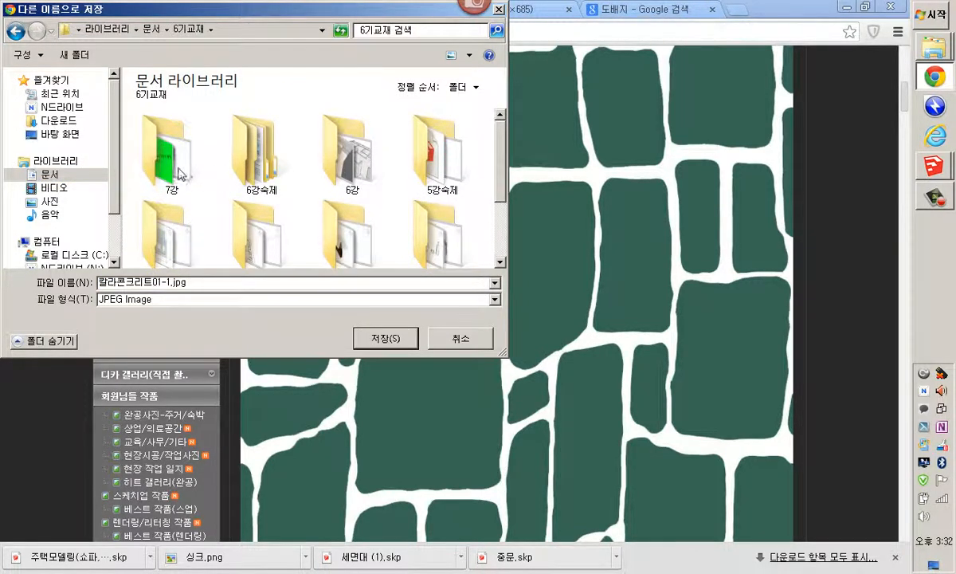
double_click(172, 167)
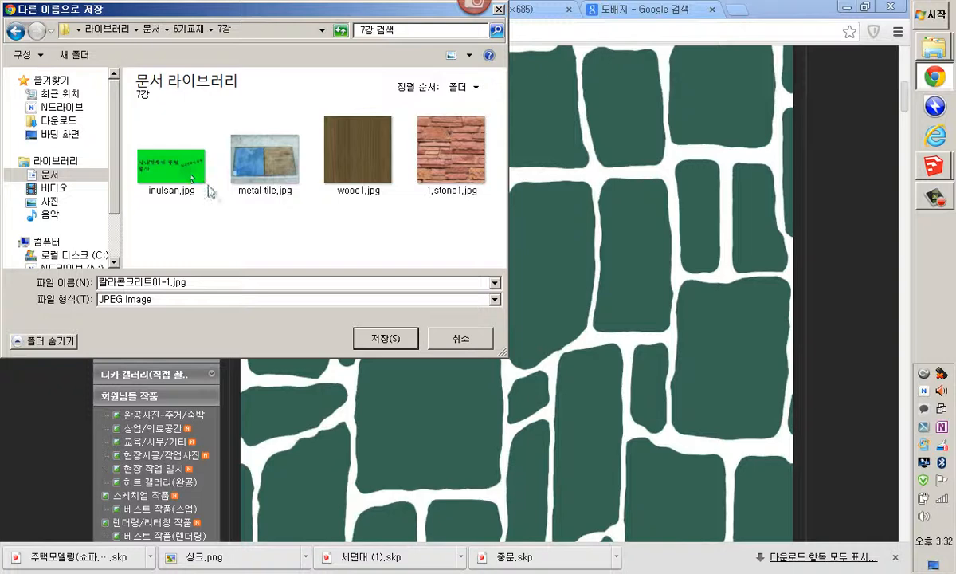
click(376, 340)
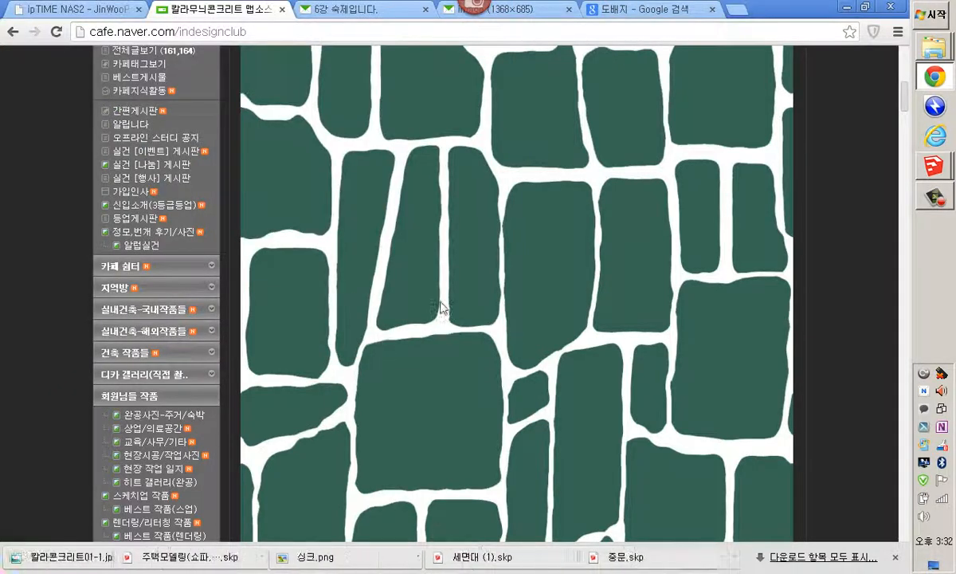
Switch to SketchUp and create a new material using 칼라콘크리트01-1.jpg from the 7강 folder as its texture
mouse_move(939, 173)
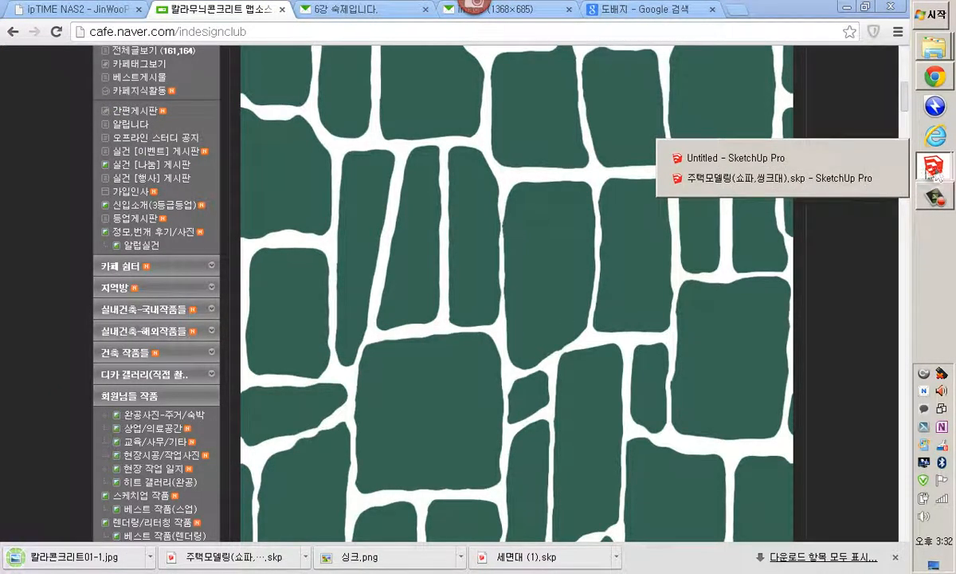
click(829, 151)
middle_drag(719, 227, 647, 321)
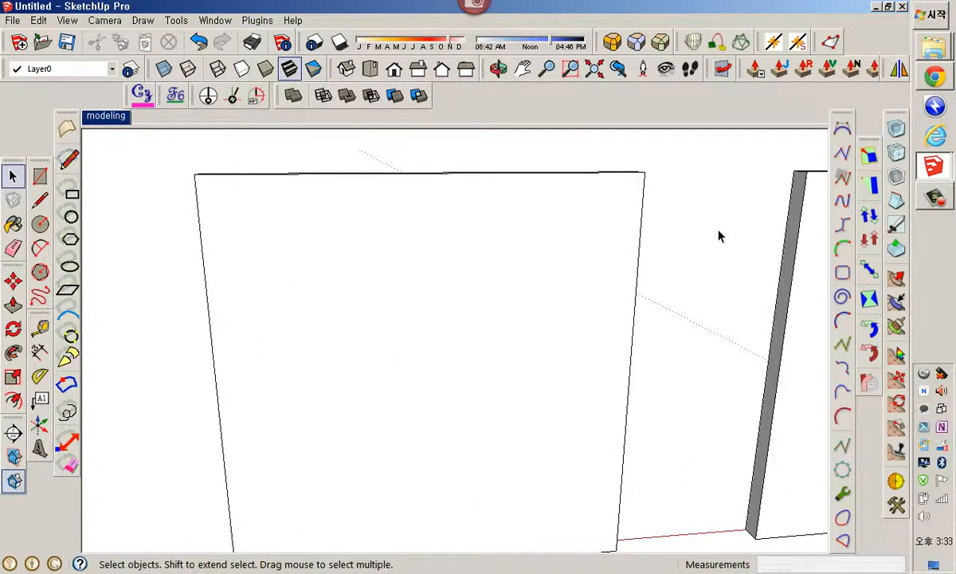
key(b)
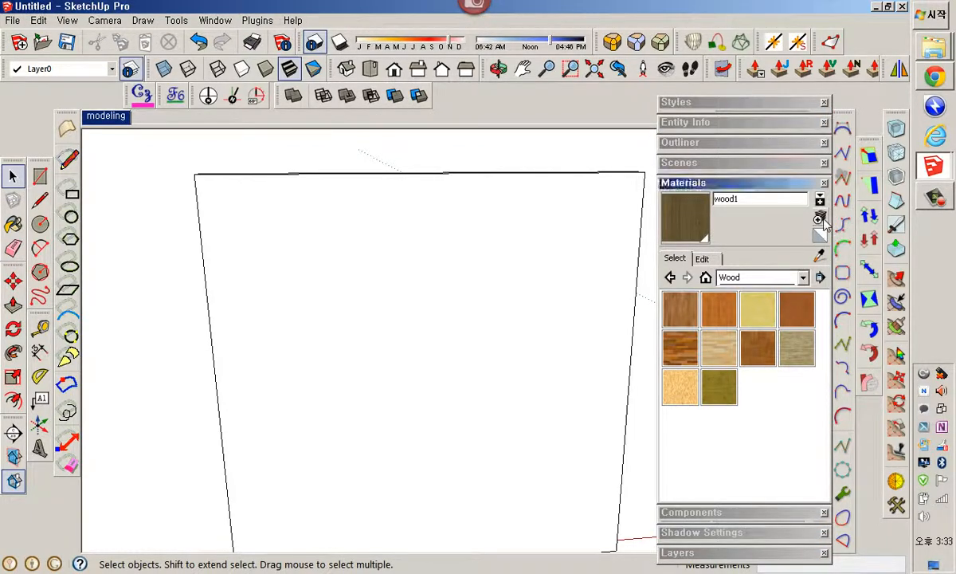
click(821, 219)
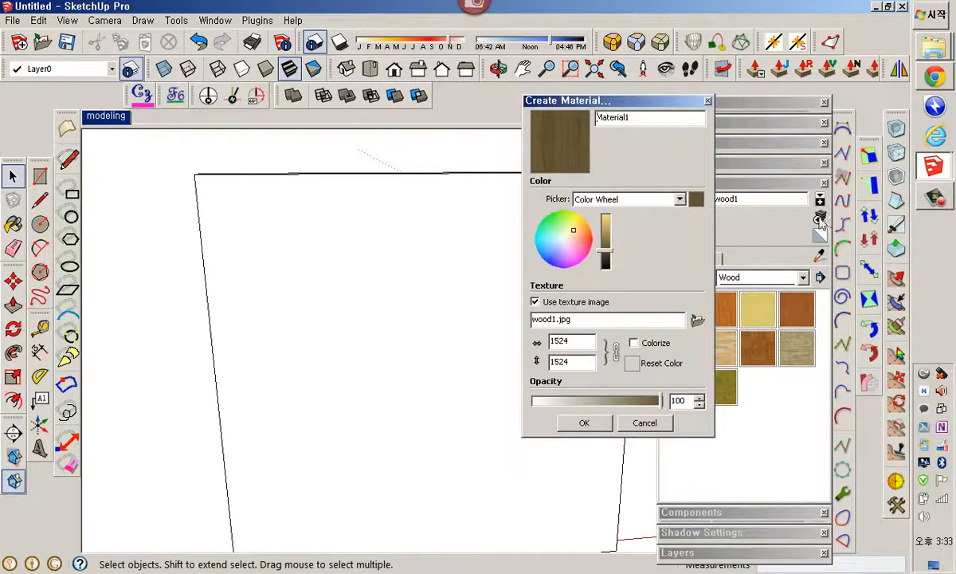
click(696, 319)
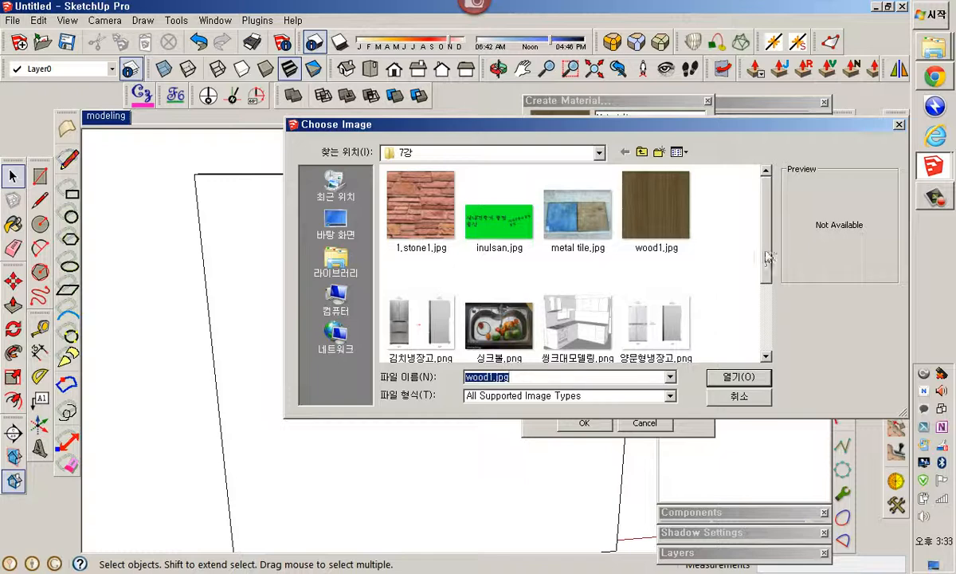
scroll(721, 247, down, 3)
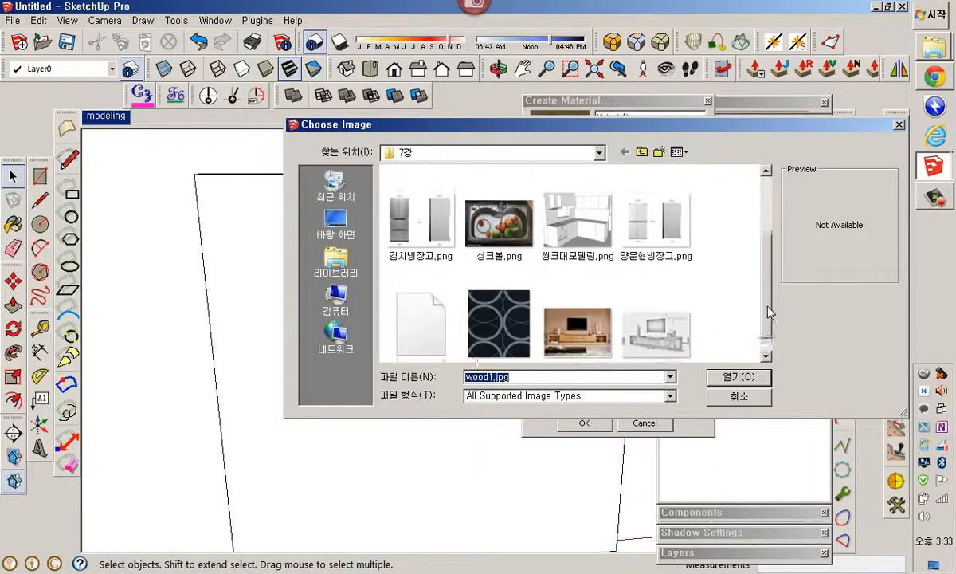
click(410, 306)
click(738, 376)
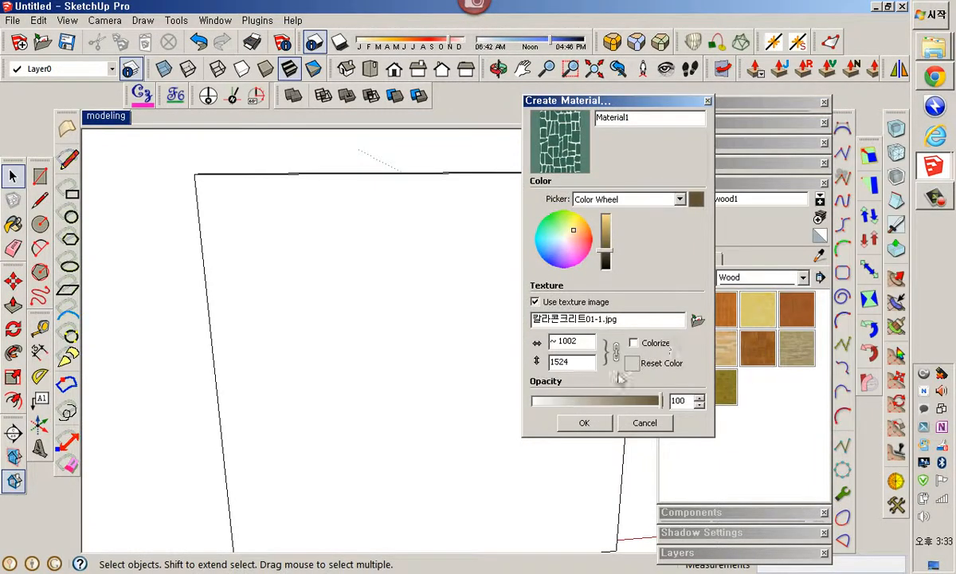
click(584, 422)
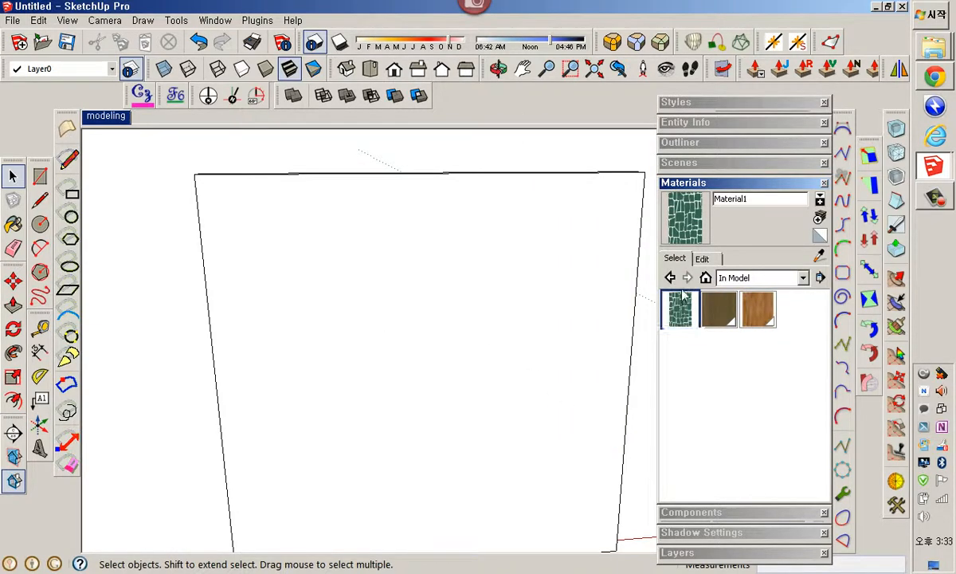
Paint the left wall's face with the new concrete pattern material
key(b)
click(354, 343)
scroll(454, 322, down, 3)
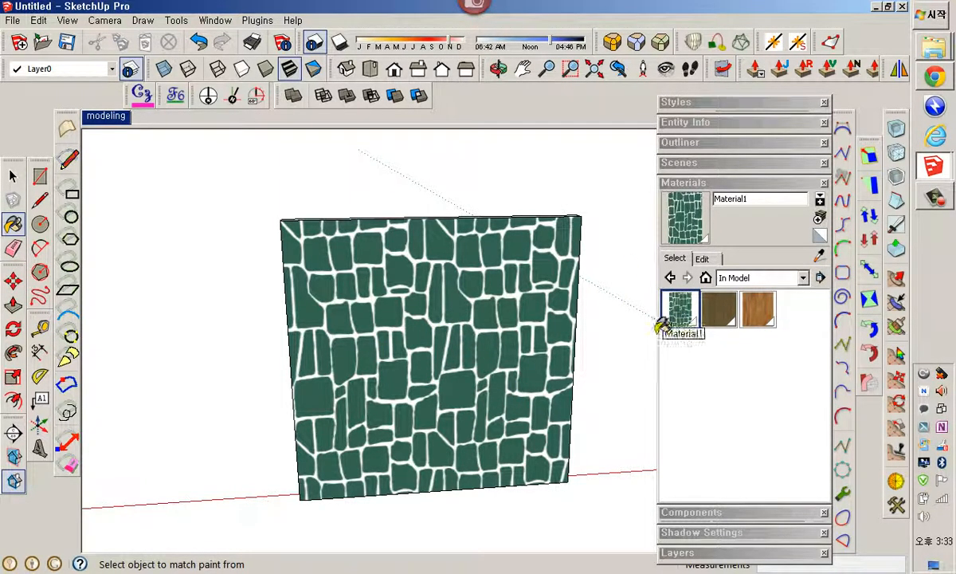
key(space)
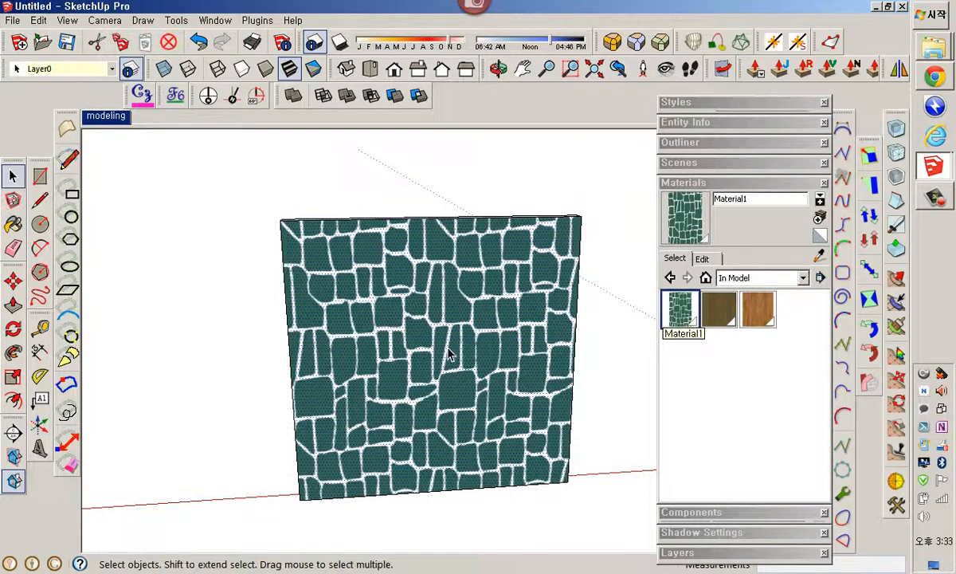
right_click(448, 346)
key(Escape)
scroll(581, 390, down, 3)
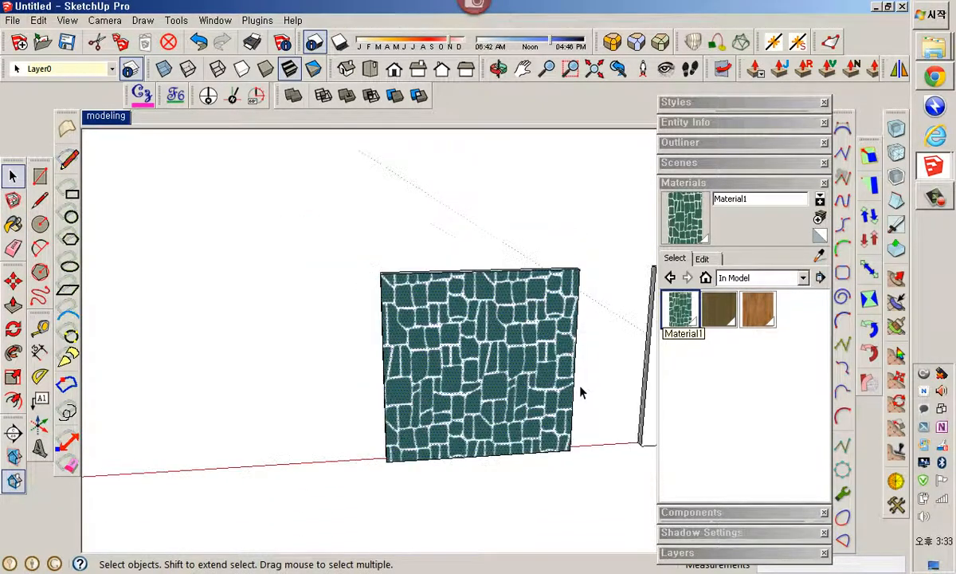
middle_drag(581, 391, 477, 352)
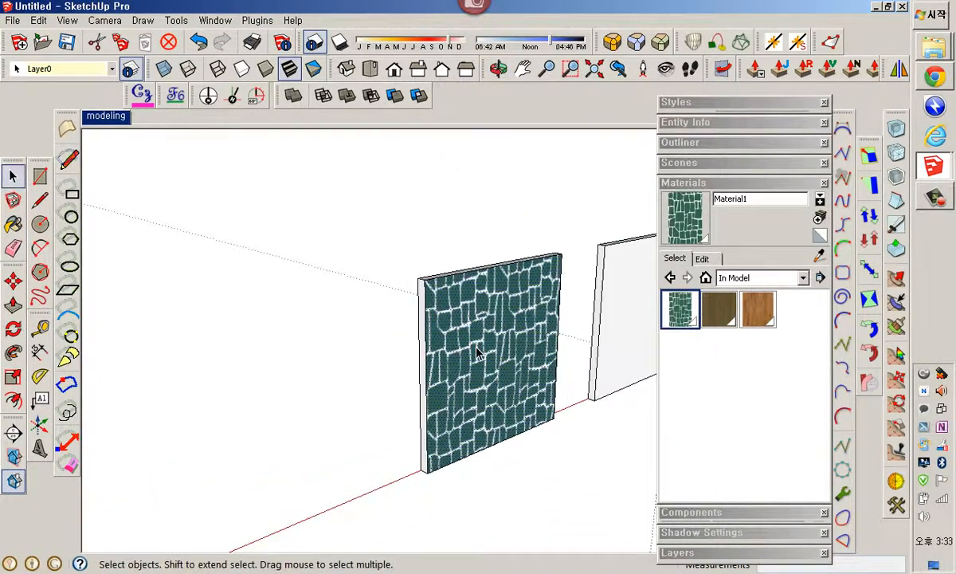
Try to push/pull the concrete wall's top face upward
key(p)
scroll(478, 349, up, 2)
key(space)
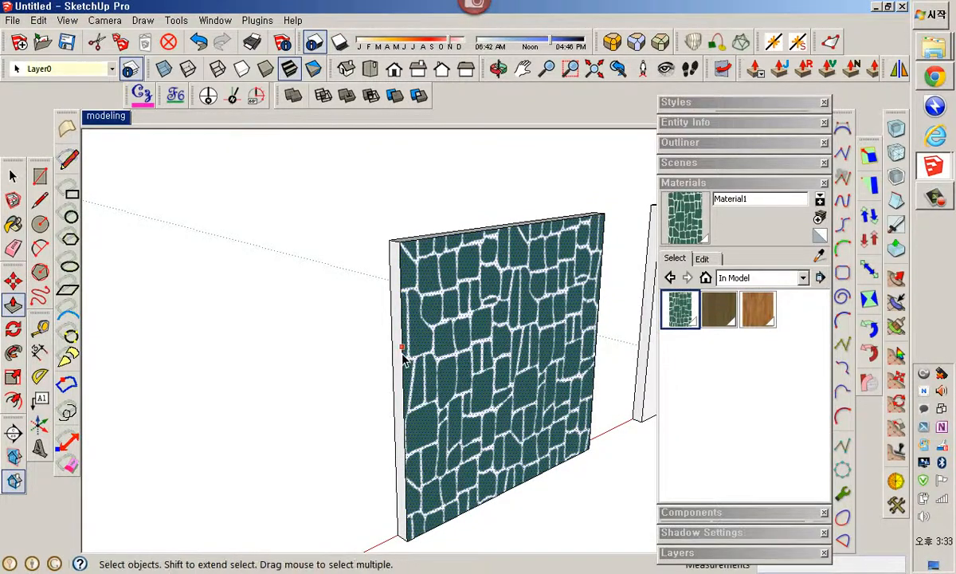
click(402, 356)
key(p)
drag(402, 358, 147, 375)
scroll(209, 402, down, 1)
middle_drag(277, 296, 395, 408)
drag(401, 407, 415, 367)
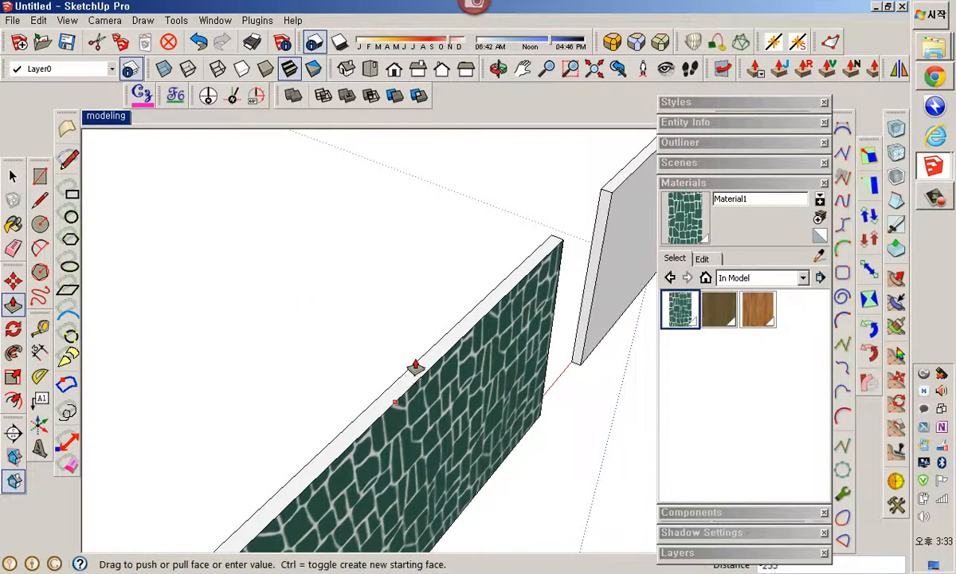
key(space)
key(p)
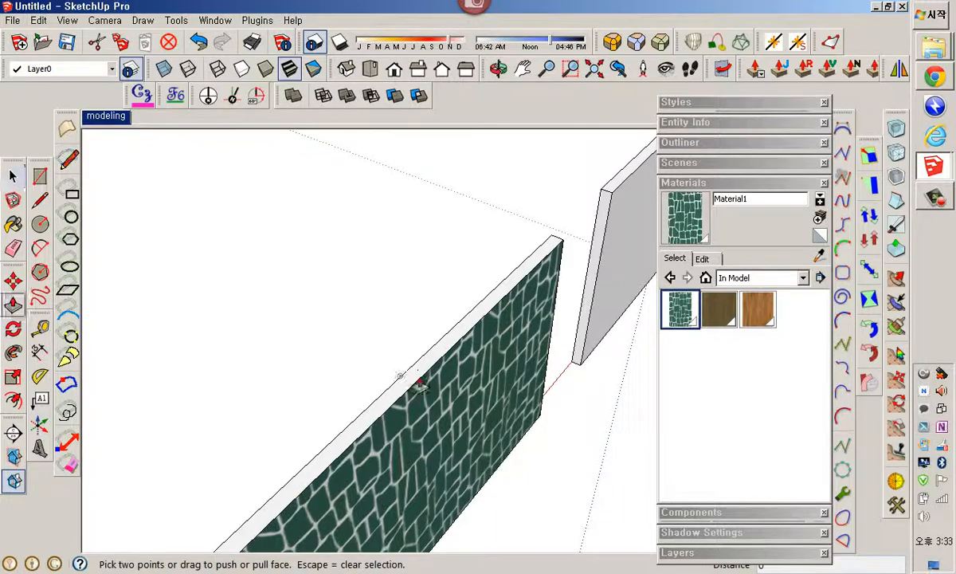
click(416, 392)
key(space)
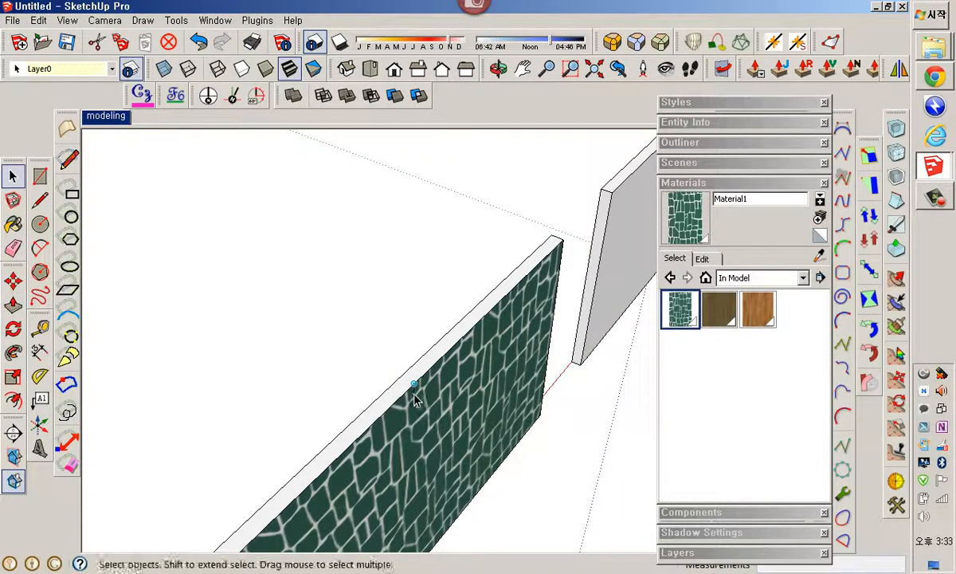
click(414, 401)
key(p)
drag(418, 393, 391, 164)
scroll(390, 164, down, 2)
click(364, 164)
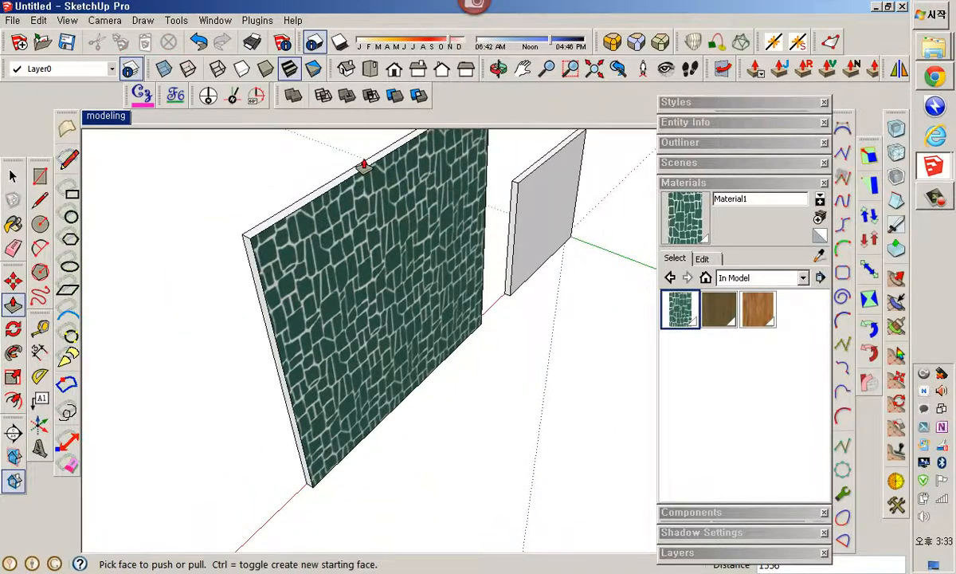
Examine the concrete and wood textured walls up close, then return to the browser
middle_drag(470, 290, 370, 234)
middle_drag(415, 259, 448, 301)
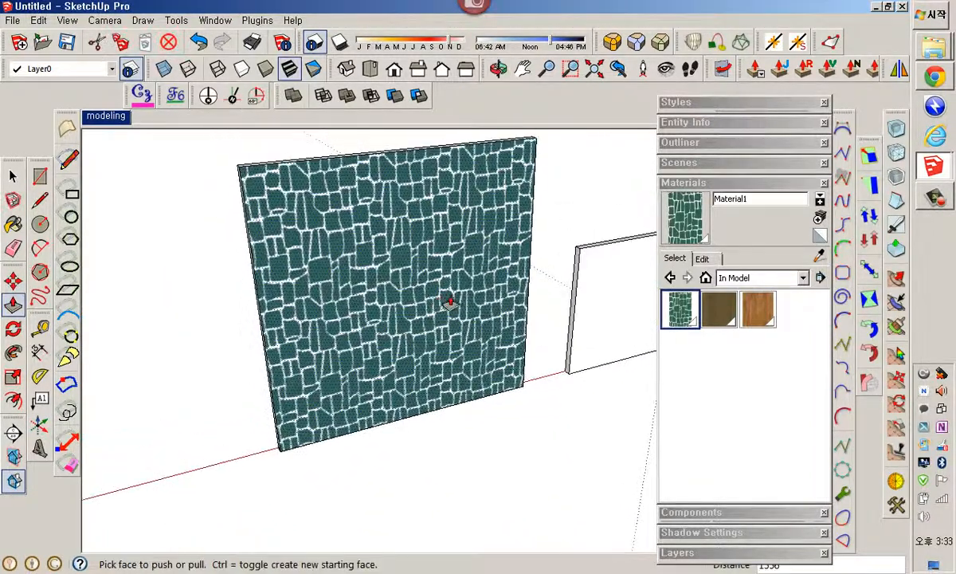
key(space)
middle_drag(562, 298, 539, 291)
scroll(542, 290, up, 2)
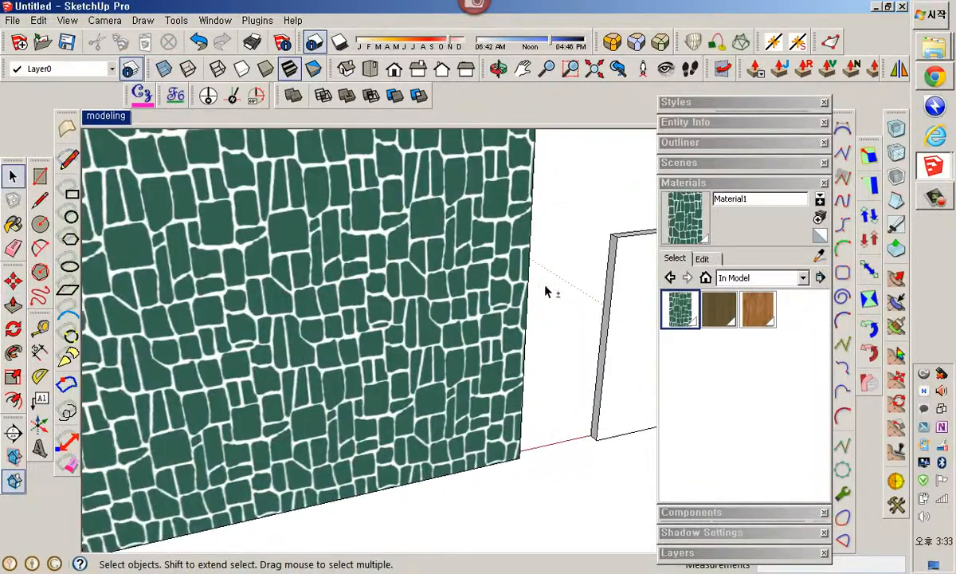
scroll(548, 293, up, 3)
middle_drag(636, 363, 574, 324)
scroll(563, 323, down, 3)
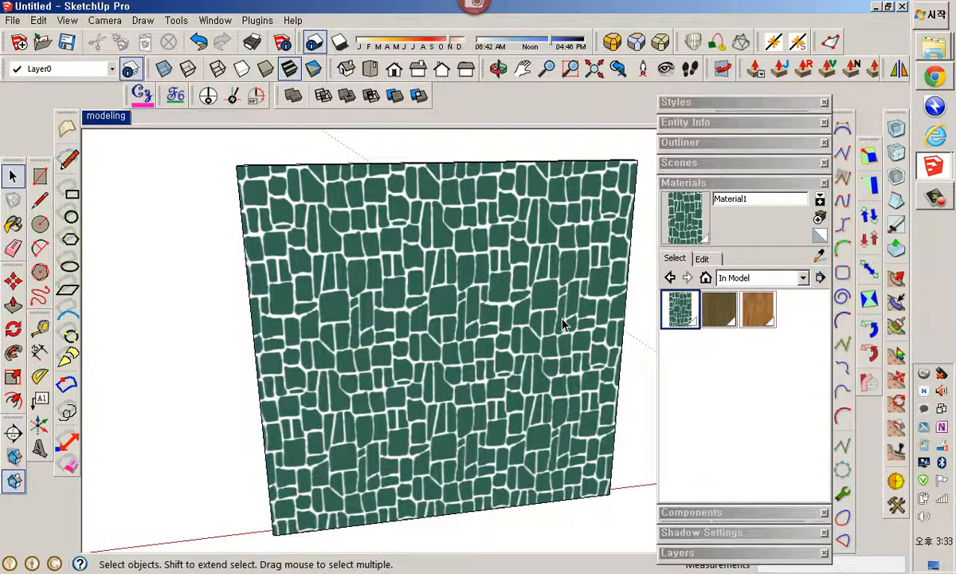
middle_drag(408, 364, 651, 407)
mouse_move(390, 368)
middle_down()
mouse_move(548, 374)
mouse_move(510, 372)
mouse_move(535, 373)
middle_up()
scroll(379, 377, up, 1)
scroll(352, 368, up, 8)
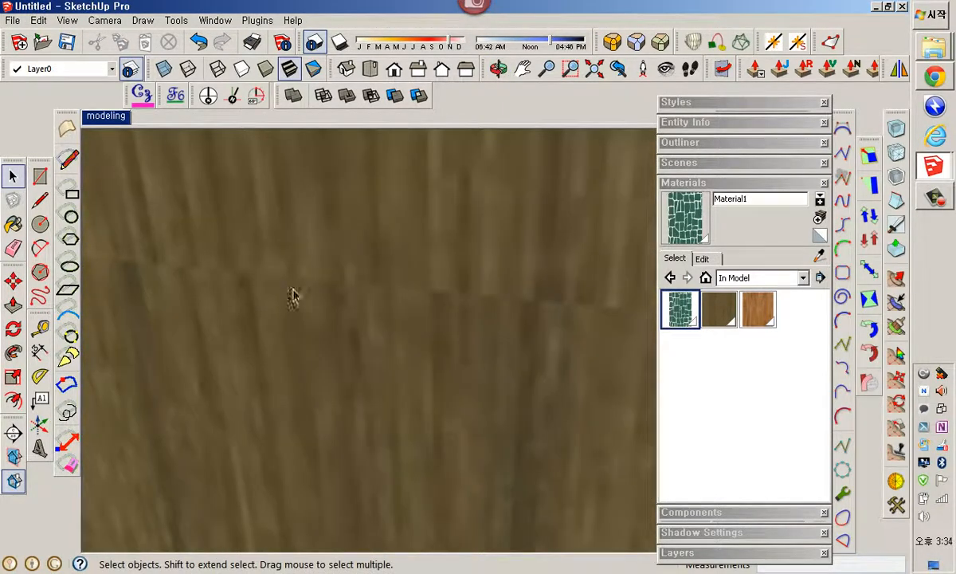
scroll(572, 311, down, 6)
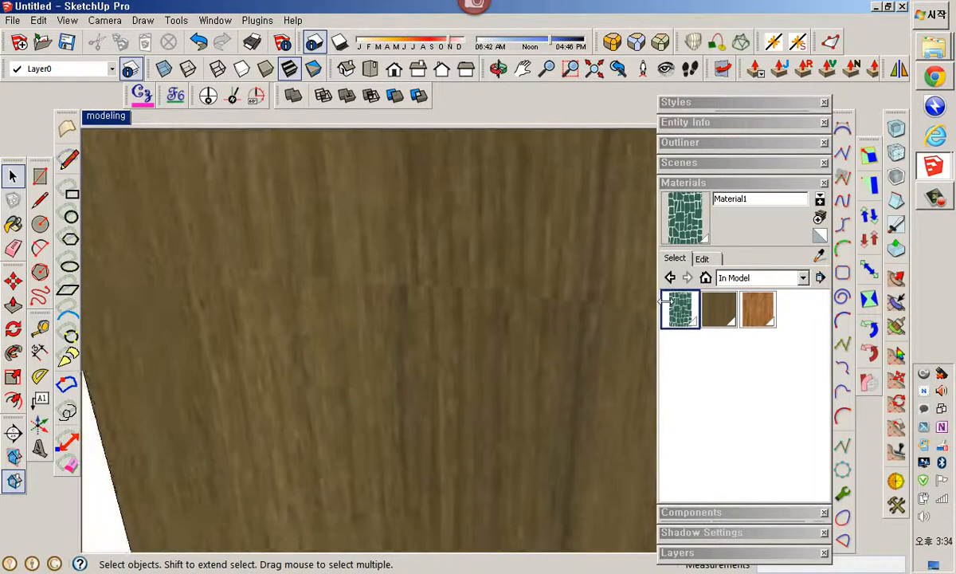
scroll(550, 305, down, 5)
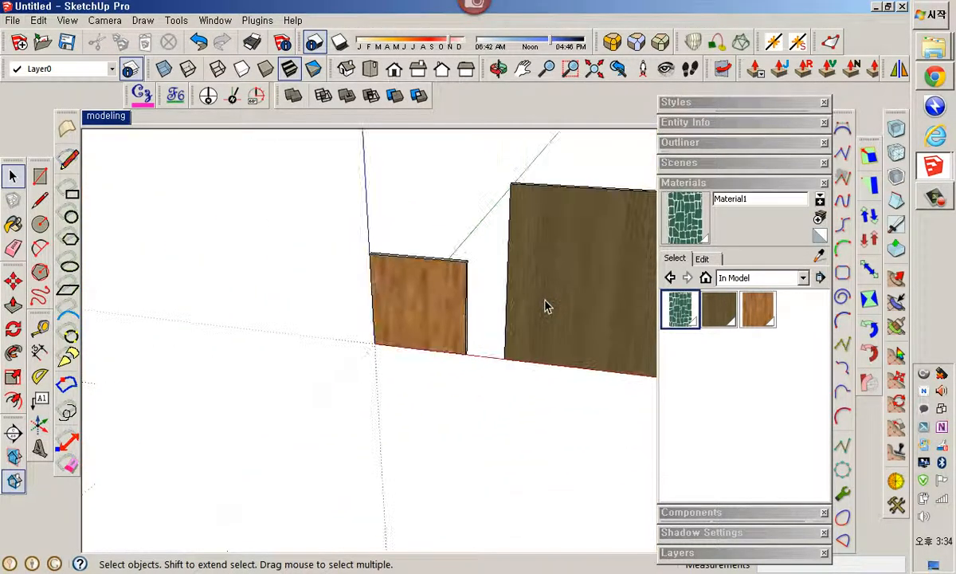
middle_drag(547, 305, 485, 319)
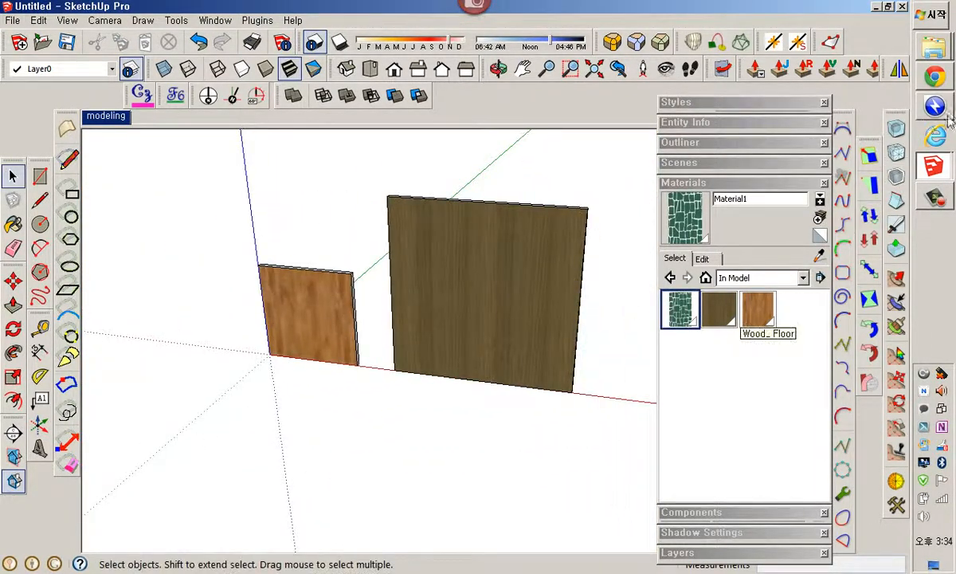
click(936, 83)
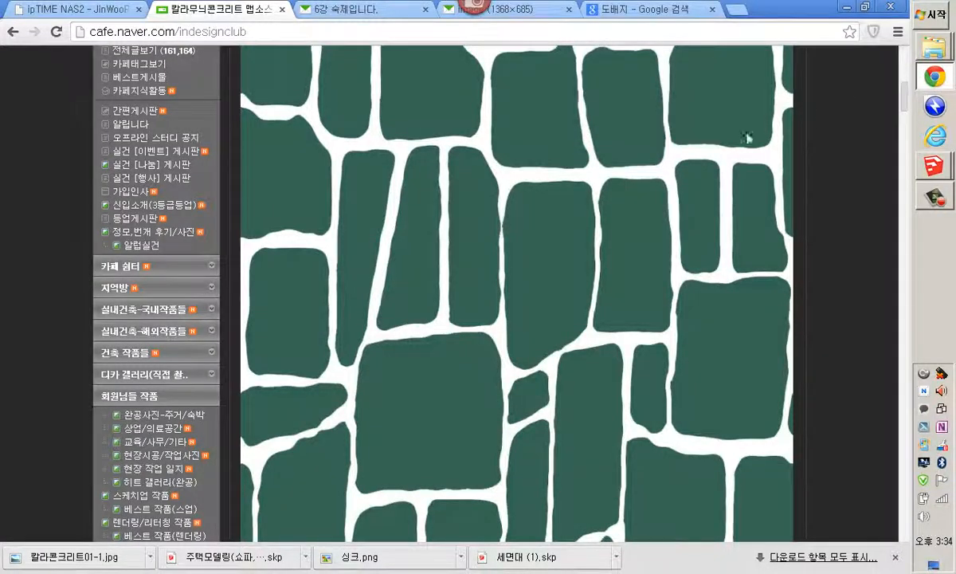
Return to the cafe's resource board, browse the texture posts, and open the 7강 folder
click(13, 33)
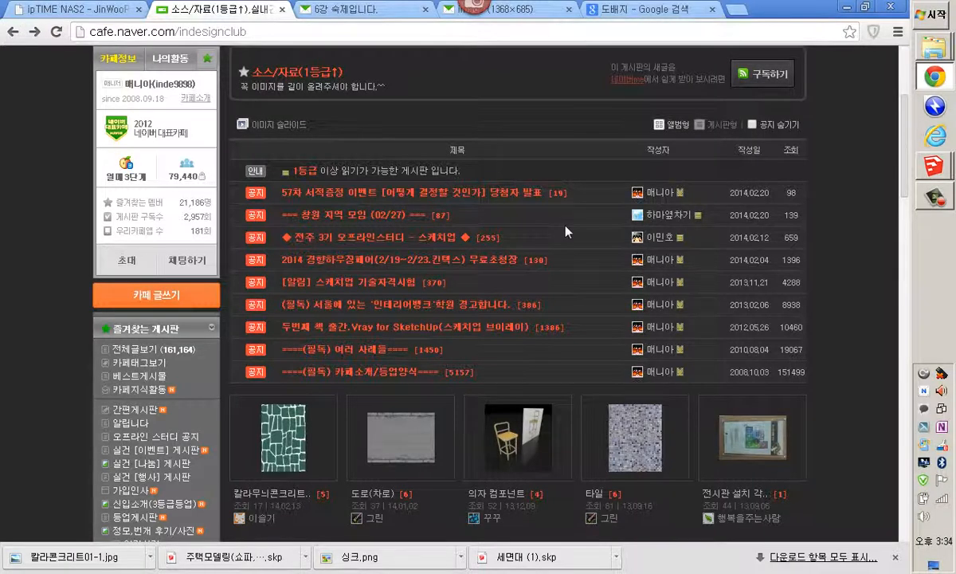
scroll(399, 418, down, 2)
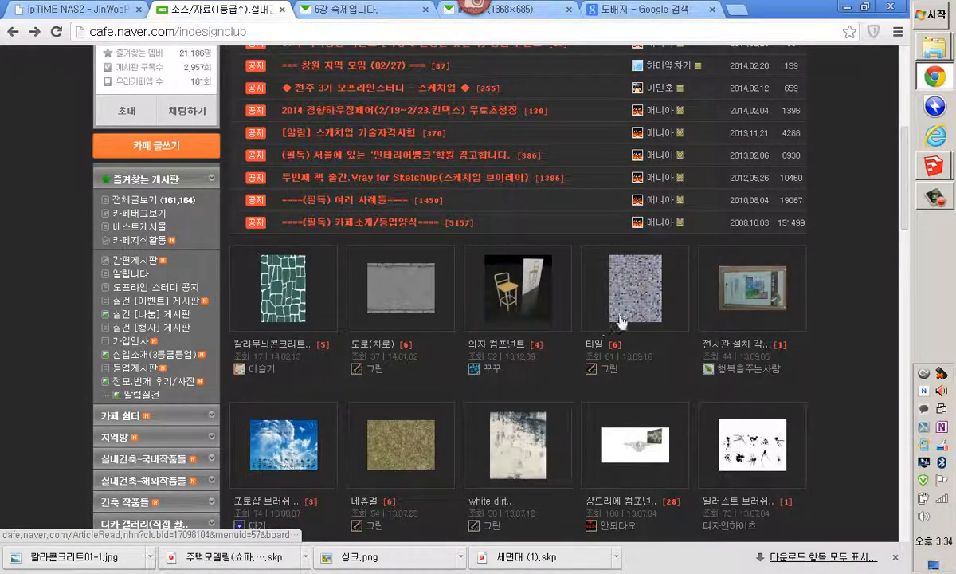
scroll(378, 418, down, 3)
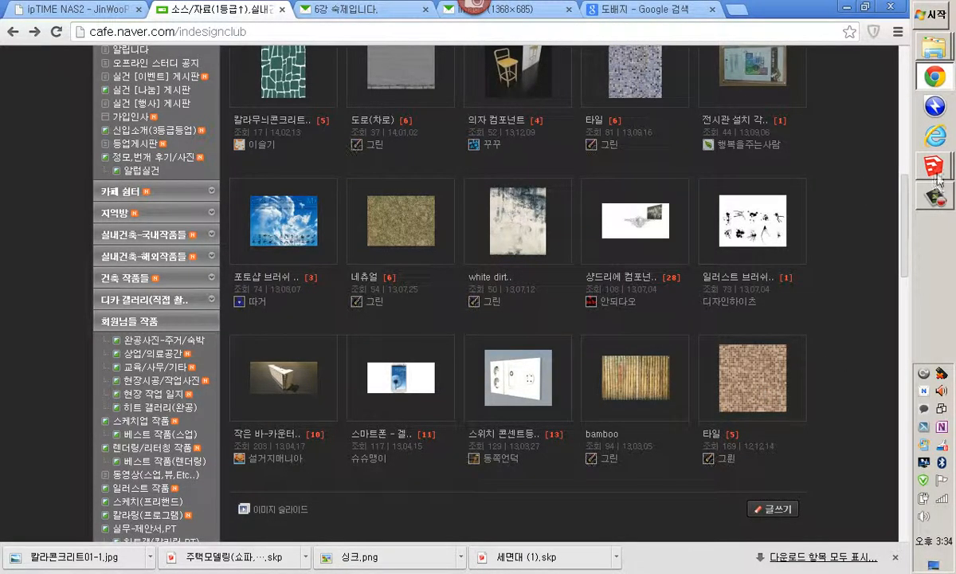
mouse_move(927, 170)
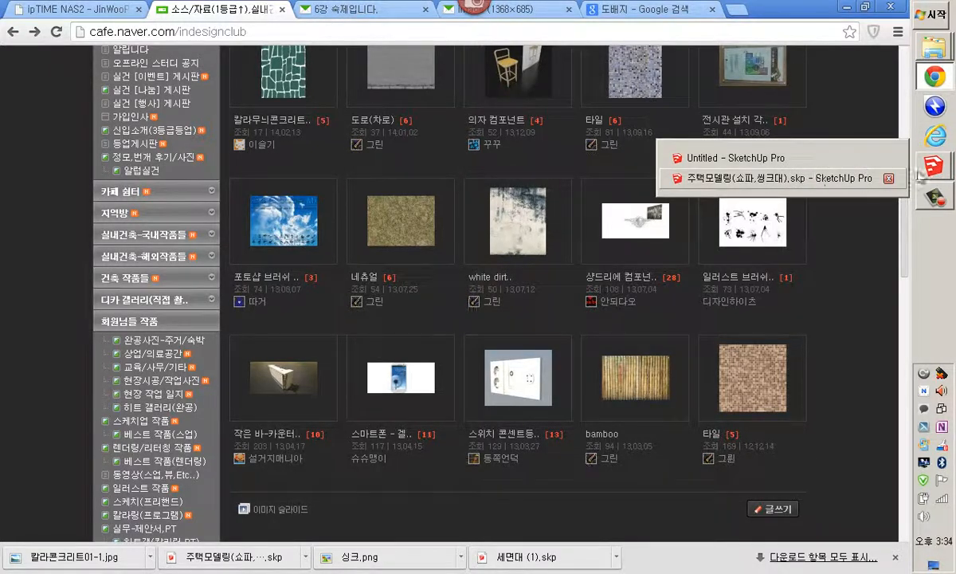
mouse_move(935, 86)
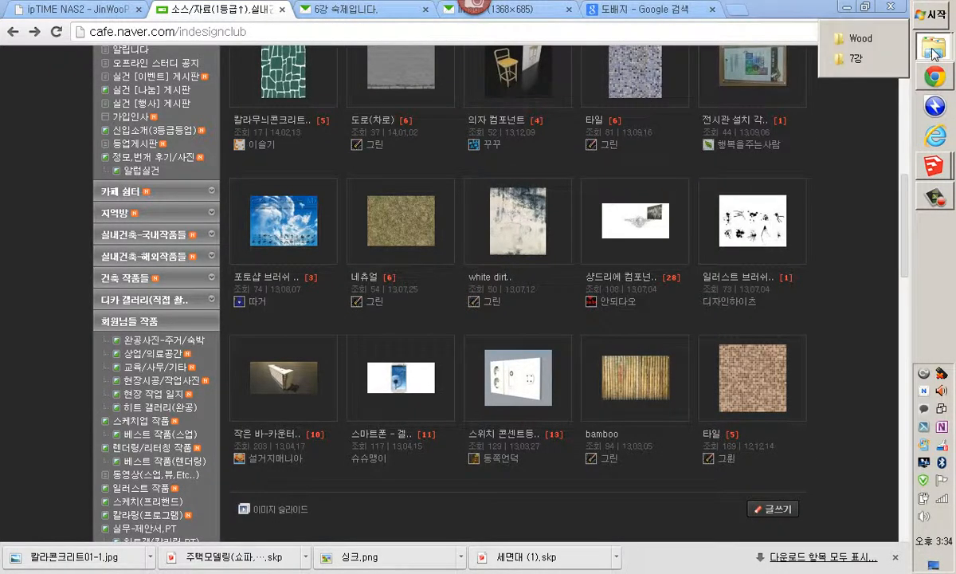
click(851, 64)
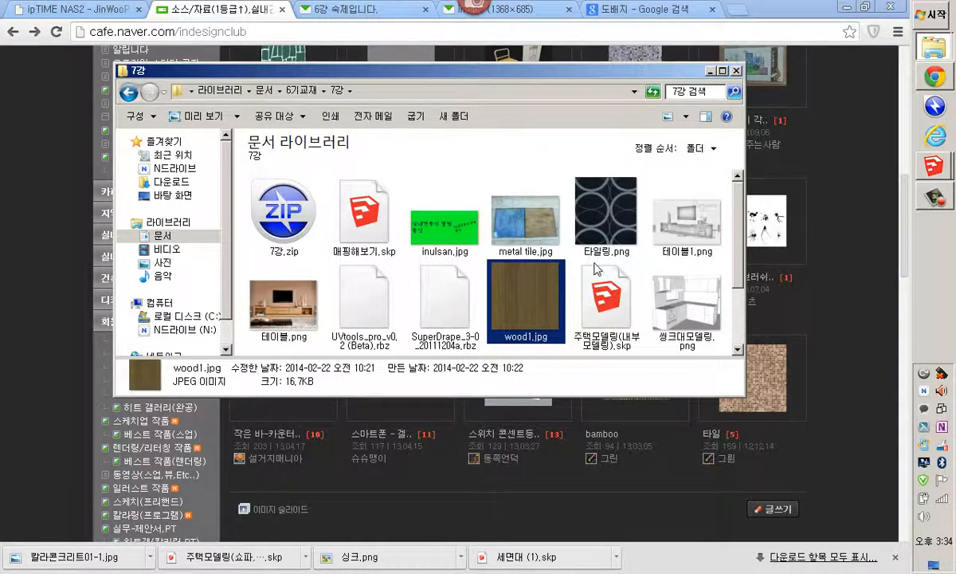
Launch Adobe Photoshop CS6 and close the floating Nik Collection panels
key(super)
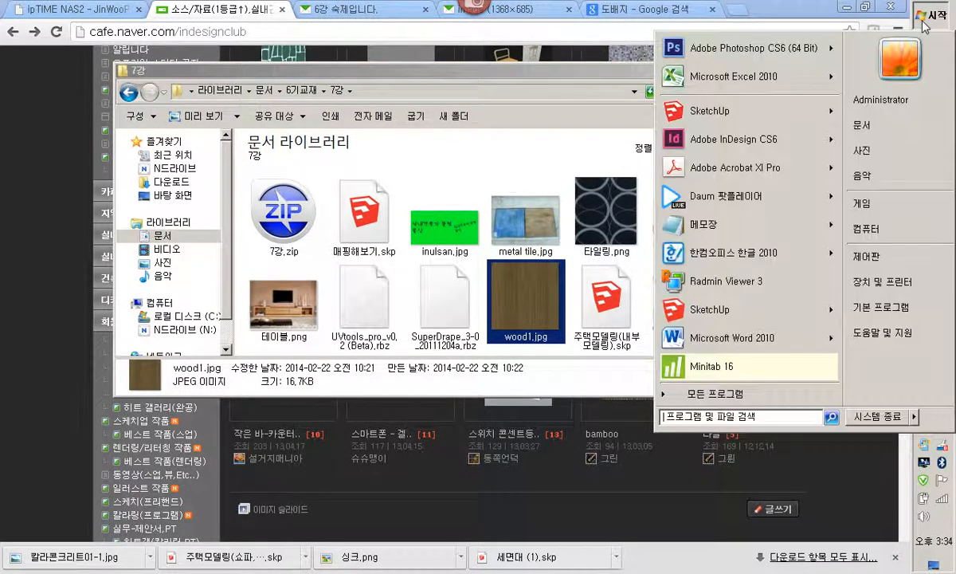
click(718, 59)
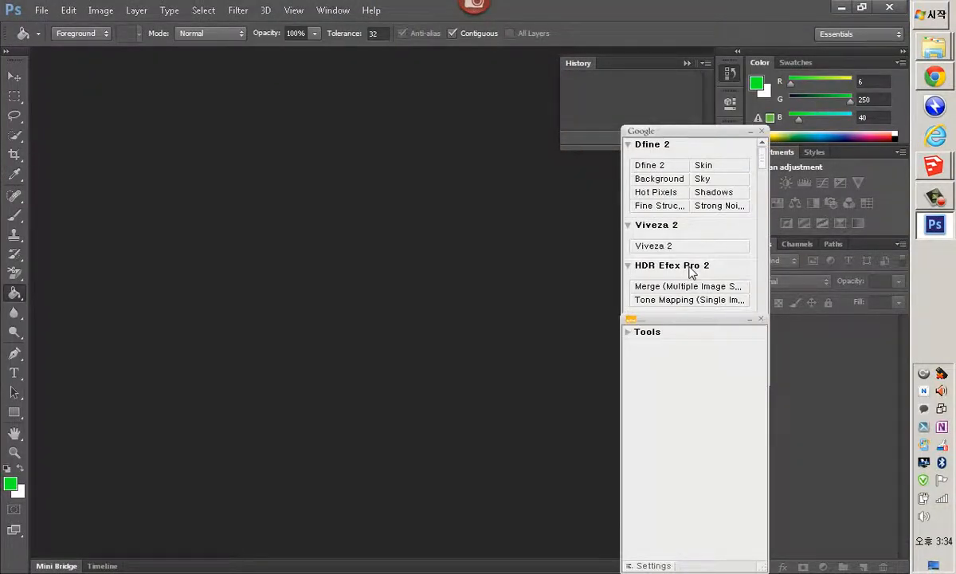
click(761, 133)
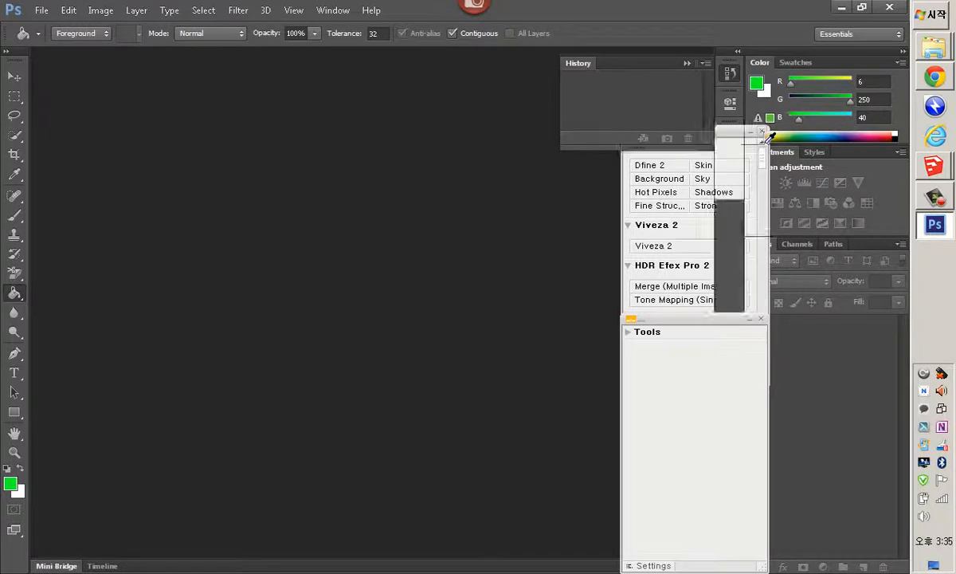
click(761, 320)
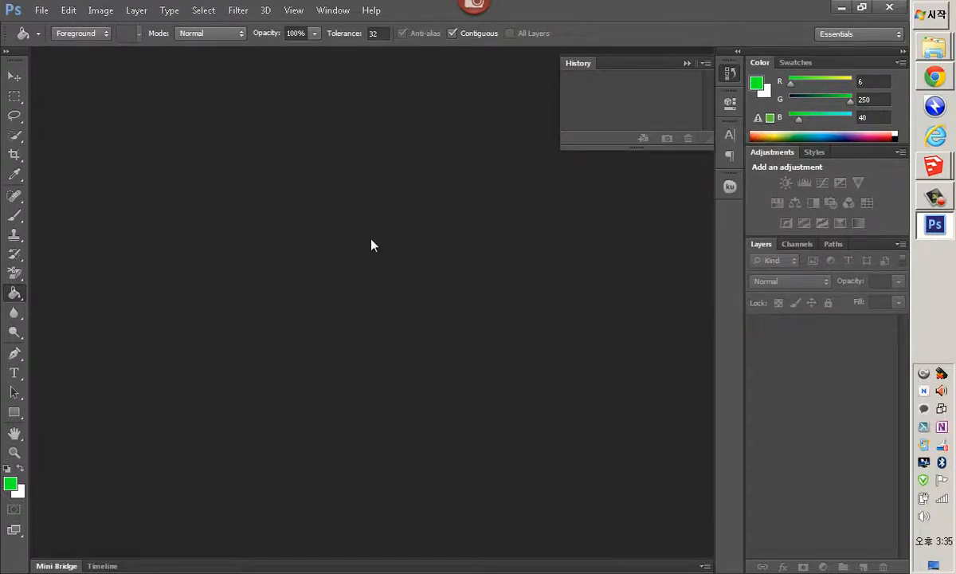
Open wood1.jpg from the 7강 folder
click(40, 10)
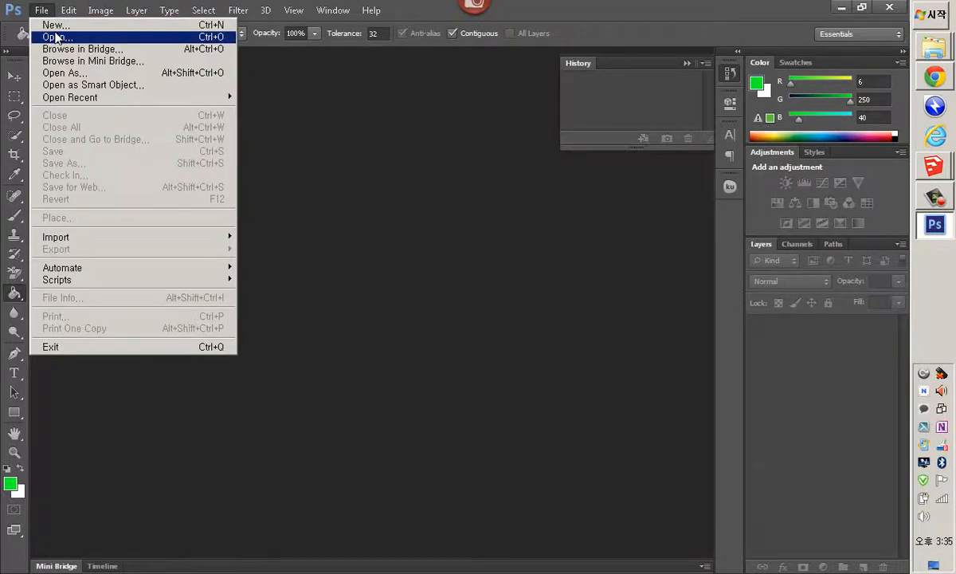
click(79, 40)
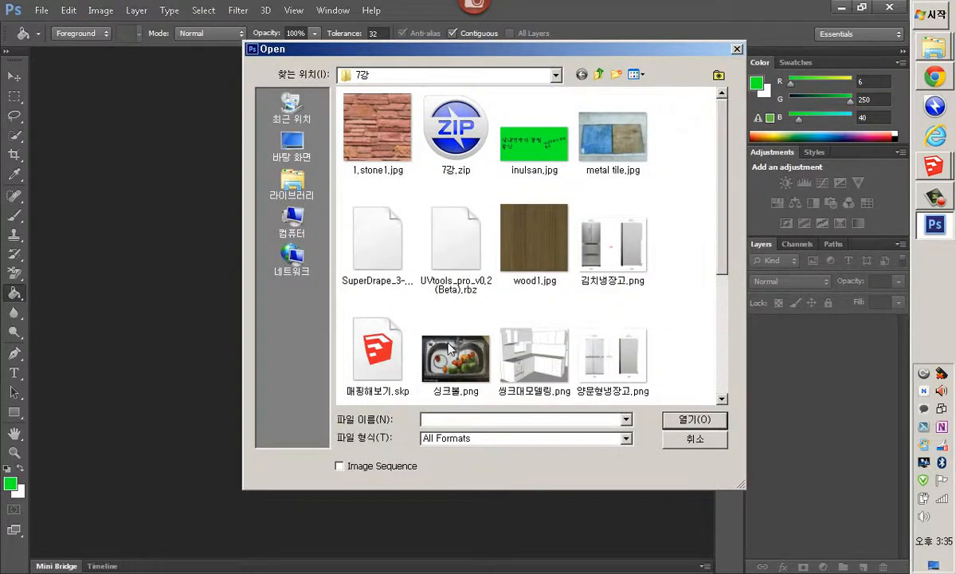
scroll(701, 231, down, 1)
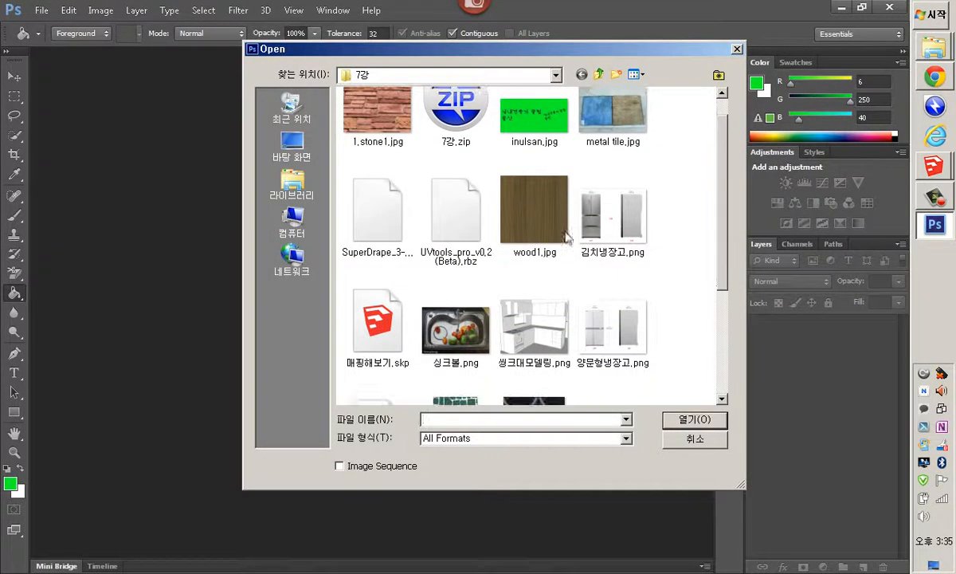
click(562, 233)
click(684, 418)
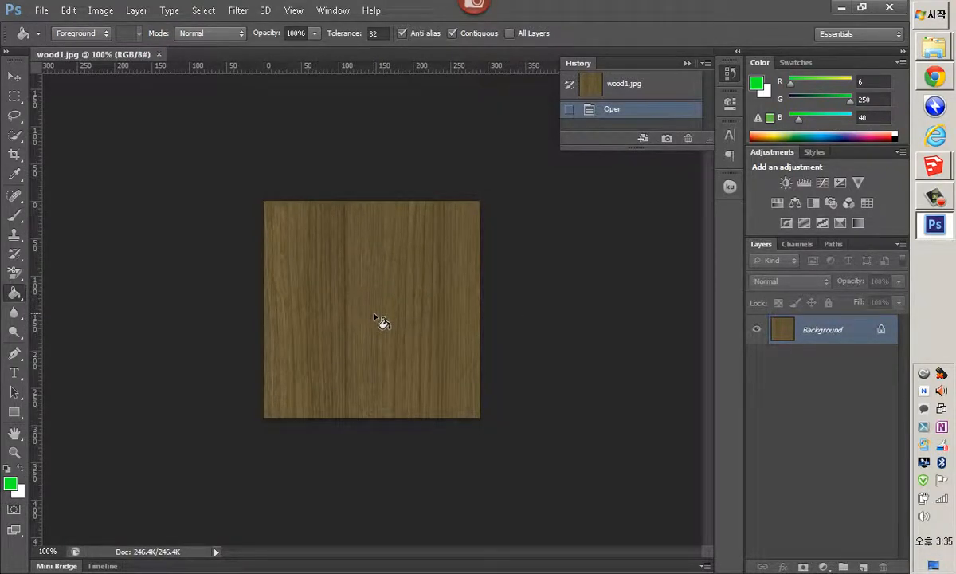
Apply an Offset filter of +62 pixels right and +91 pixels down with Wrap Around to the wood image
key(ctrl+plus)
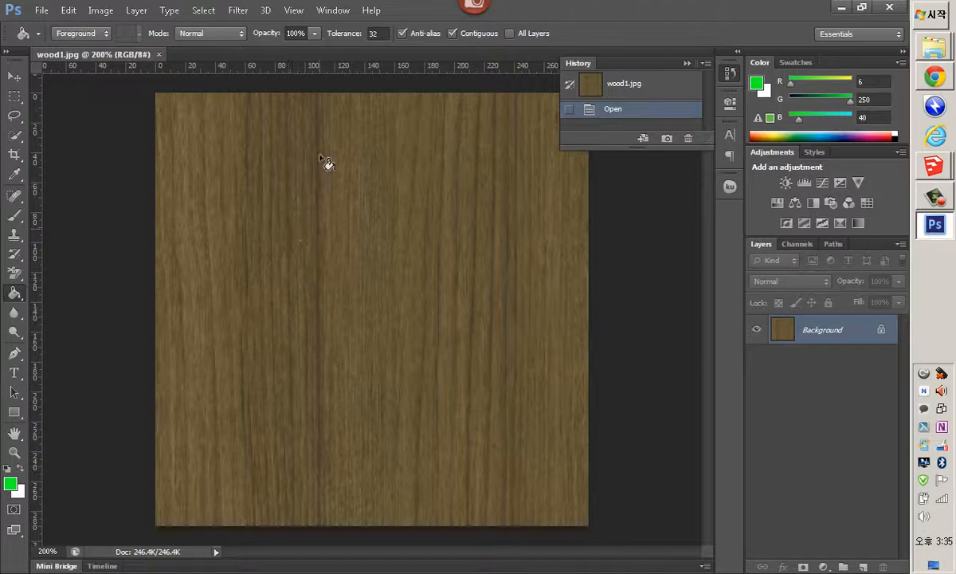
click(238, 11)
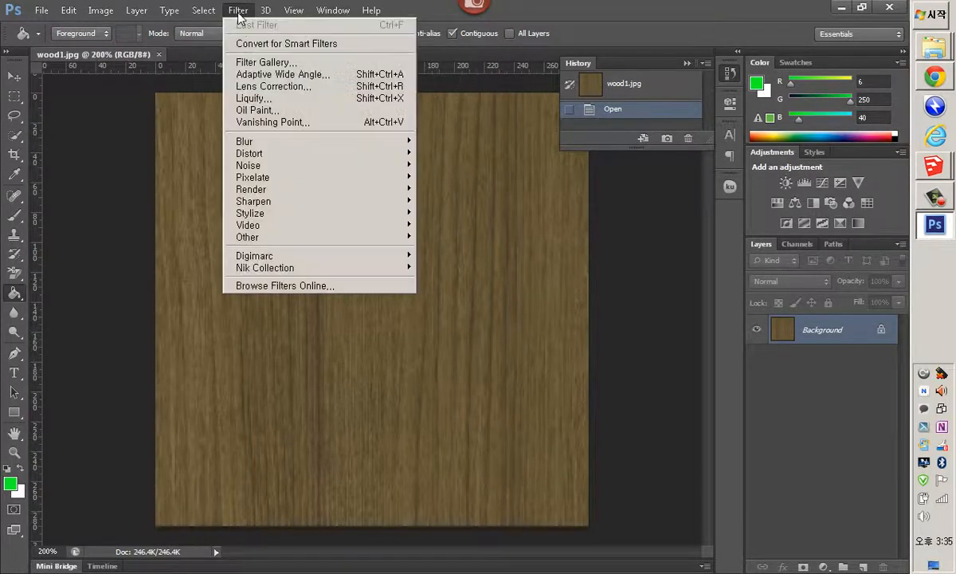
mouse_move(359, 238)
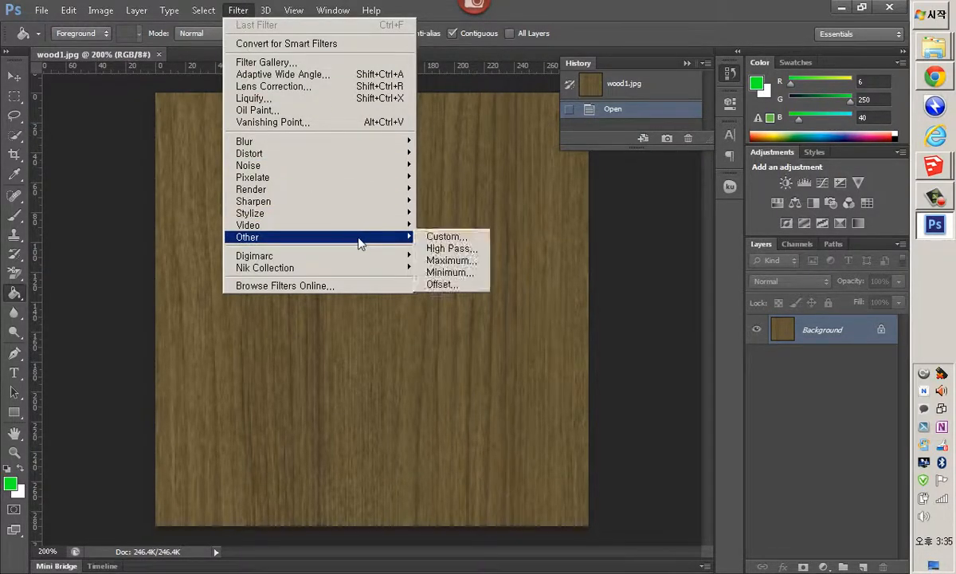
click(455, 288)
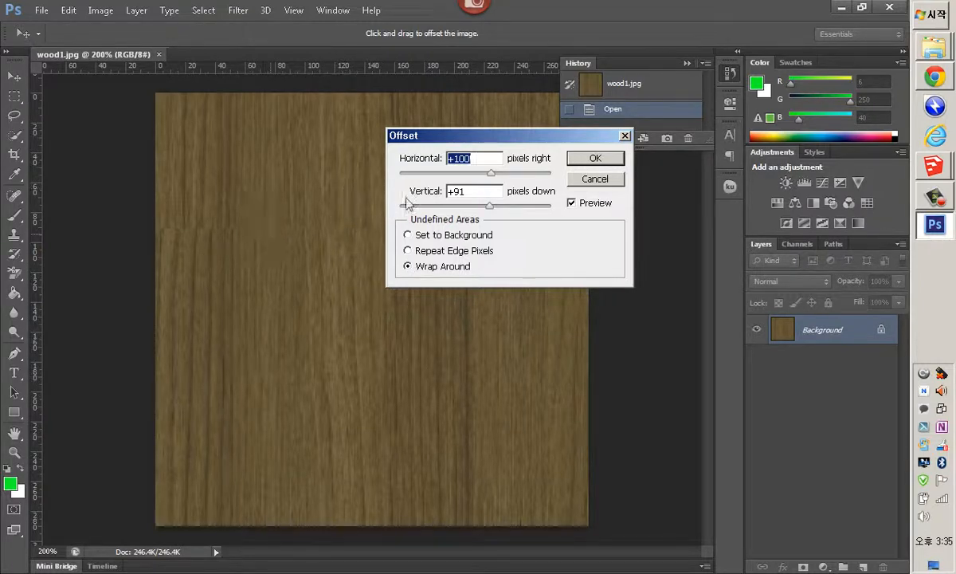
drag(490, 175, 490, 209)
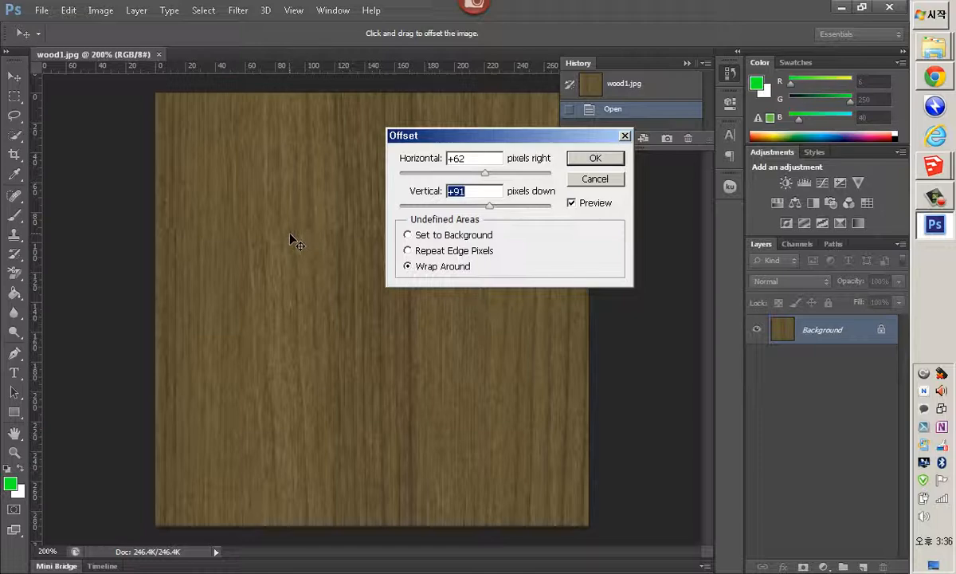
ctrl+click(296, 243)
ctrl+click(296, 243)
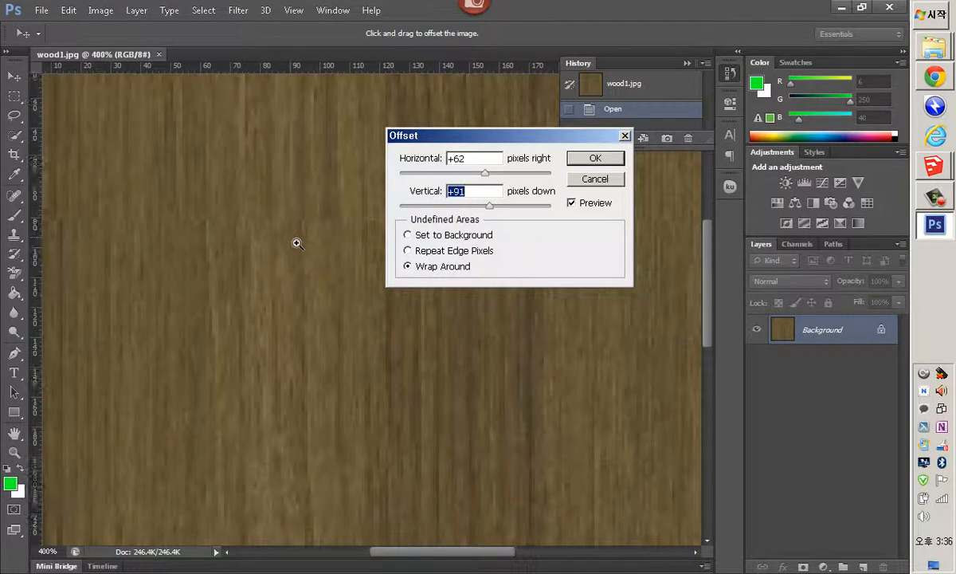
ctrl+click(296, 239)
ctrl+click(296, 237)
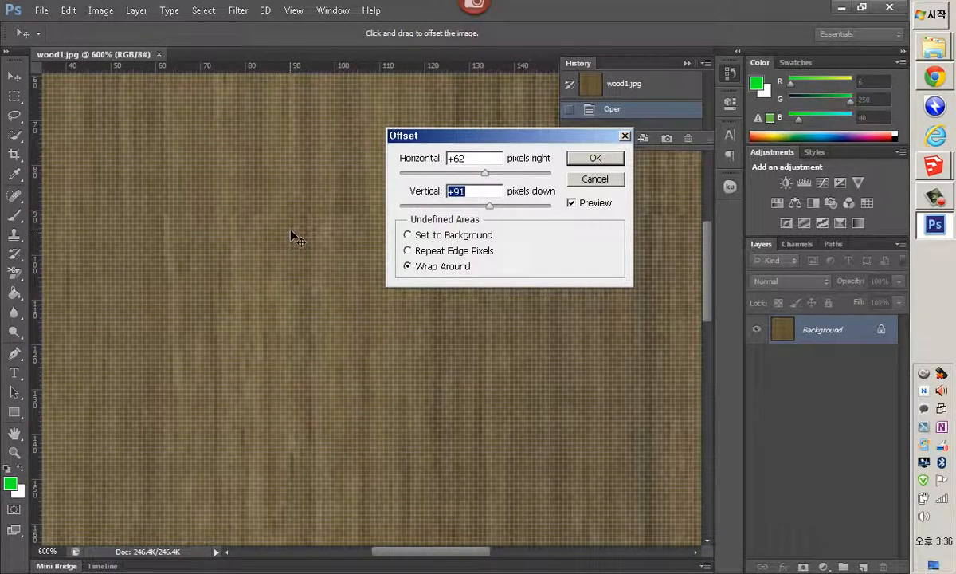
ctrl+alt+click(296, 236)
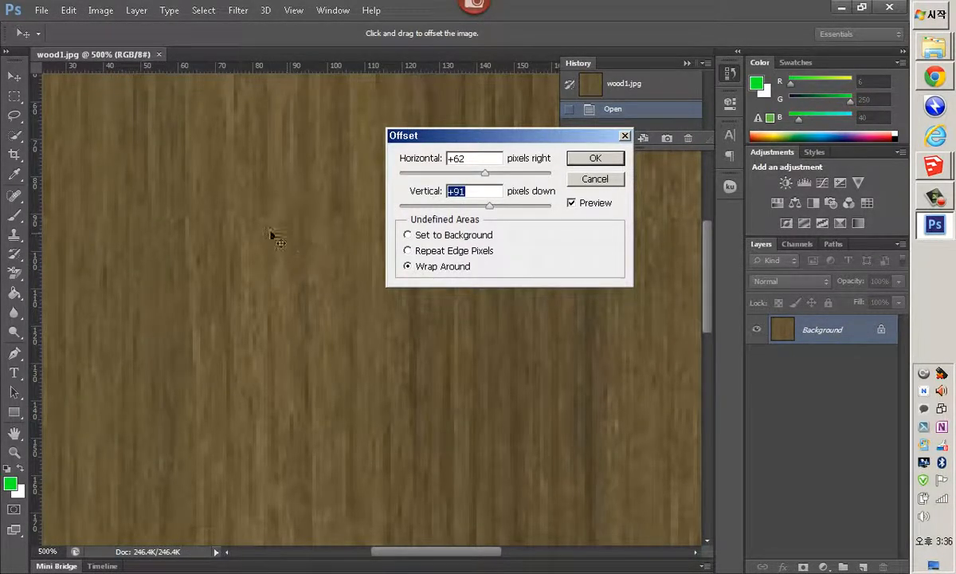
click(592, 159)
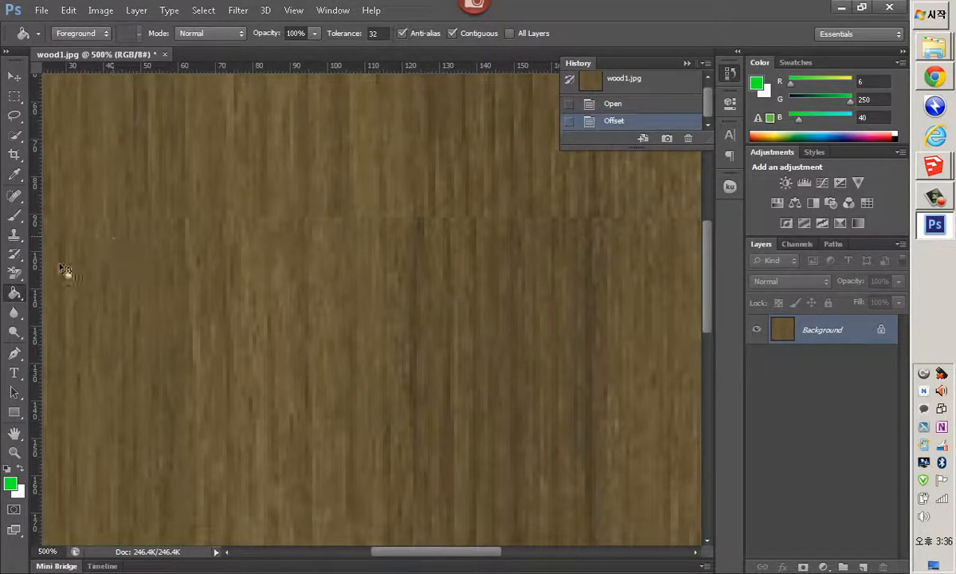
Sample the wood grain with the Clone Stamp and paint over the horizontal seam across the image
click(16, 238)
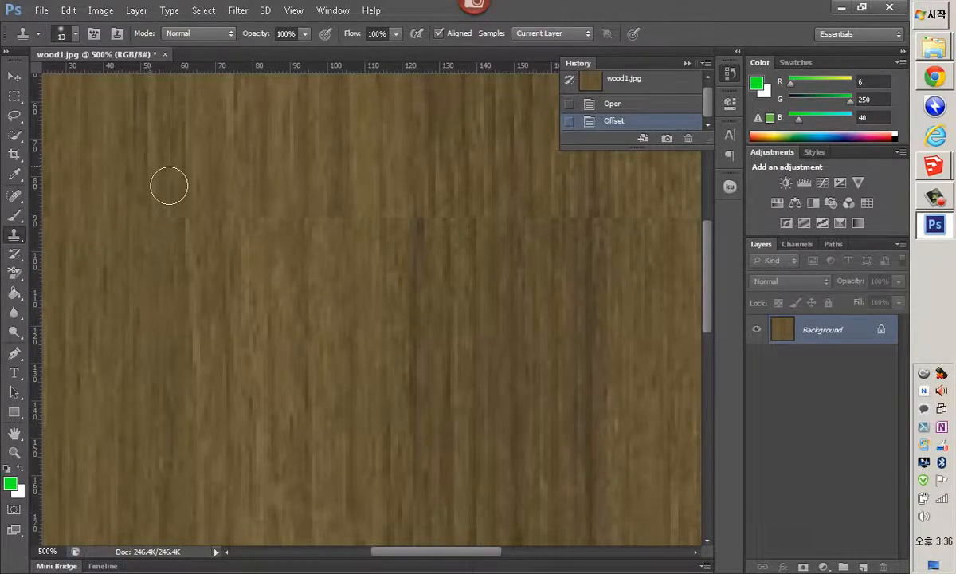
alt+click(199, 116)
click(207, 230)
click(207, 234)
click(172, 230)
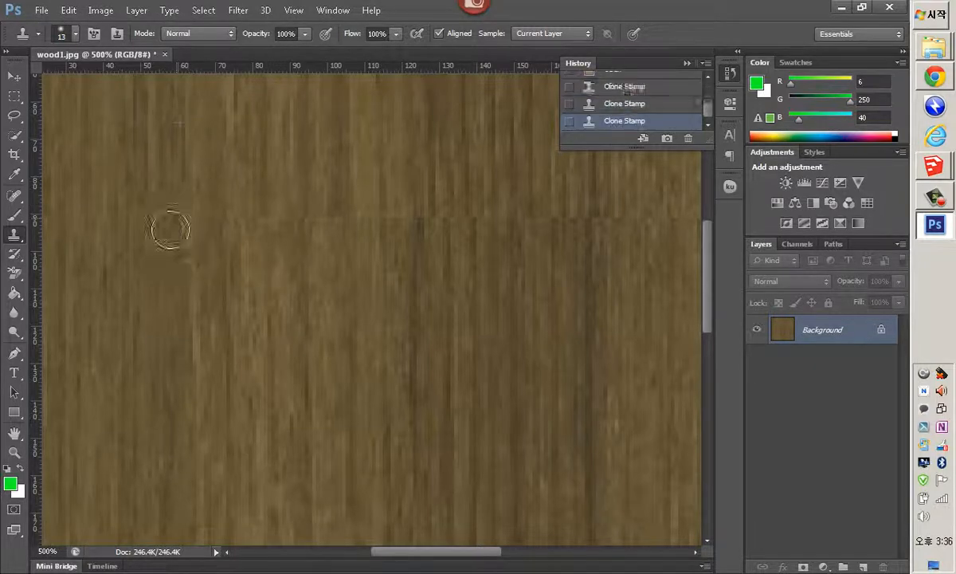
click(166, 232)
click(157, 235)
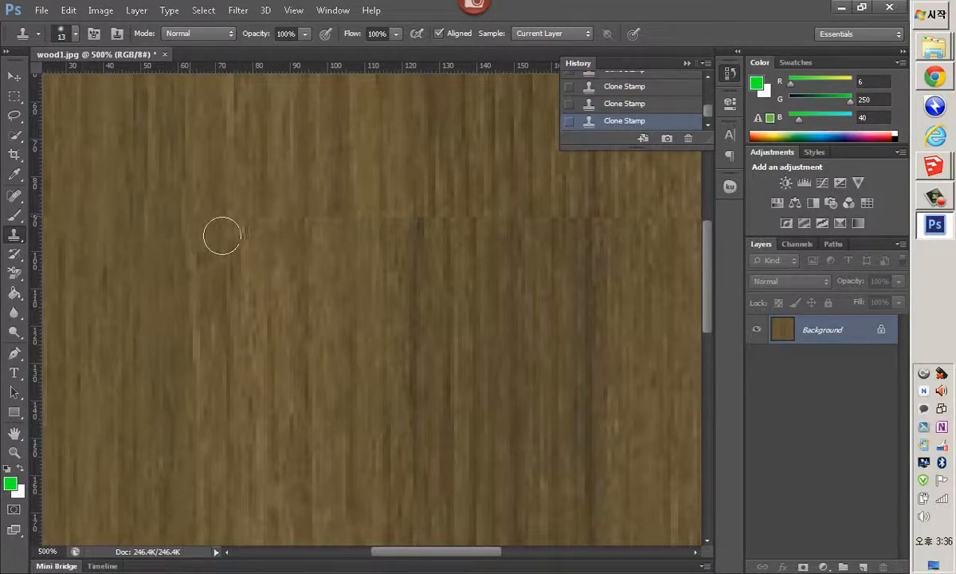
click(314, 238)
click(335, 237)
click(355, 238)
click(386, 237)
click(415, 235)
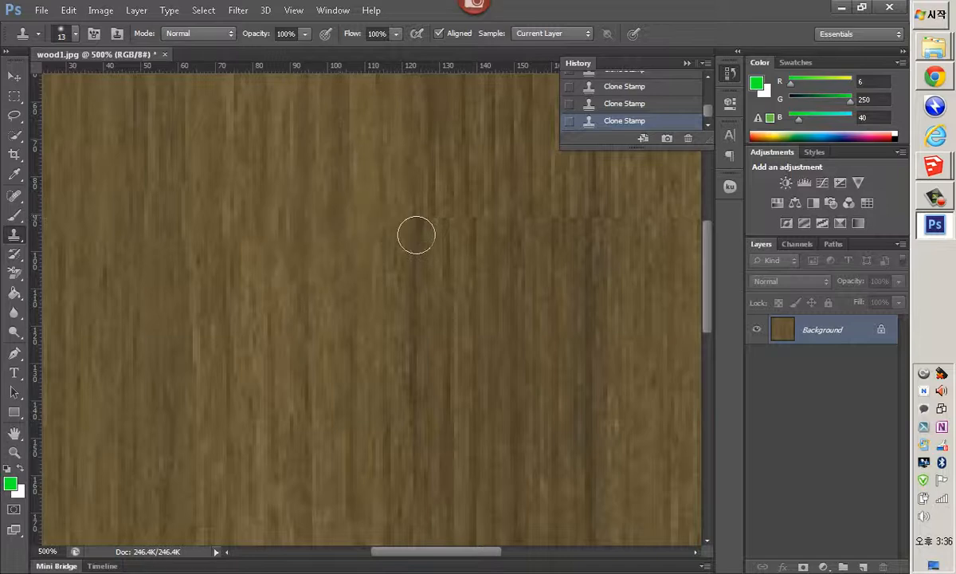
click(440, 237)
click(462, 238)
drag(463, 239, 662, 239)
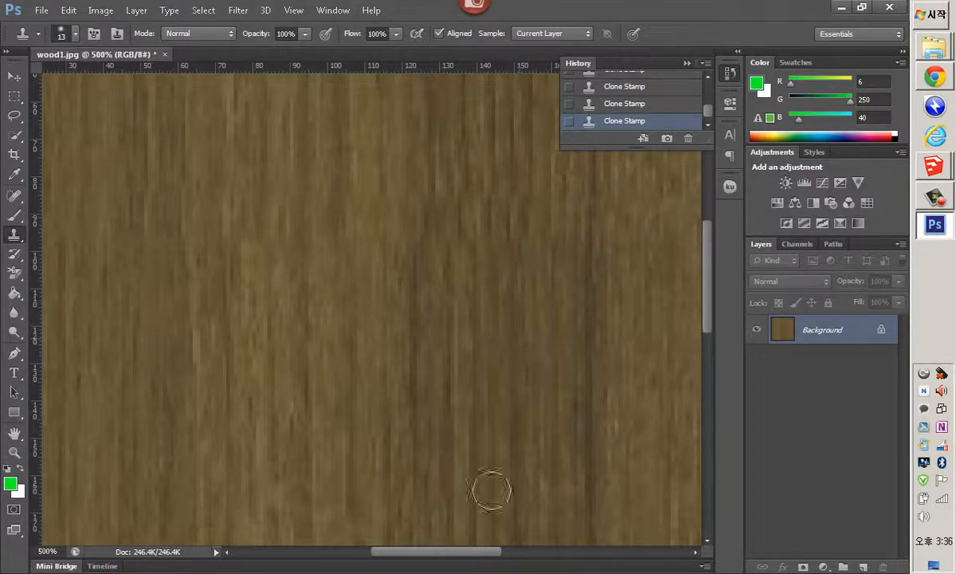
Clone Stamp over the remaining seam near the image's right edge
drag(475, 561, 595, 562)
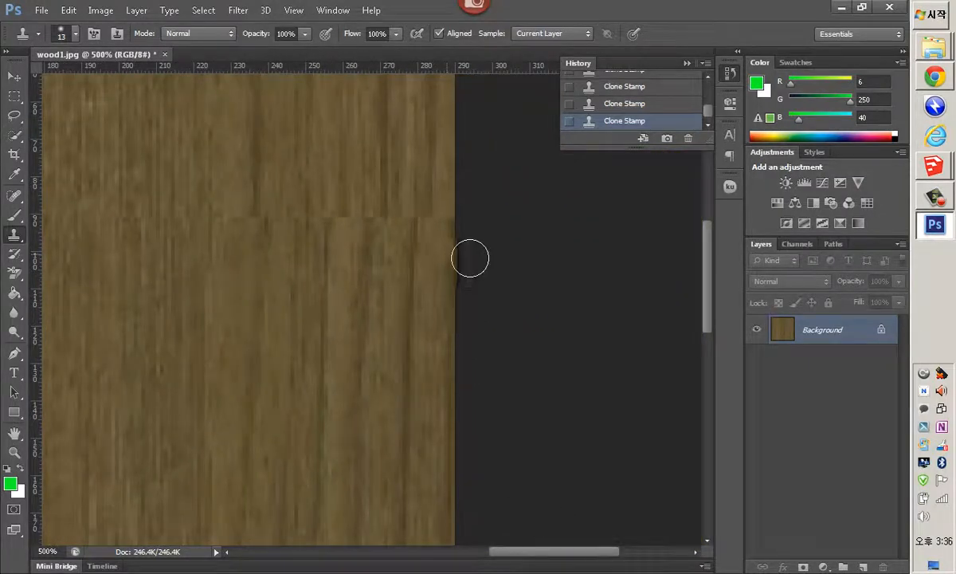
mouse_move(456, 241)
mouse_down()
mouse_move(453, 230)
mouse_move(193, 234)
mouse_up()
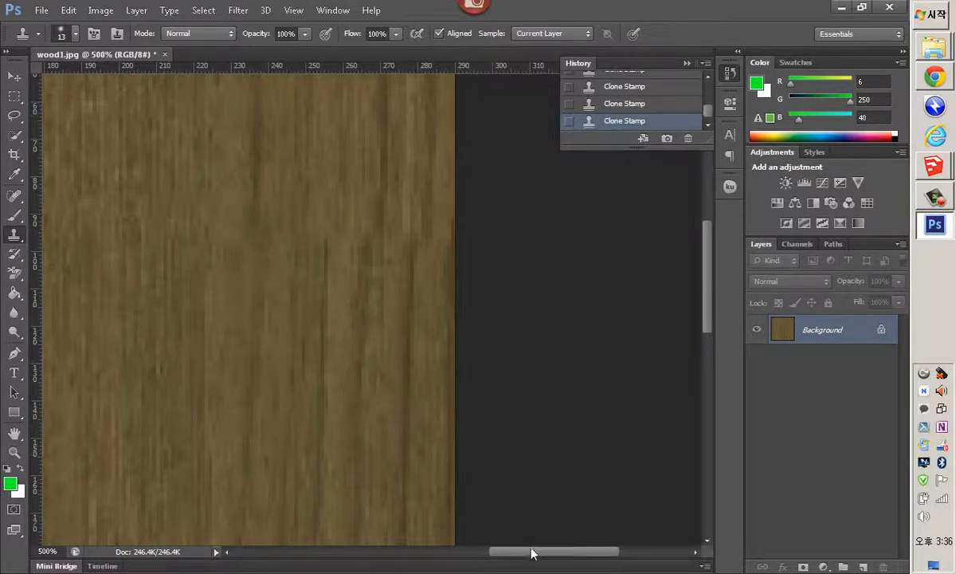
drag(529, 550, 477, 556)
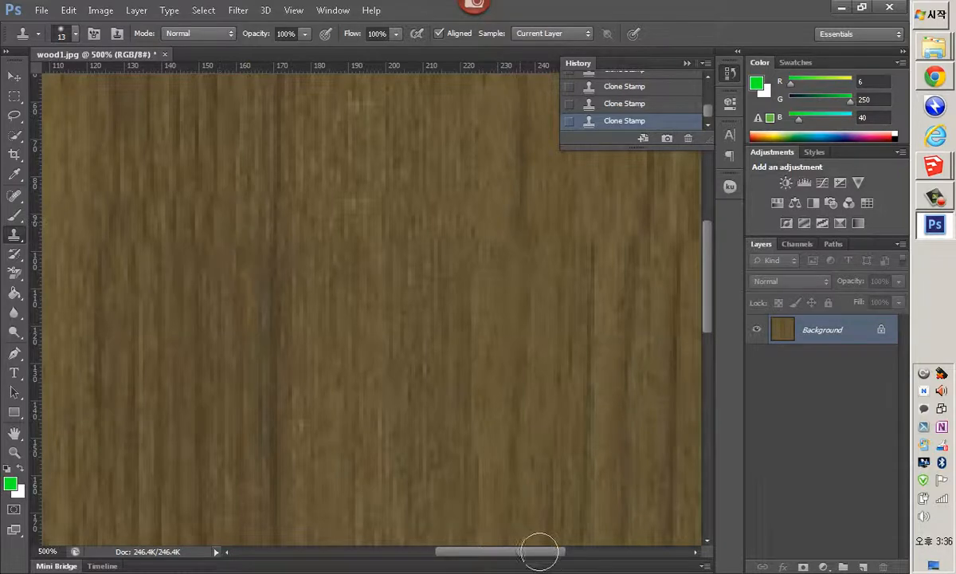
drag(512, 553, 437, 554)
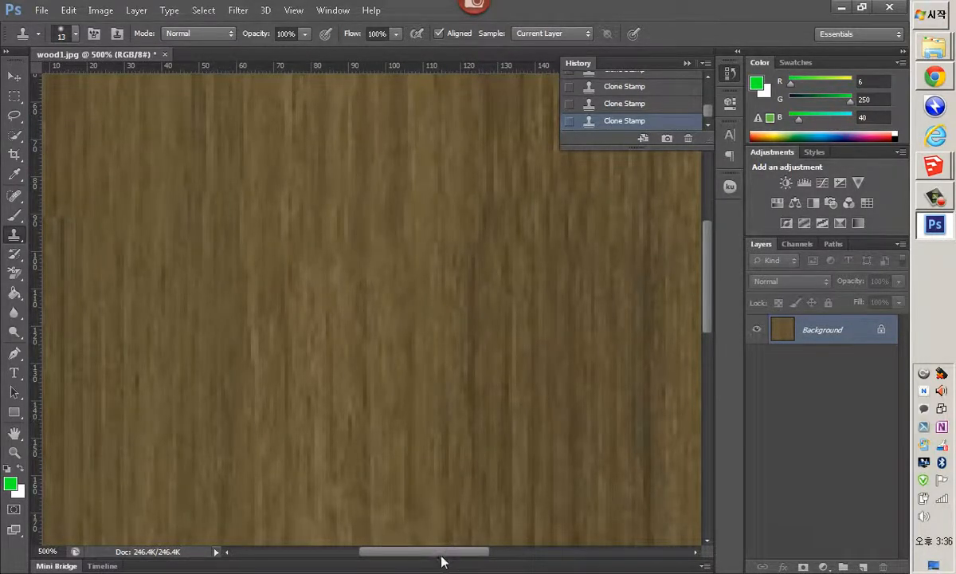
drag(440, 557, 385, 556)
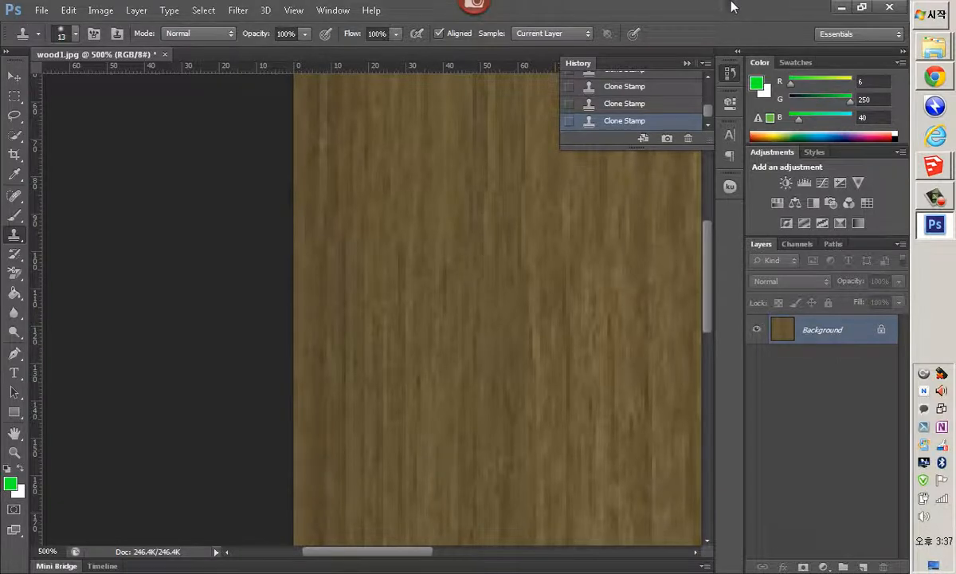
Quit Photoshop without saving changes to wood1.jpg
click(889, 8)
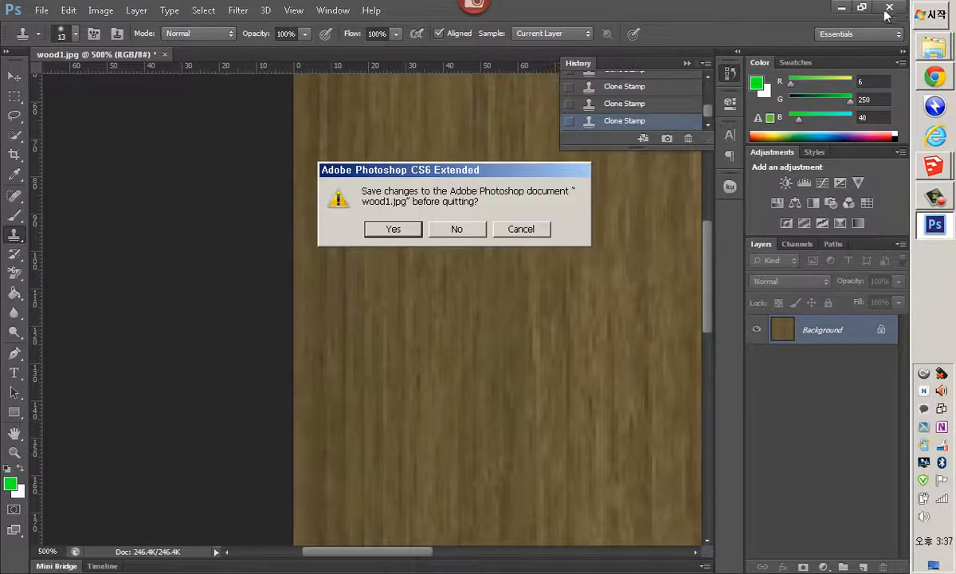
click(467, 230)
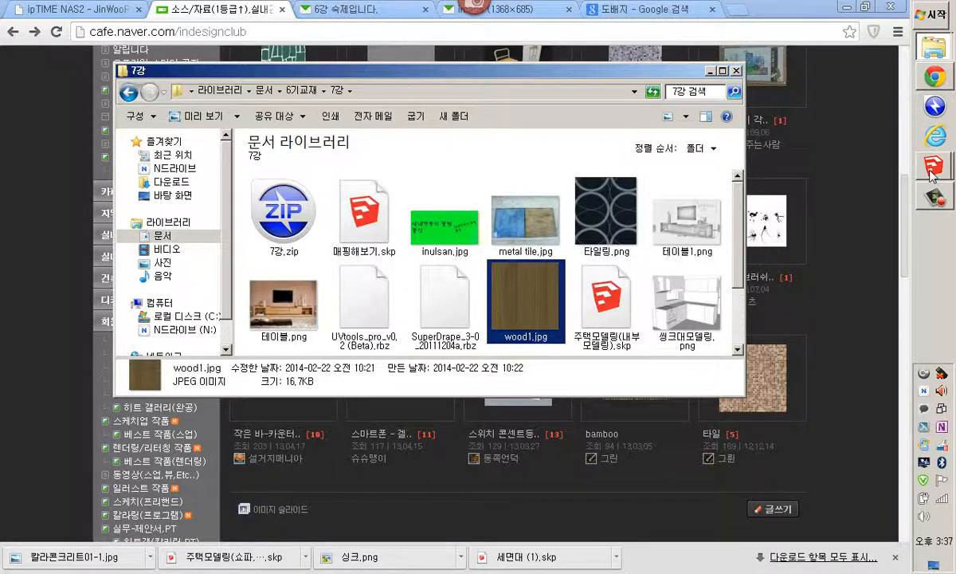
Switch back to SketchUp and open the wood1 material's editing settings
mouse_move(934, 169)
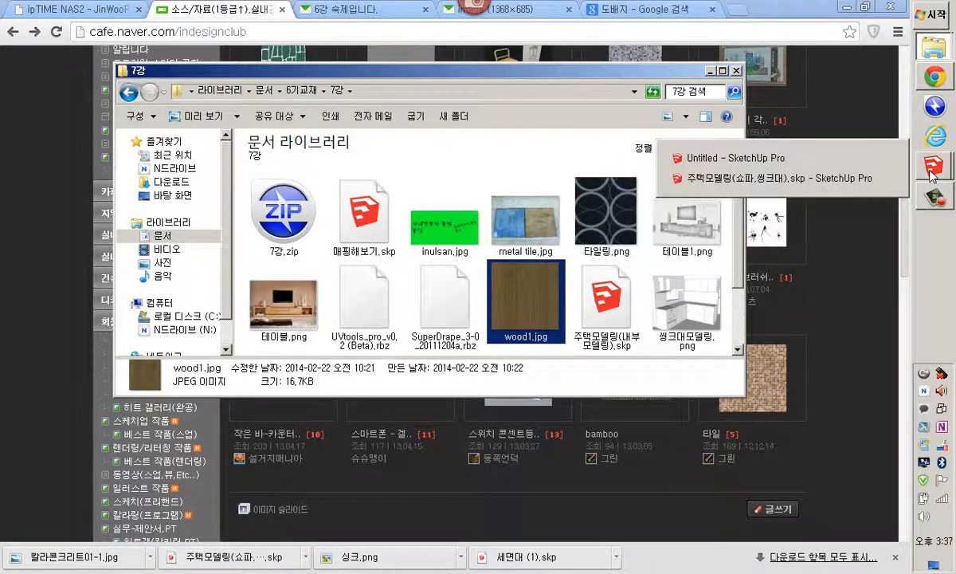
click(843, 166)
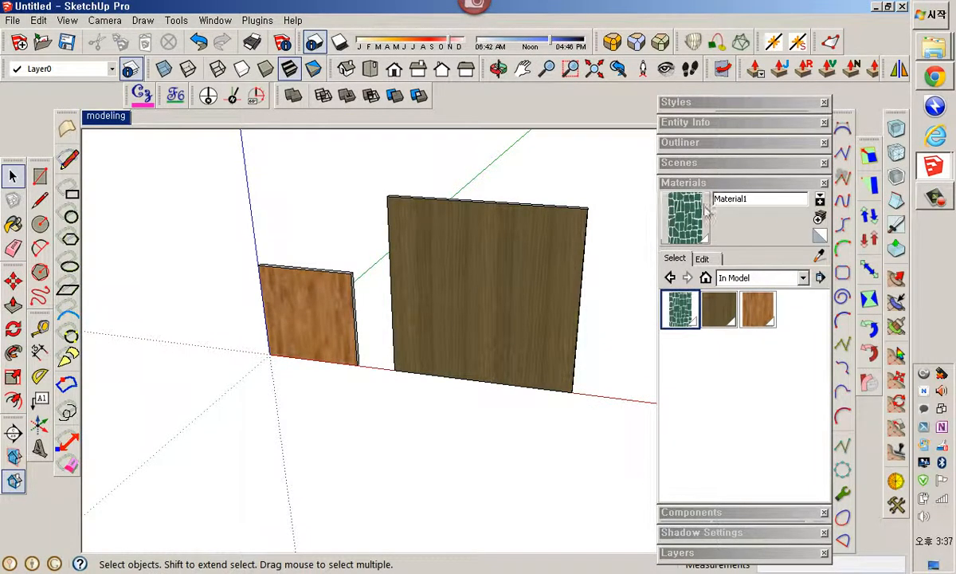
click(721, 319)
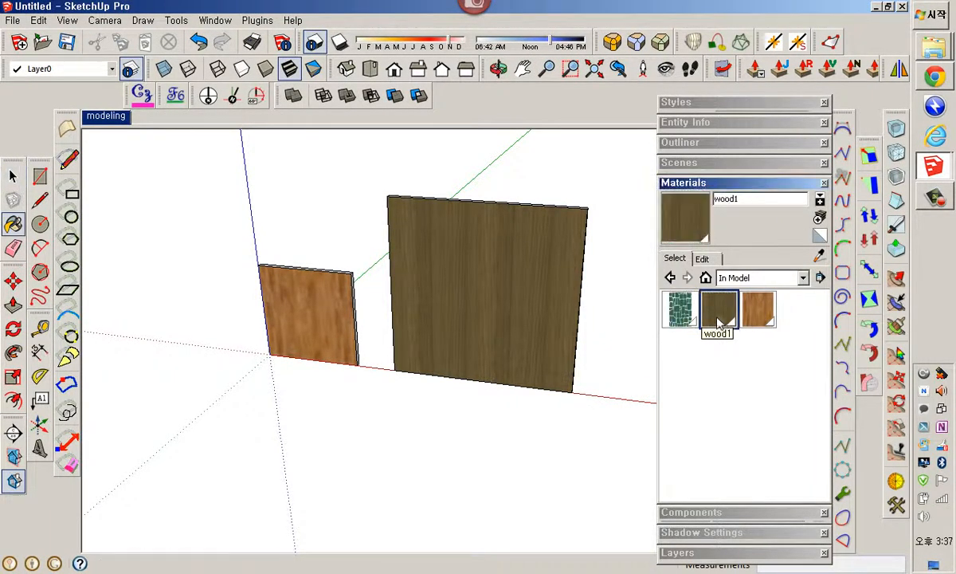
click(701, 259)
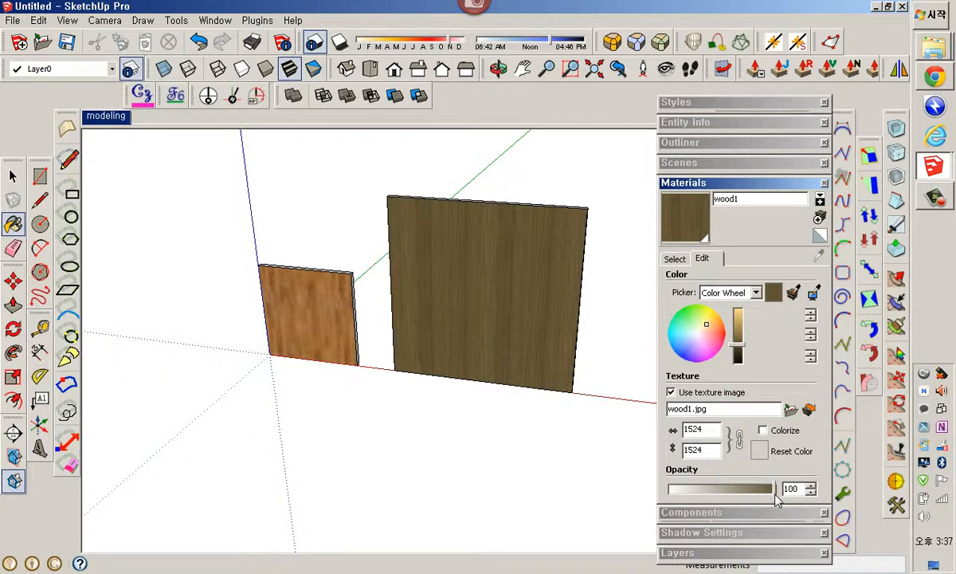
Try lowering the wood1 material's opacity to 44, then restore it to 100
drag(773, 493, 748, 498)
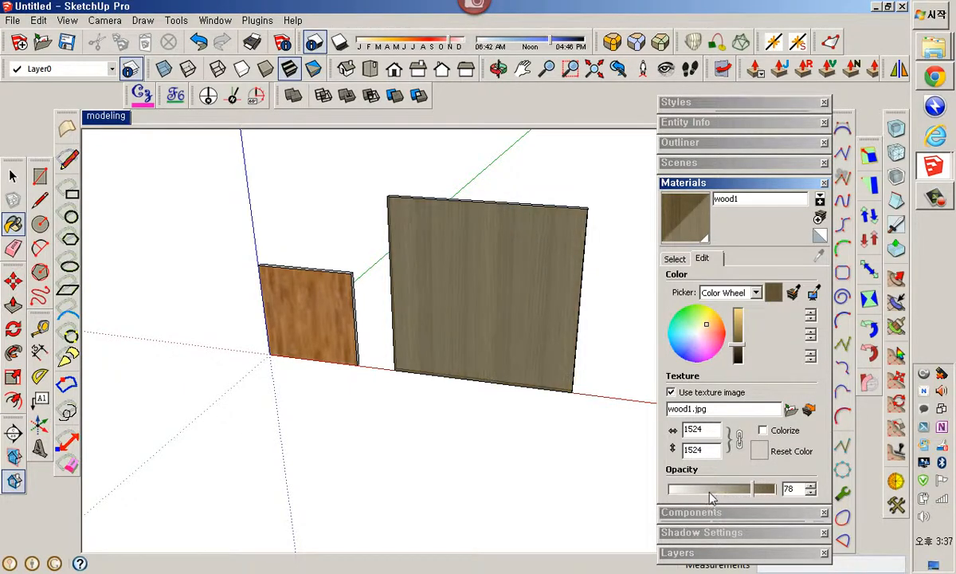
drag(753, 489, 716, 488)
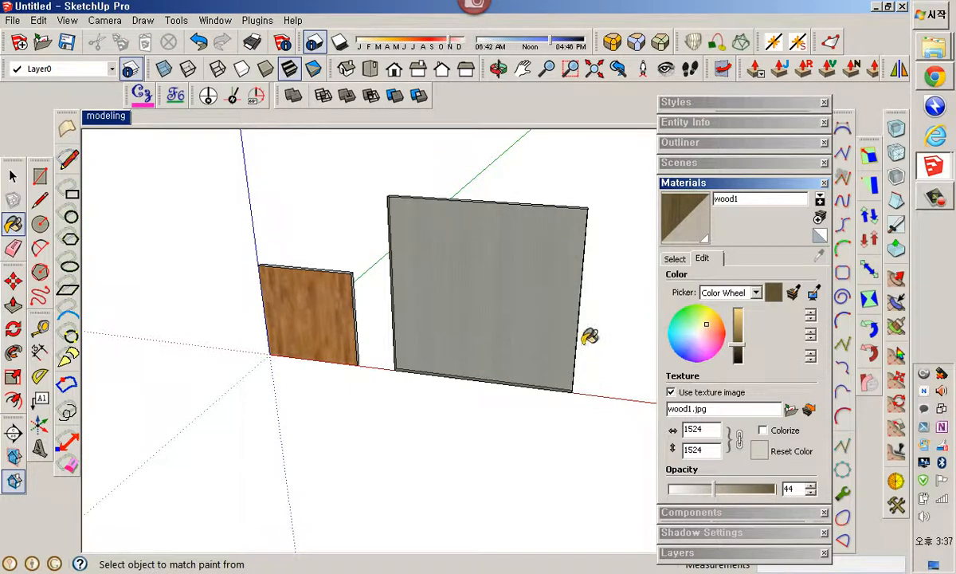
drag(716, 489, 776, 493)
click(734, 495)
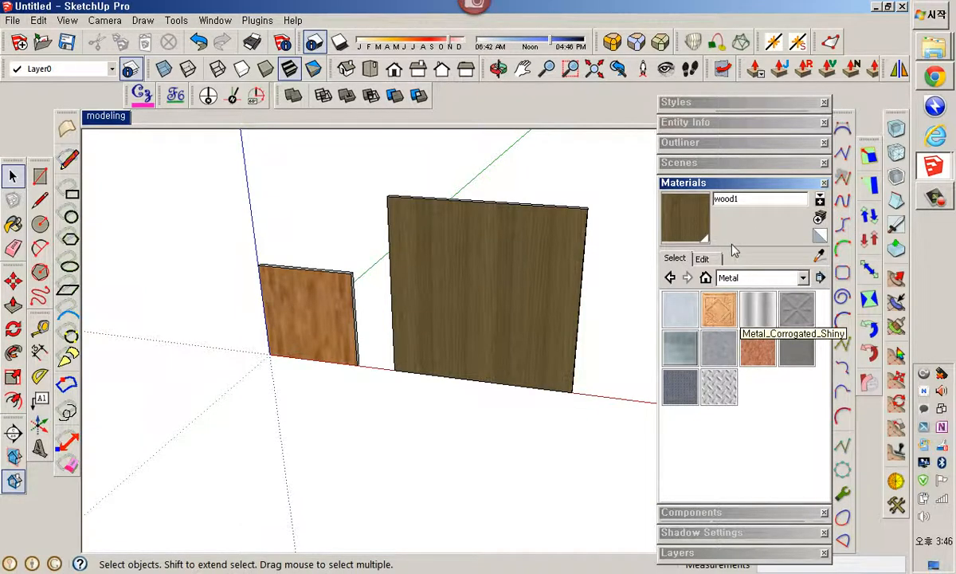
Preview the 타일링.png pattern image from the 7강 folder, then close the viewer and folder window
mouse_move(934, 48)
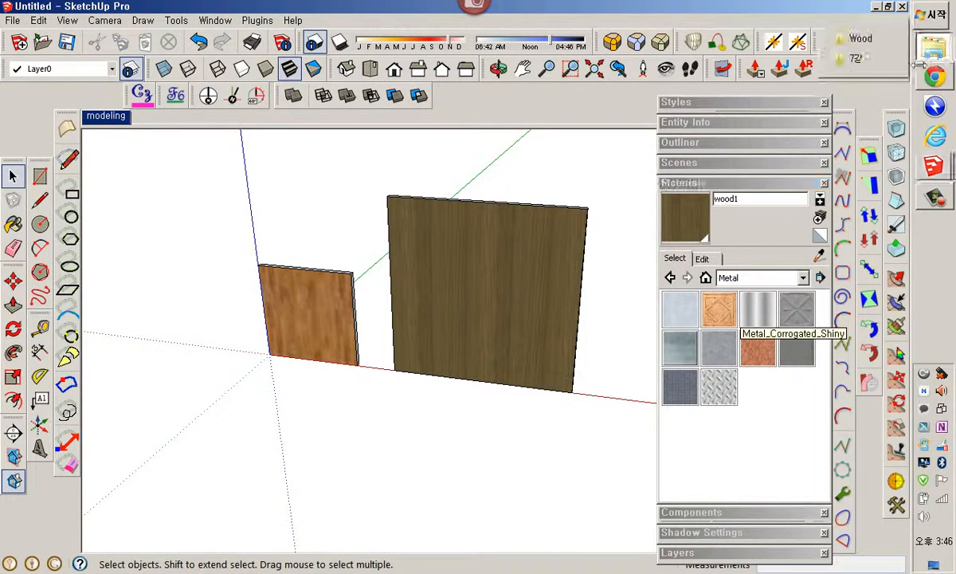
click(859, 57)
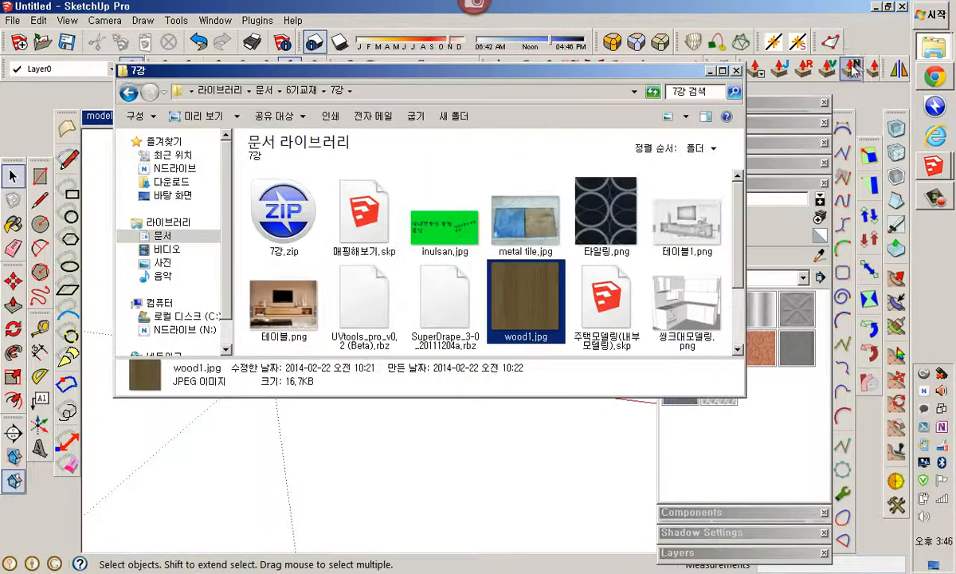
click(631, 229)
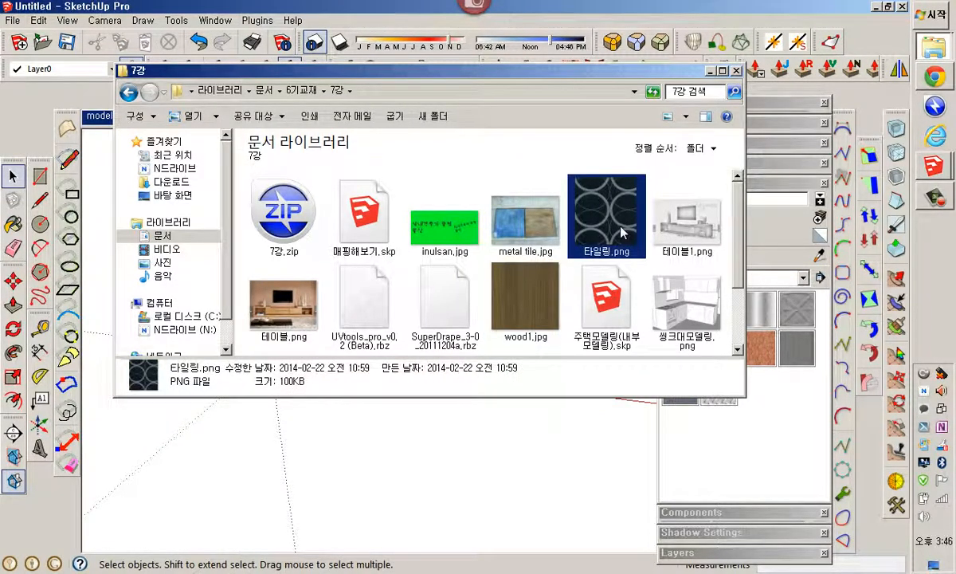
double_click(622, 232)
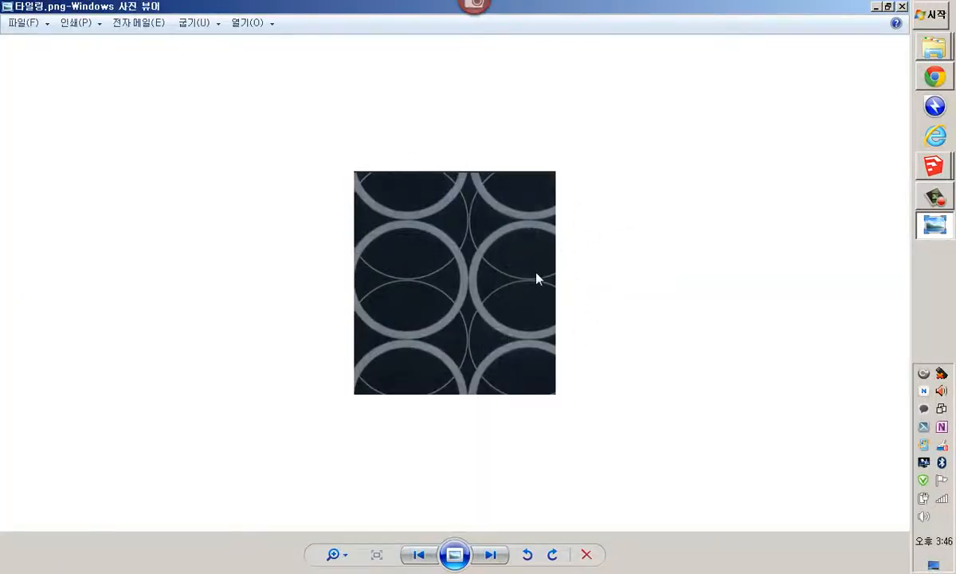
click(903, 8)
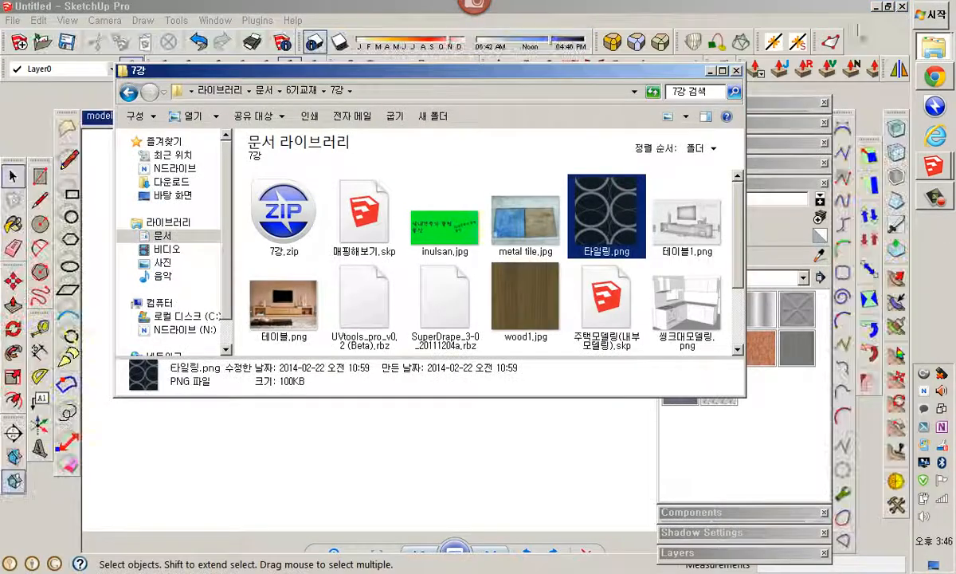
click(629, 13)
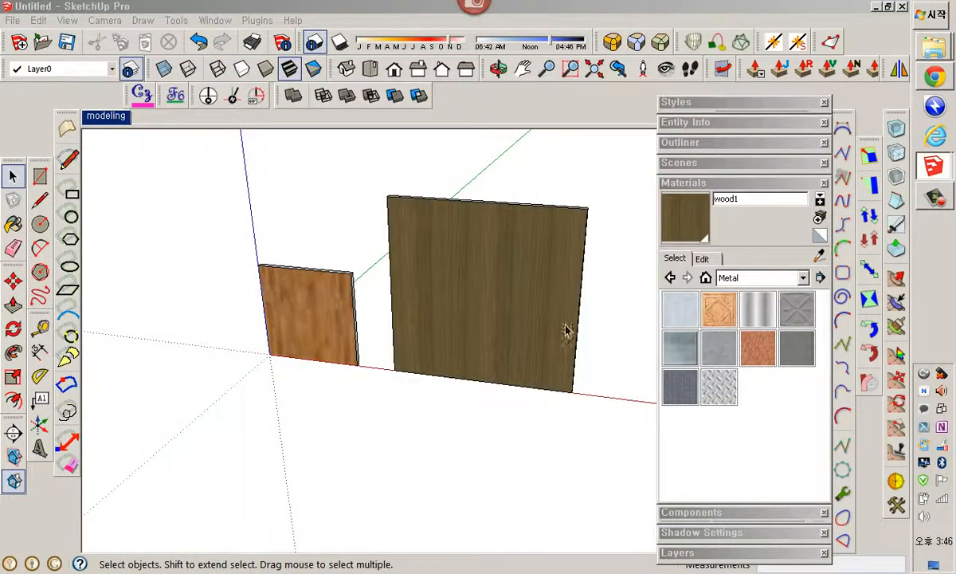
Create a new material named tile using the 타일링.png image as its texture
middle_drag(567, 328, 418, 326)
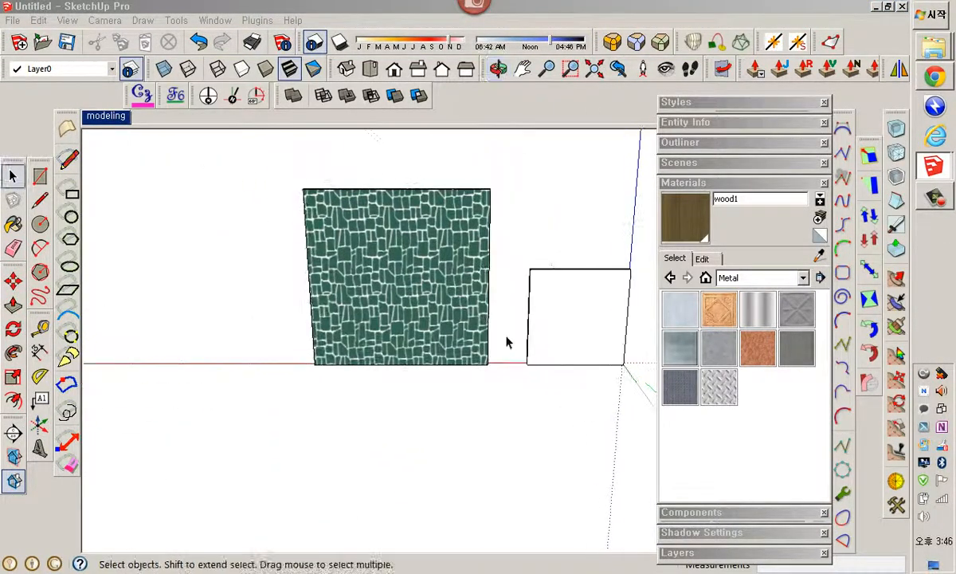
scroll(576, 335, up, 3)
shift+middle_drag(576, 336, 414, 334)
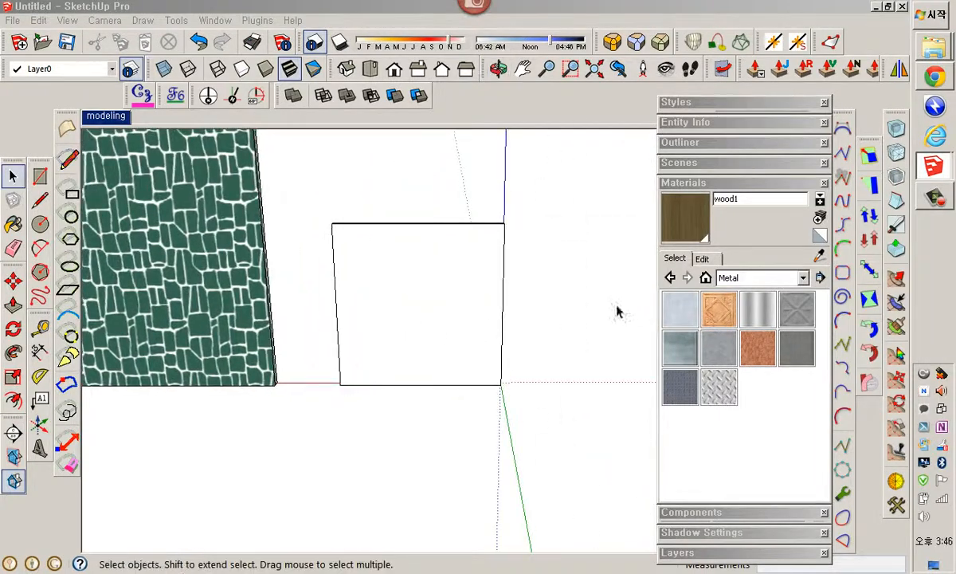
click(819, 217)
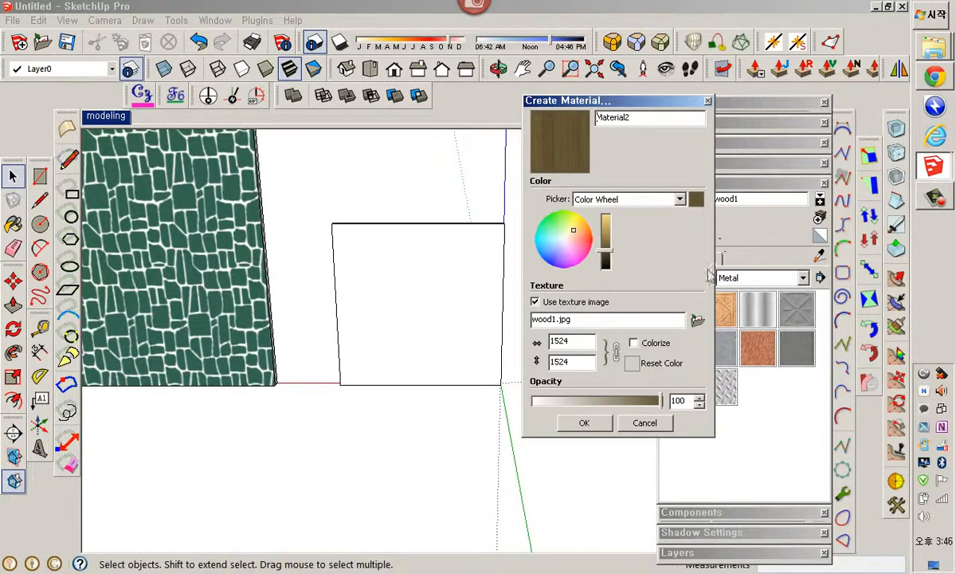
click(698, 320)
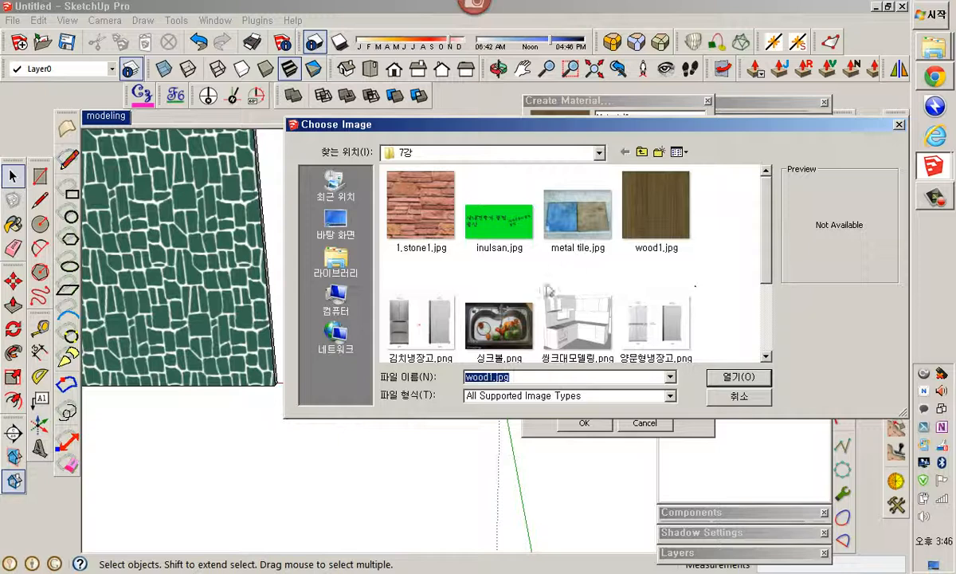
scroll(761, 327, down, 3)
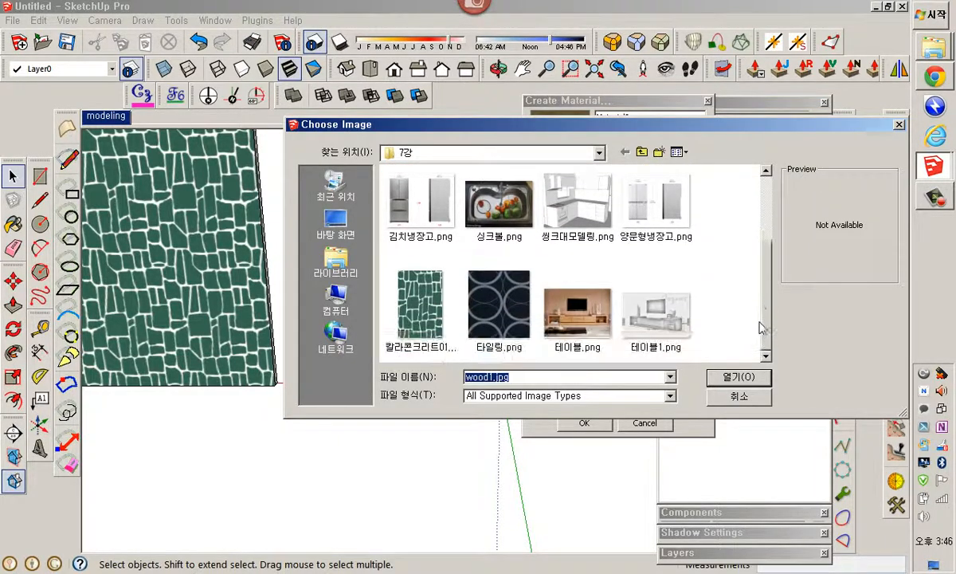
click(496, 307)
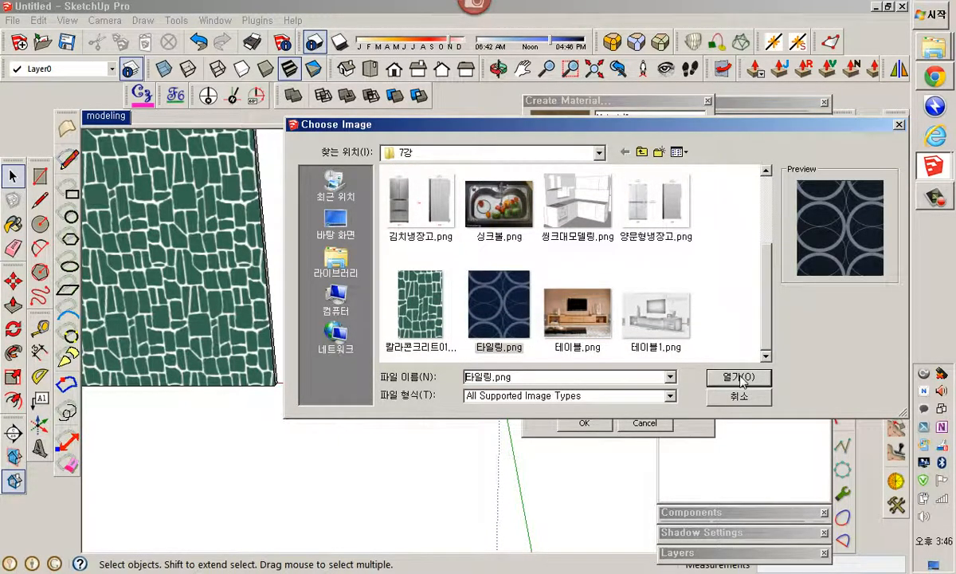
click(739, 377)
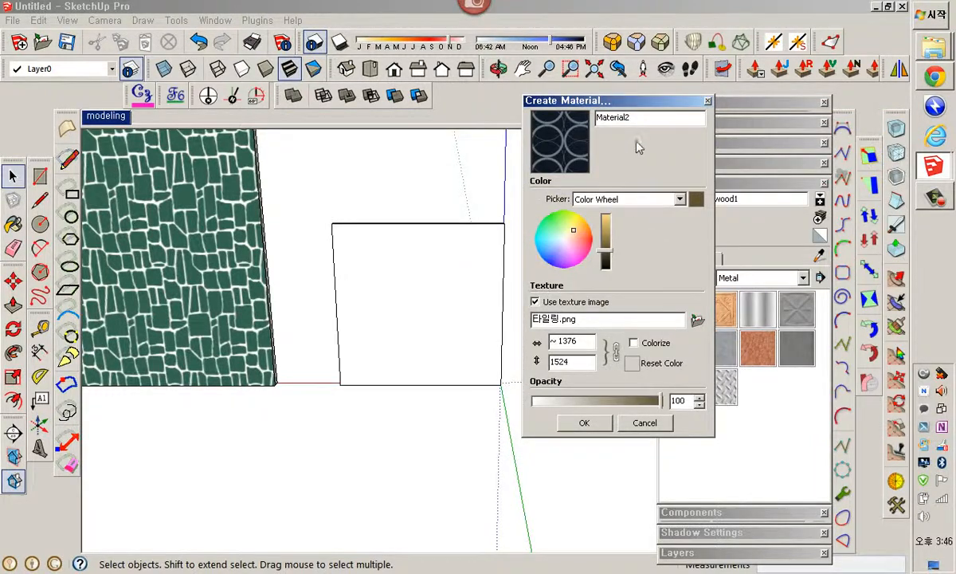
drag(648, 125, 563, 109)
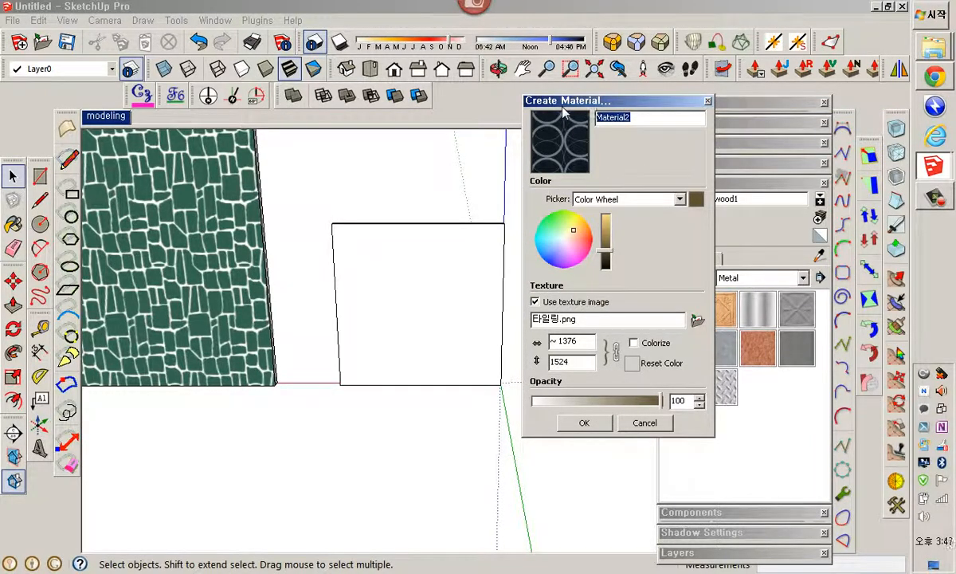
text(tile)
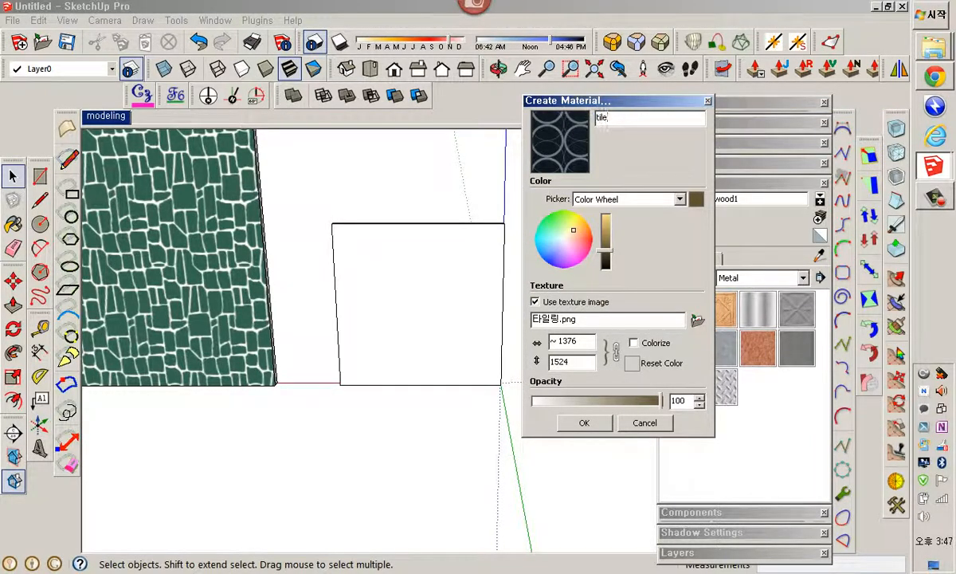
click(599, 423)
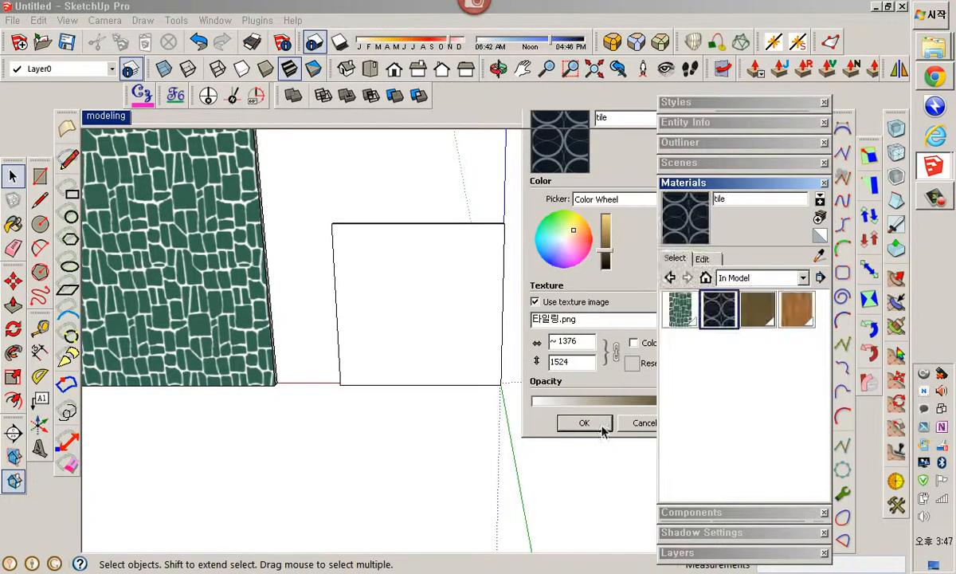
Paint the blank wall with the tile material and inspect the pattern's seams up close
click(704, 321)
click(387, 332)
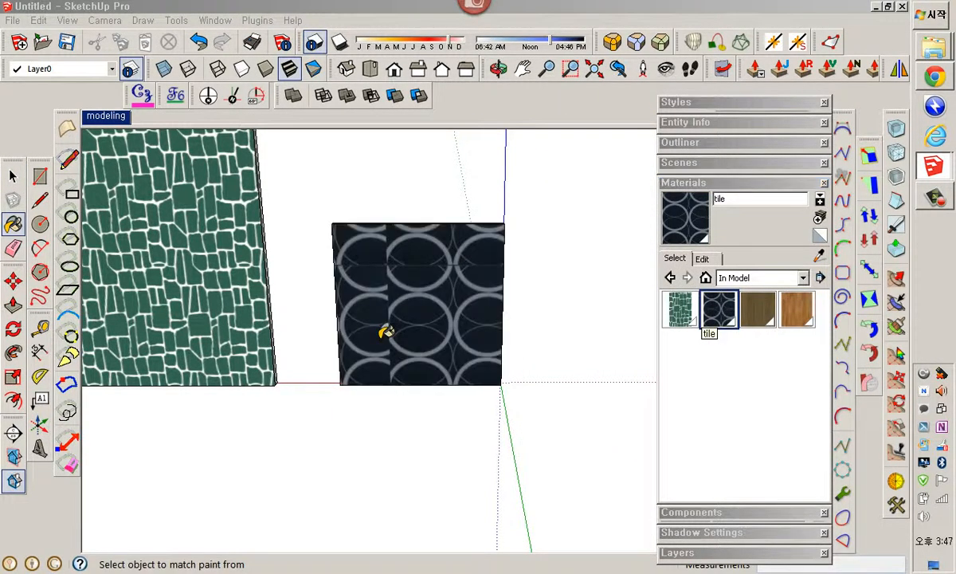
key(space)
scroll(391, 311, up, 5)
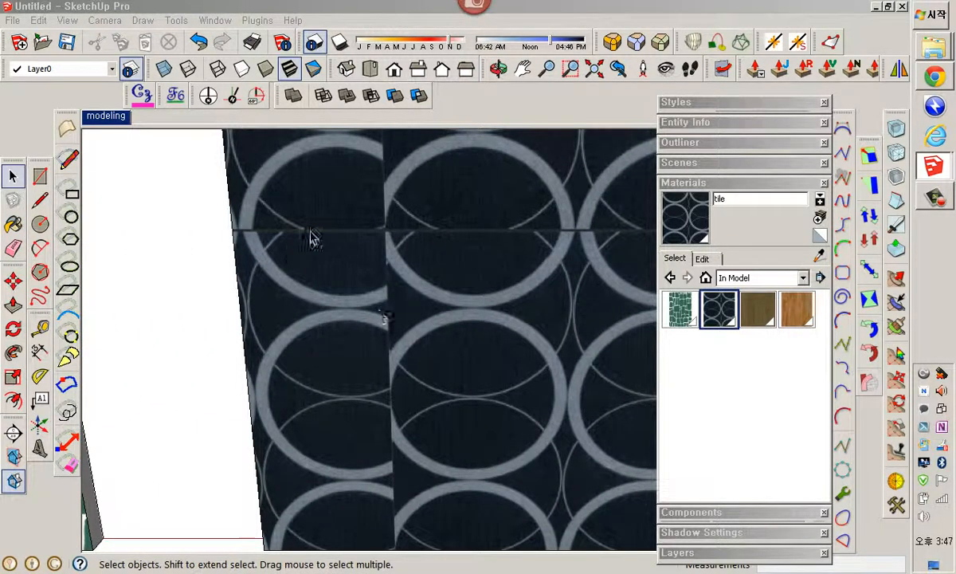
scroll(398, 278, down, 5)
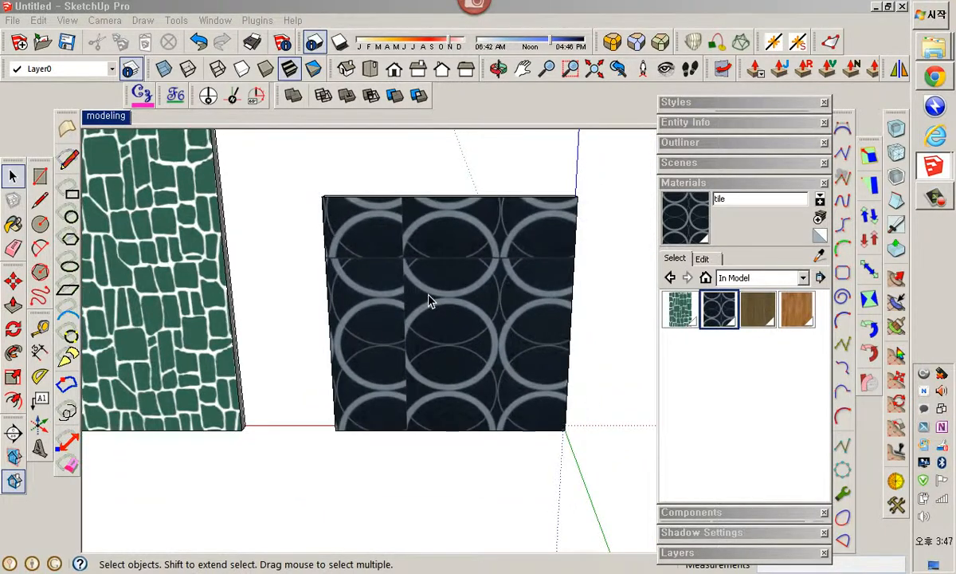
scroll(470, 362, up, 1)
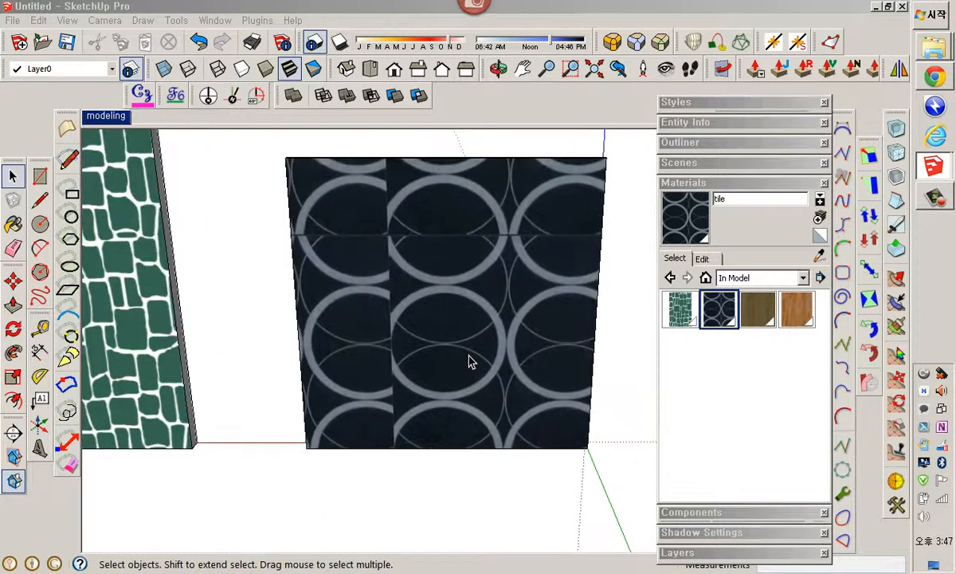
shift+middle_drag(469, 363, 427, 363)
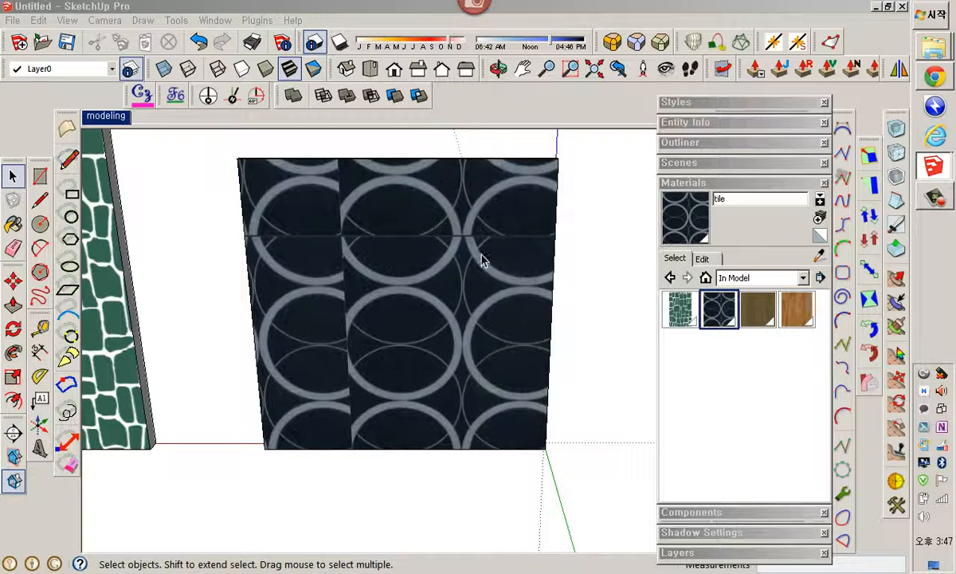
Try repositioning the tile texture on the wall by moving and adjusting its Texture Position pins, then undo it
scroll(482, 371, up, 3)
shift+middle_drag(481, 371, 464, 356)
scroll(454, 340, up, 3)
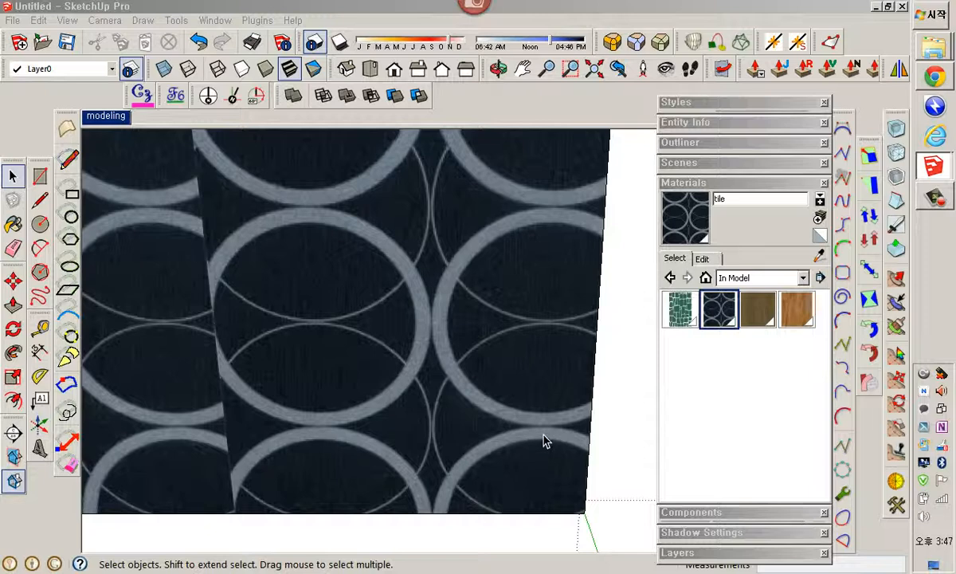
scroll(544, 441, down, 4)
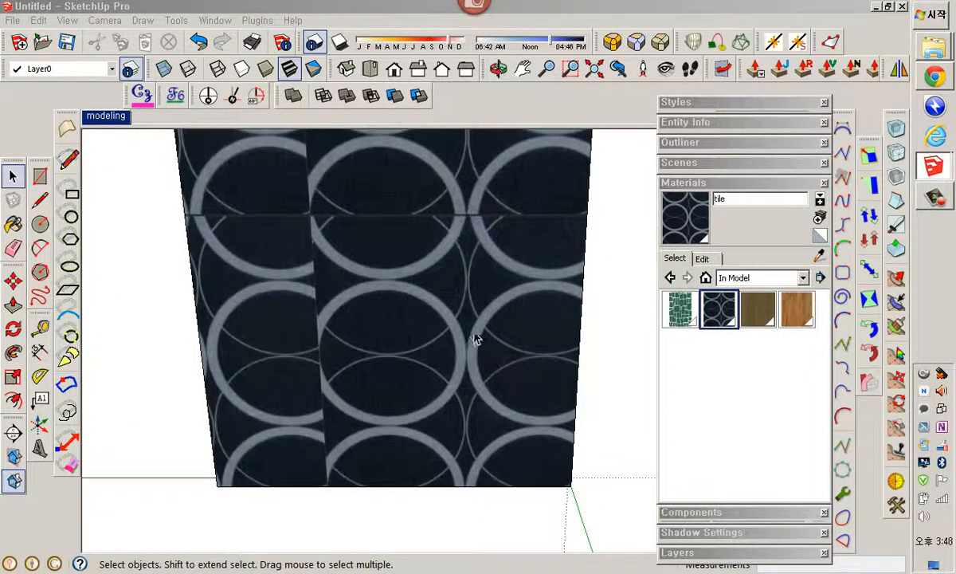
scroll(494, 288, down, 3)
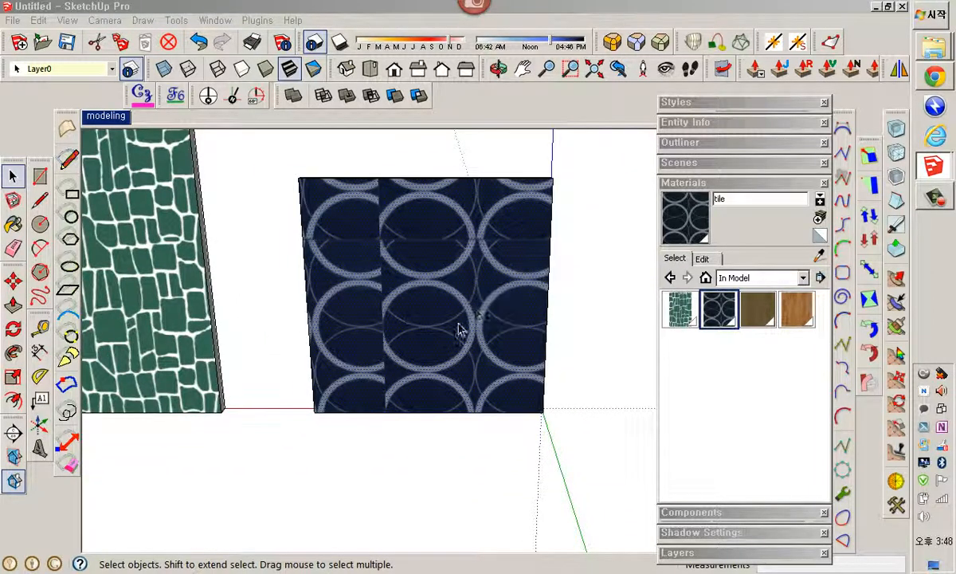
right_click(472, 275)
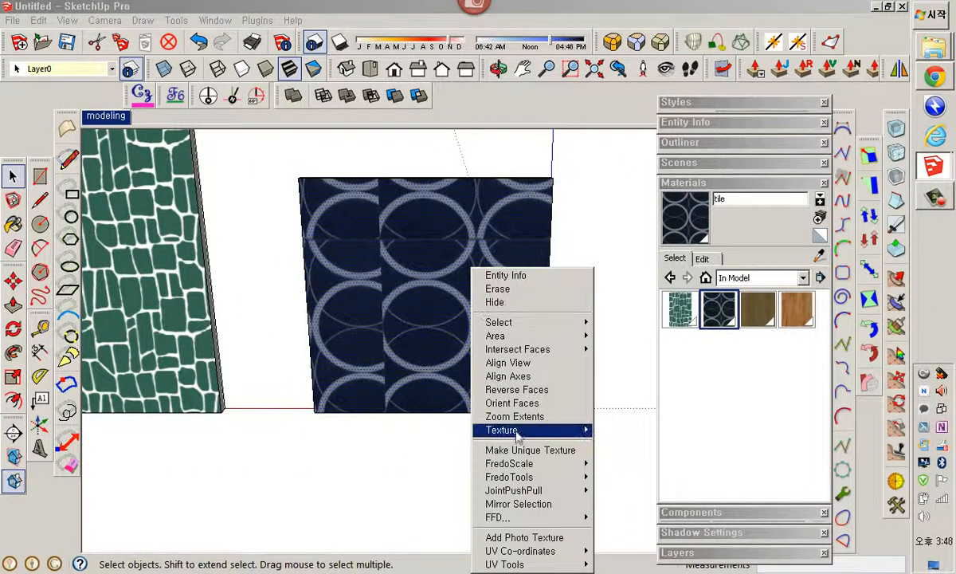
mouse_move(514, 432)
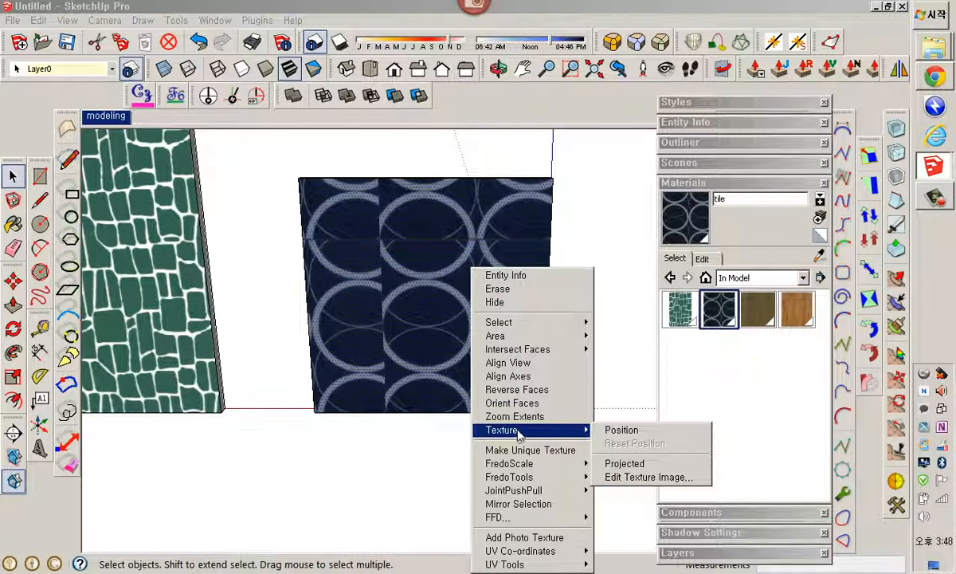
click(620, 431)
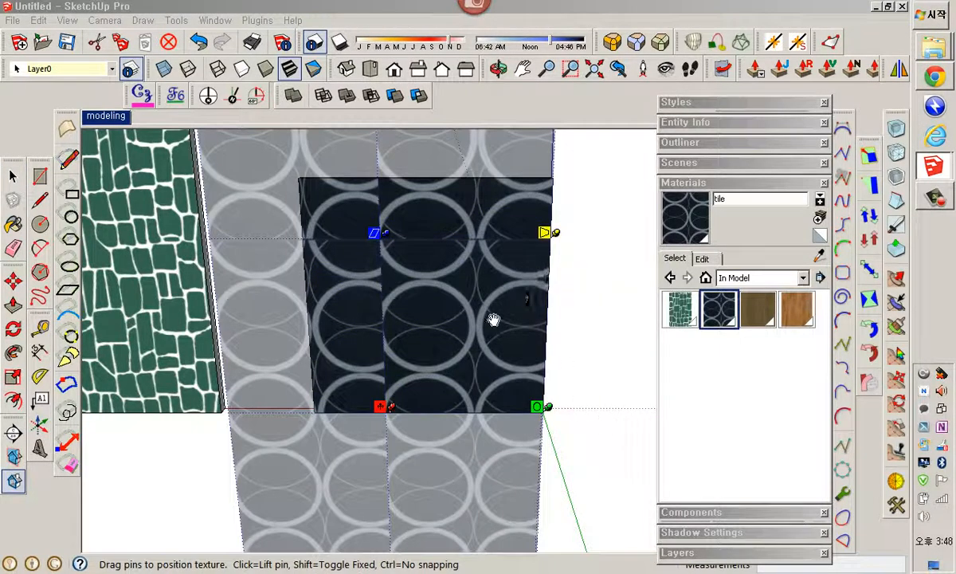
drag(494, 320, 472, 271)
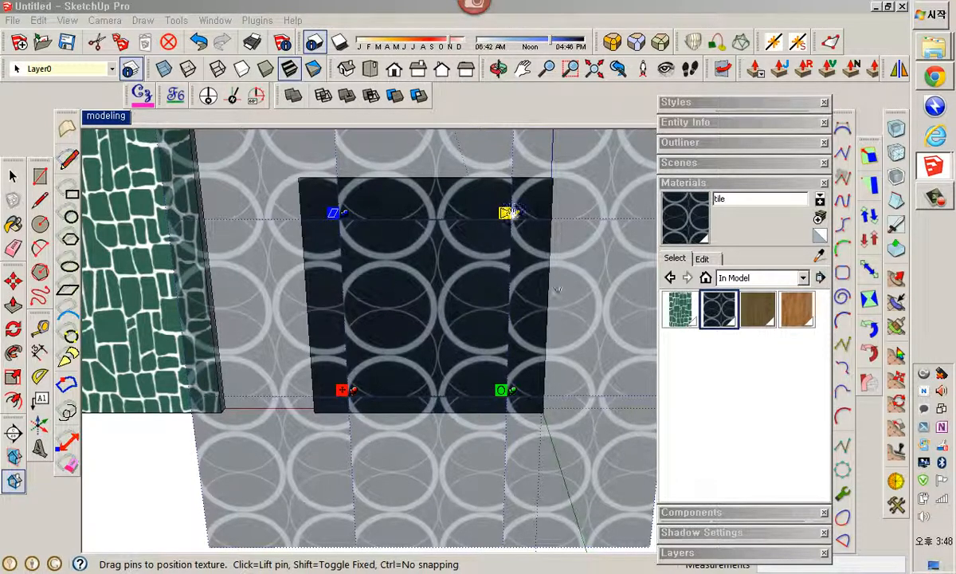
mouse_move(478, 346)
mouse_down()
mouse_move(478, 385)
mouse_move(483, 339)
mouse_move(459, 327)
mouse_move(478, 347)
mouse_up()
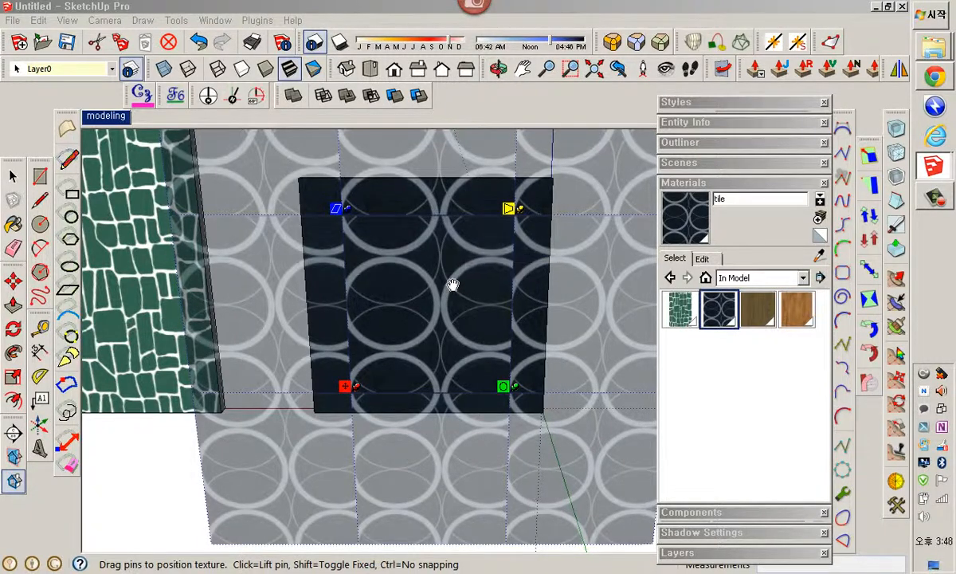
mouse_move(453, 285)
mouse_down()
mouse_move(390, 334)
mouse_move(433, 297)
mouse_move(514, 274)
mouse_move(361, 213)
mouse_move(472, 295)
mouse_move(440, 355)
mouse_move(428, 317)
mouse_move(480, 310)
mouse_move(442, 277)
mouse_up()
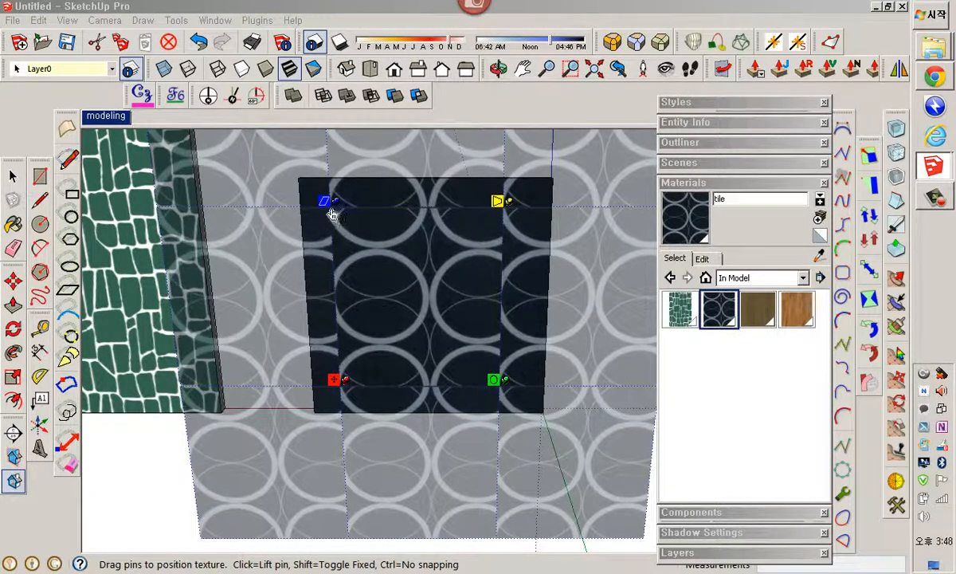
mouse_move(332, 213)
mouse_down()
mouse_move(434, 221)
mouse_move(279, 211)
mouse_move(327, 200)
mouse_move(330, 150)
mouse_move(338, 281)
mouse_move(346, 214)
mouse_move(335, 185)
mouse_move(427, 195)
mouse_move(331, 192)
mouse_move(402, 192)
mouse_move(337, 209)
mouse_up()
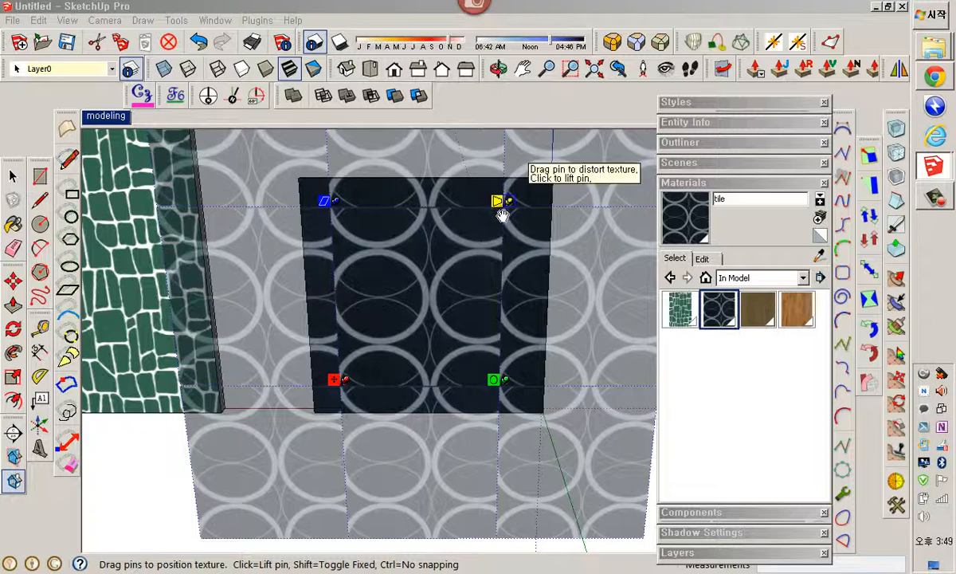
mouse_move(502, 216)
mouse_down()
mouse_move(584, 214)
mouse_move(515, 198)
mouse_move(515, 164)
mouse_move(514, 223)
mouse_move(474, 270)
mouse_move(420, 289)
mouse_move(498, 231)
mouse_up()
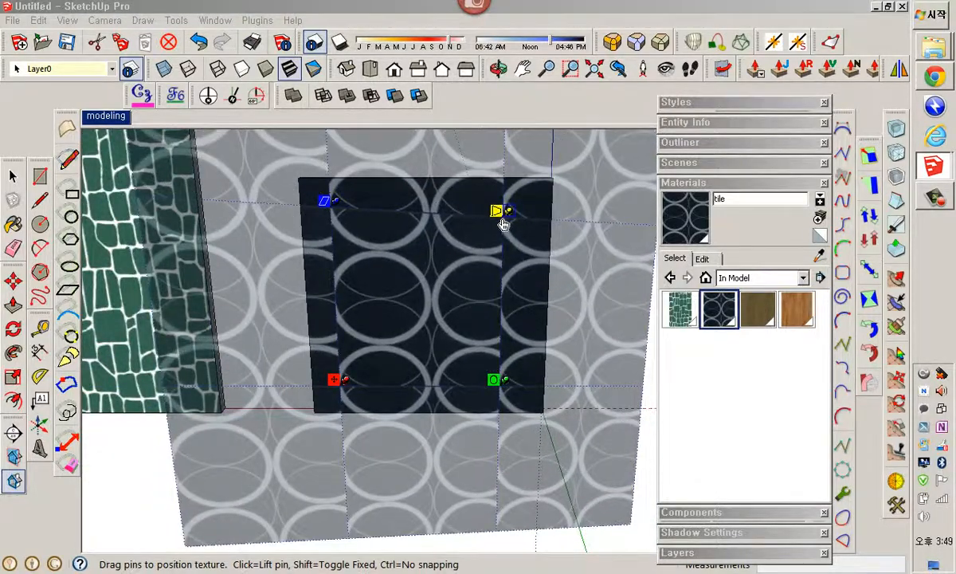
key(ctrl+z)
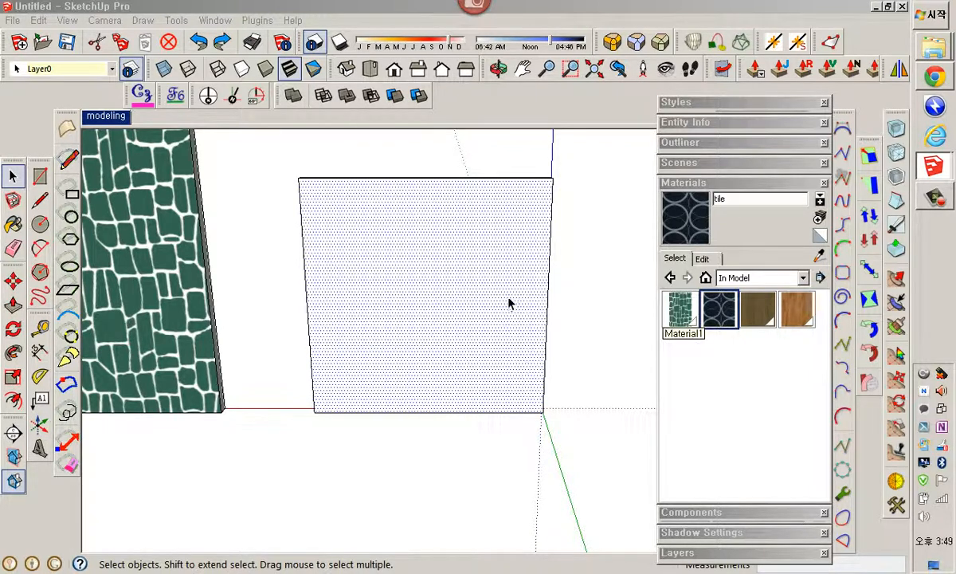
Paint the blank wall again with the tile material
click(720, 309)
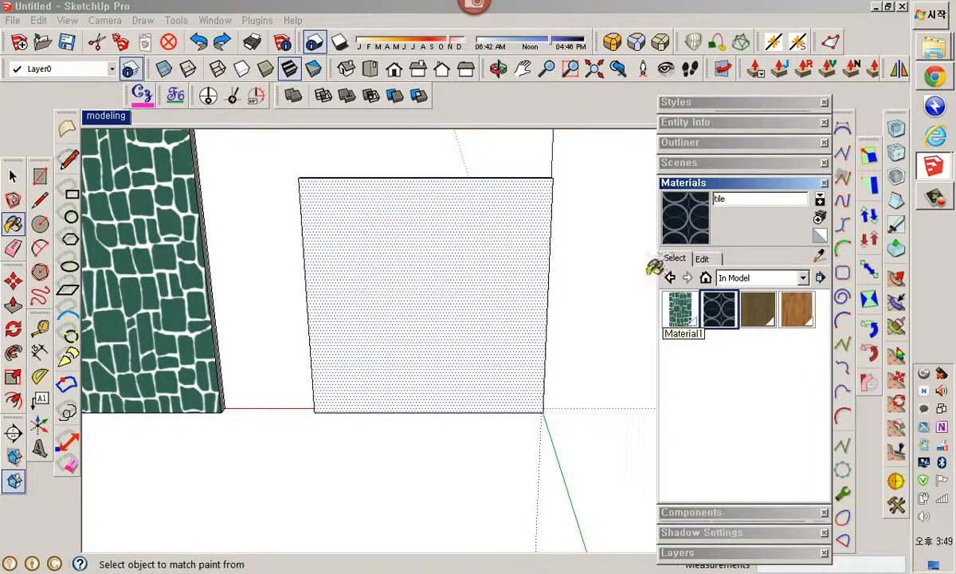
click(469, 293)
key(space)
Reposition the tile texture on the wall by moving it and adjusting its pins, then finish positioning
right_click(455, 270)
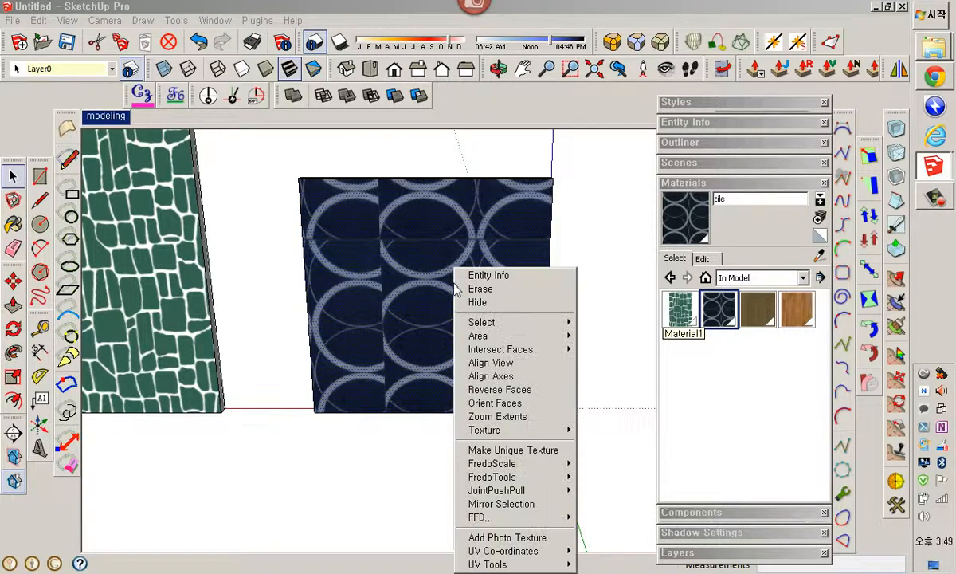
mouse_move(537, 430)
click(602, 429)
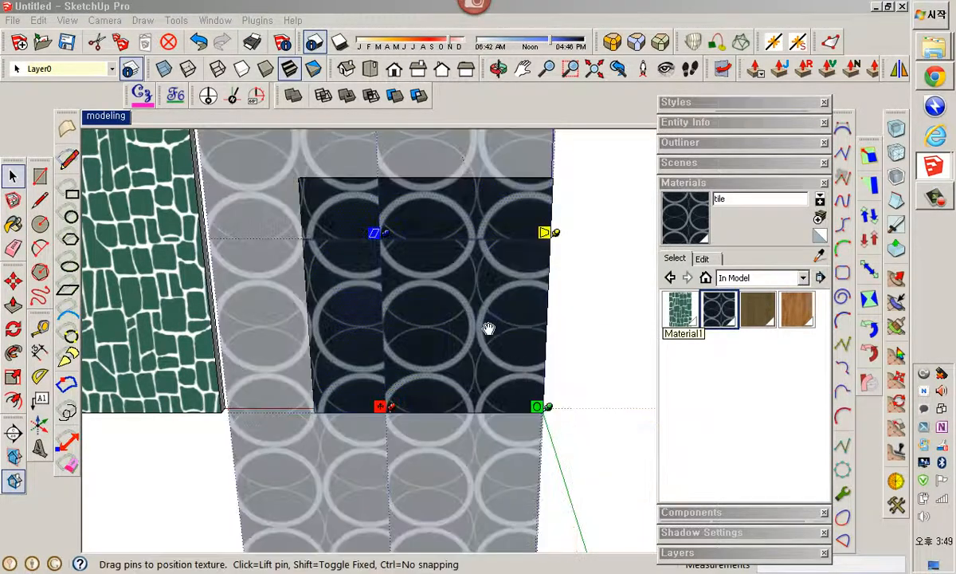
drag(488, 328, 432, 294)
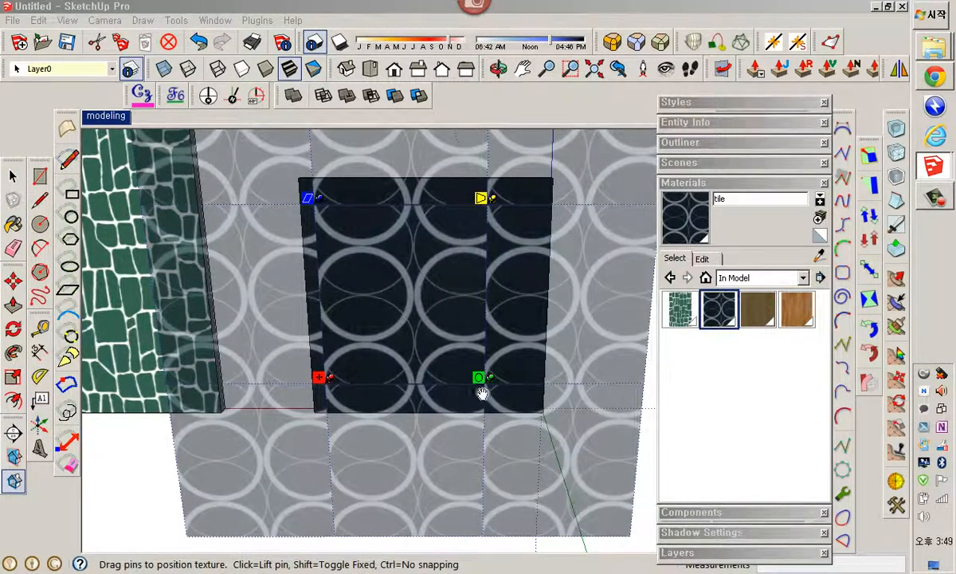
drag(486, 388, 458, 392)
drag(429, 341, 466, 339)
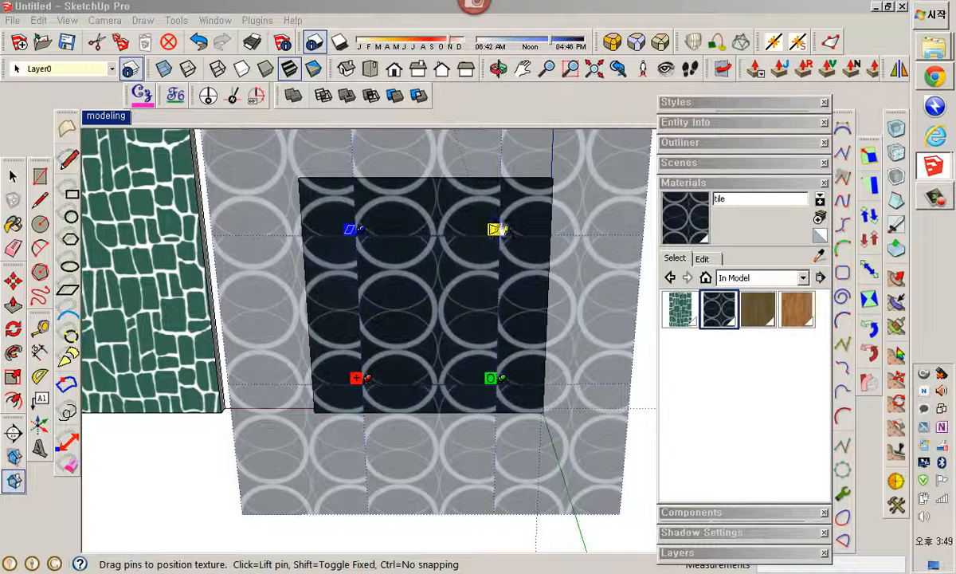
mouse_move(419, 309)
mouse_down()
mouse_move(414, 282)
mouse_move(419, 298)
mouse_up()
right_click(414, 297)
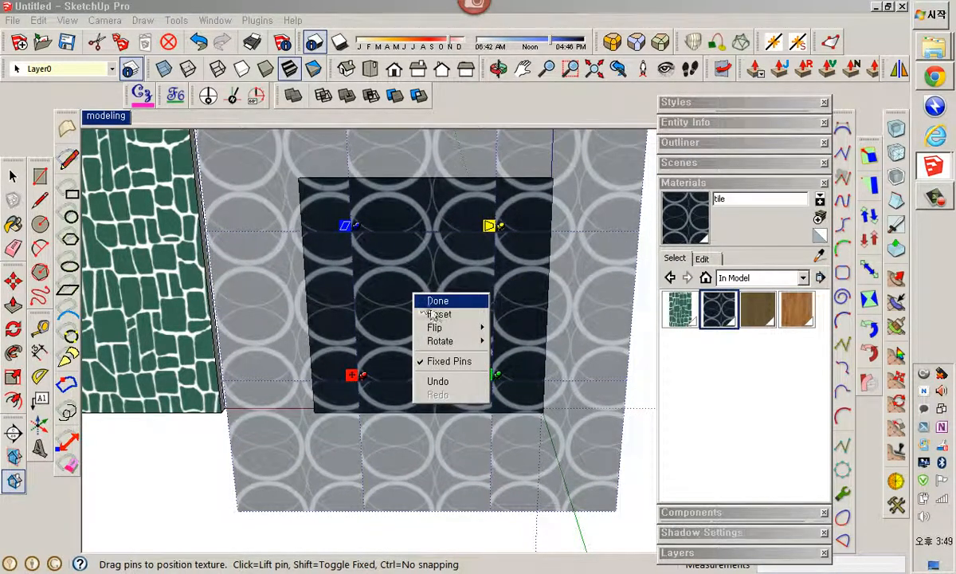
click(432, 303)
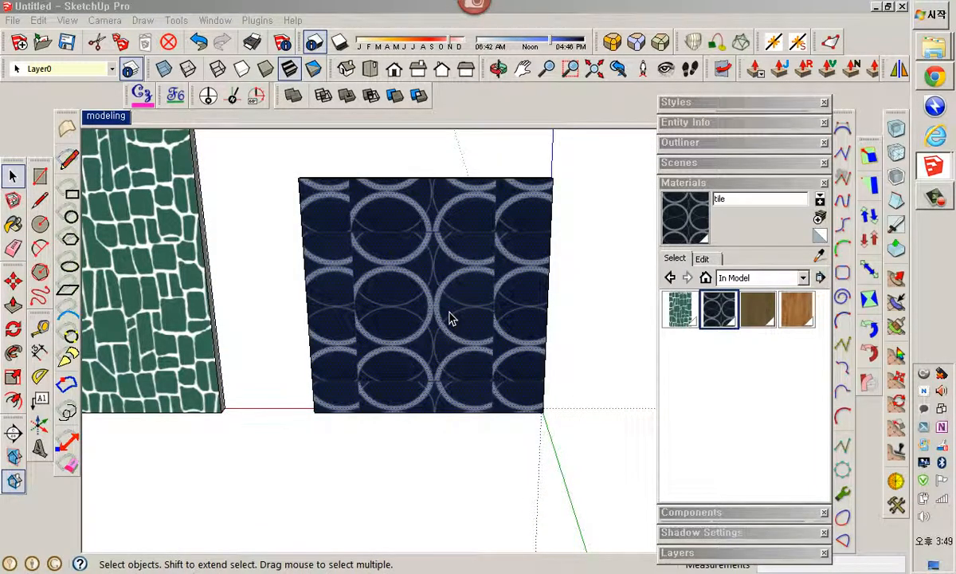
Draw a rectangle on the tiled wall face, select it, and make its texture unique
scroll(430, 333, up, 5)
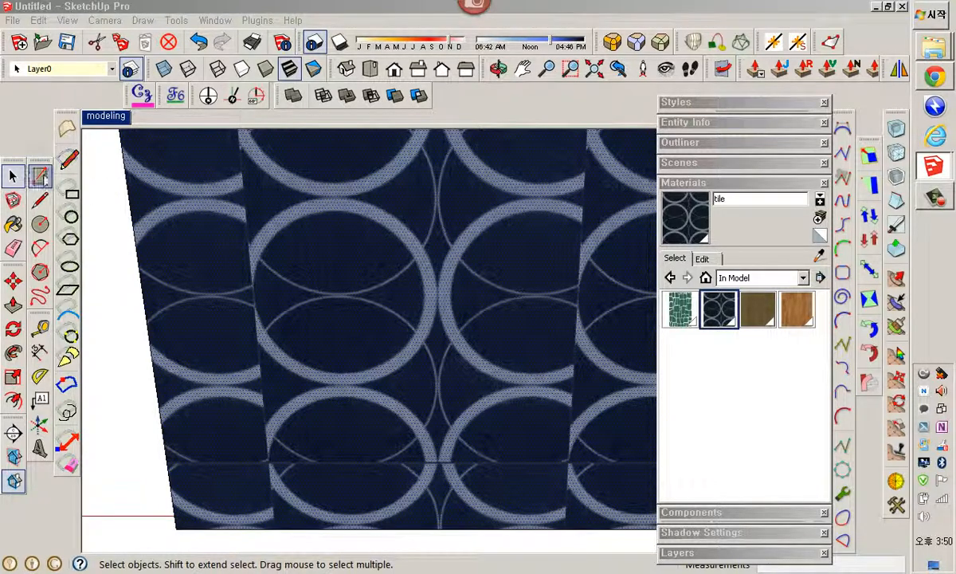
click(38, 176)
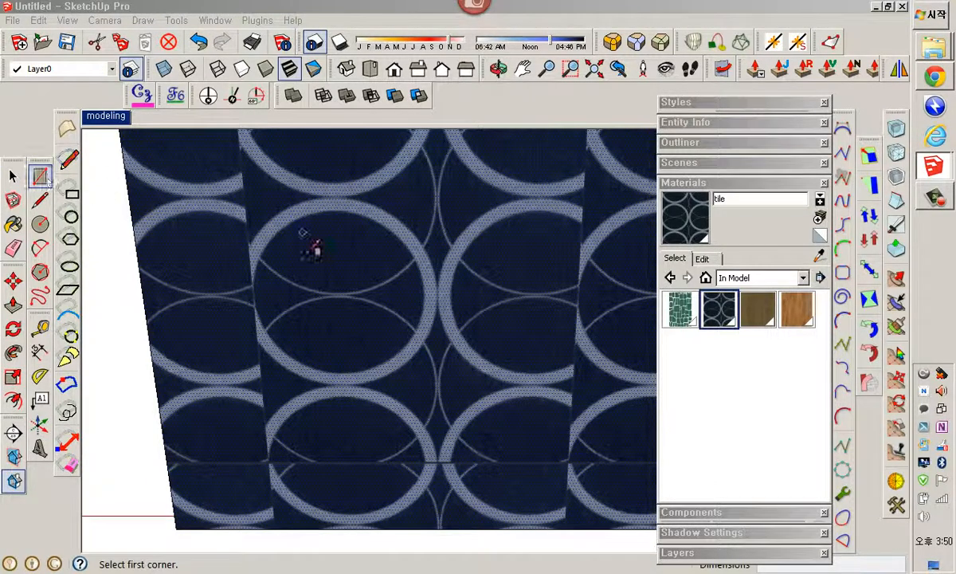
click(335, 197)
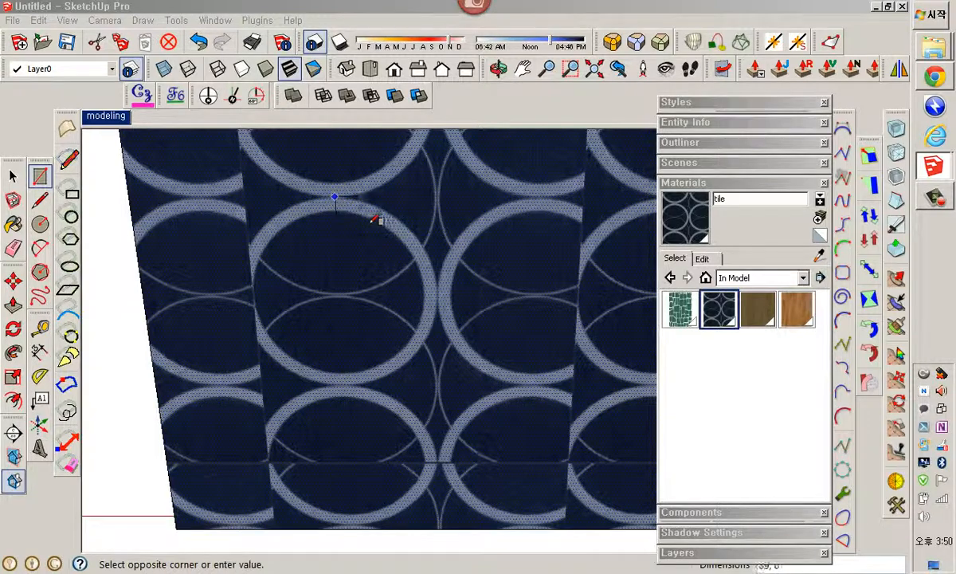
click(538, 384)
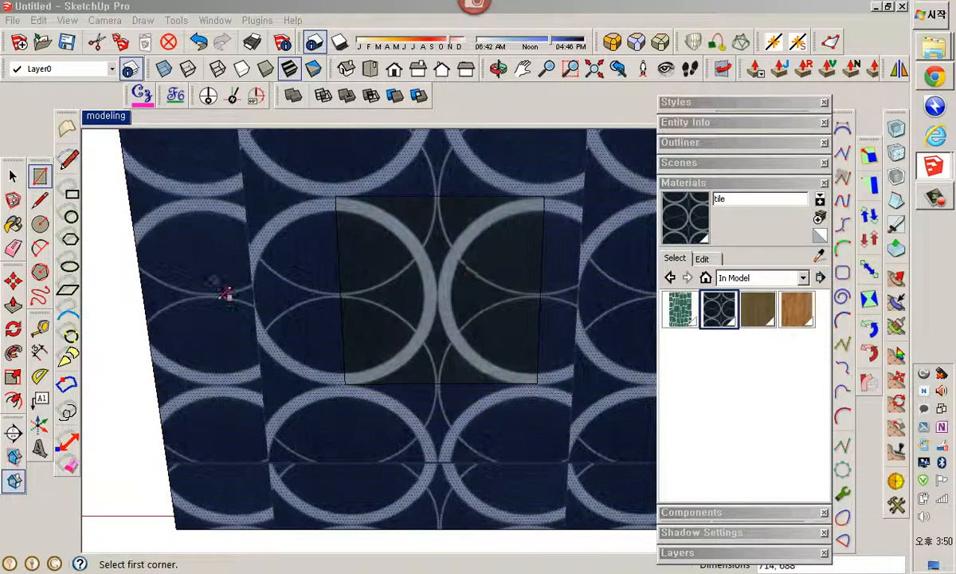
key(space)
click(429, 281)
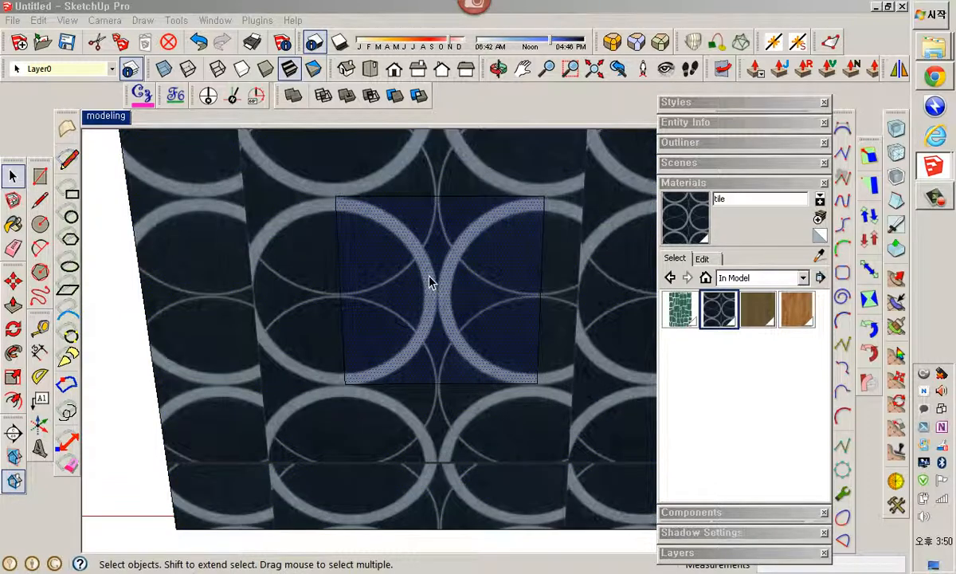
right_click(429, 274)
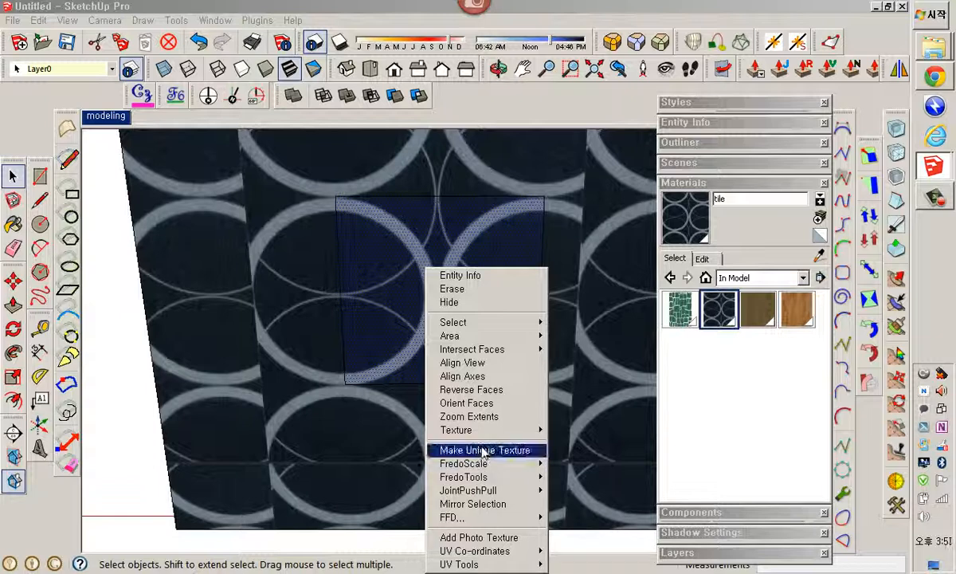
click(482, 451)
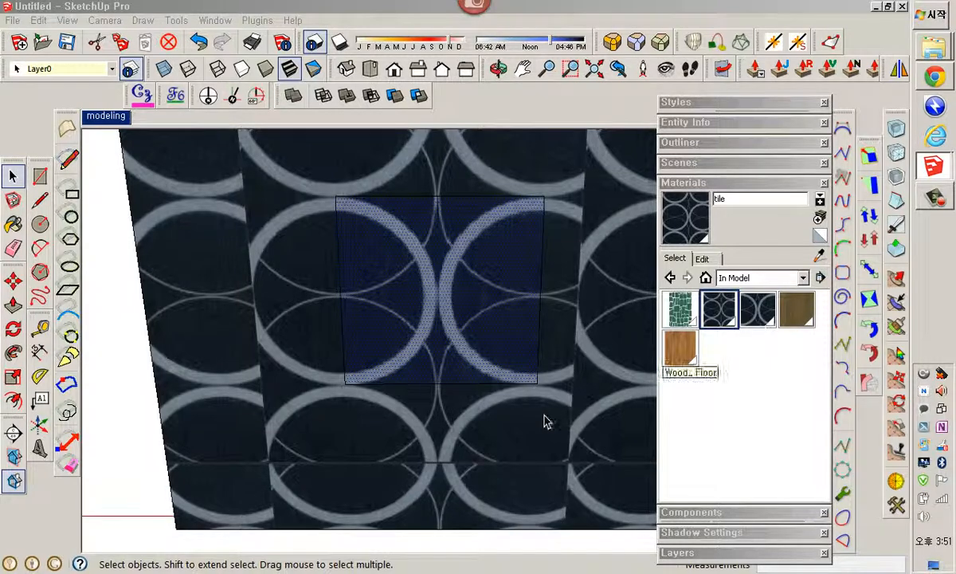
Paint the wall and the rectangle with the Default material
middle_drag(544, 420, 455, 440)
scroll(455, 440, down, 5)
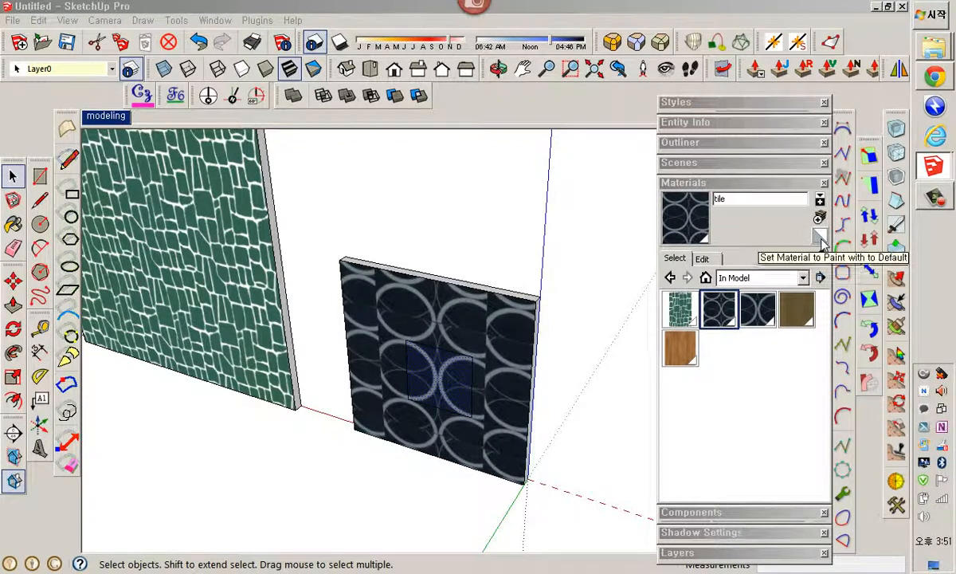
click(819, 236)
click(478, 351)
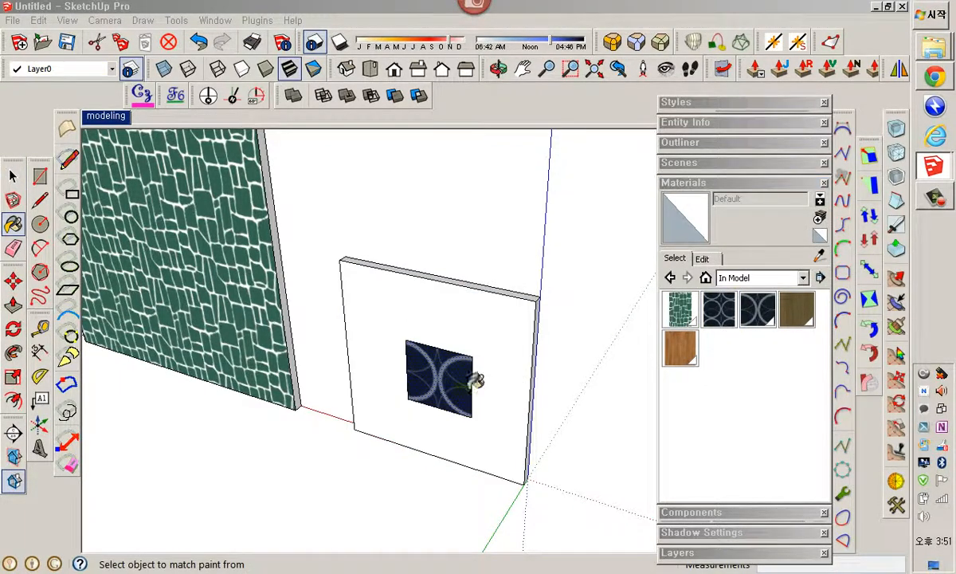
click(458, 384)
Erase the rectangle's edges from the wall with the Eraser
key(e)
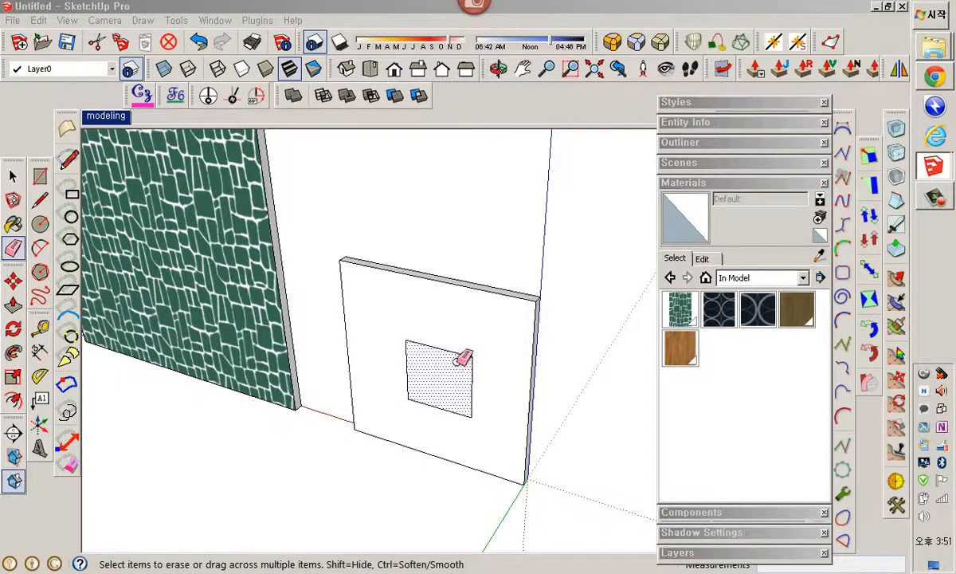
click(434, 348)
click(407, 380)
click(472, 402)
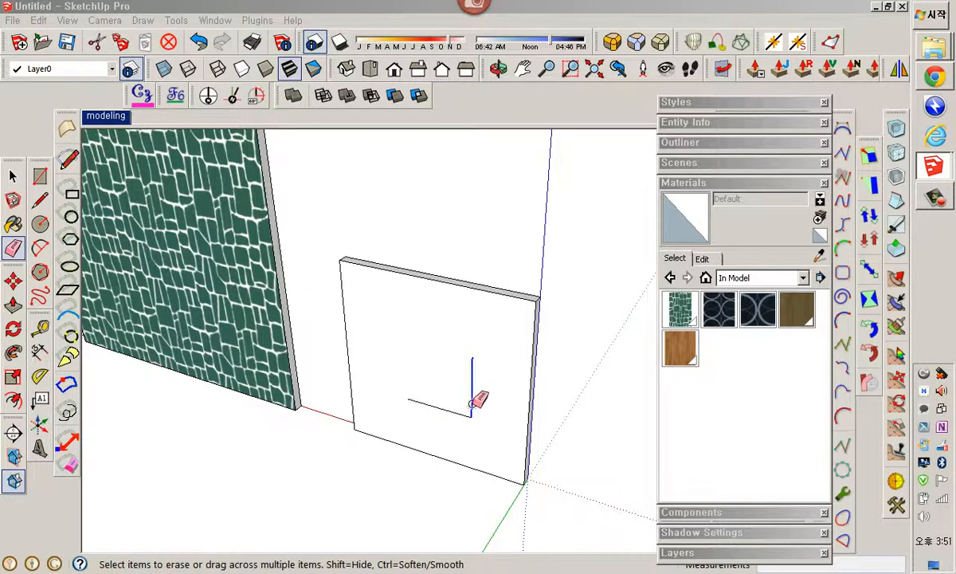
click(457, 414)
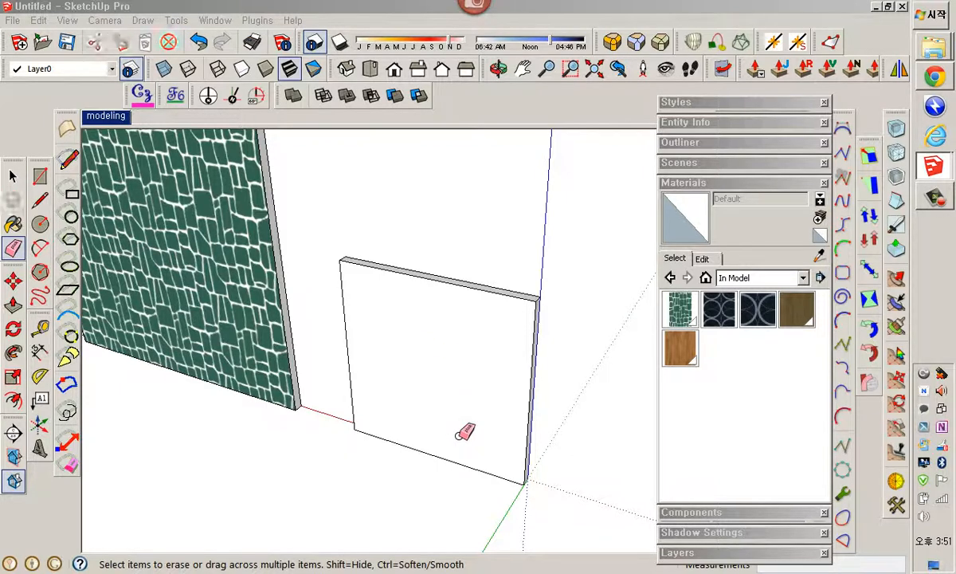
Paint the wall with the tile#1 material and inspect the pattern up close
click(758, 310)
click(455, 376)
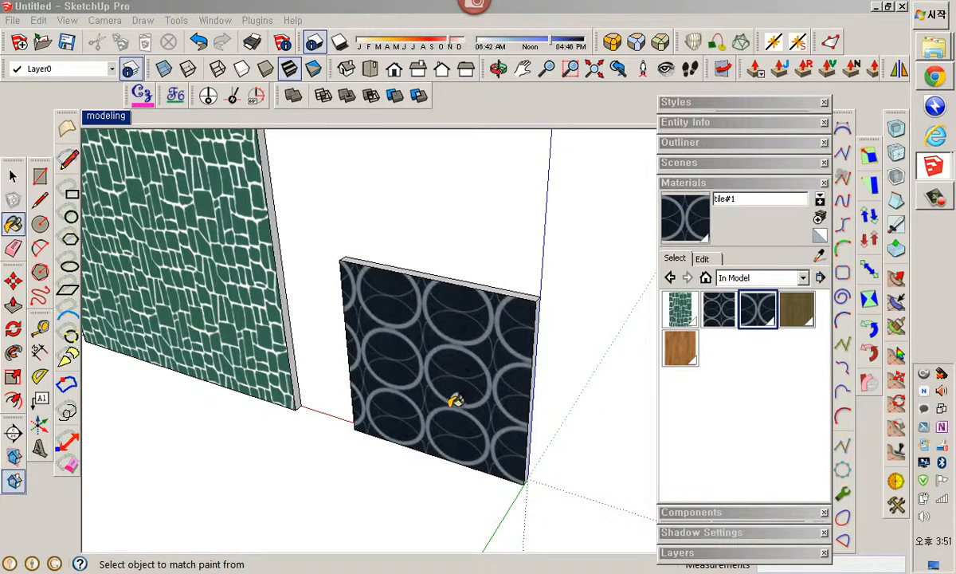
middle_drag(455, 401, 519, 333)
scroll(496, 373, up, 2)
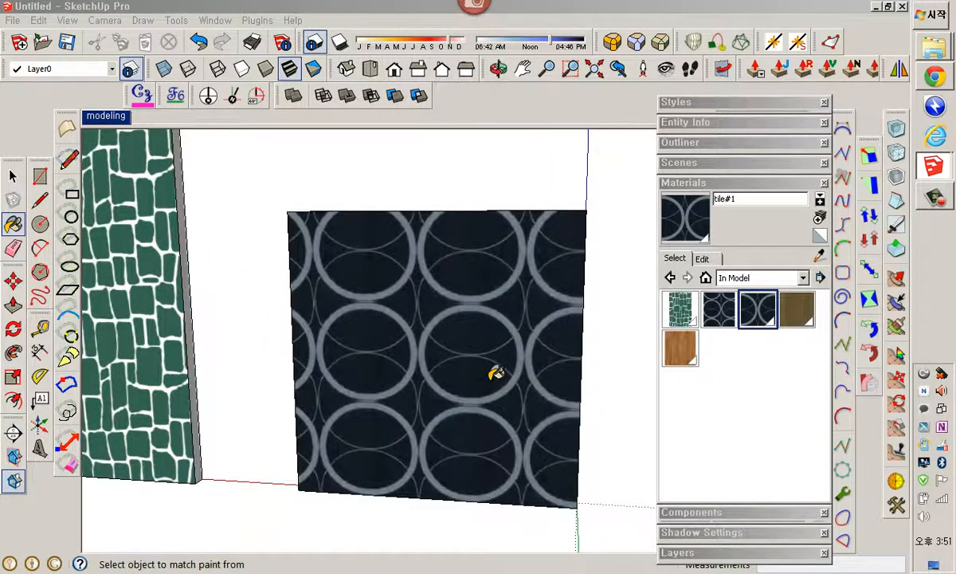
scroll(358, 318, up, 3)
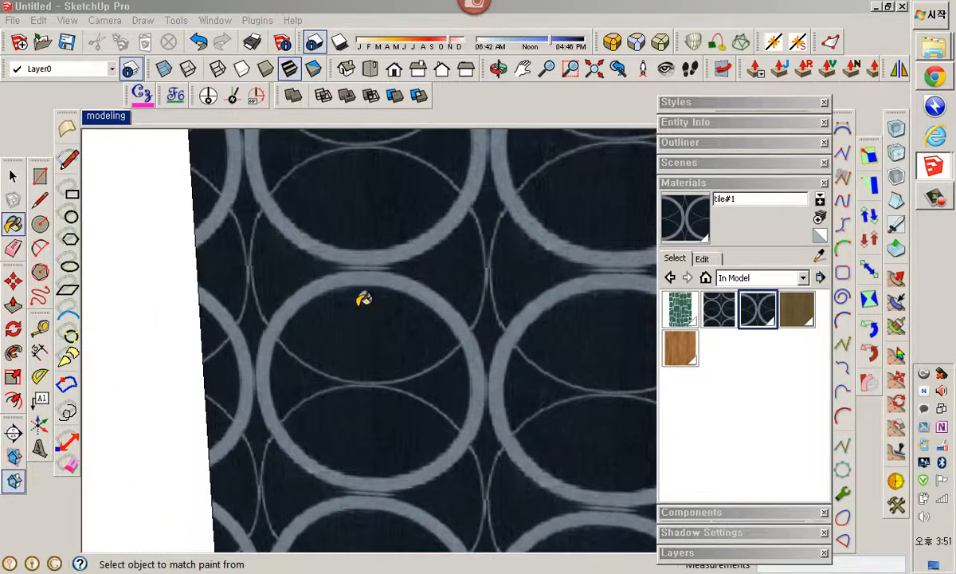
scroll(442, 405, down, 2)
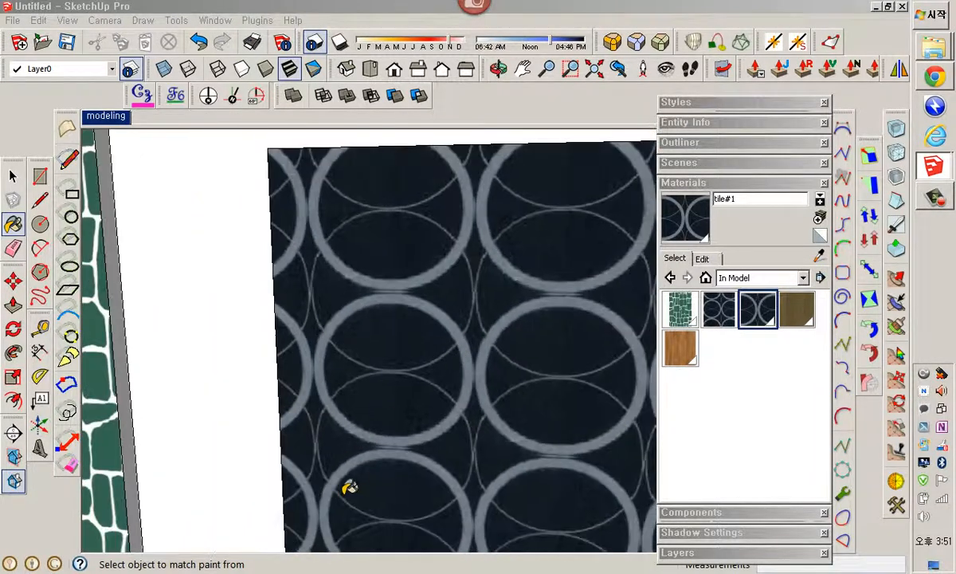
Paint the tile#1 wall with the Default material
scroll(584, 469, down, 1)
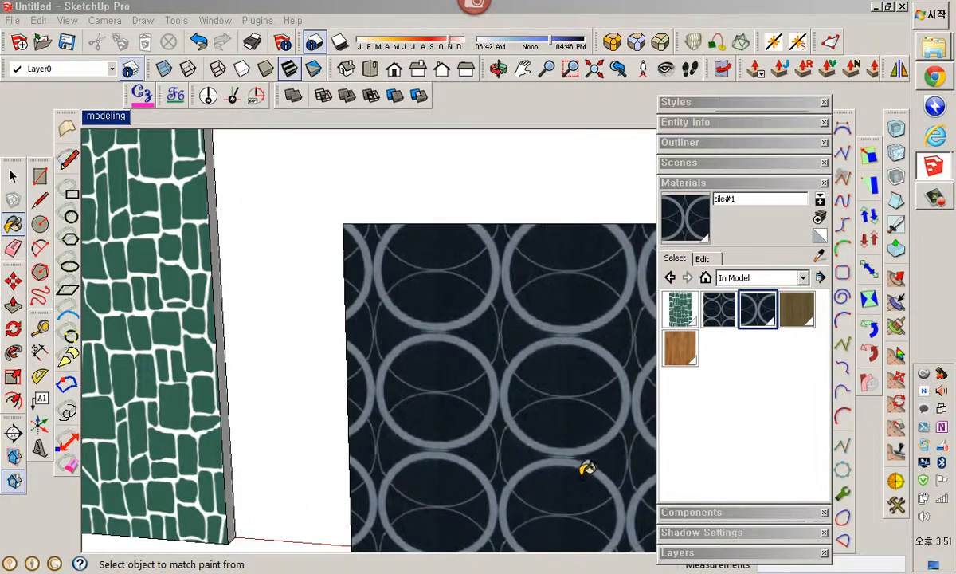
middle_drag(585, 454, 474, 418)
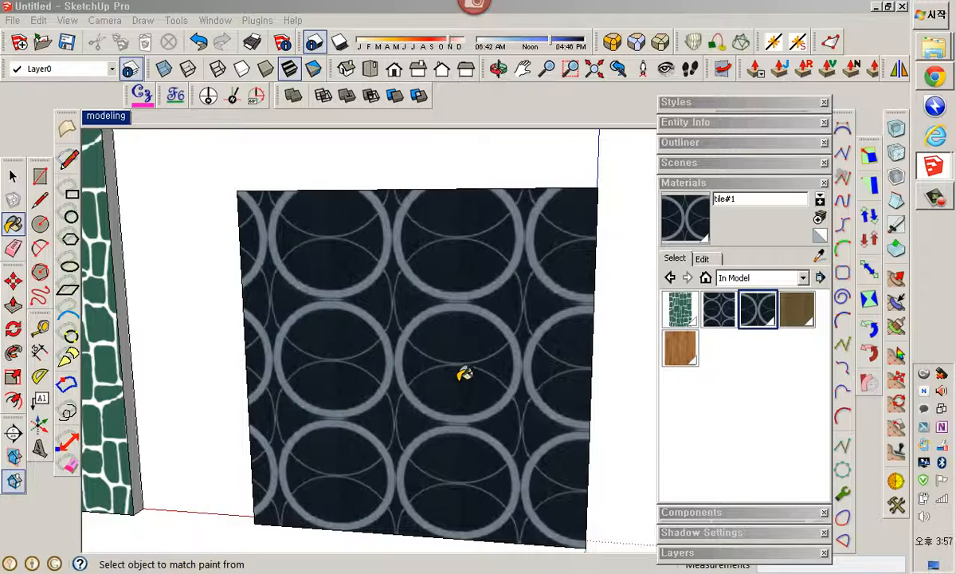
scroll(525, 367, down, 6)
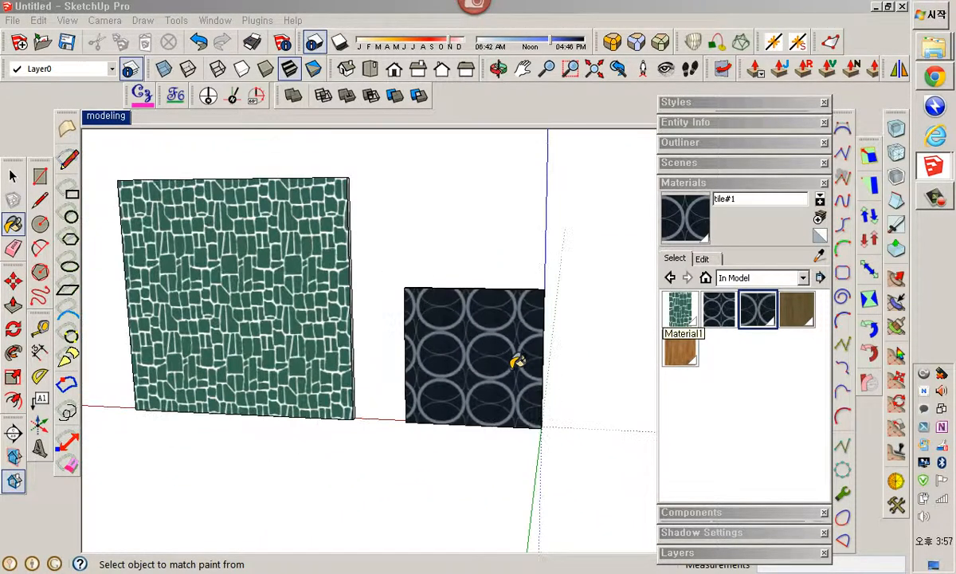
shift+middle_drag(518, 362, 438, 394)
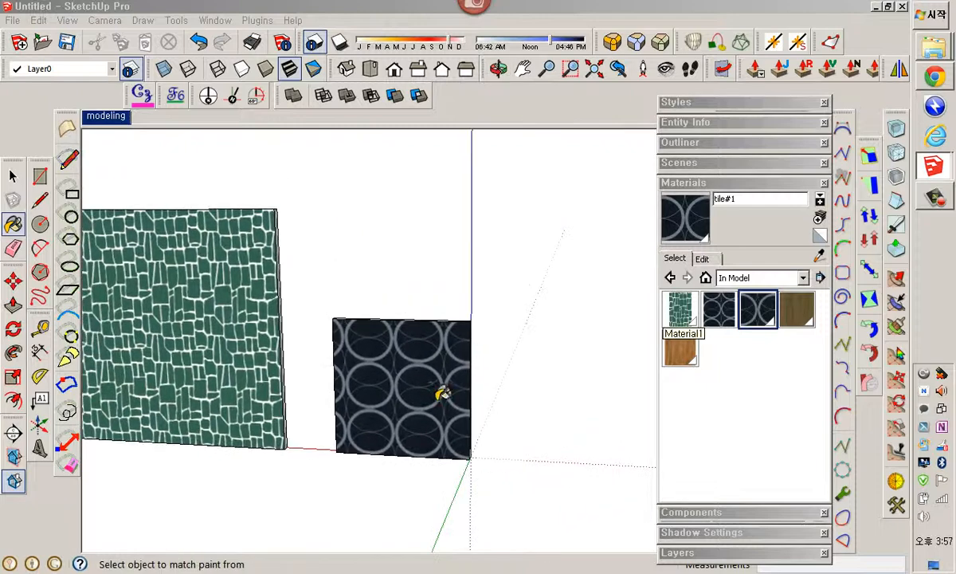
click(820, 236)
click(362, 406)
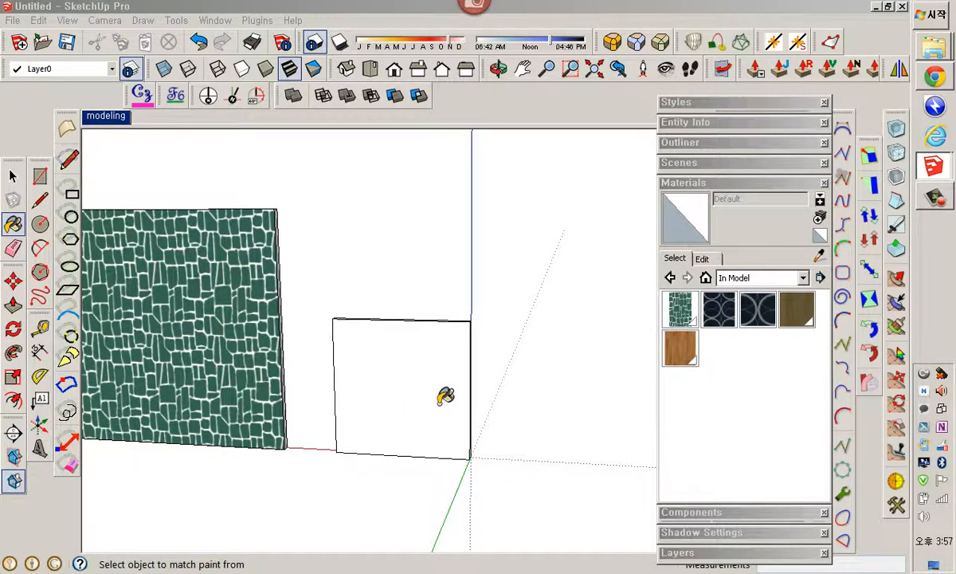
key(space)
scroll(446, 392, down, 1)
middle_drag(447, 391, 485, 381)
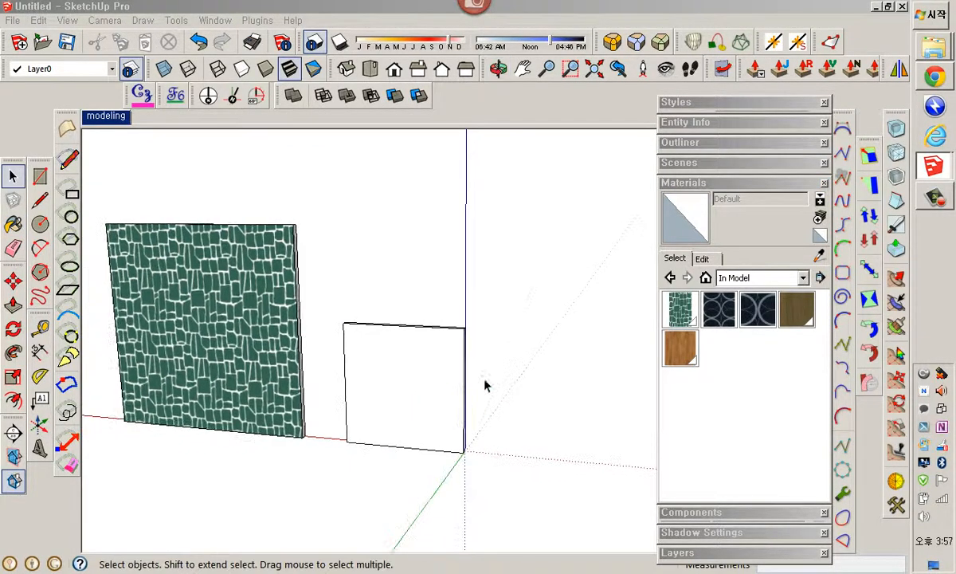
right_click(748, 314)
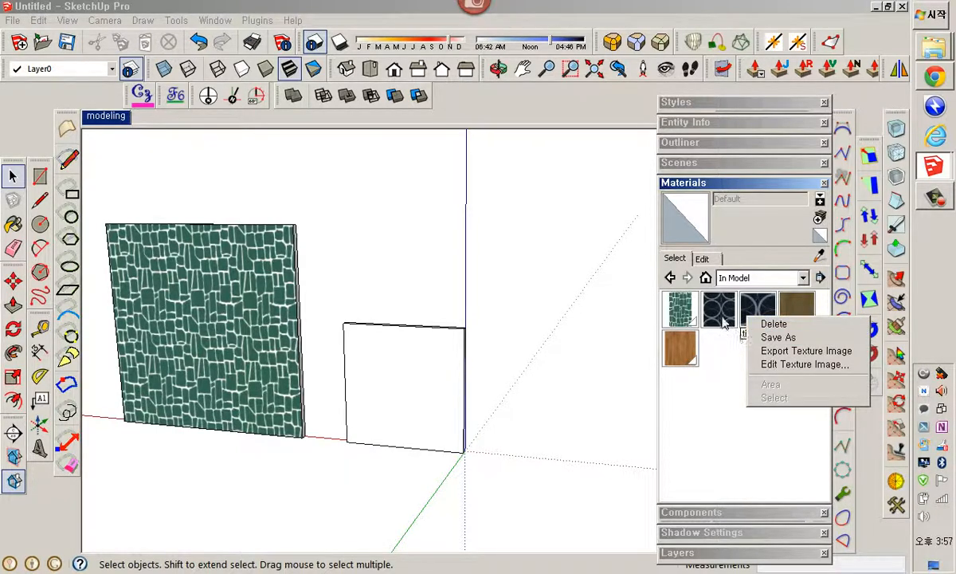
click(723, 356)
Set the wood1 material's texture size to 2000 by 2000
middle_drag(379, 382, 50, 351)
scroll(428, 372, up, 2)
scroll(429, 374, up, 1)
middle_drag(508, 390, 474, 335)
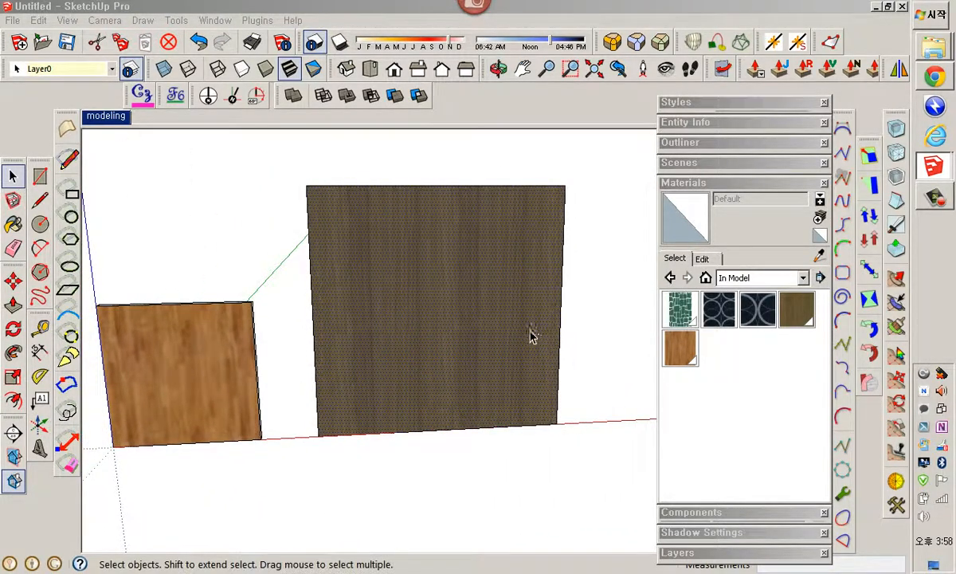
click(702, 258)
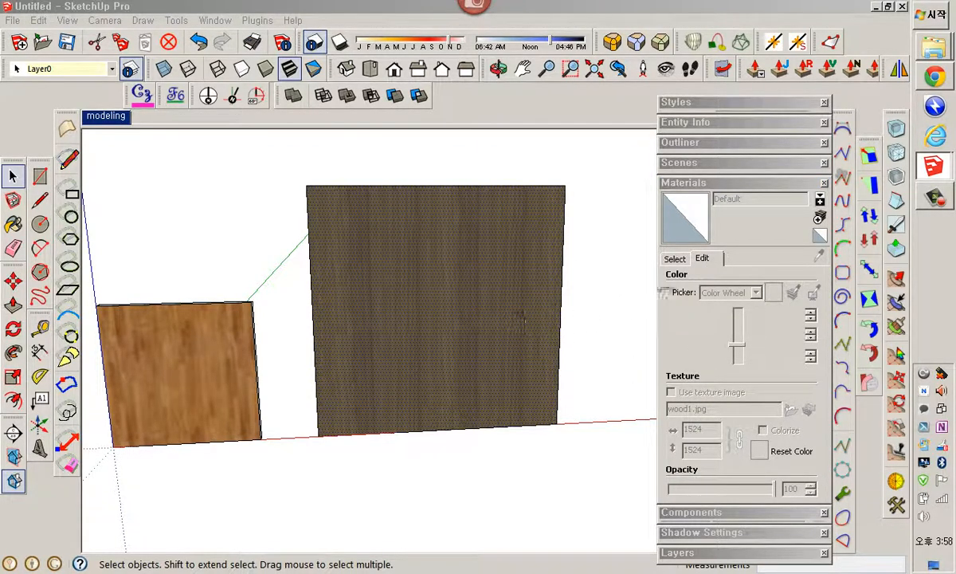
click(675, 259)
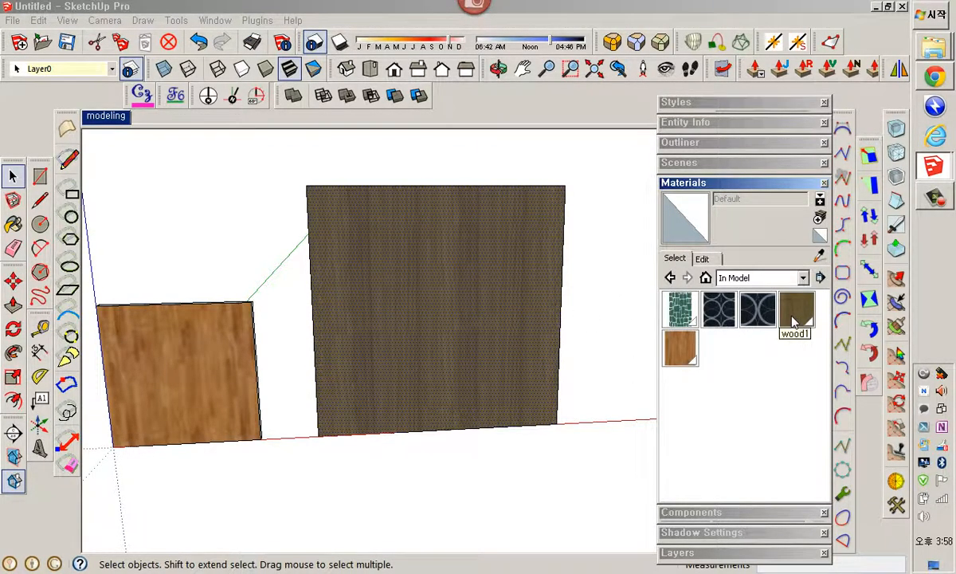
click(794, 311)
click(702, 258)
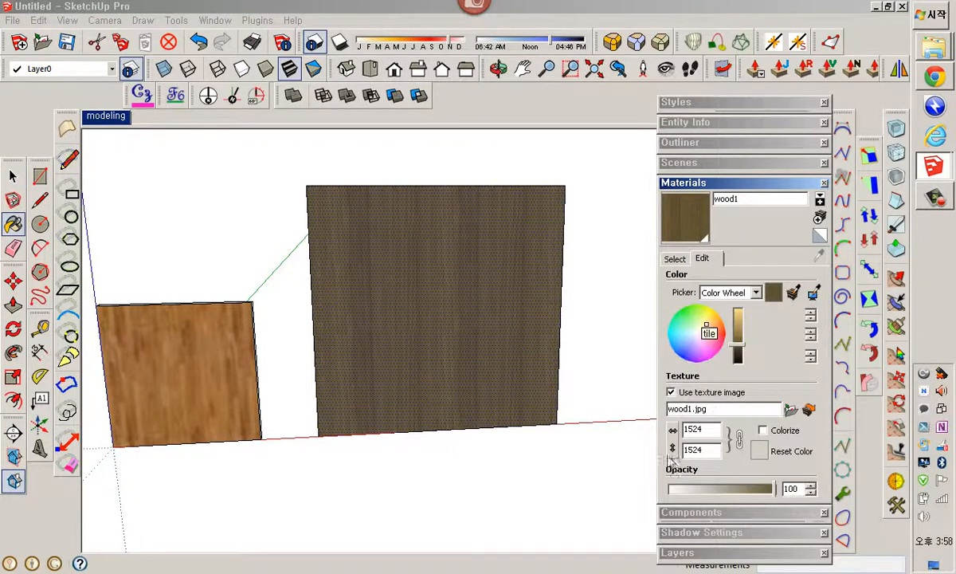
double_click(716, 431)
text(2000)
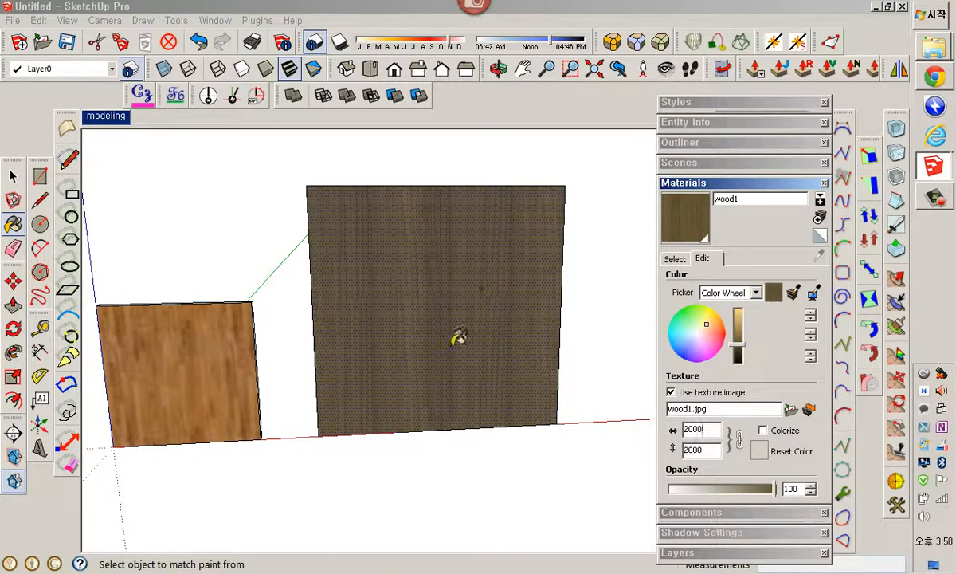
Reposition the wood1 texture on the wall by moving a texture pin
right_click(452, 311)
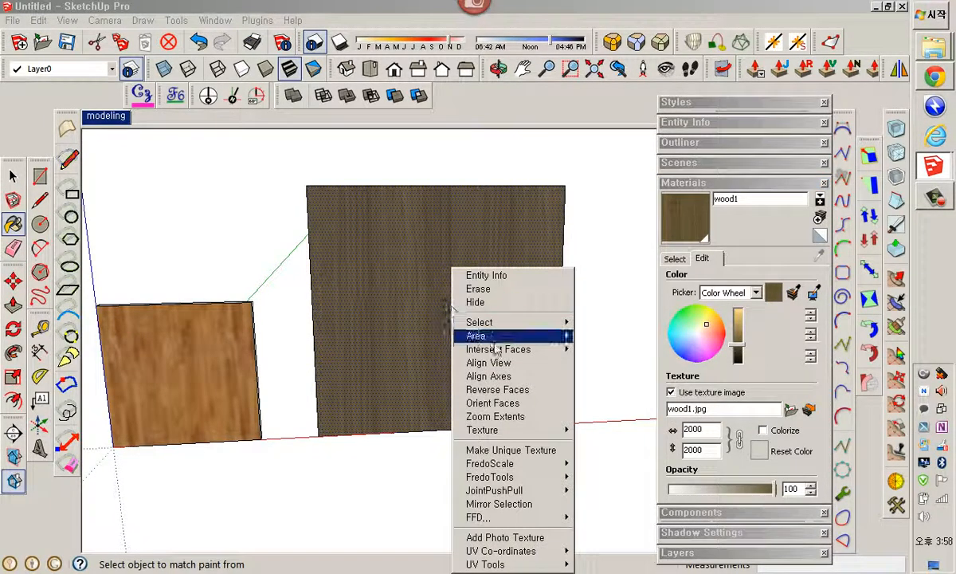
mouse_move(526, 429)
click(601, 430)
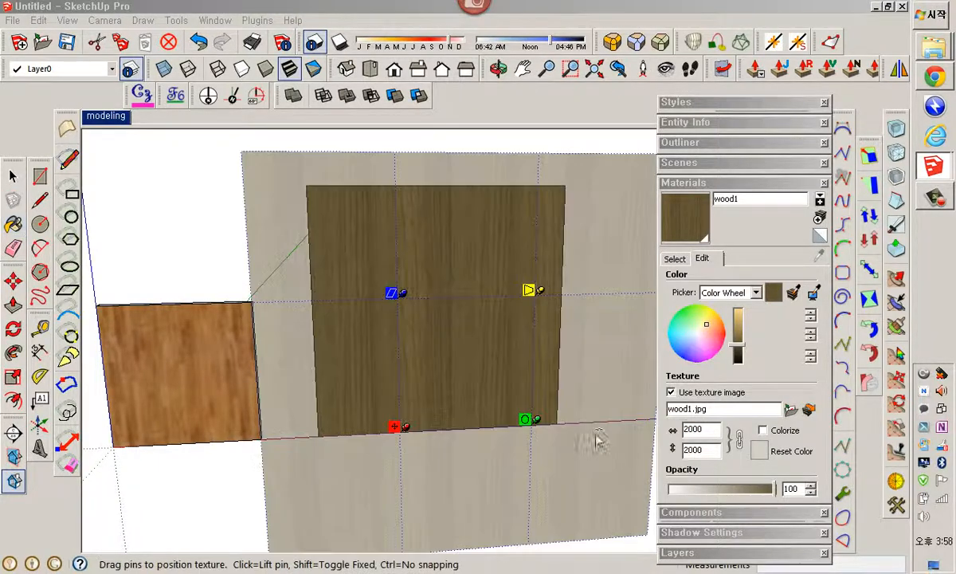
drag(531, 429, 595, 423)
right_click(508, 390)
click(521, 392)
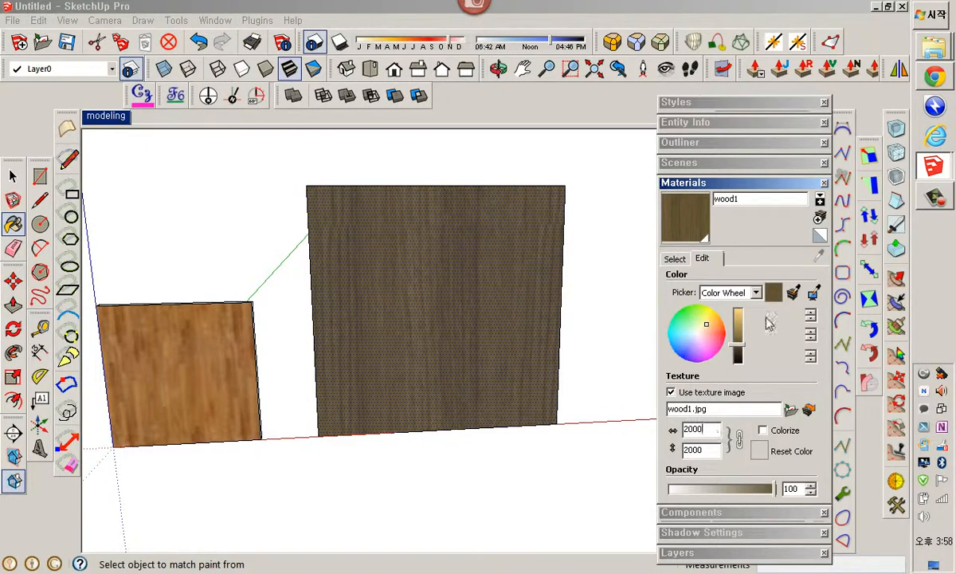
Browse the SketchUp Wood materials folder and the 7강 folder to locate wood1.jpg
mouse_move(939, 49)
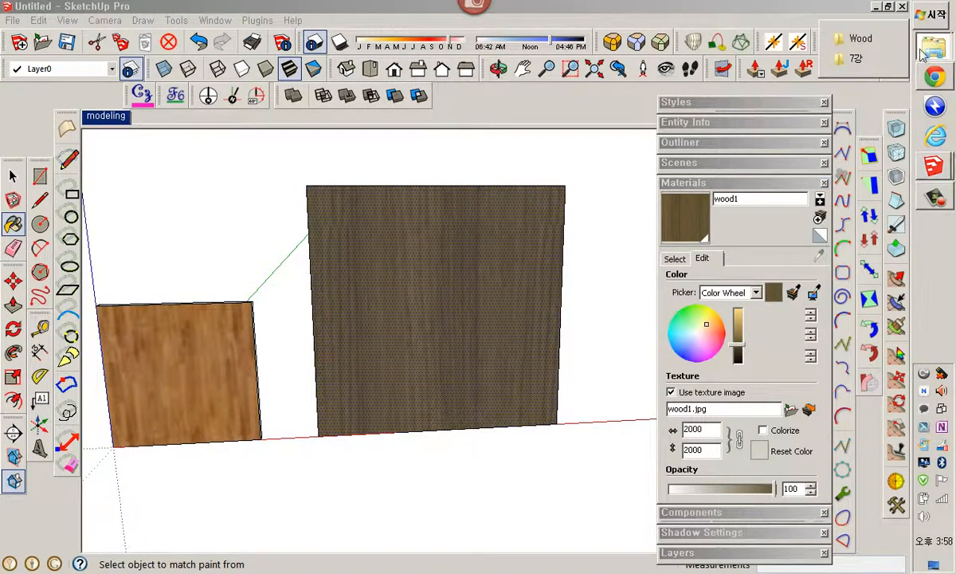
click(862, 48)
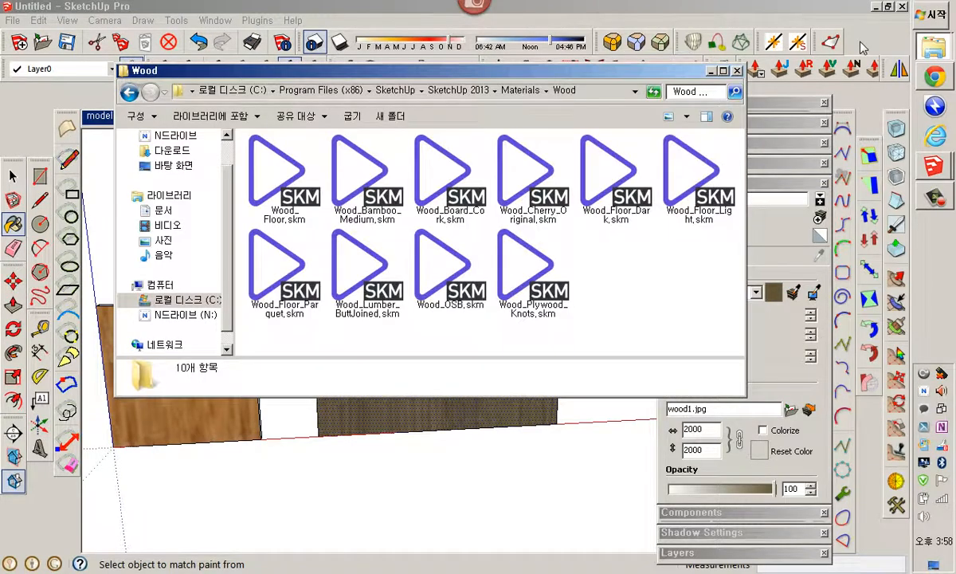
click(737, 71)
click(925, 57)
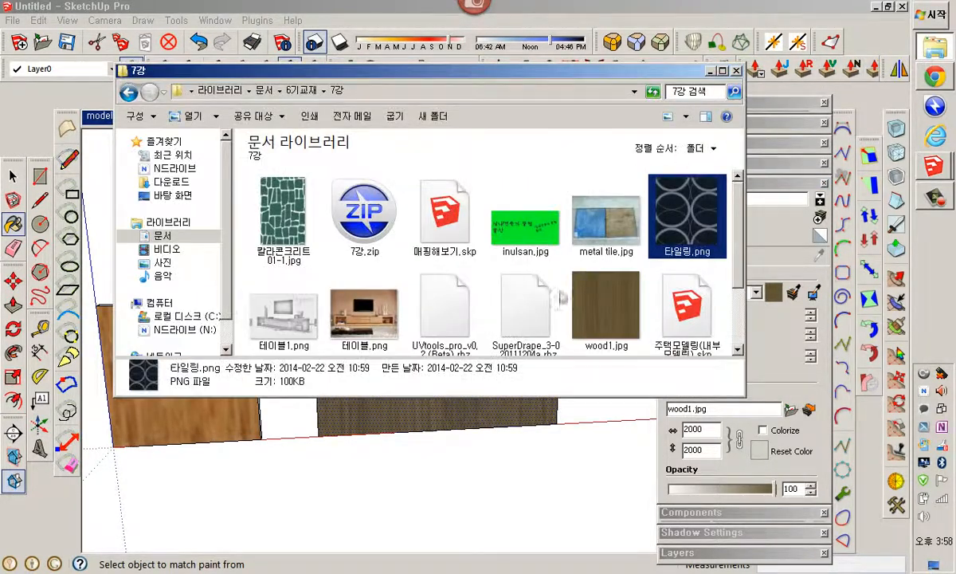
click(608, 319)
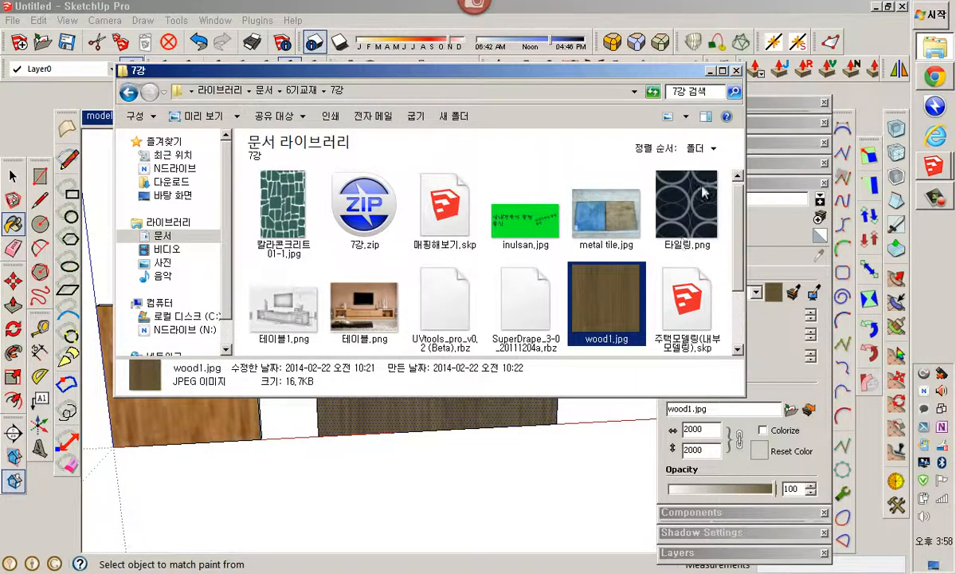
right_click(621, 293)
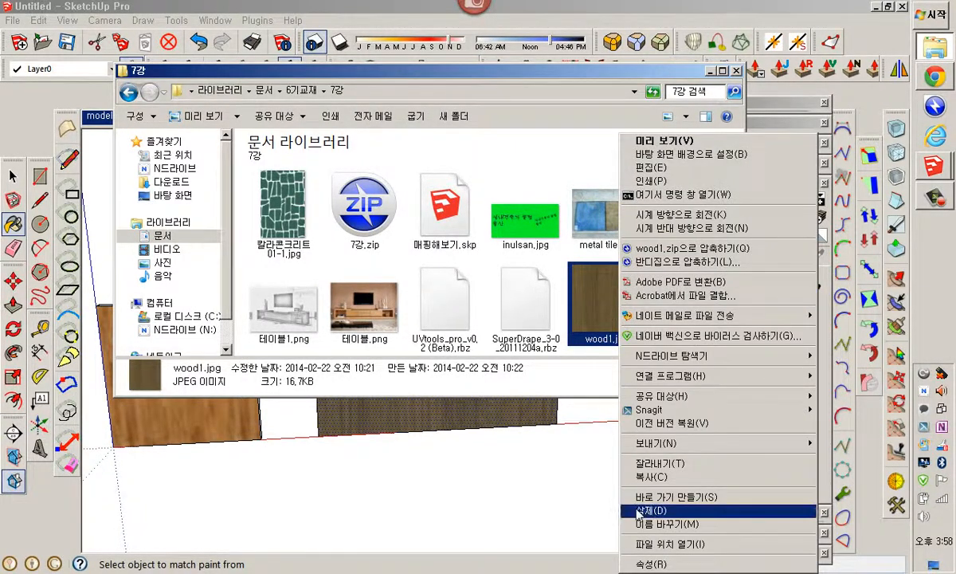
click(601, 322)
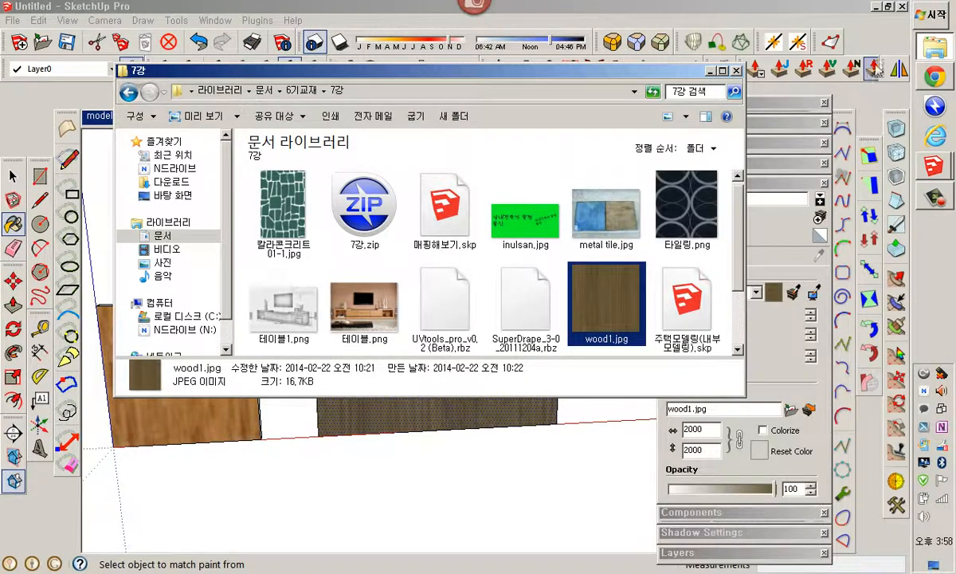
Switch to XnView and examine the image properties of wood1.jpg
click(876, 8)
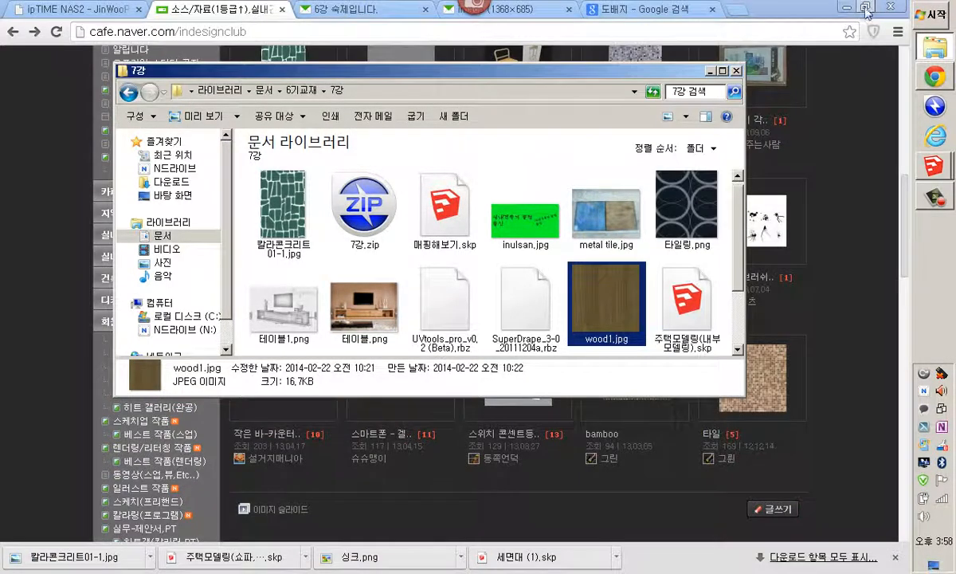
click(817, 9)
drag(404, 69, 545, 59)
double_click(199, 190)
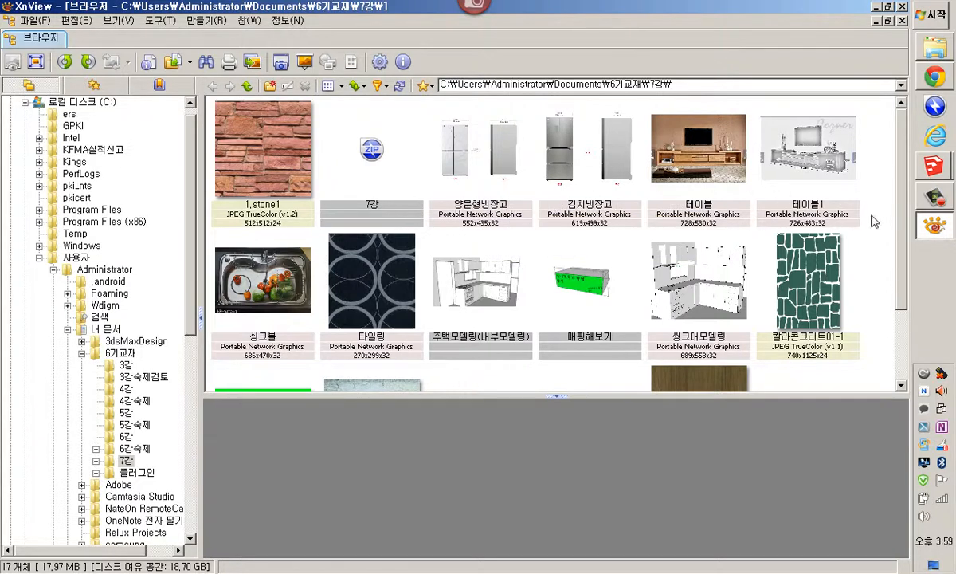
click(902, 319)
click(705, 332)
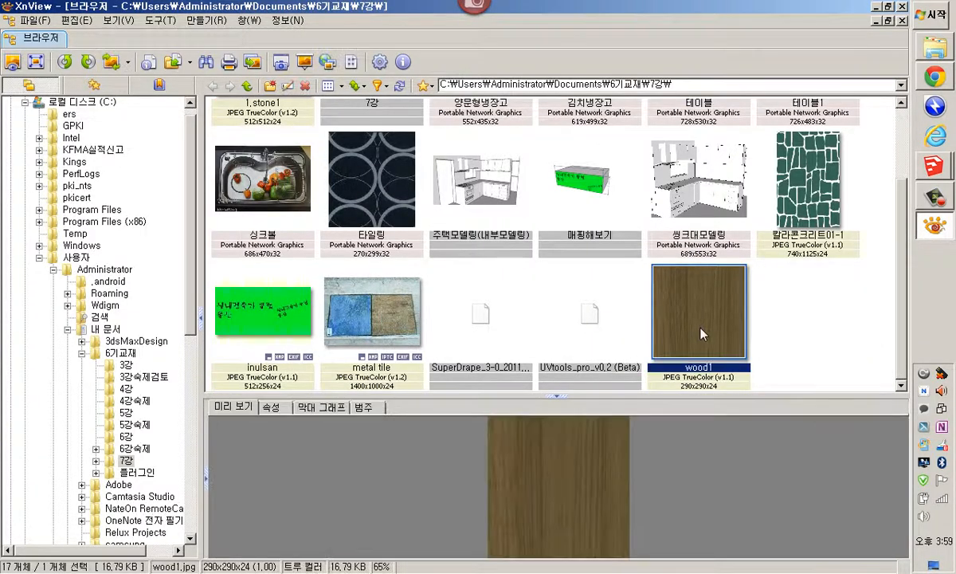
click(271, 407)
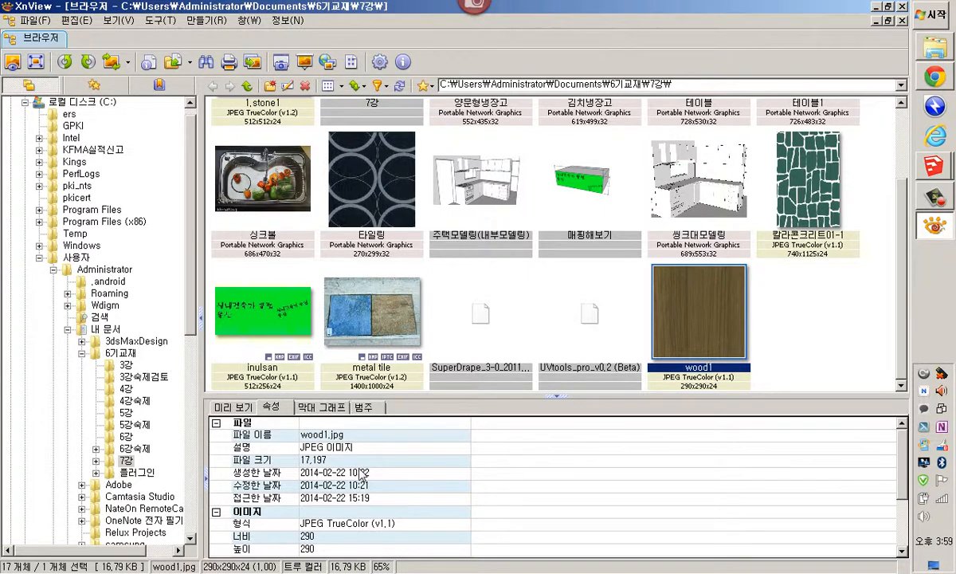
click(621, 502)
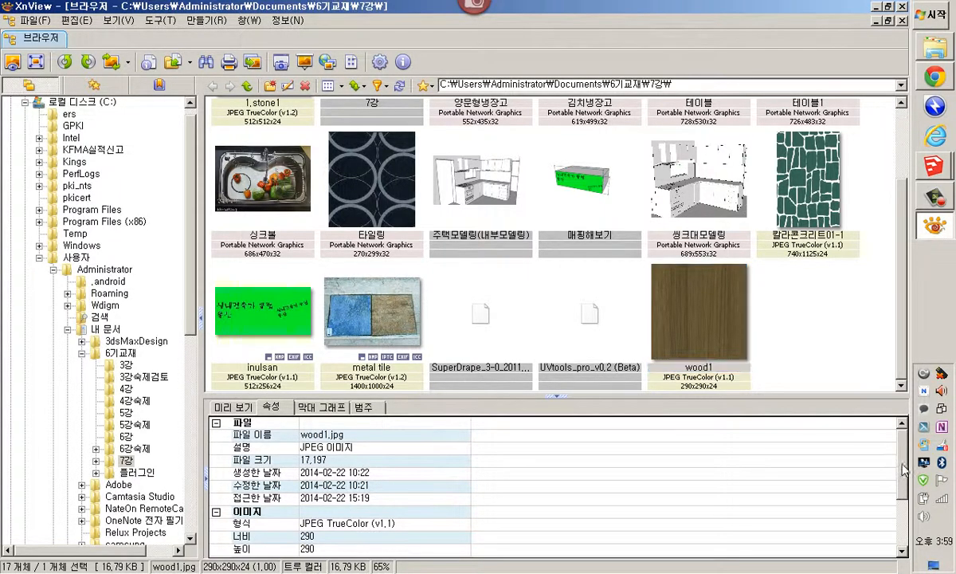
scroll(510, 510, down, 2)
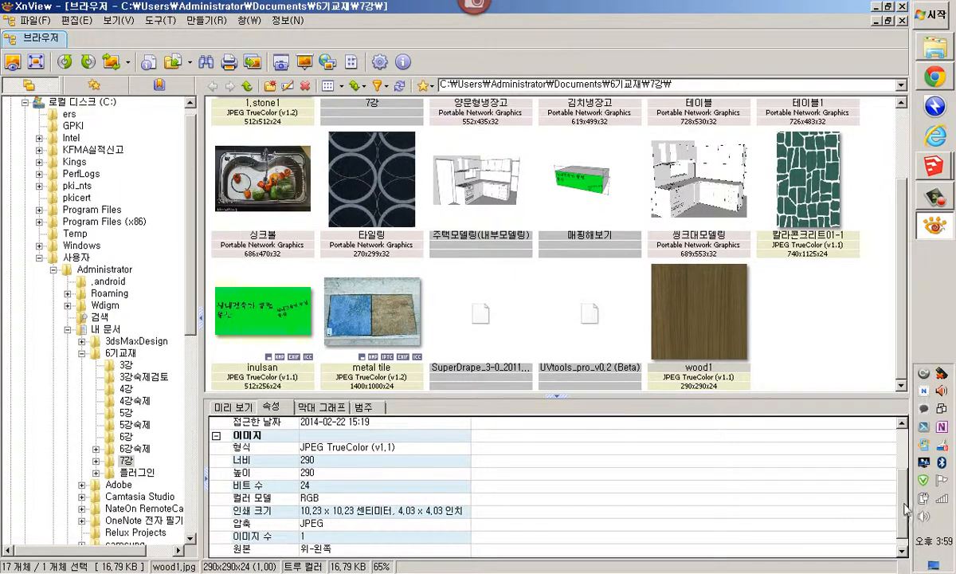
mouse_move(902, 505)
mouse_down()
mouse_move(906, 476)
mouse_move(907, 515)
mouse_up()
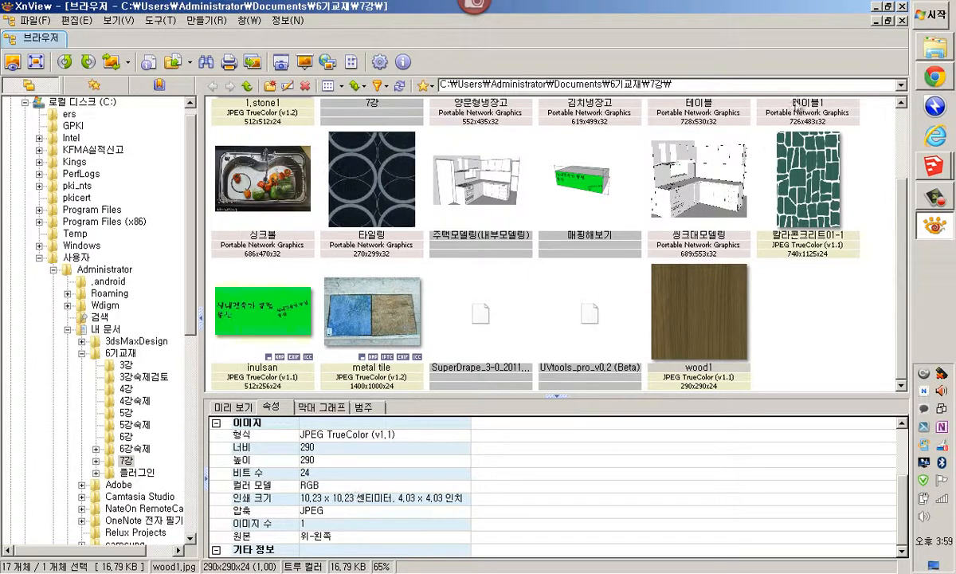
Launch Paint from the Start menu's Accessories folder
click(922, 24)
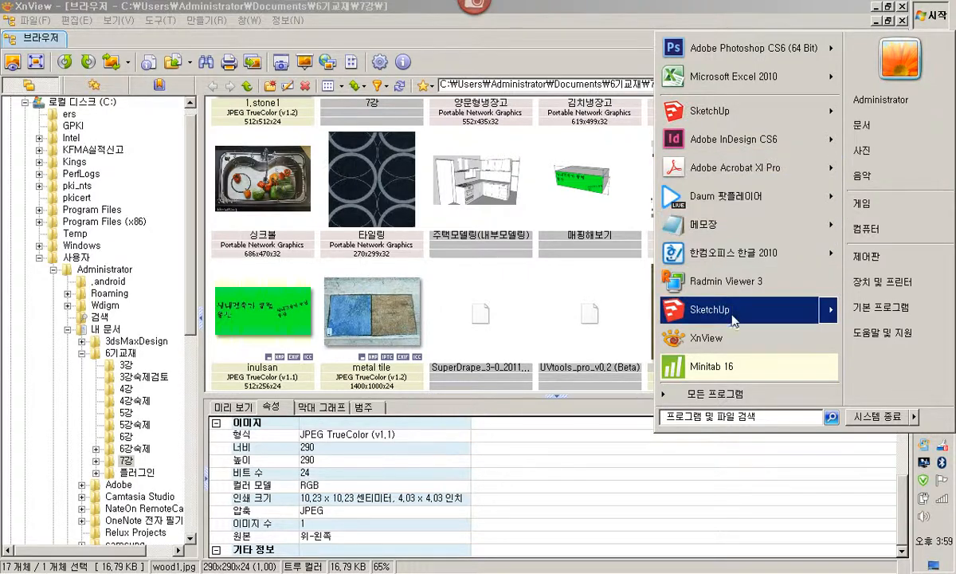
click(701, 393)
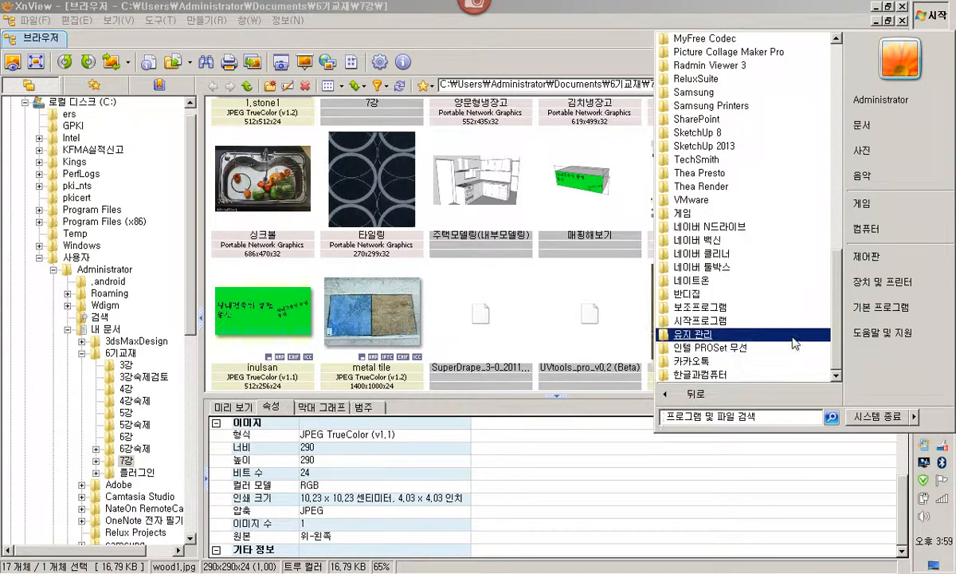
scroll(775, 329, up, 2)
scroll(726, 325, down, 2)
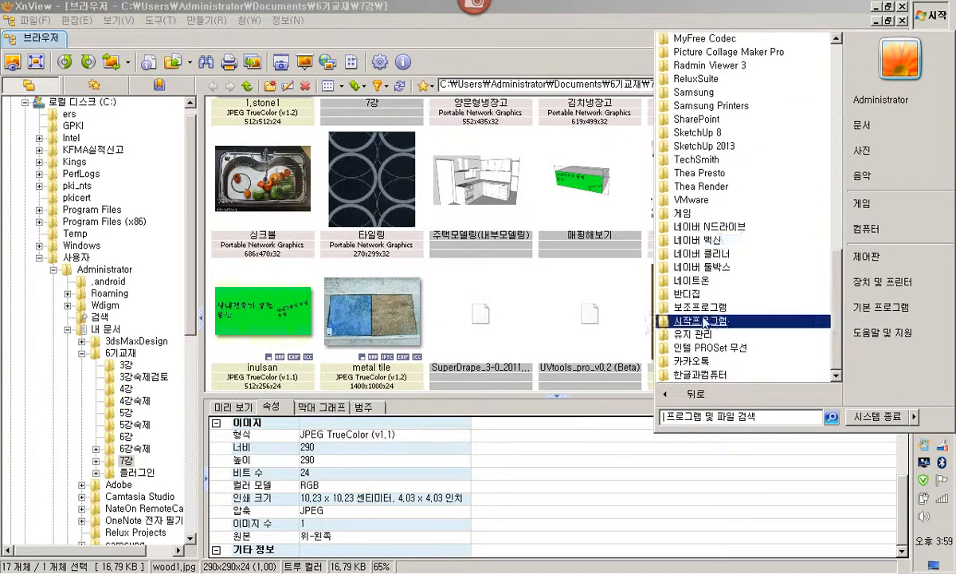
click(713, 307)
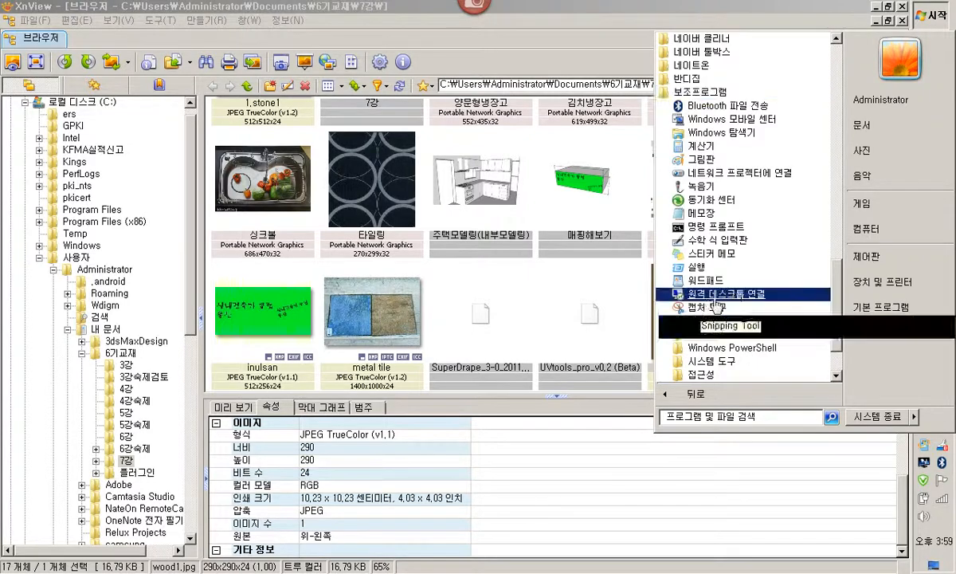
click(699, 160)
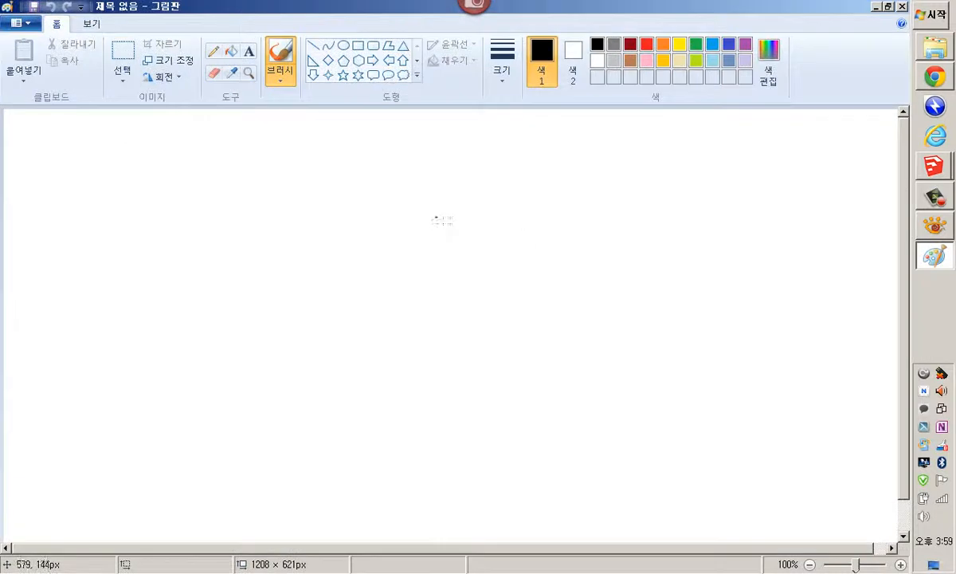
Sketch a rectangle with the brush and write 화면 beside it
mouse_move(224, 203)
mouse_down()
mouse_move(346, 350)
mouse_move(624, 350)
mouse_up()
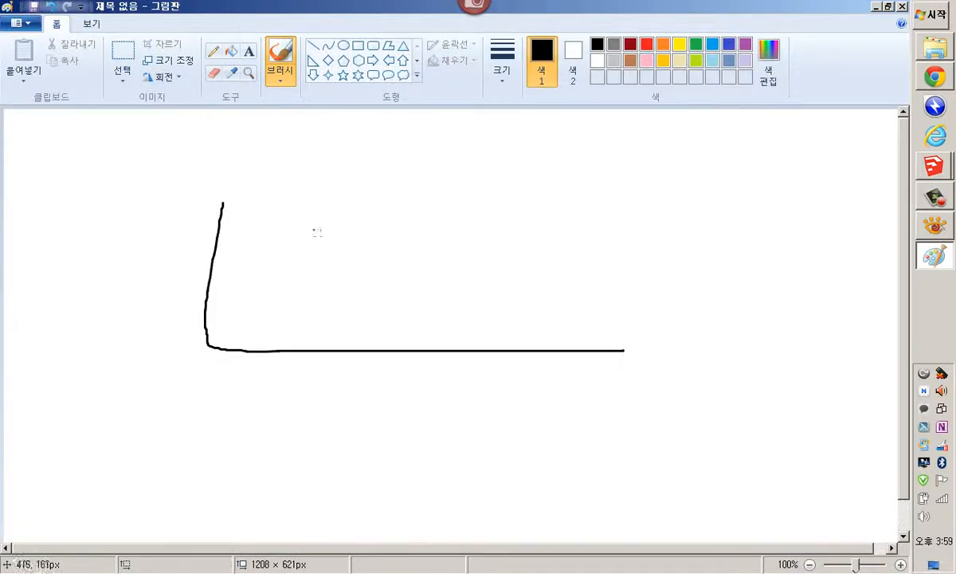
mouse_move(230, 199)
mouse_down()
mouse_move(639, 195)
mouse_move(635, 341)
mouse_move(610, 352)
mouse_up()
mouse_move(667, 181)
mouse_down()
mouse_move(715, 173)
mouse_move(737, 225)
mouse_up()
mouse_move(738, 207)
mouse_down()
mouse_move(780, 201)
mouse_move(799, 211)
mouse_move(803, 234)
mouse_up()
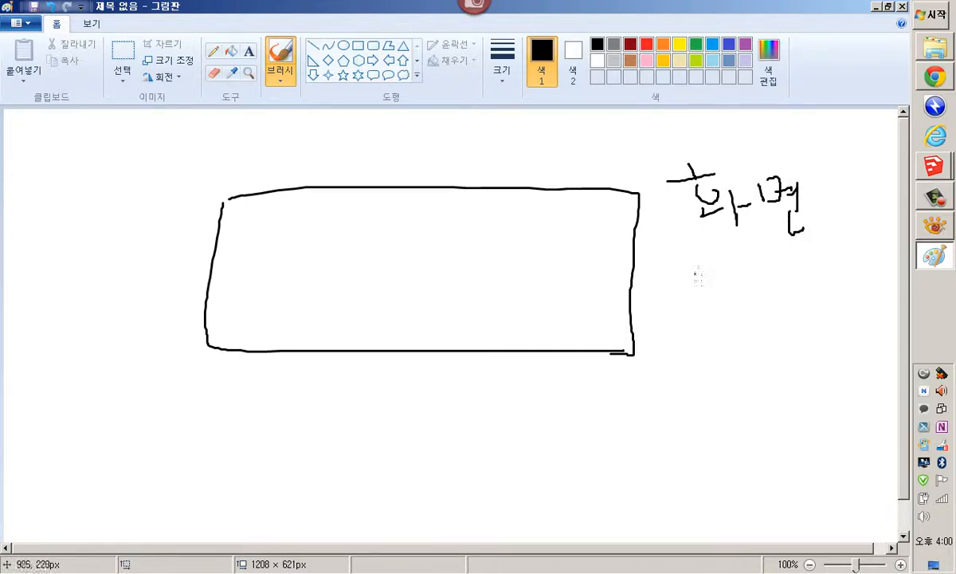
Write "print" below 화면 and draw a bracket beside both words
mouse_move(681, 291)
mouse_down()
mouse_move(683, 351)
mouse_move(701, 308)
mouse_move(737, 287)
mouse_move(743, 314)
mouse_move(785, 305)
mouse_up()
mouse_move(800, 249)
mouse_down()
mouse_move(802, 303)
mouse_move(814, 268)
mouse_up()
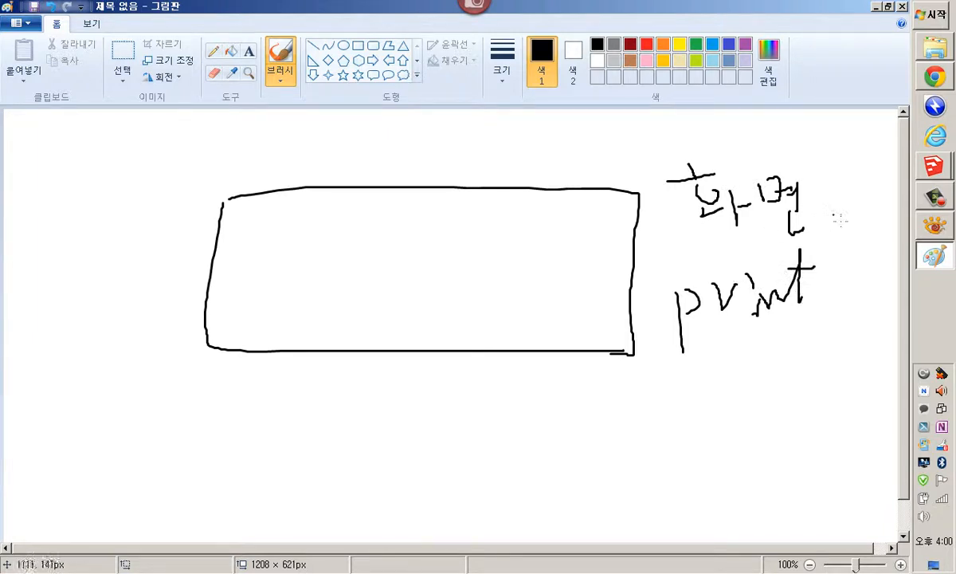
drag(835, 215, 851, 285)
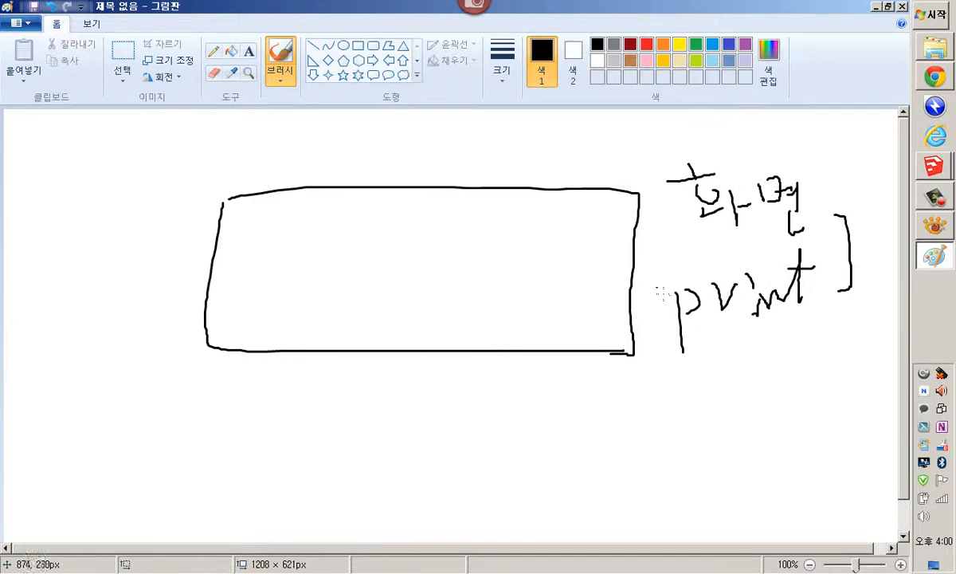
Check wood1.jpg in XnView, then write "290 x 290" below the rectangle in Paint
click(934, 225)
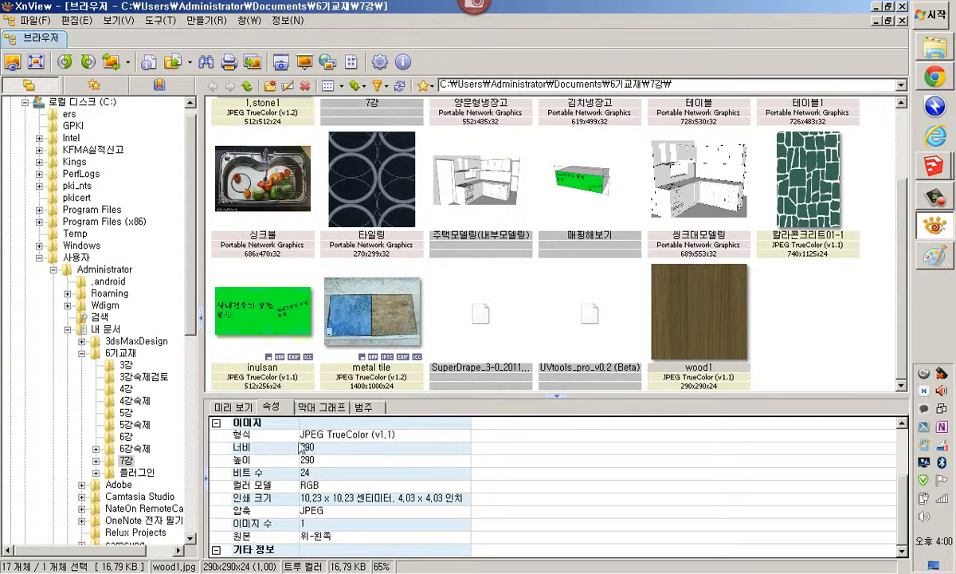
click(933, 257)
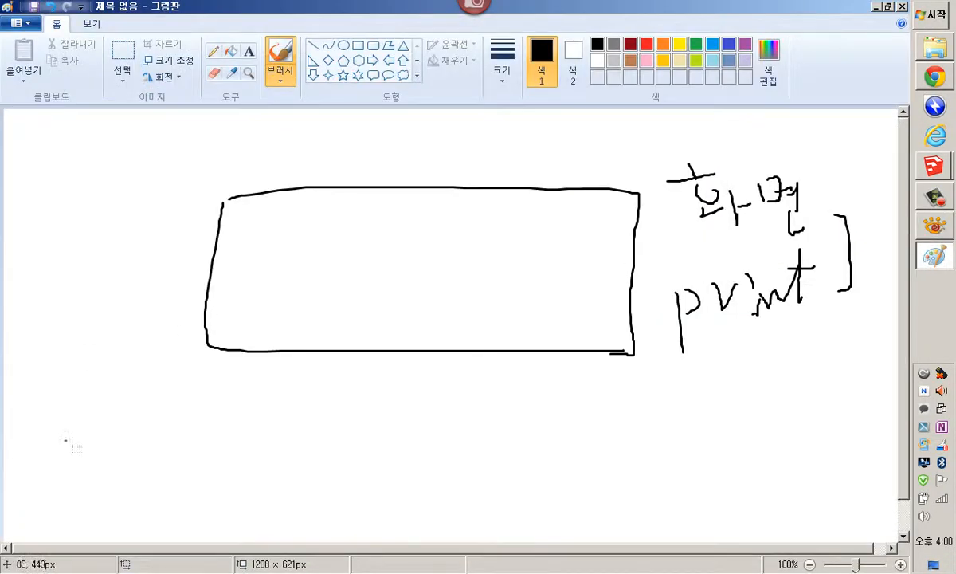
mouse_move(142, 408)
mouse_down()
mouse_move(159, 405)
mouse_move(168, 437)
mouse_up()
drag(178, 391, 186, 441)
drag(211, 405, 237, 430)
mouse_move(297, 405)
mouse_down()
mouse_move(292, 426)
mouse_move(307, 424)
mouse_up()
mouse_move(333, 410)
mouse_down()
mouse_move(346, 407)
mouse_move(359, 435)
mouse_up()
mouse_move(370, 400)
mouse_down()
mouse_move(380, 403)
mouse_move(374, 459)
mouse_up()
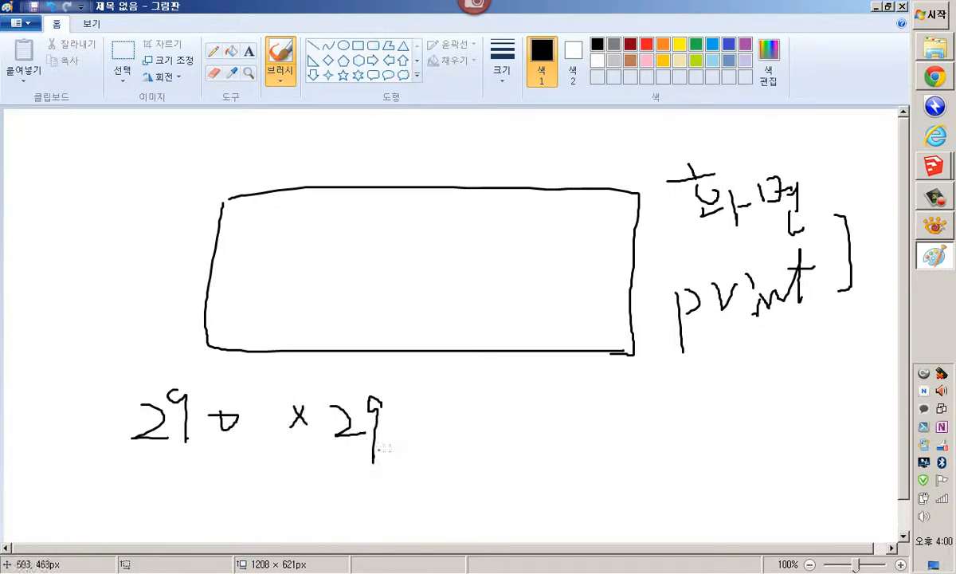
drag(404, 420, 405, 431)
Circle the first 290 and write "pixel" beneath it
mouse_move(209, 456)
mouse_down()
mouse_move(106, 403)
mouse_move(256, 394)
mouse_move(208, 530)
mouse_up()
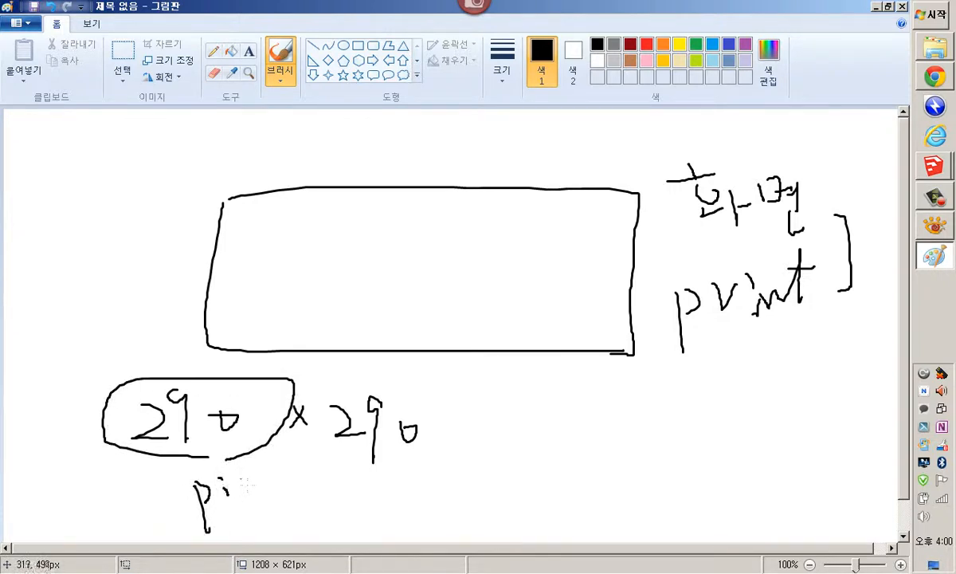
drag(226, 475, 260, 494)
mouse_move(268, 487)
mouse_down()
mouse_move(285, 460)
mouse_move(291, 498)
mouse_up()
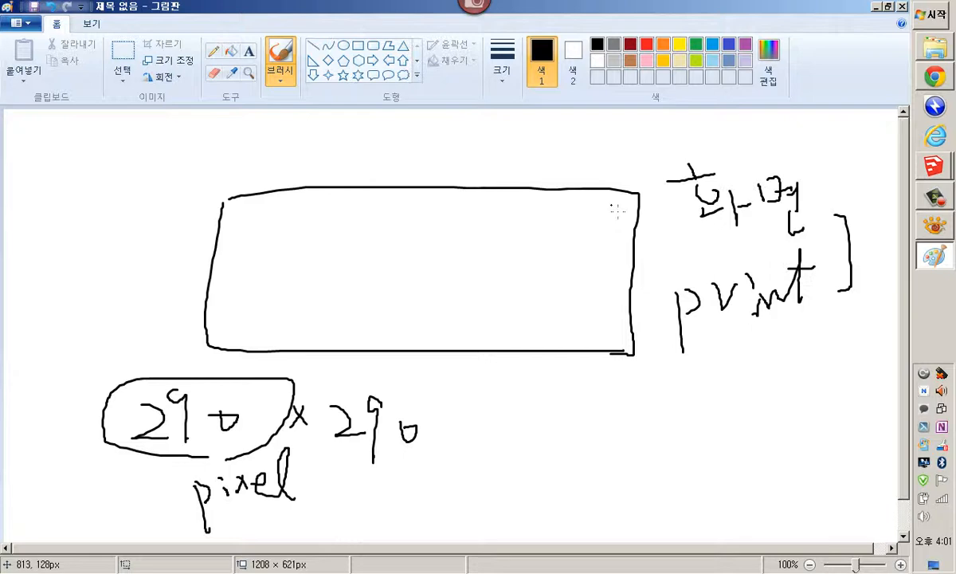
Minimize the windows and open the desktop Screen Resolution settings, then return to Paint
click(877, 7)
click(877, 7)
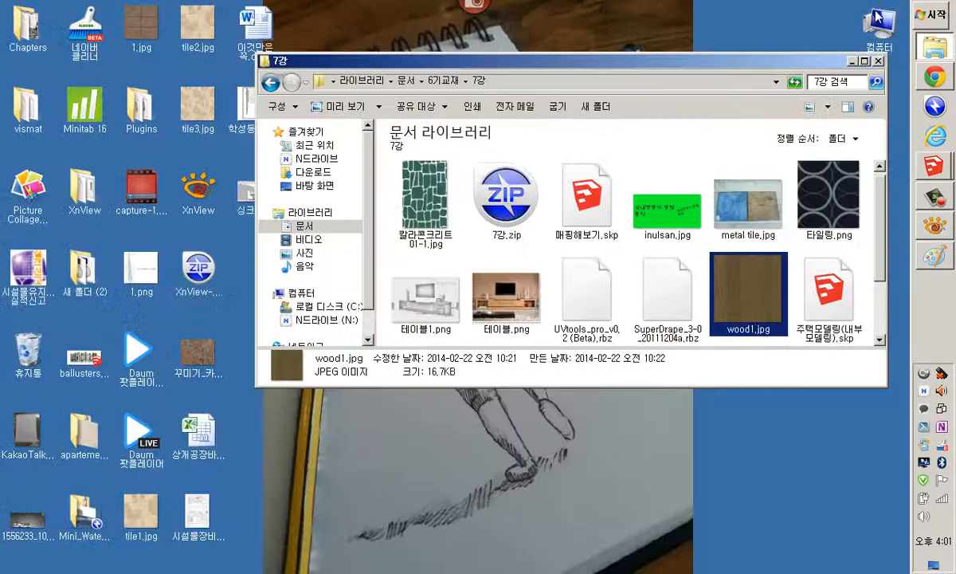
click(854, 62)
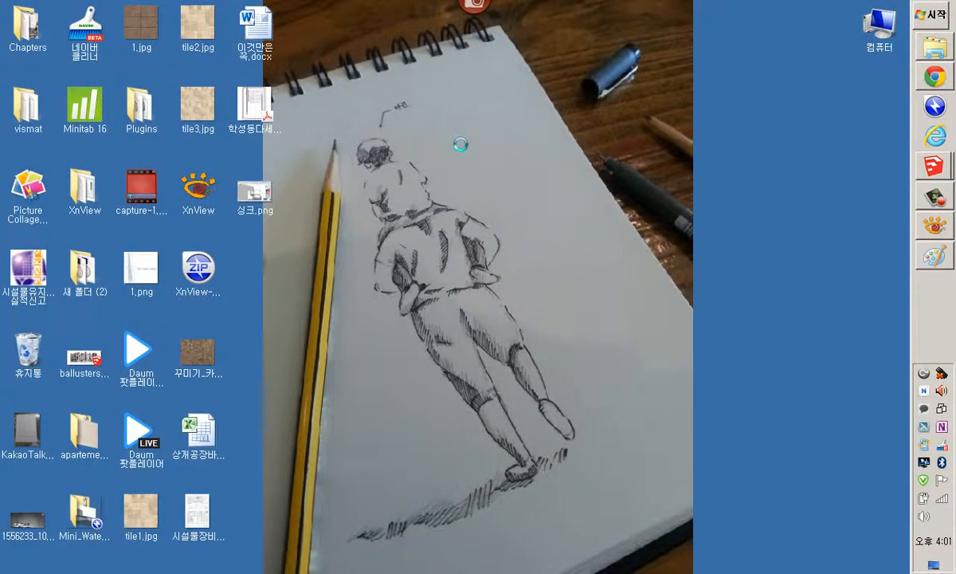
right_click(450, 134)
click(498, 355)
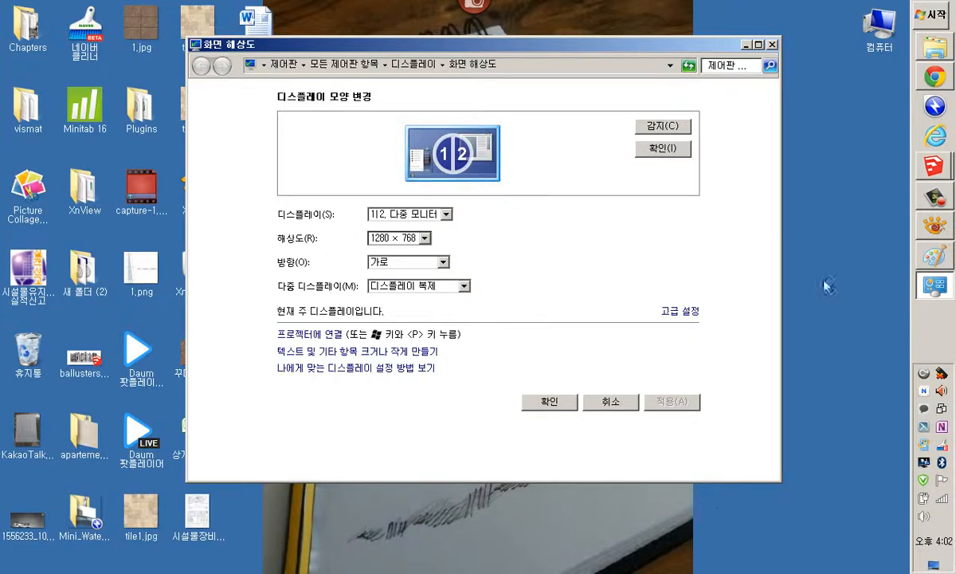
mouse_move(935, 80)
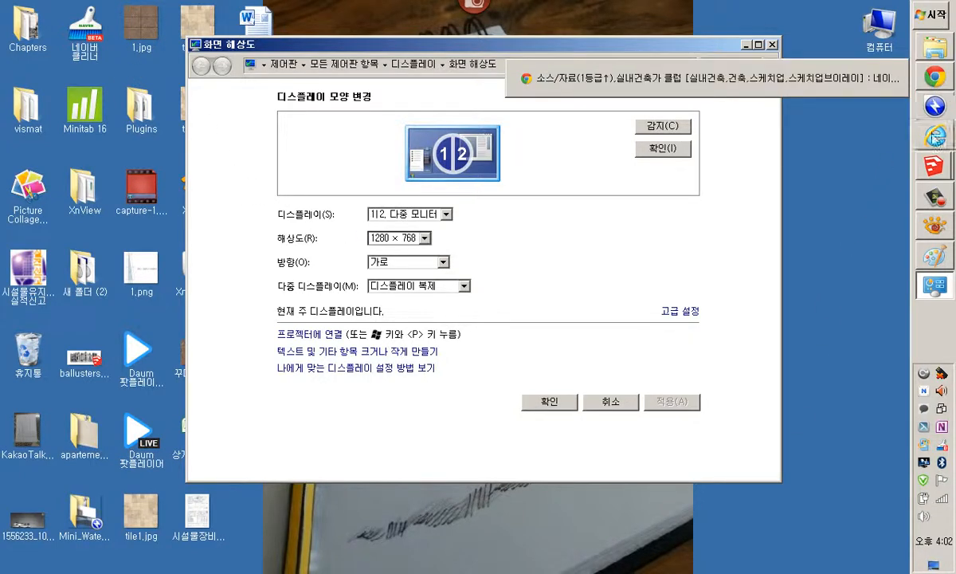
click(935, 255)
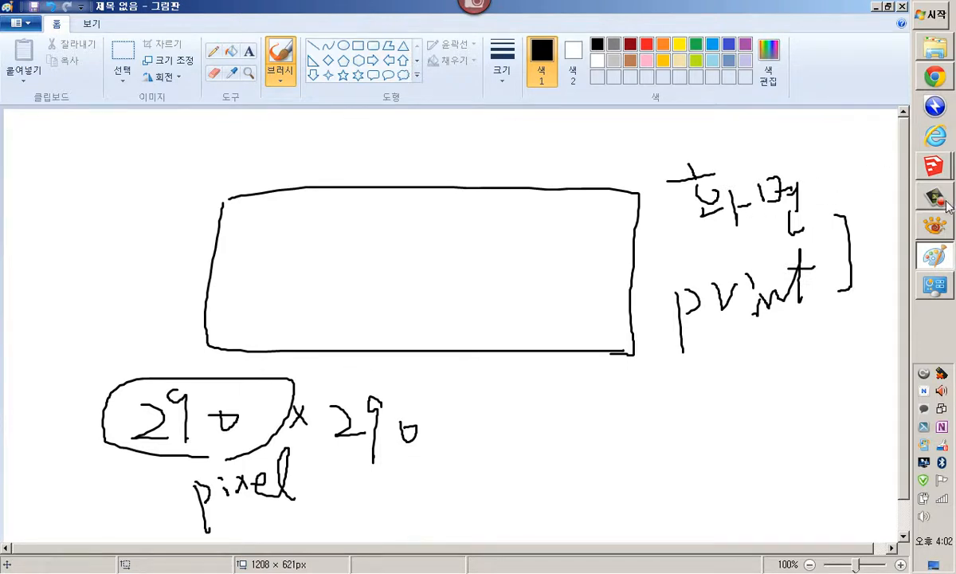
Write "dpi" and "dot per inch" at the lower right of the canvas
click(940, 50)
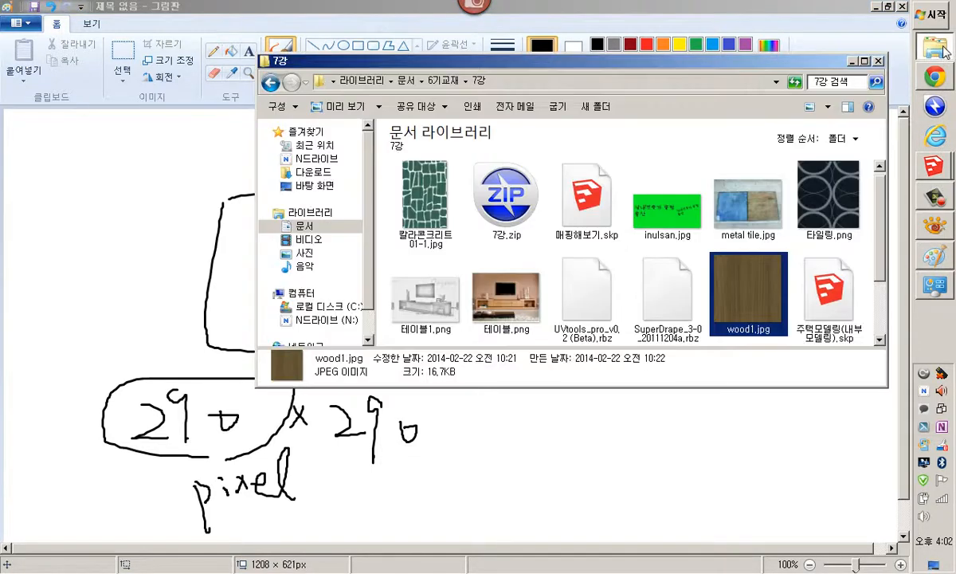
click(930, 226)
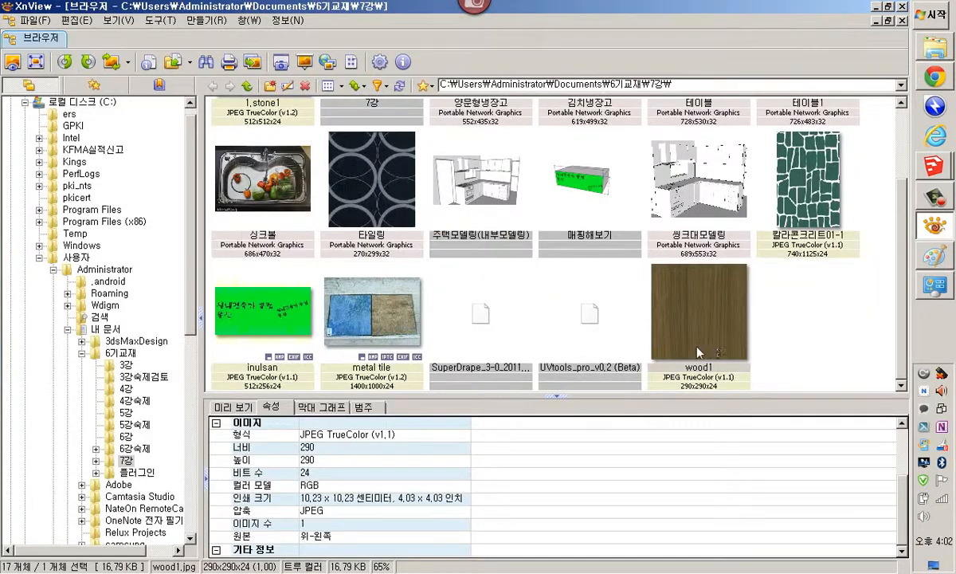
mouse_move(697, 293)
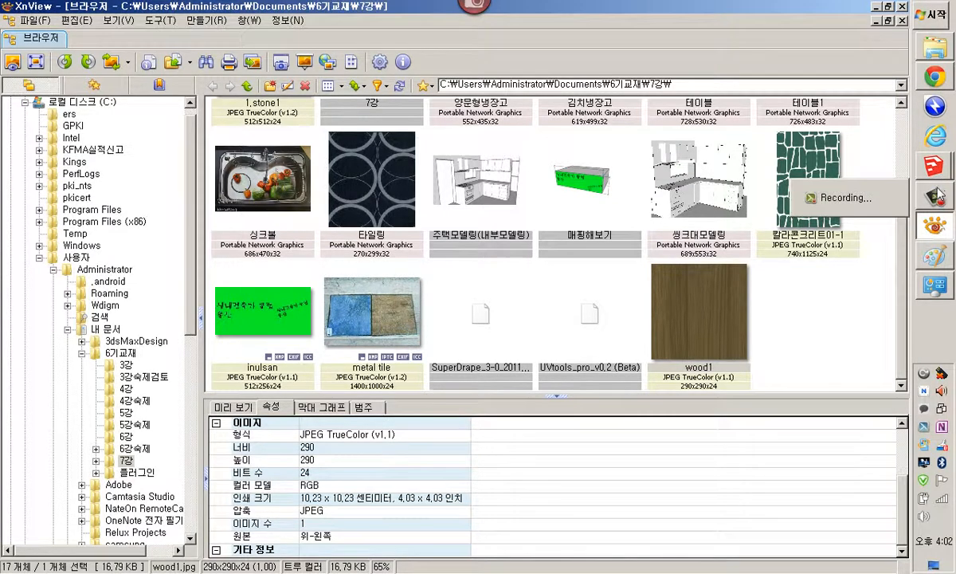
click(941, 265)
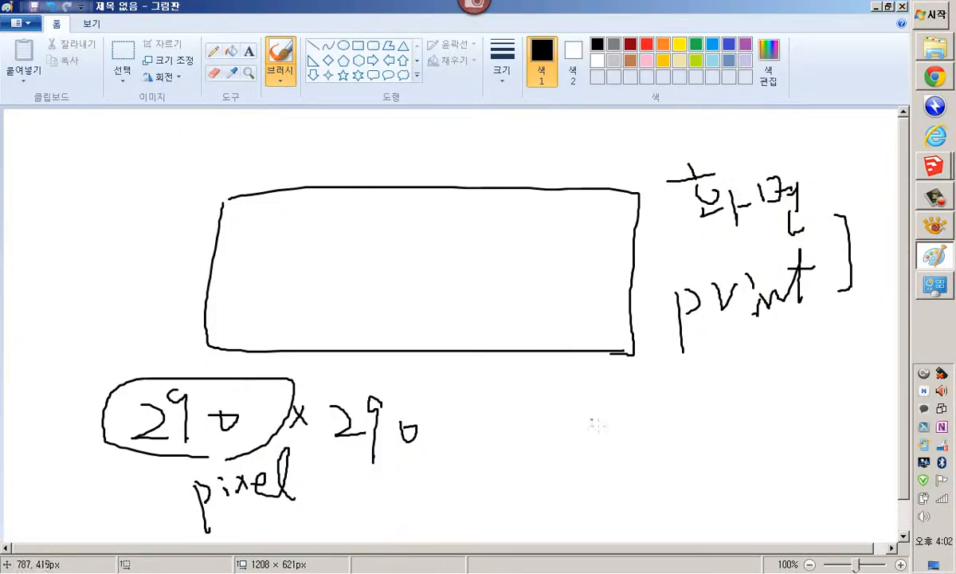
mouse_move(581, 434)
mouse_down()
mouse_move(557, 459)
mouse_move(586, 450)
mouse_move(603, 495)
mouse_move(614, 441)
mouse_move(604, 463)
mouse_up()
mouse_move(627, 451)
mouse_down()
mouse_move(662, 455)
mouse_move(657, 427)
mouse_up()
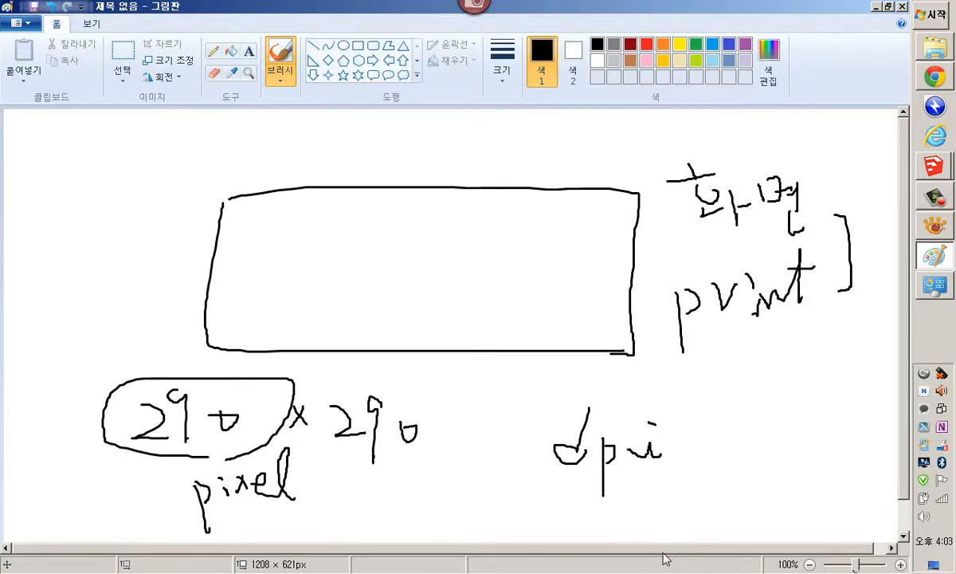
mouse_move(580, 516)
mouse_down()
mouse_move(581, 534)
mouse_move(564, 533)
mouse_move(708, 540)
mouse_move(721, 513)
mouse_move(754, 529)
mouse_move(754, 508)
mouse_move(824, 528)
mouse_up()
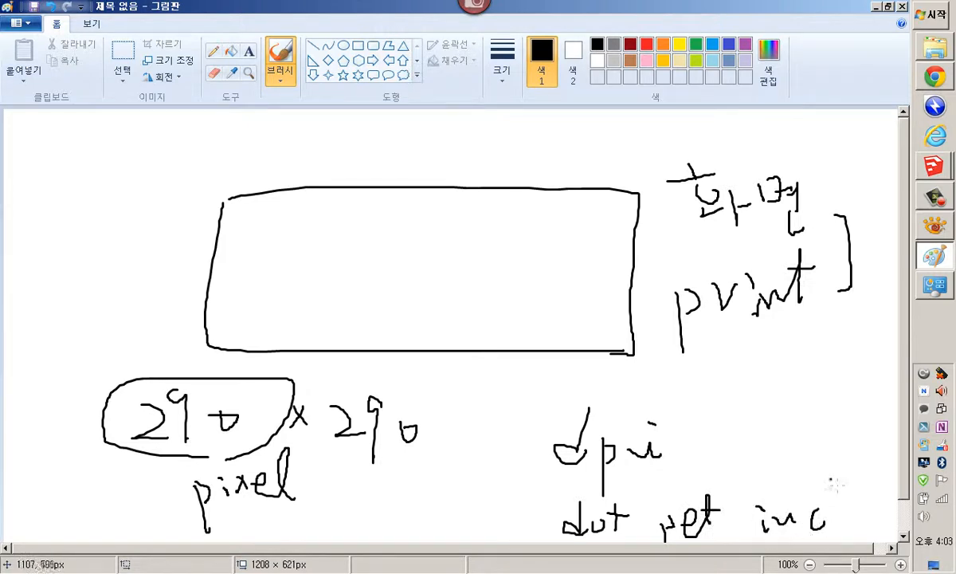
mouse_move(833, 478)
mouse_down()
mouse_move(834, 530)
mouse_move(856, 524)
mouse_up()
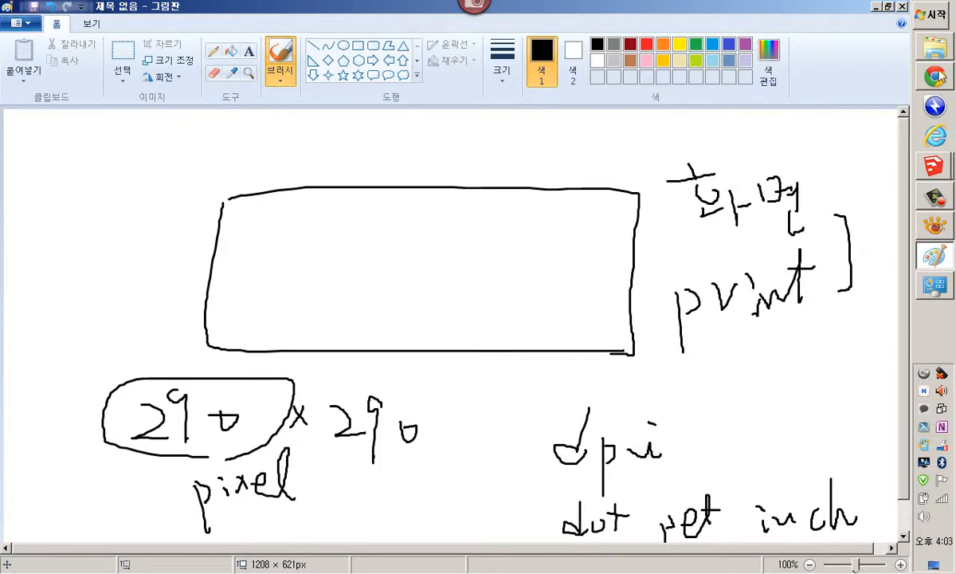
Launch Photoshop CS6 from the Start menu and open the New document dialog
click(937, 18)
click(753, 49)
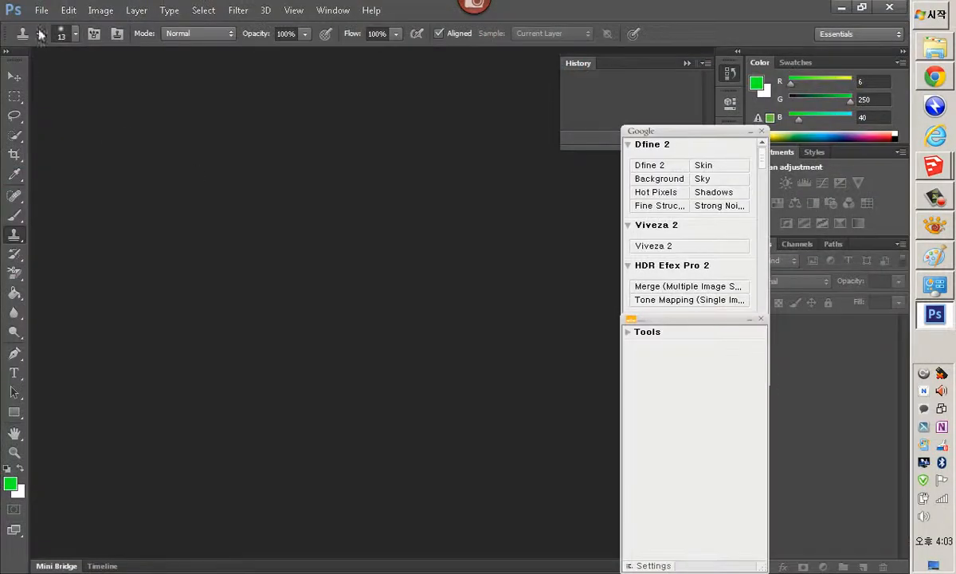
click(42, 10)
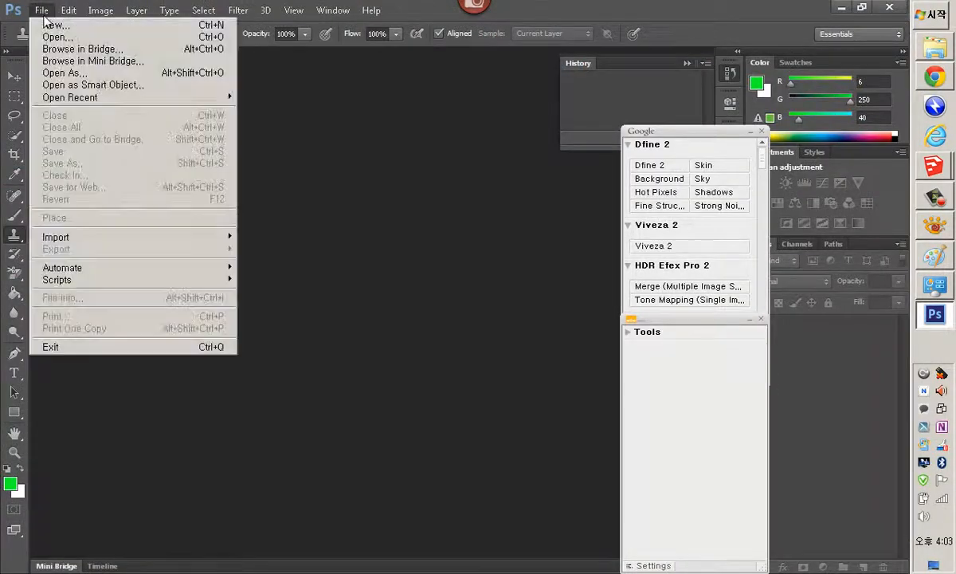
click(50, 24)
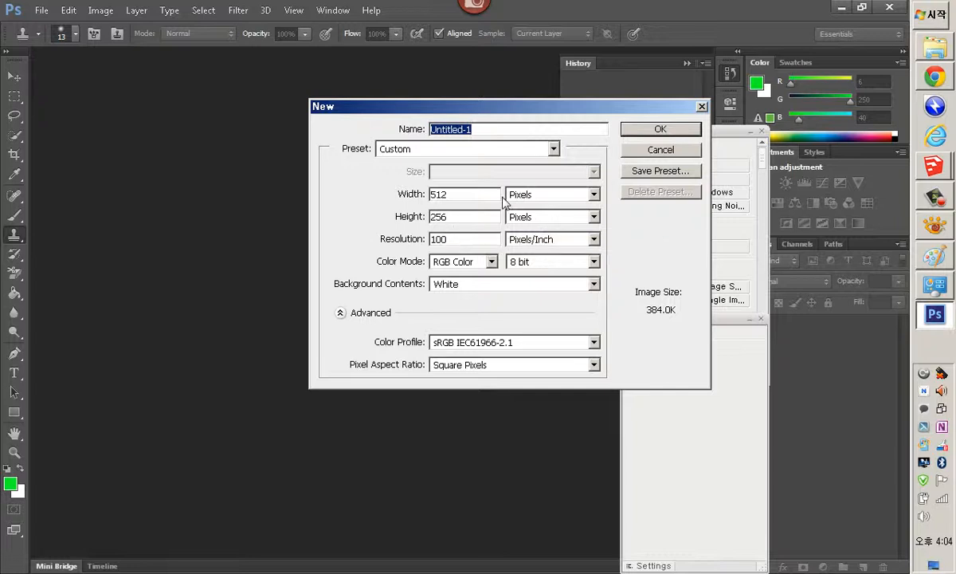
Set the resolution to 300 pixels/inch in the New dialog, then cancel it
click(407, 239)
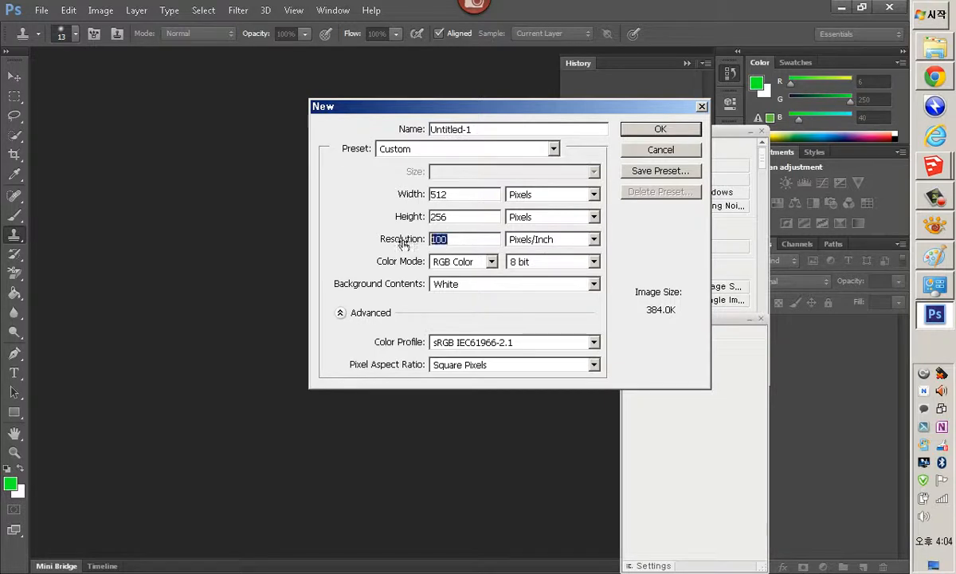
text(300)
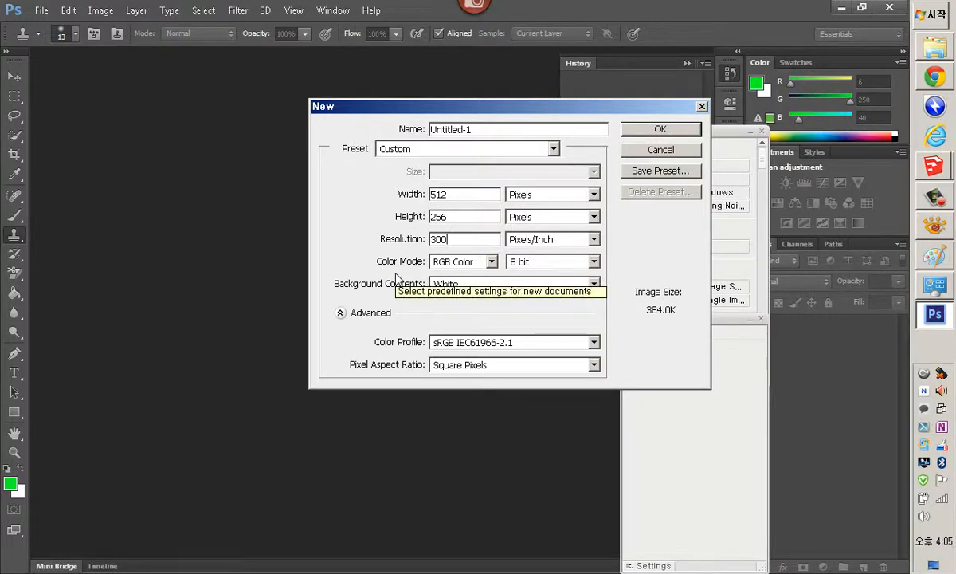
click(647, 149)
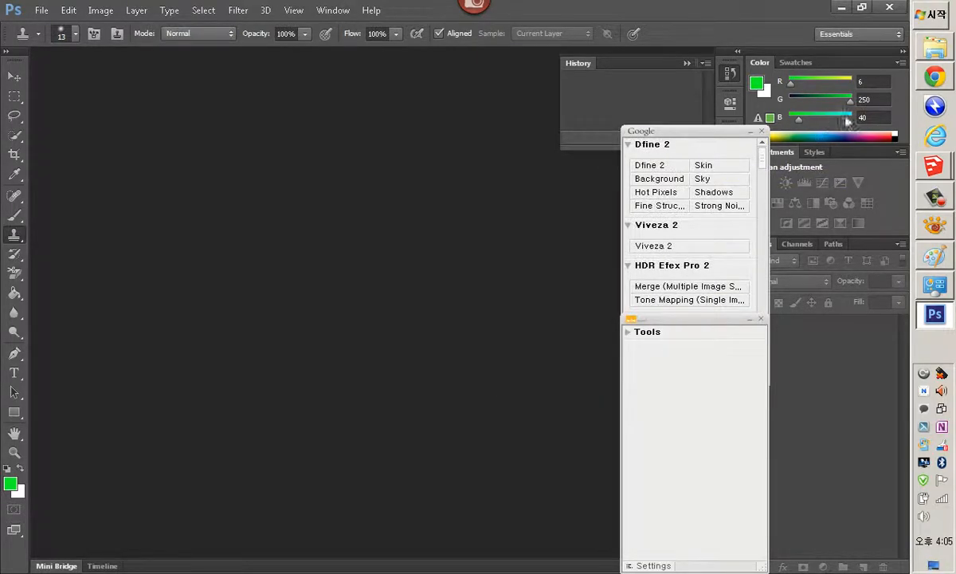
Circle the second 290 on the Paint canvas
click(940, 237)
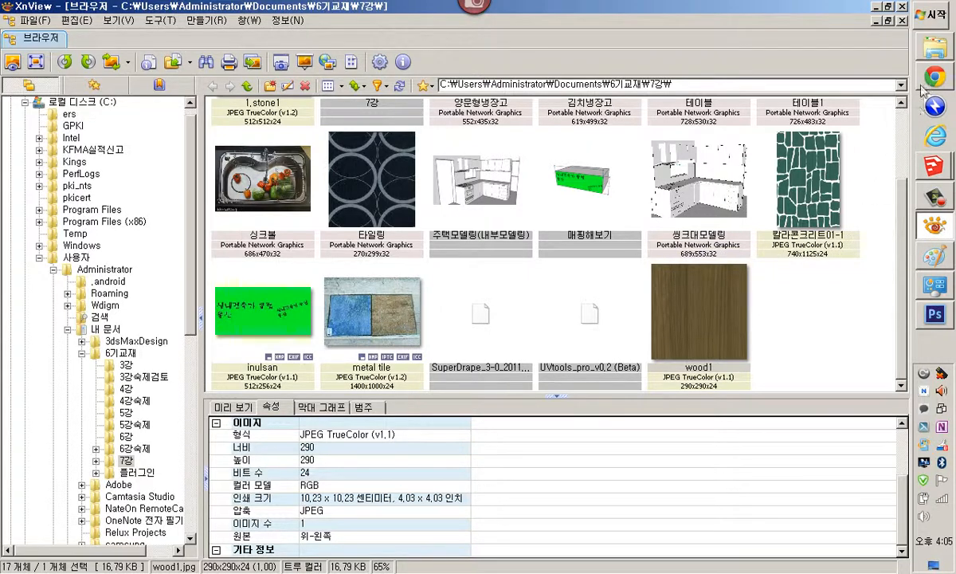
click(937, 259)
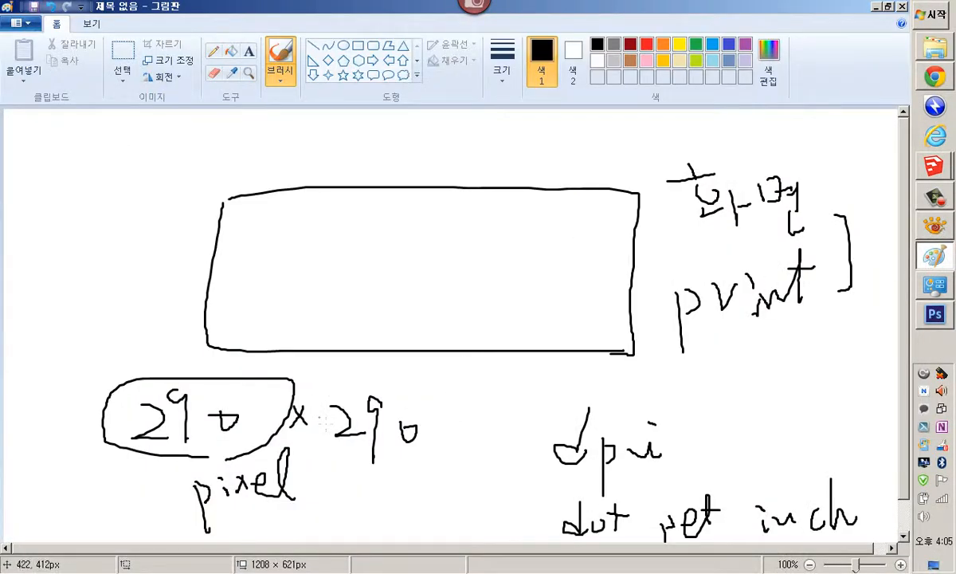
mouse_move(330, 381)
mouse_down()
mouse_move(460, 419)
mouse_move(348, 364)
mouse_up()
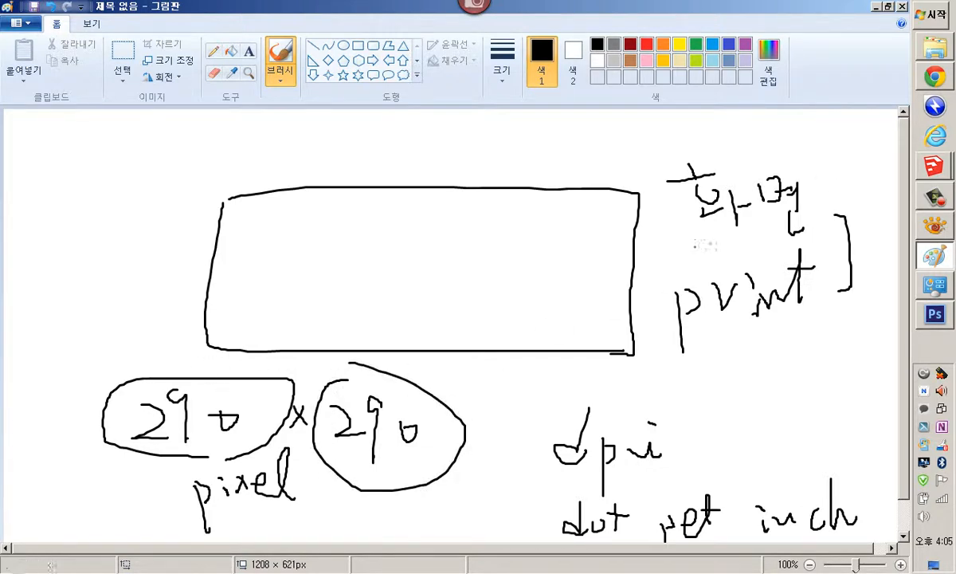
Select 1,stone1.jpg in XnView and examine its image properties including DPI
click(948, 231)
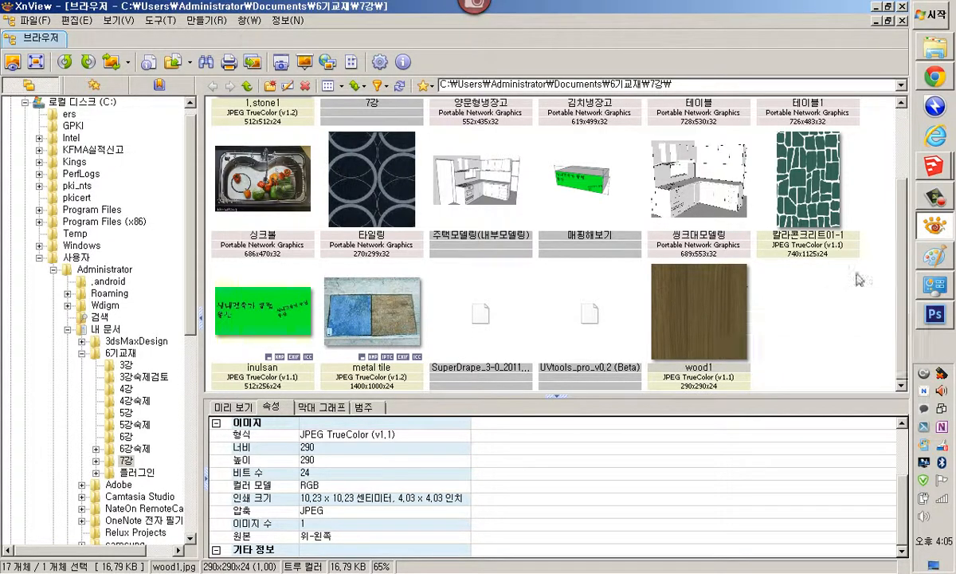
scroll(907, 239, up, 1)
scroll(907, 239, up, 2)
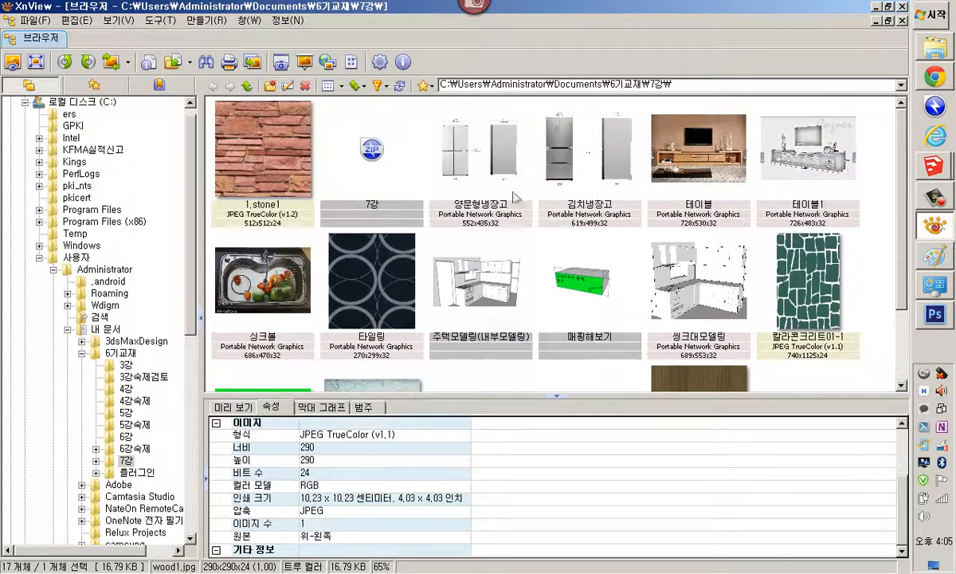
click(268, 176)
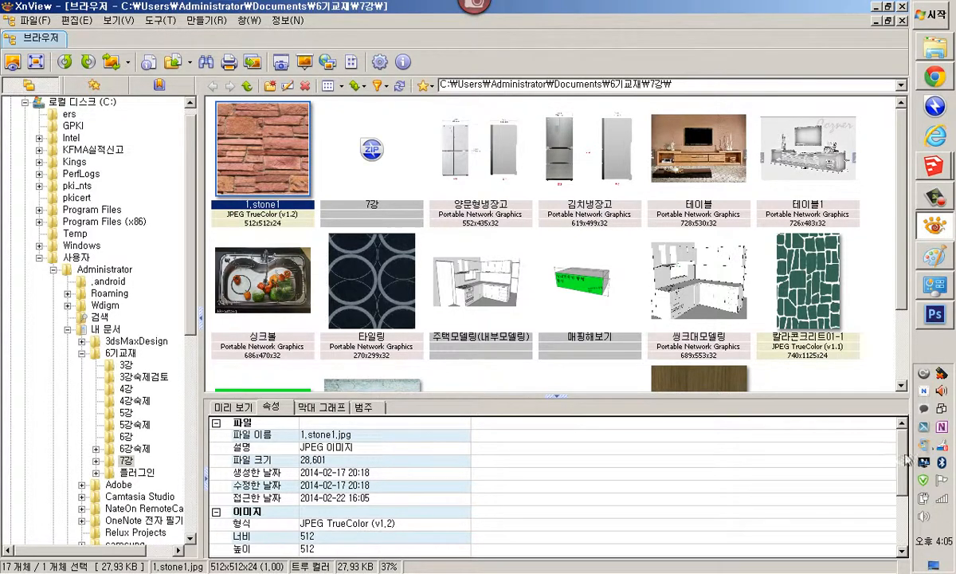
click(844, 434)
scroll(861, 462, down, 2)
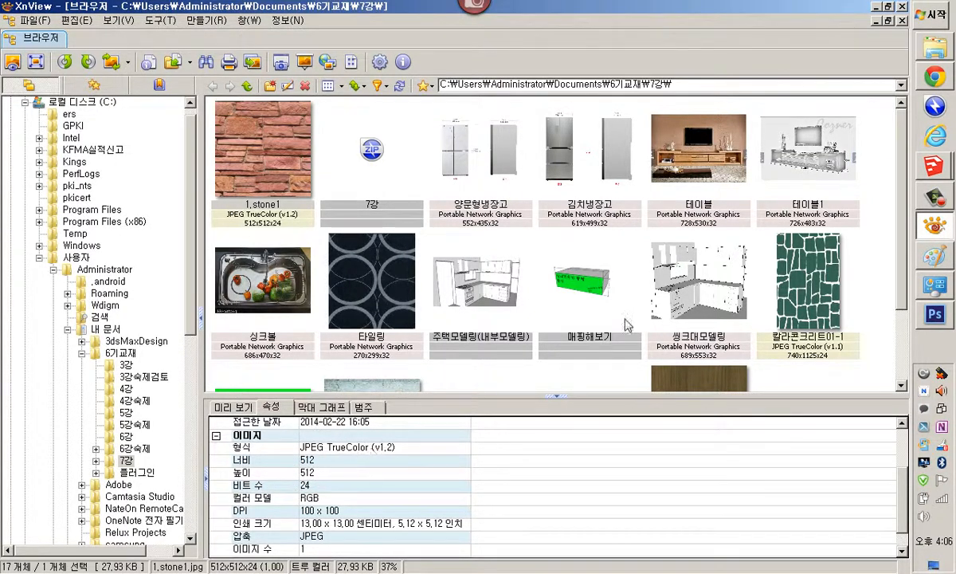
Start a new blank canvas in Paint without saving the current drawing
click(938, 263)
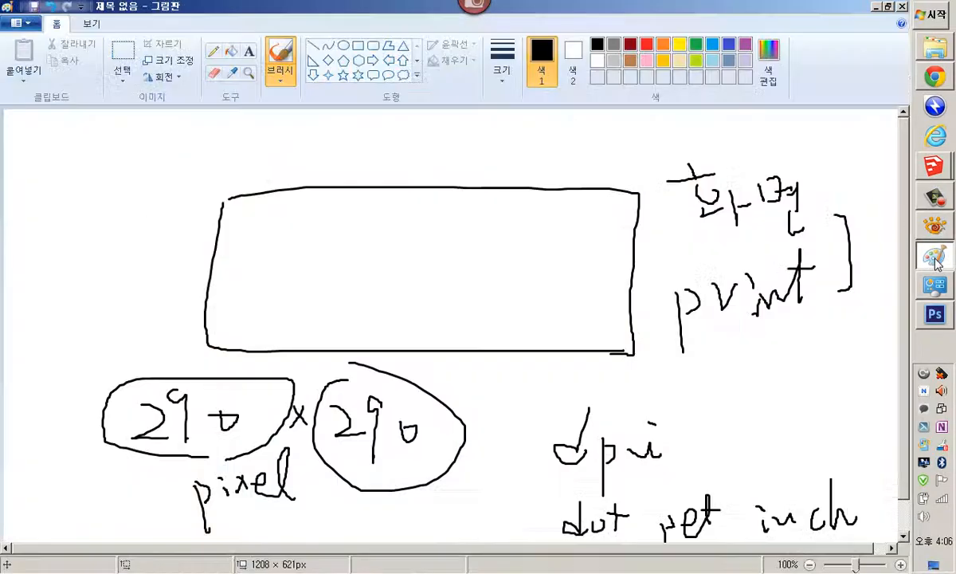
click(22, 30)
click(48, 56)
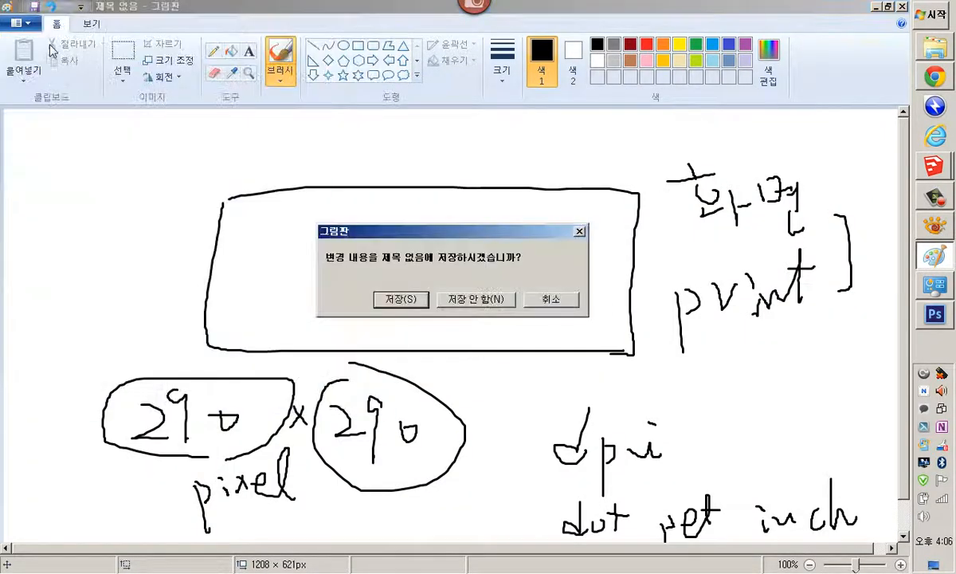
click(459, 303)
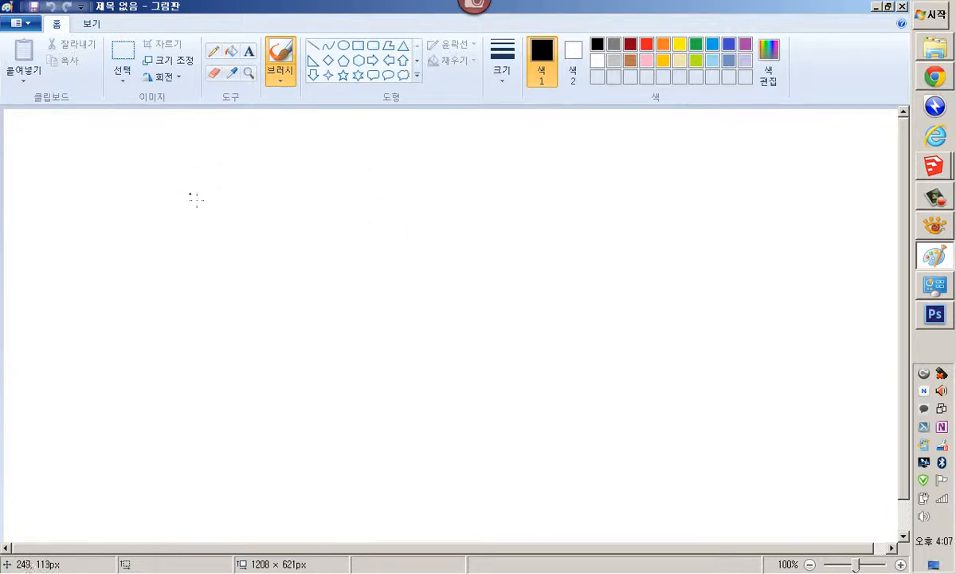
Sketch 0 and 1 on the blank canvas with arrows pointing to the words off and on
mouse_move(195, 178)
mouse_down()
mouse_move(192, 215)
mouse_move(208, 191)
mouse_up()
drag(186, 257, 208, 373)
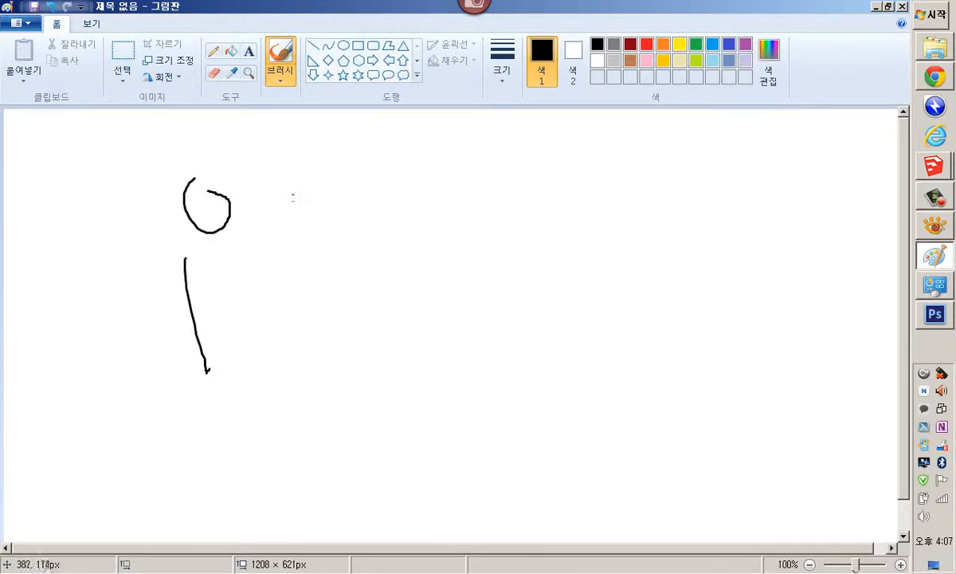
drag(287, 193, 390, 192)
drag(290, 212, 373, 208)
drag(354, 173, 367, 243)
mouse_move(468, 197)
mouse_down()
mouse_move(459, 223)
mouse_move(467, 198)
mouse_up()
drag(502, 167, 480, 258)
drag(466, 213, 506, 212)
mouse_move(537, 172)
mouse_down()
mouse_move(524, 204)
mouse_move(519, 271)
mouse_up()
drag(512, 214, 533, 214)
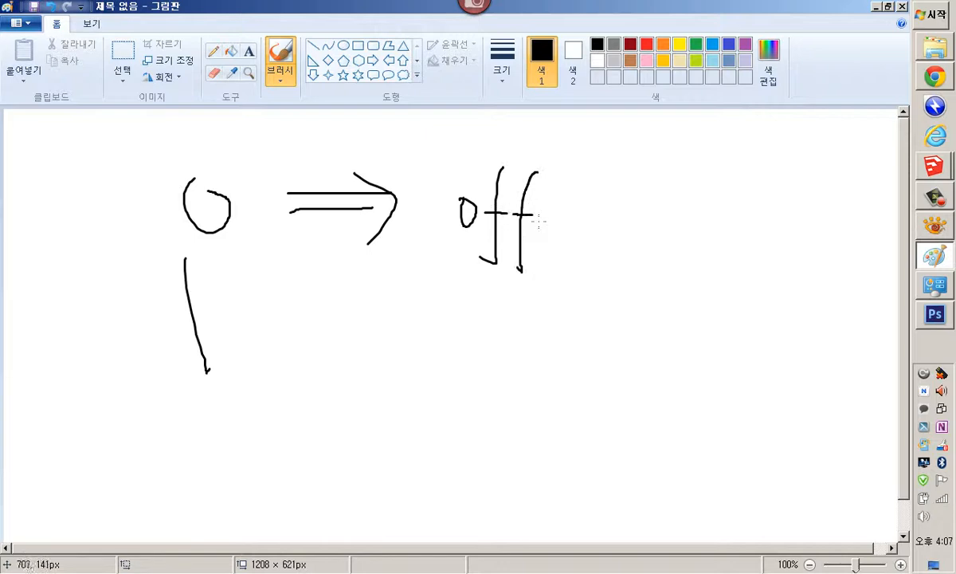
drag(237, 337, 350, 333)
mouse_move(298, 340)
mouse_down()
mouse_move(333, 338)
mouse_move(342, 350)
mouse_move(331, 356)
mouse_up()
mouse_move(478, 319)
mouse_down()
mouse_move(468, 341)
mouse_move(492, 318)
mouse_move(545, 344)
mouse_up()
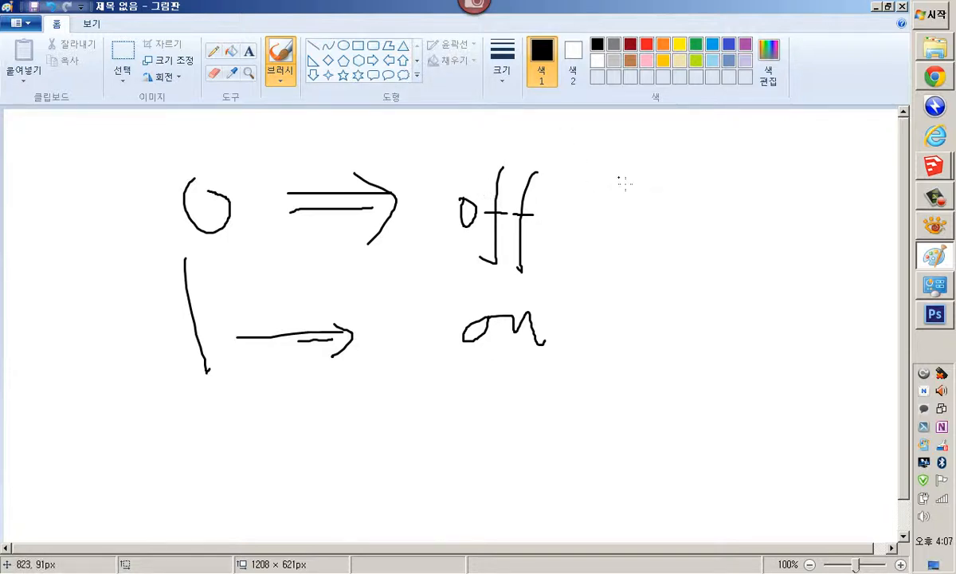
Draw a crossed-lines symbol with two overlapping ovals beside the off and on notes
drag(679, 158, 668, 329)
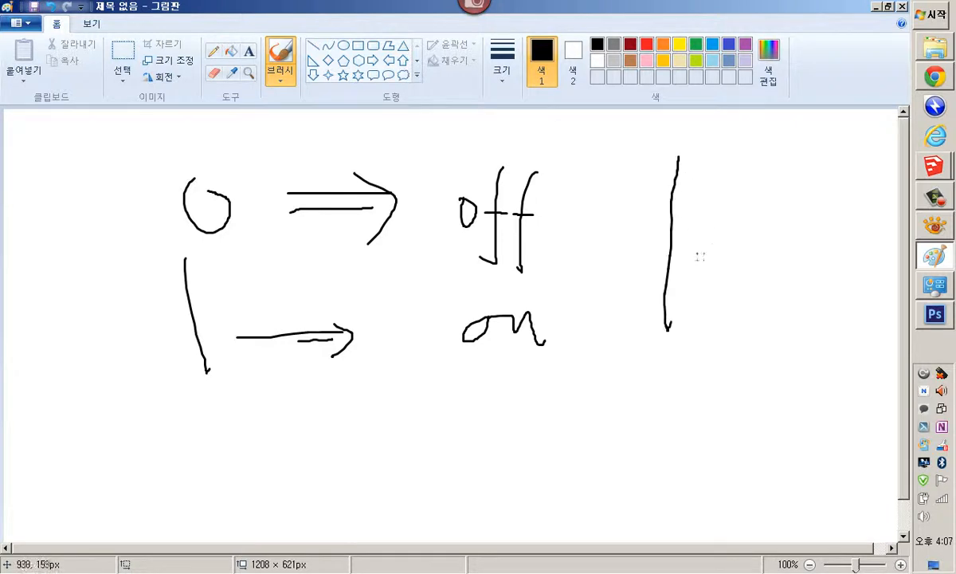
drag(718, 171, 707, 367)
drag(599, 244, 793, 239)
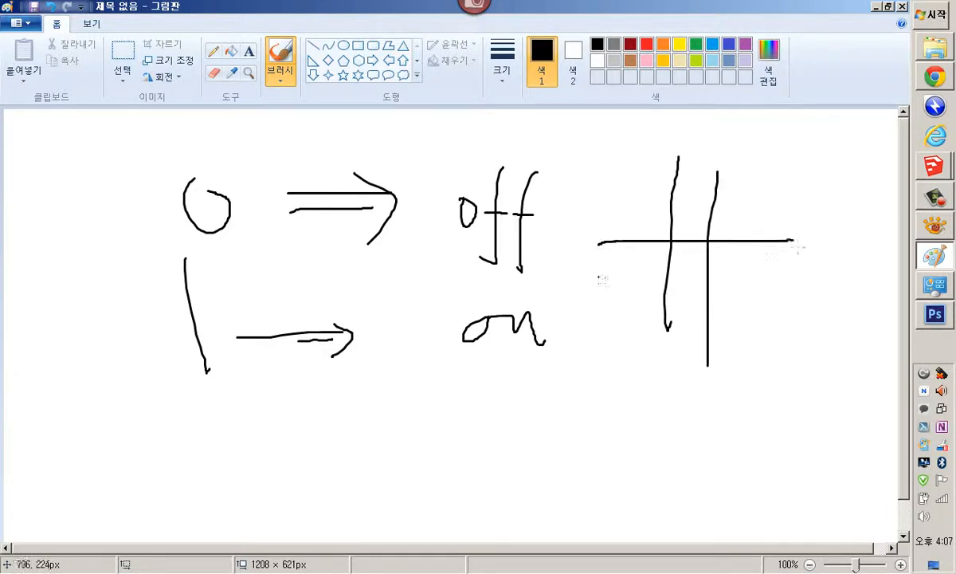
drag(599, 277, 757, 277)
mouse_move(753, 223)
mouse_down()
mouse_move(634, 217)
mouse_move(672, 328)
mouse_move(756, 226)
mouse_move(665, 243)
mouse_move(735, 275)
mouse_move(689, 239)
mouse_up()
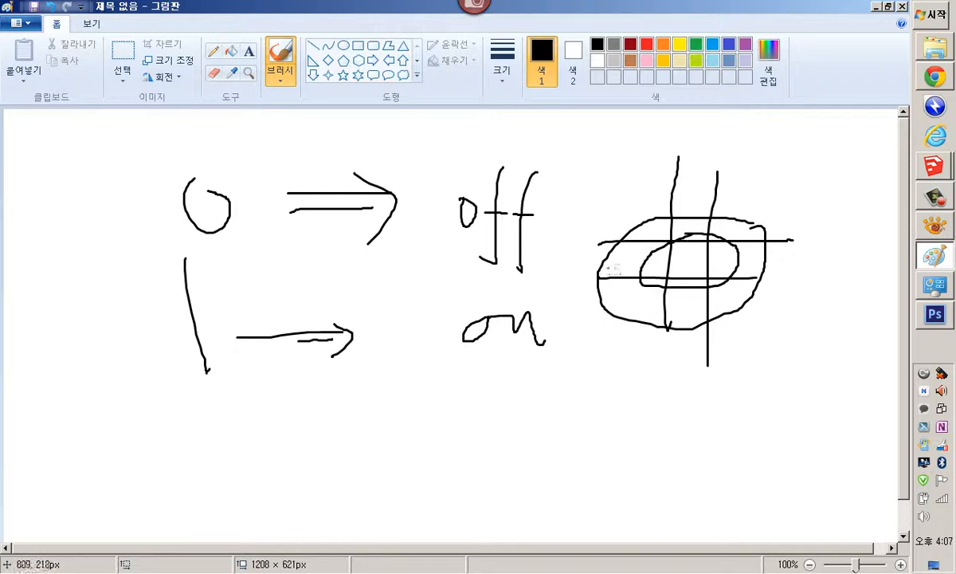
drag(614, 265, 710, 263)
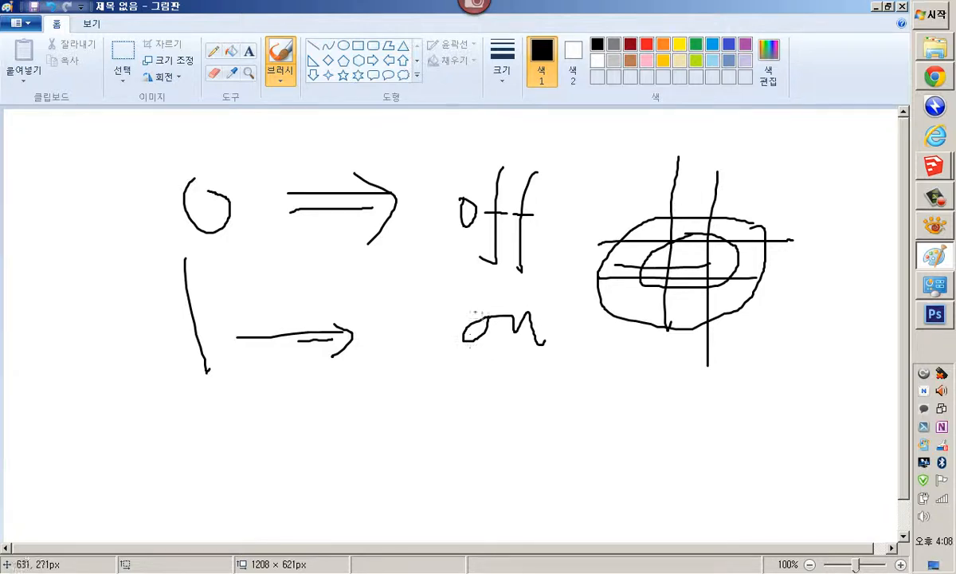
Write 전압 below the on label
mouse_move(432, 377)
mouse_down()
mouse_move(447, 377)
mouse_move(452, 421)
mouse_move(499, 397)
mouse_move(511, 429)
mouse_move(530, 434)
mouse_up()
drag(560, 381, 588, 465)
drag(577, 392, 595, 389)
drag(600, 436, 612, 458)
drag(613, 427, 614, 460)
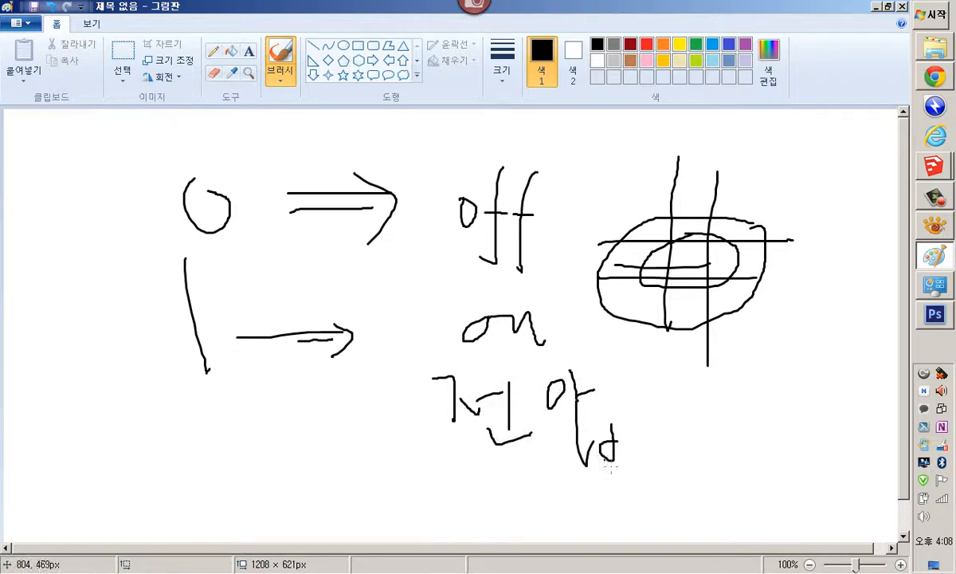
Draw a wave across the lower canvas with a horizontal axis and +, 0 and − marks at its left end
mouse_move(106, 434)
mouse_down()
mouse_move(145, 383)
mouse_move(213, 492)
mouse_move(281, 392)
mouse_move(351, 474)
mouse_move(402, 392)
mouse_move(492, 494)
mouse_move(526, 392)
mouse_move(598, 493)
mouse_move(643, 394)
mouse_up()
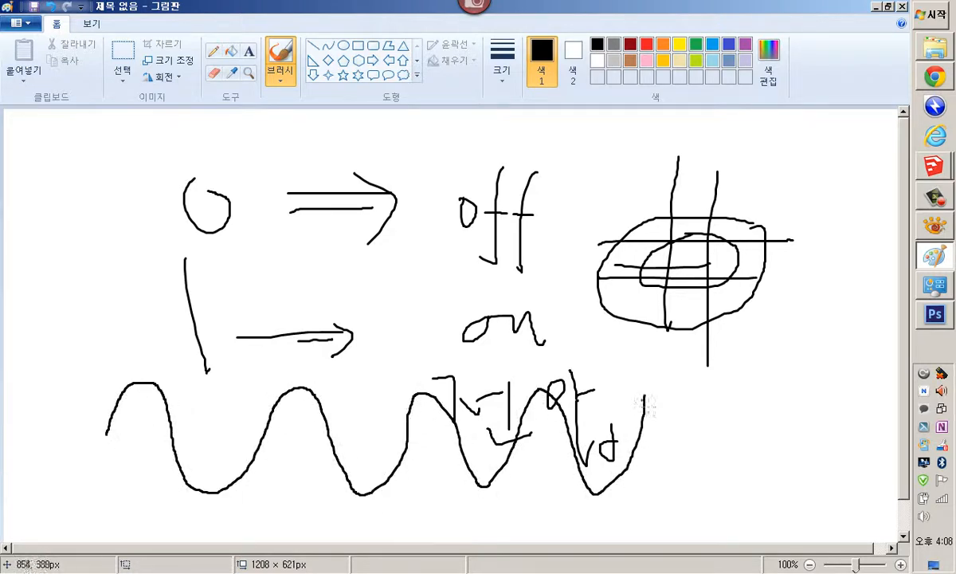
drag(80, 434, 706, 459)
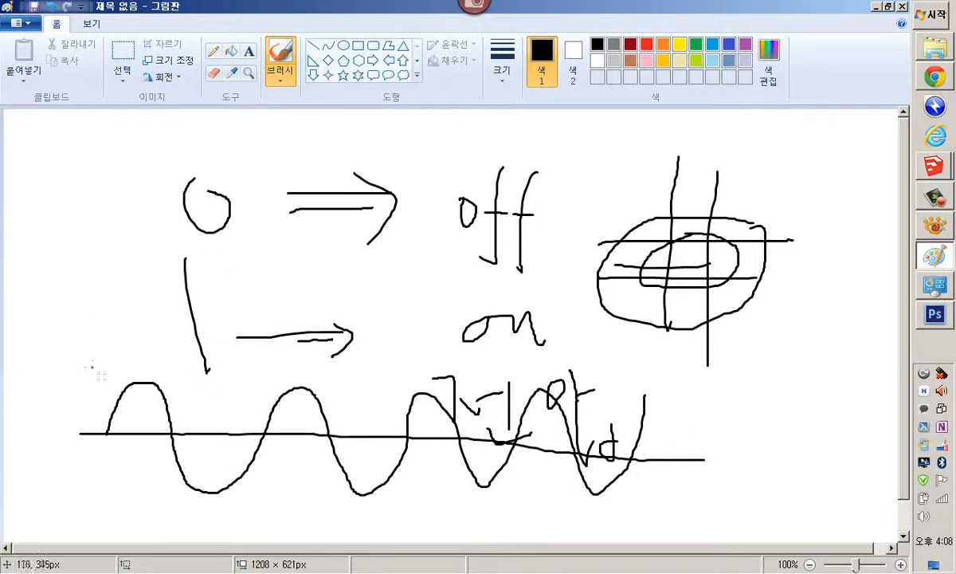
drag(66, 424, 76, 435)
mouse_move(47, 366)
mouse_down()
mouse_move(78, 370)
mouse_move(60, 384)
mouse_up()
drag(52, 509, 83, 508)
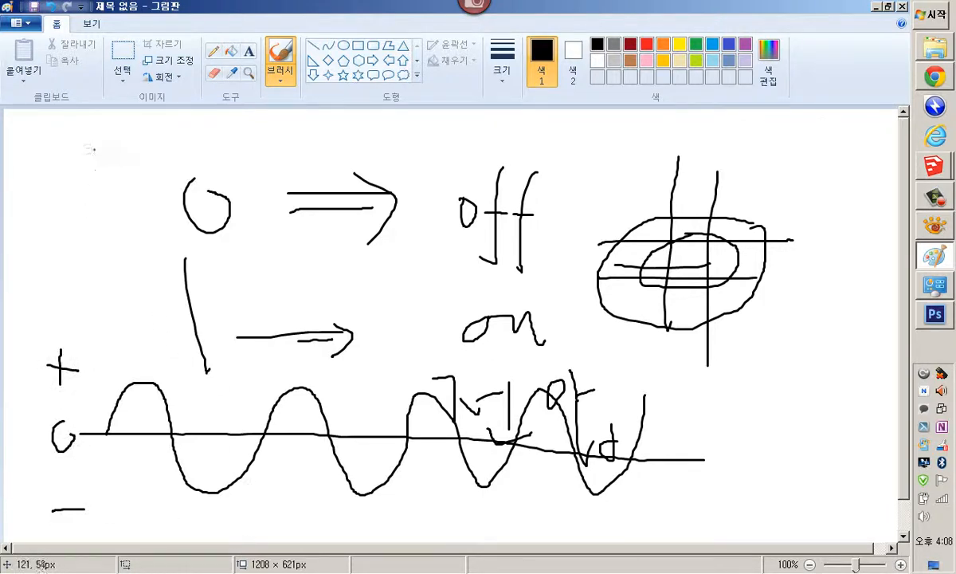
Draw two long lines near the top and several horizontal level lines across the wave's peaks and troughs
drag(88, 145, 459, 148)
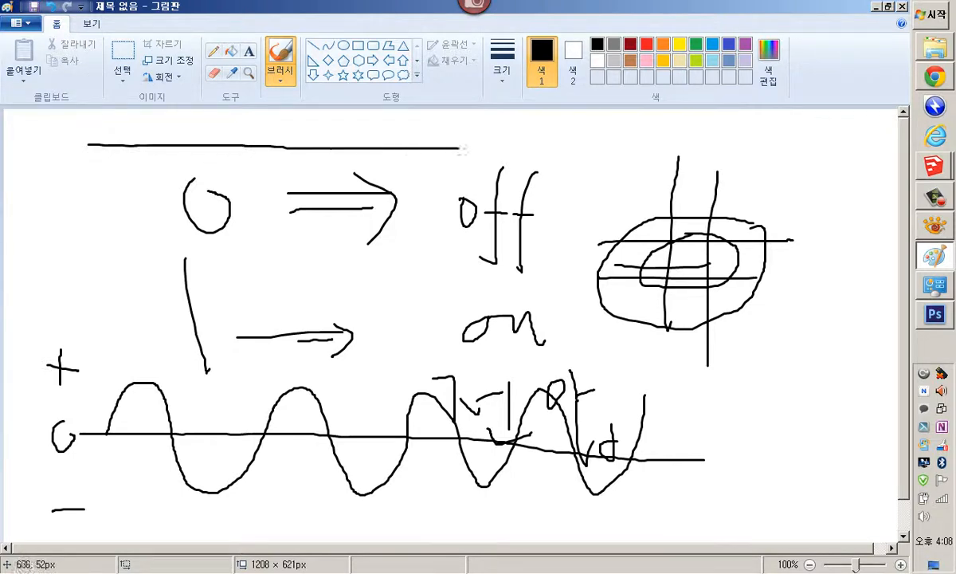
drag(122, 117, 449, 115)
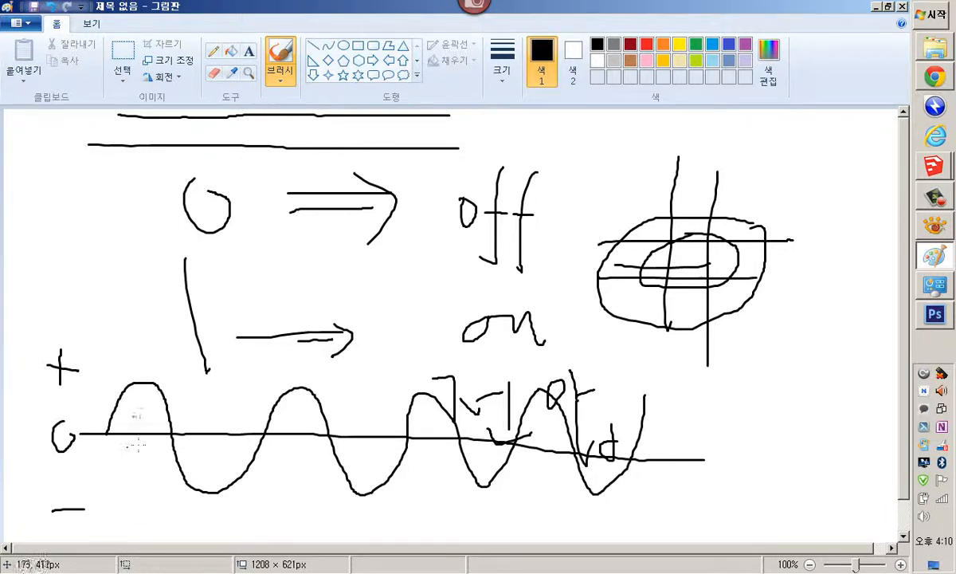
mouse_move(105, 397)
mouse_down()
mouse_move(177, 396)
mouse_move(96, 396)
mouse_move(191, 396)
mouse_move(171, 395)
mouse_up()
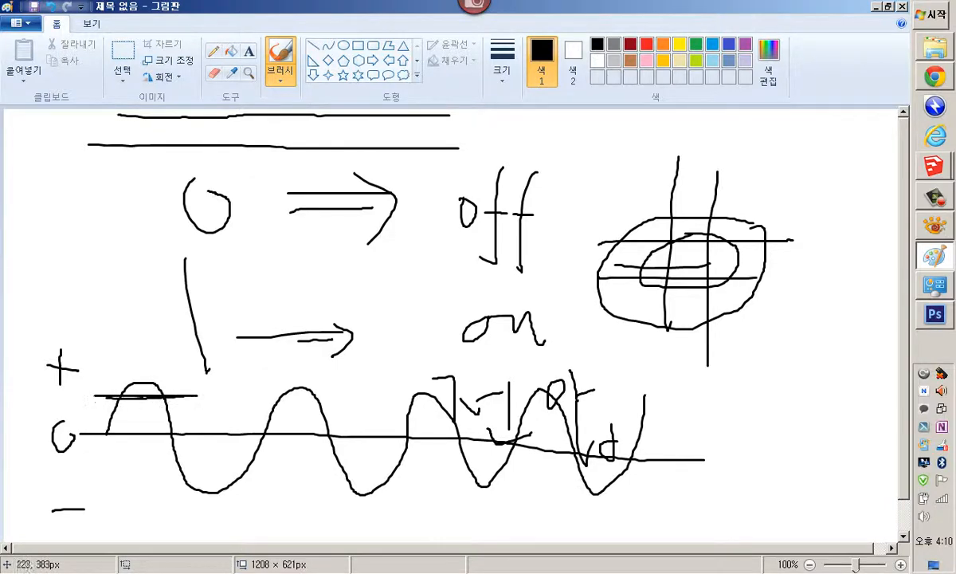
drag(170, 476, 249, 475)
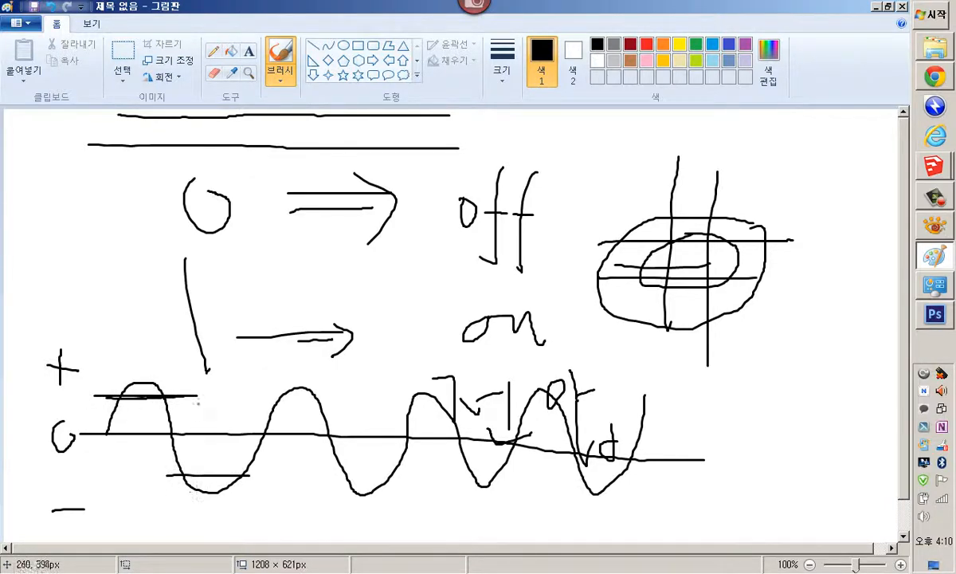
mouse_move(165, 420)
mouse_down()
mouse_move(207, 388)
mouse_move(258, 424)
mouse_up()
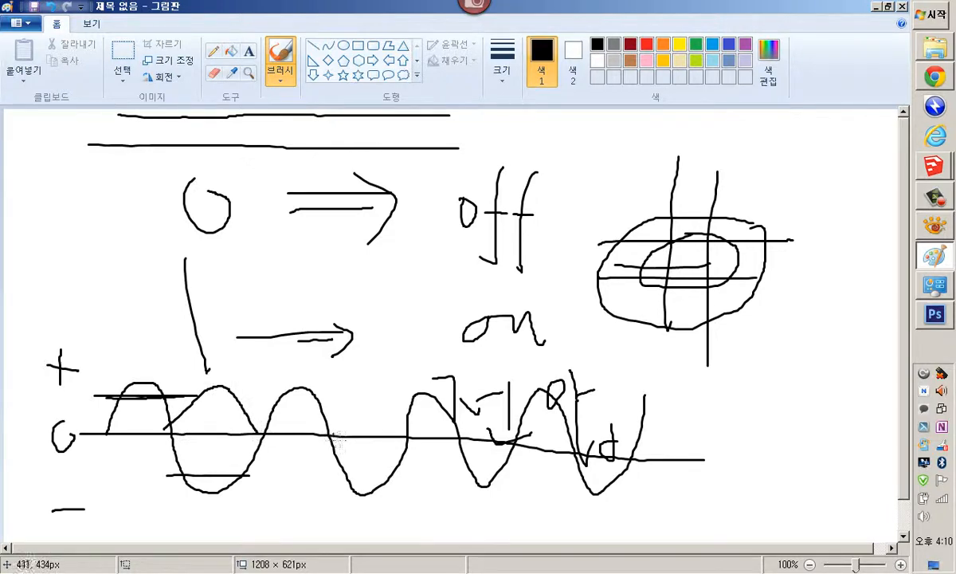
mouse_move(335, 429)
mouse_down()
mouse_move(392, 393)
mouse_move(415, 443)
mouse_move(468, 429)
mouse_move(522, 443)
mouse_up()
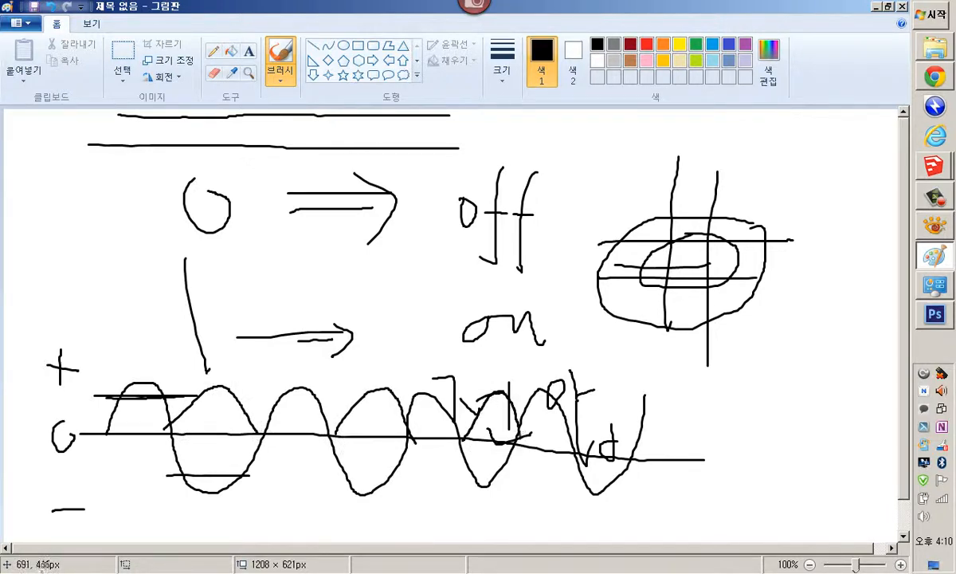
mouse_move(596, 435)
mouse_down()
mouse_move(605, 416)
mouse_move(698, 461)
mouse_up()
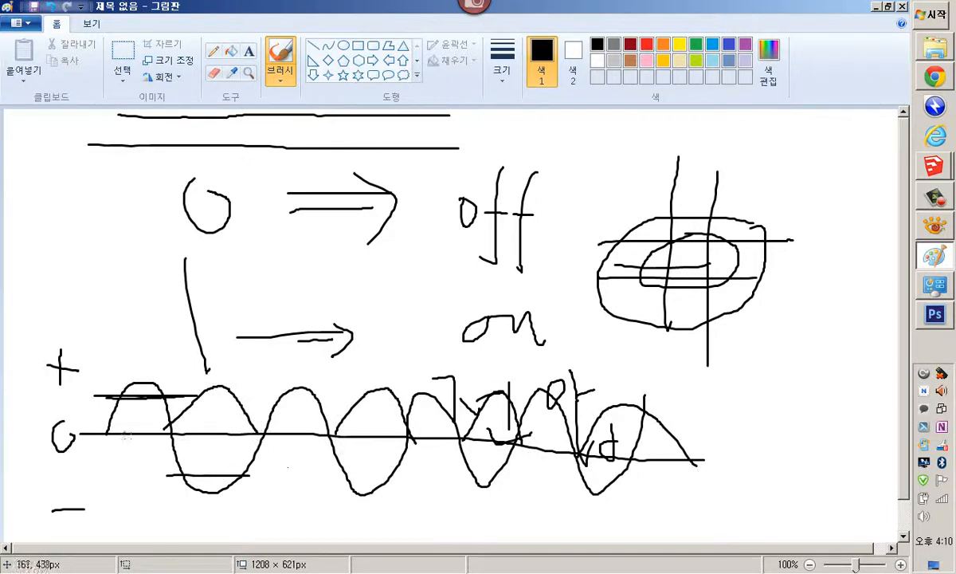
drag(87, 396, 727, 408)
Add small labels and marks beside the wave's left end and beneath it
drag(82, 345, 82, 360)
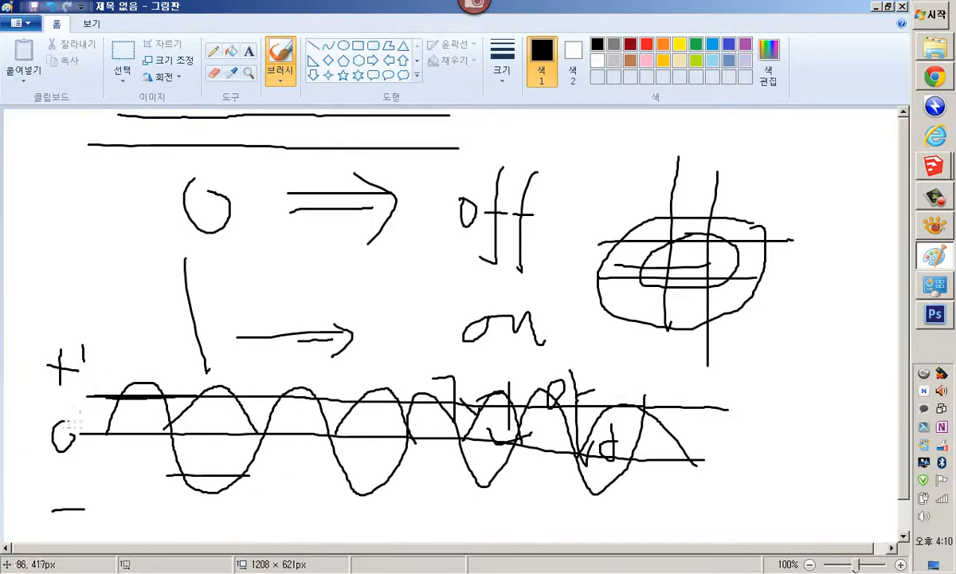
mouse_move(70, 396)
mouse_down()
mouse_move(47, 400)
mouse_move(83, 410)
mouse_up()
mouse_move(89, 389)
mouse_down()
mouse_move(96, 412)
mouse_move(112, 400)
mouse_up()
mouse_move(136, 358)
mouse_down()
mouse_move(137, 395)
mouse_move(125, 368)
mouse_move(149, 368)
mouse_move(189, 343)
mouse_move(168, 361)
mouse_up()
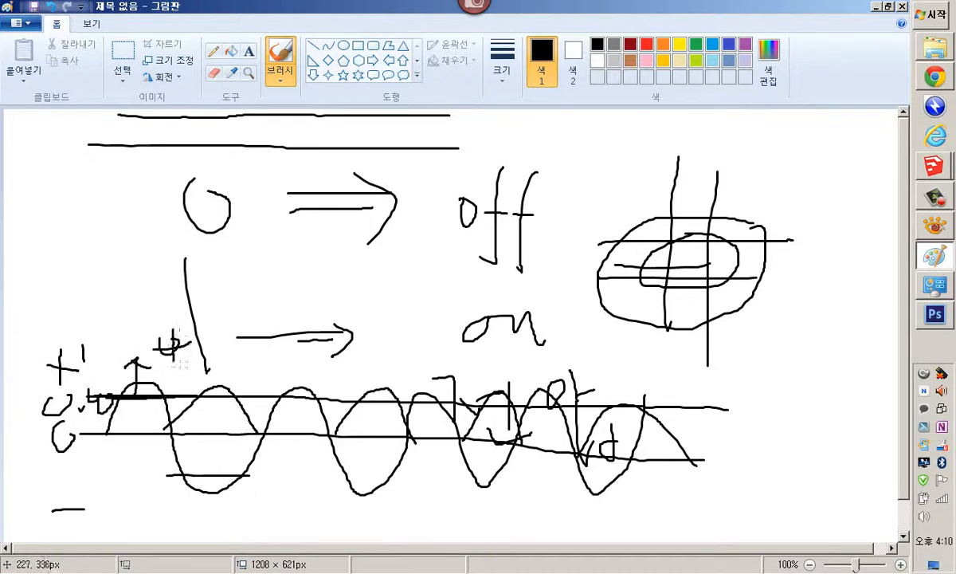
mouse_move(126, 298)
mouse_down()
mouse_move(126, 335)
mouse_move(127, 322)
mouse_up()
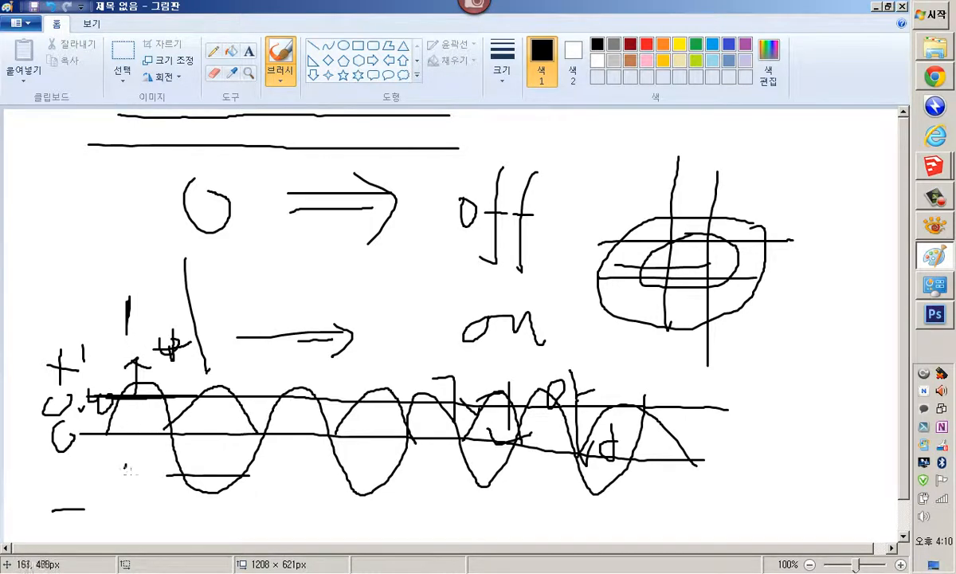
drag(137, 453, 138, 455)
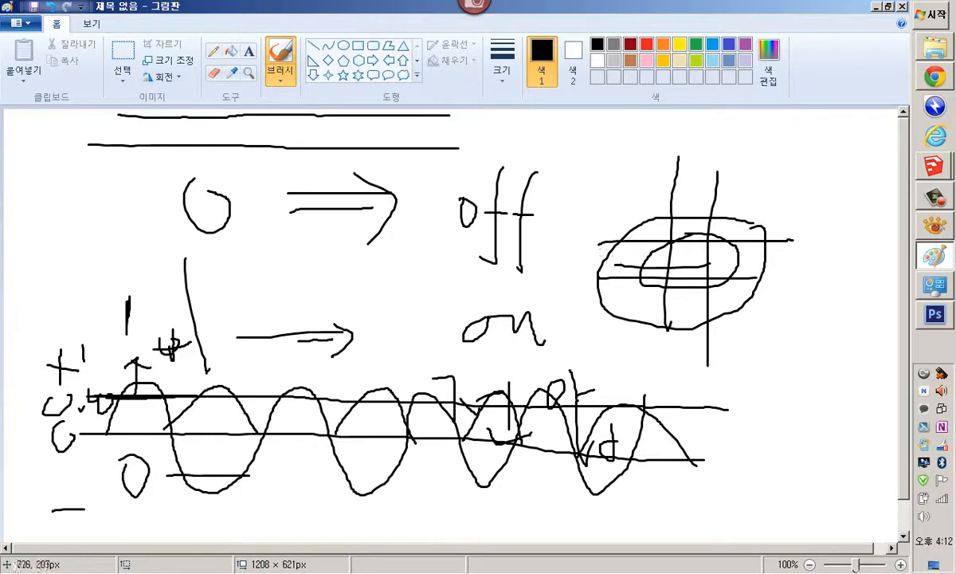
Start a new blank canvas without saving the current drawing
click(16, 23)
click(48, 53)
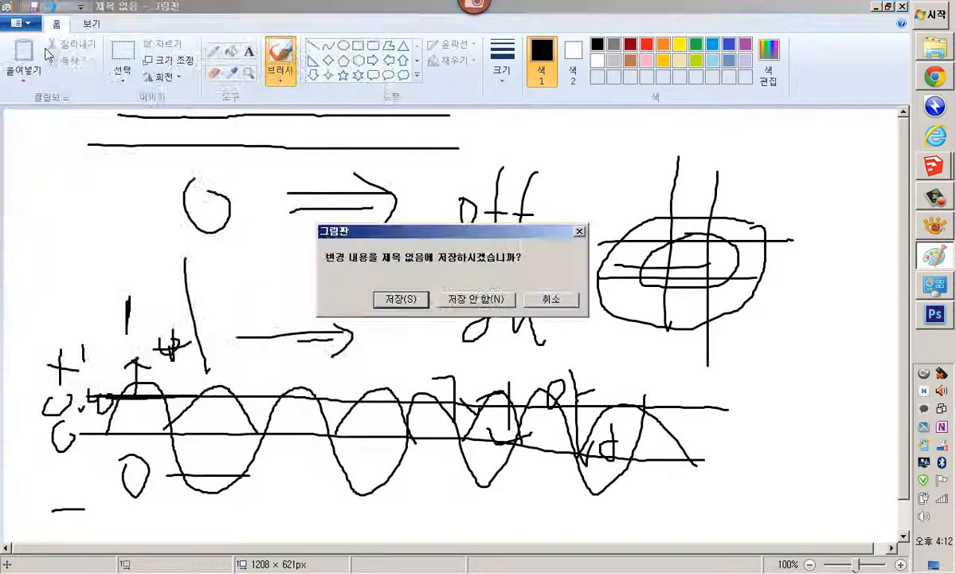
click(470, 299)
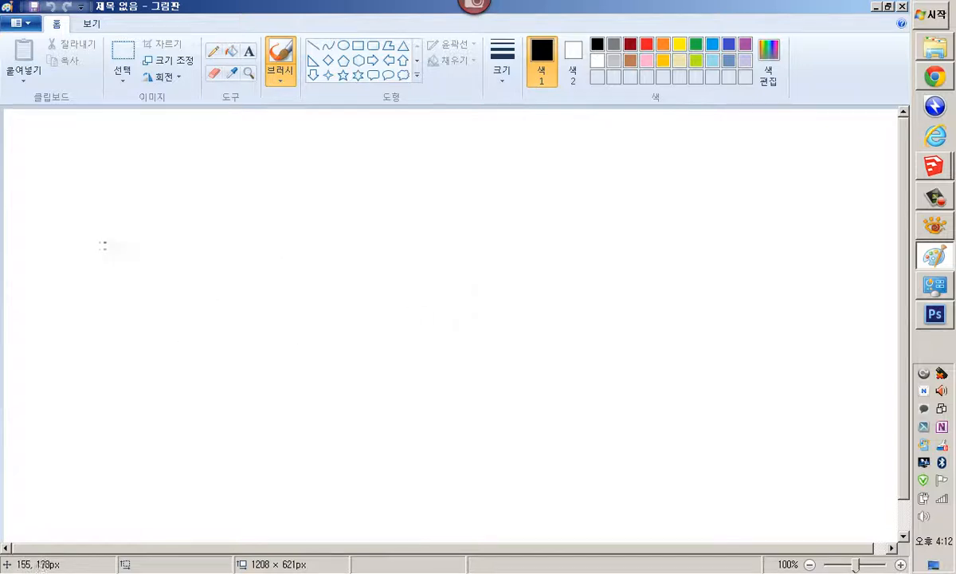
Write 2 to the powers 0, 1 and 2 followed by dashes, with a down arrow under the first
mouse_move(98, 236)
mouse_down()
mouse_move(122, 301)
mouse_move(166, 300)
mouse_up()
drag(168, 201, 179, 201)
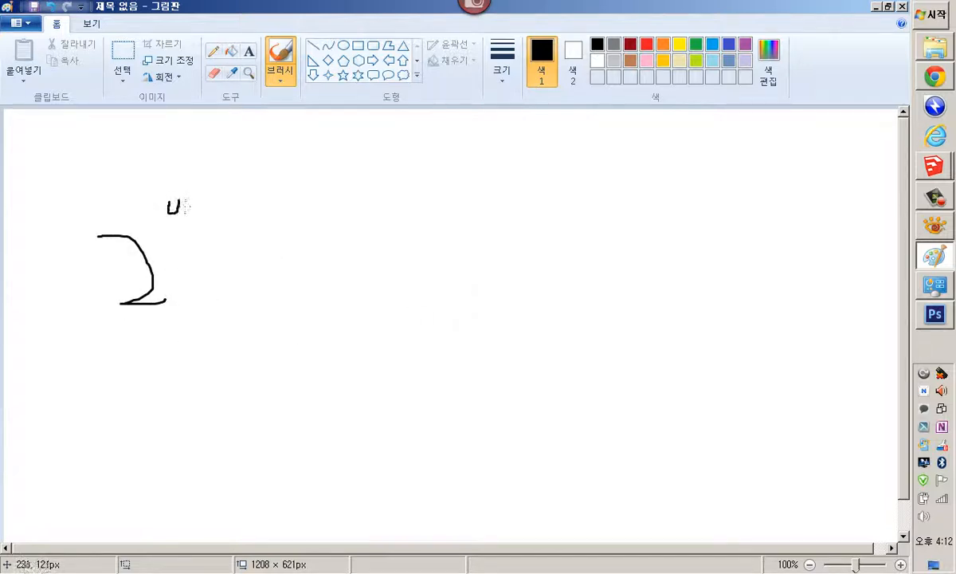
drag(262, 249, 346, 303)
drag(338, 201, 343, 214)
mouse_move(442, 233)
mouse_down()
mouse_move(457, 281)
mouse_move(468, 282)
mouse_up()
drag(477, 195, 492, 205)
drag(526, 252, 654, 253)
drag(687, 245, 769, 246)
mouse_move(150, 336)
mouse_down()
mouse_move(150, 358)
mouse_move(167, 348)
mouse_up()
mouse_move(126, 345)
mouse_down()
mouse_move(136, 357)
mouse_move(171, 352)
mouse_up()
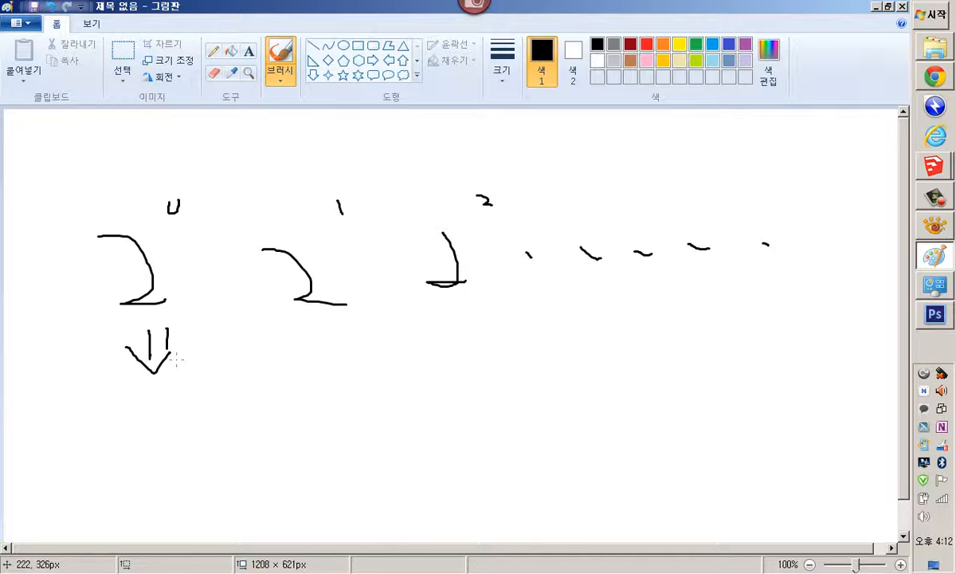
Write the resulting values 1, 2, 4 and the next number beneath the powers of two
mouse_move(169, 400)
mouse_down()
mouse_move(189, 454)
mouse_move(196, 451)
mouse_up()
drag(294, 384, 386, 420)
drag(453, 376, 517, 420)
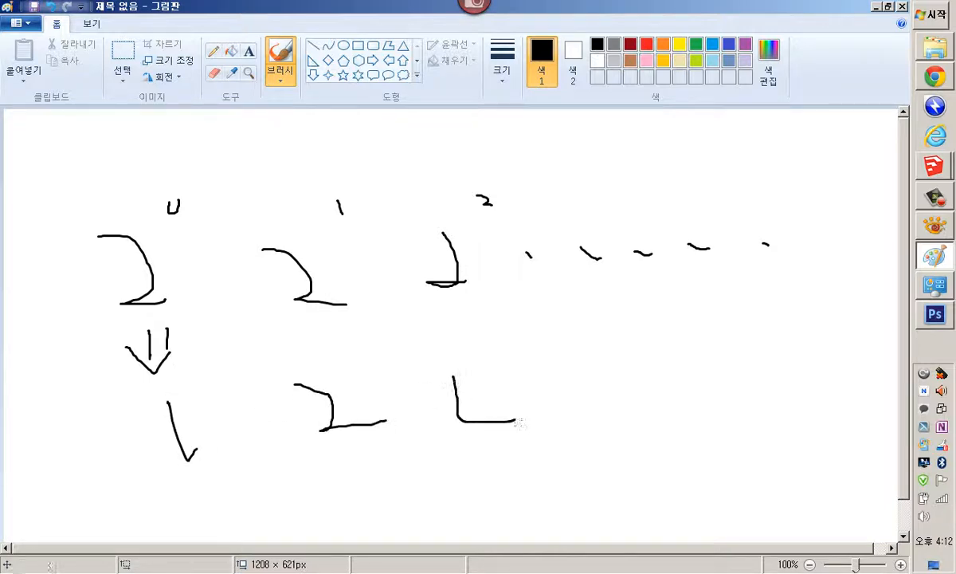
drag(502, 376, 501, 435)
mouse_move(592, 348)
mouse_down()
mouse_move(604, 459)
mouse_move(641, 437)
mouse_up()
drag(594, 416, 644, 435)
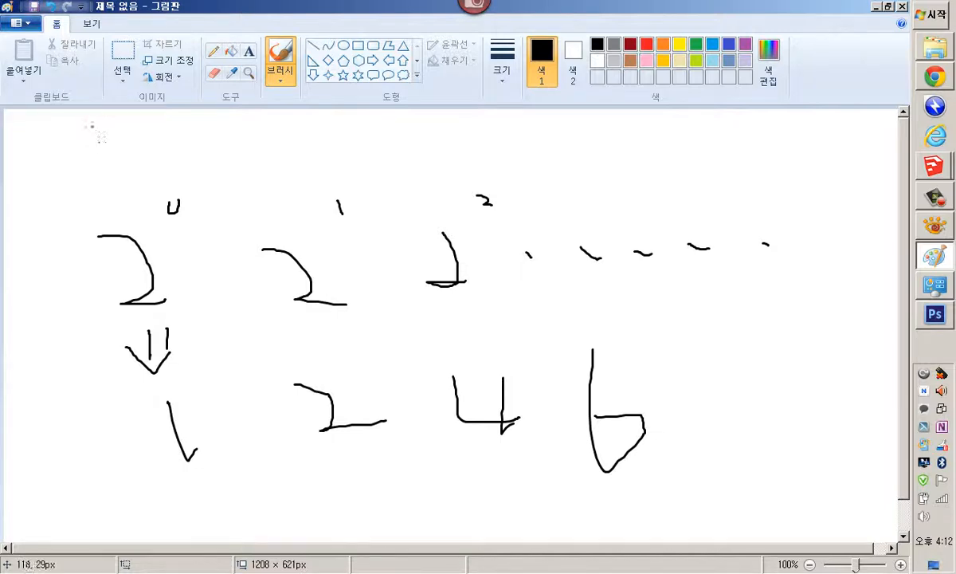
Start another new blank canvas without saving the drawing
click(20, 23)
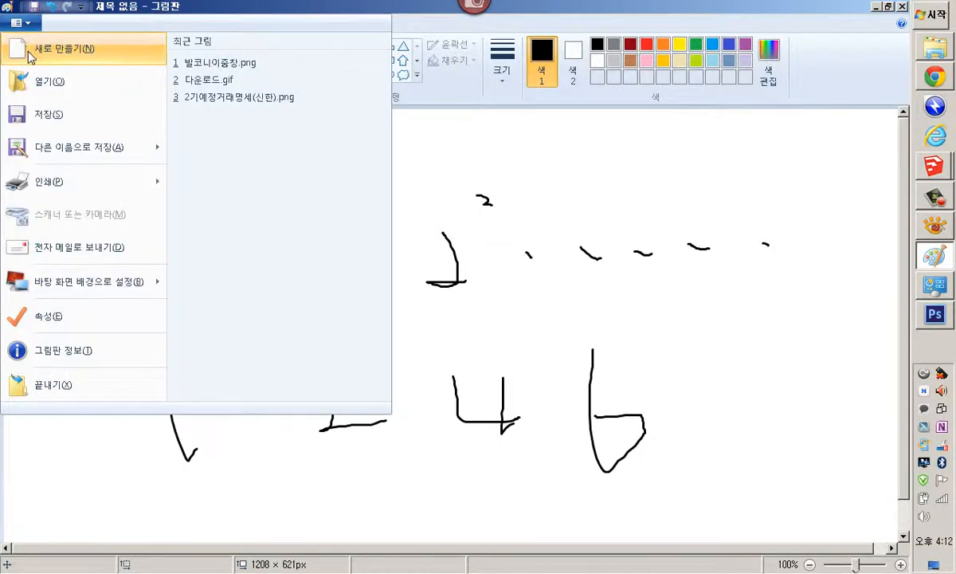
click(30, 41)
click(458, 304)
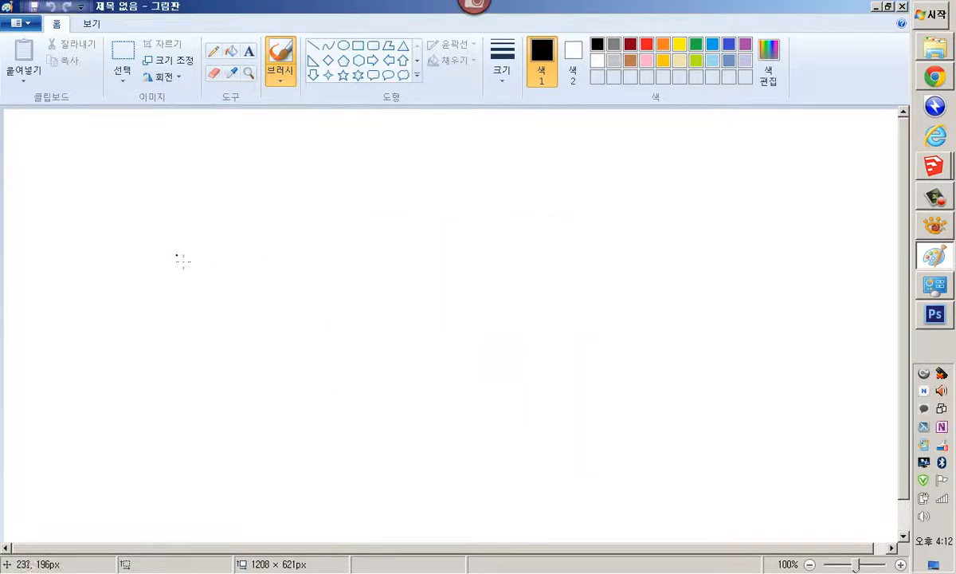
Draw a row of eight ovals enclosed in a rectangle
mouse_move(174, 253)
mouse_down()
mouse_move(202, 297)
mouse_move(197, 254)
mouse_move(236, 311)
mouse_move(233, 252)
mouse_move(273, 308)
mouse_move(271, 251)
mouse_move(328, 269)
mouse_move(325, 253)
mouse_up()
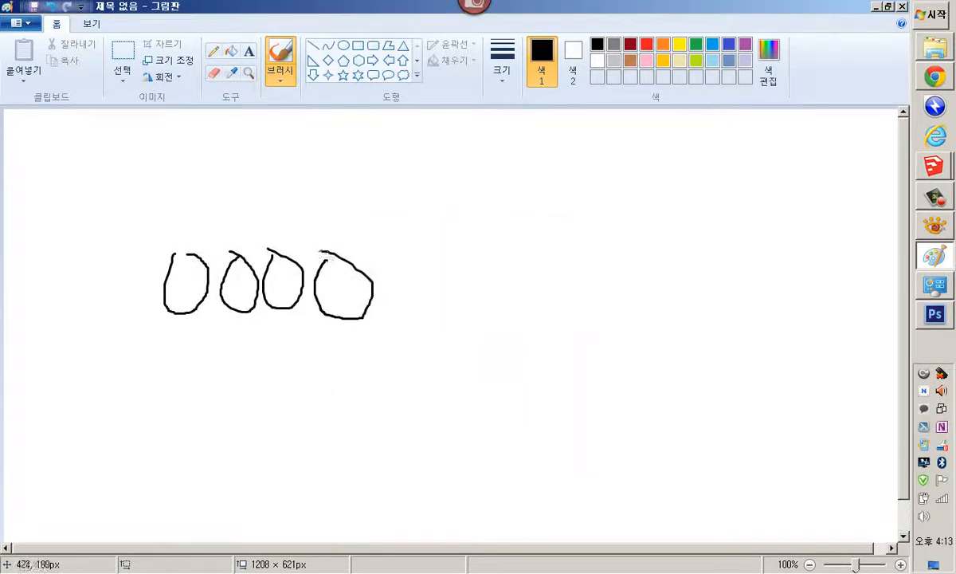
mouse_move(384, 262)
mouse_down()
mouse_move(381, 307)
mouse_move(408, 279)
mouse_move(494, 270)
mouse_move(536, 316)
mouse_move(539, 268)
mouse_up()
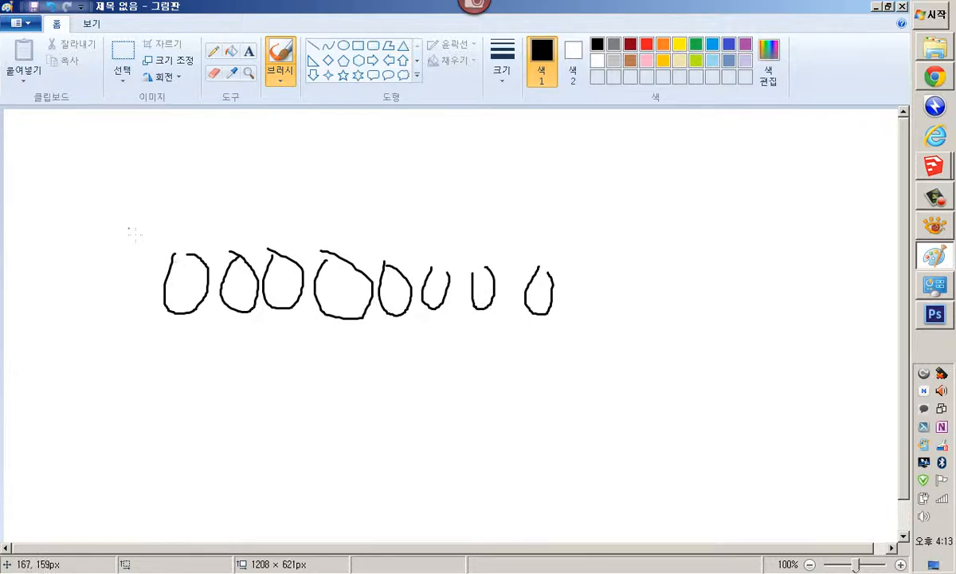
mouse_move(137, 227)
mouse_down()
mouse_move(564, 265)
mouse_move(316, 338)
mouse_move(153, 315)
mouse_move(154, 235)
mouse_up()
Write 2 with superscript 8 beside the box of ovals
mouse_move(604, 189)
mouse_down()
mouse_move(592, 266)
mouse_move(665, 263)
mouse_up()
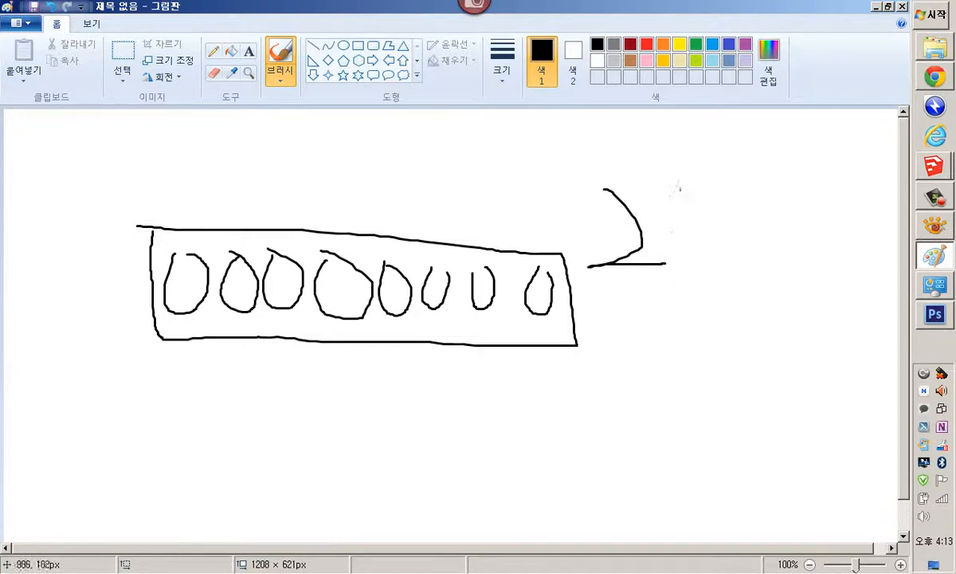
drag(670, 172, 685, 198)
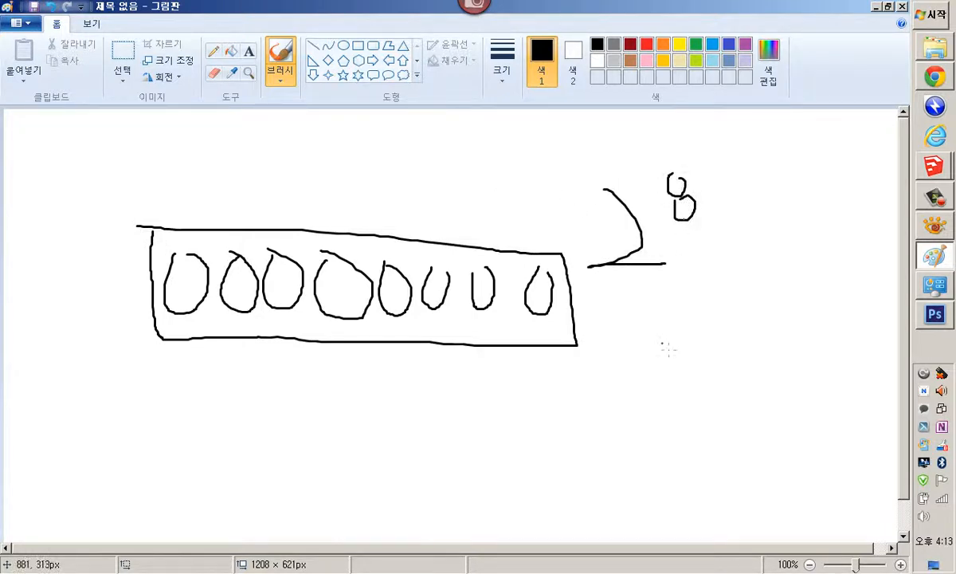
Write "= 256" beside the 2 to the 8th power and circle the 256
mouse_move(661, 344)
mouse_down()
mouse_move(699, 339)
mouse_move(715, 370)
mouse_up()
mouse_move(696, 316)
mouse_down()
mouse_move(745, 373)
mouse_move(764, 368)
mouse_up()
drag(774, 322, 783, 390)
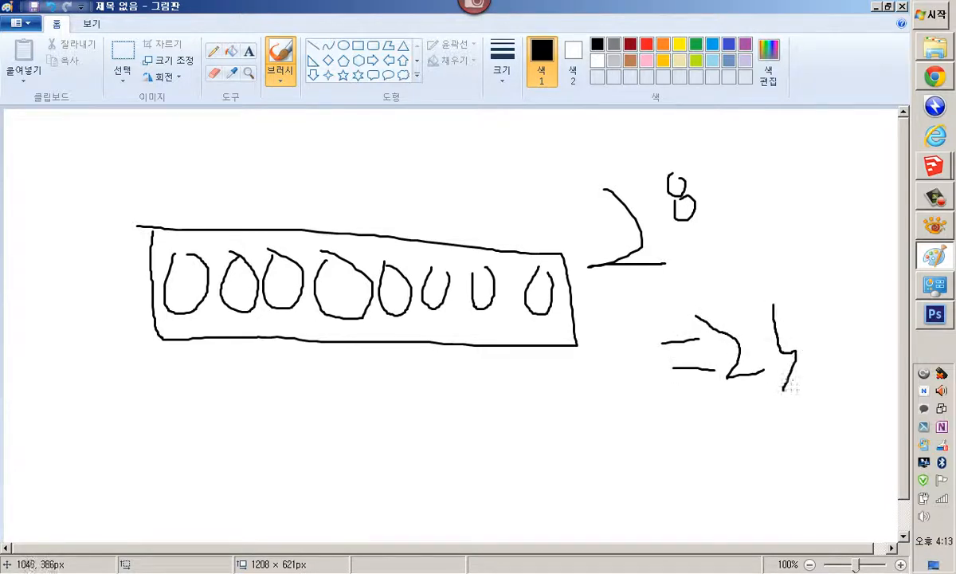
drag(779, 344, 812, 340)
mouse_move(831, 301)
mouse_down()
mouse_move(829, 369)
mouse_move(829, 359)
mouse_up()
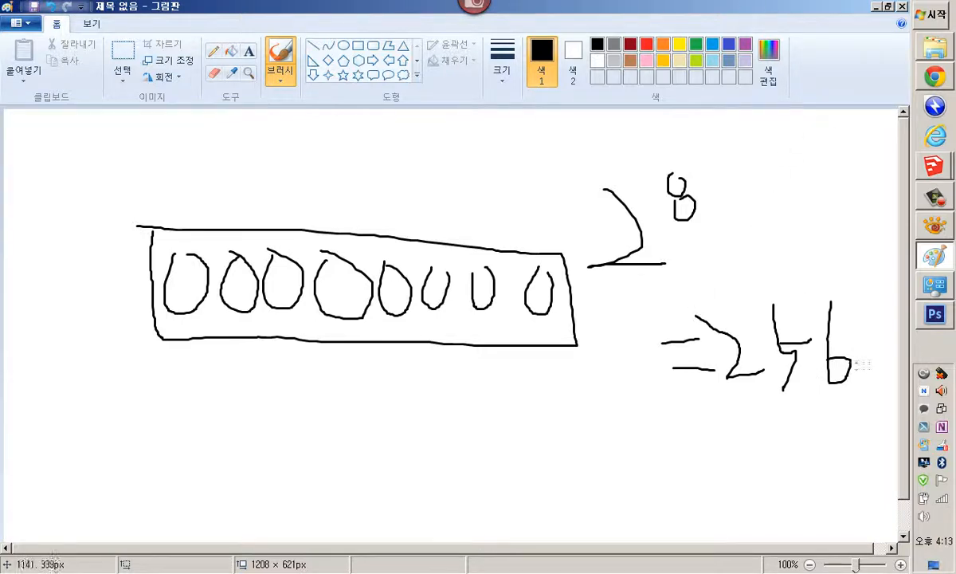
mouse_move(861, 418)
mouse_down()
mouse_move(768, 403)
mouse_move(753, 268)
mouse_move(813, 421)
mouse_move(717, 292)
mouse_move(849, 428)
mouse_move(717, 339)
mouse_up()
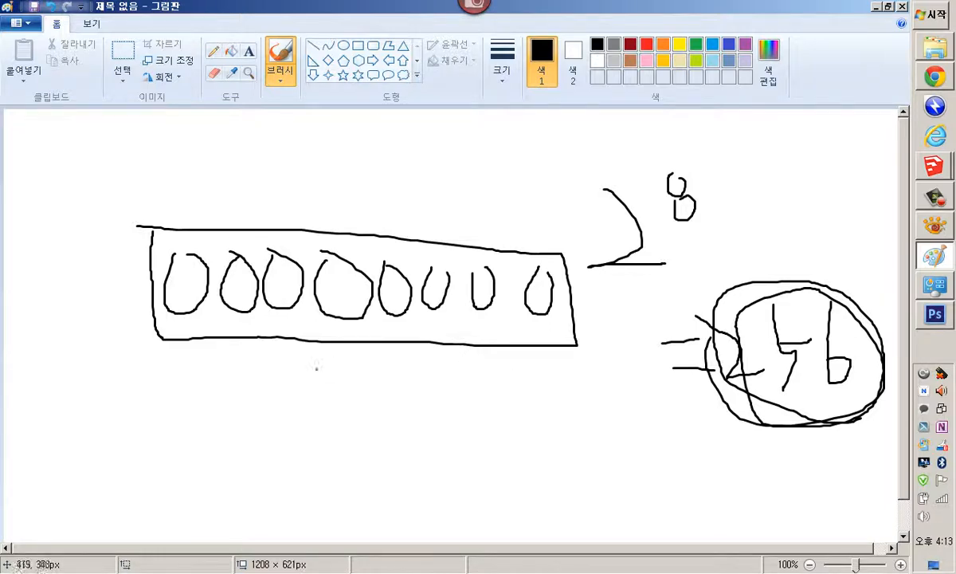
Write 255 above the box of ovals and 16 beneath it
drag(289, 166, 360, 190)
mouse_move(368, 157)
mouse_down()
mouse_move(374, 212)
mouse_move(400, 172)
mouse_move(416, 223)
mouse_up()
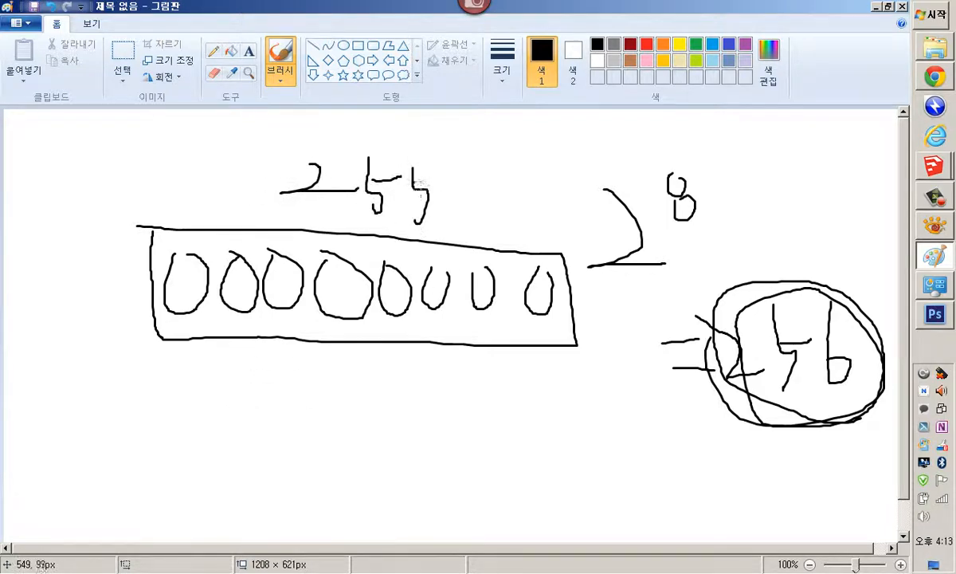
drag(413, 184, 442, 187)
drag(390, 395, 388, 443)
mouse_move(420, 386)
mouse_down()
mouse_move(443, 426)
mouse_move(423, 415)
mouse_up()
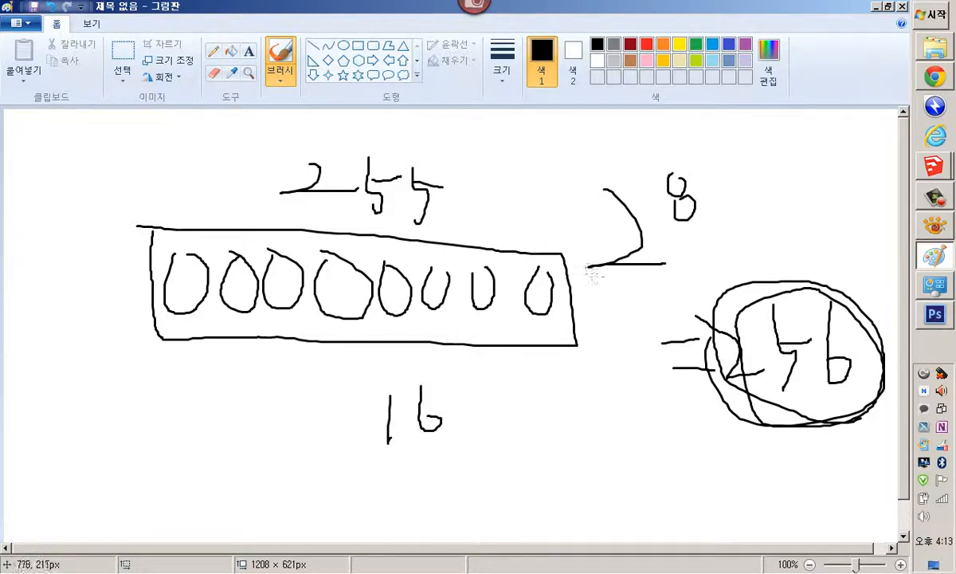
Draw a line out from the 2 to the 8th, then write 2 with superscript 16 and 2 with superscript 64 under the box
mouse_move(586, 267)
mouse_down()
mouse_move(836, 303)
mouse_move(632, 327)
mouse_up()
mouse_move(509, 429)
mouse_down()
mouse_move(522, 462)
mouse_move(592, 467)
mouse_up()
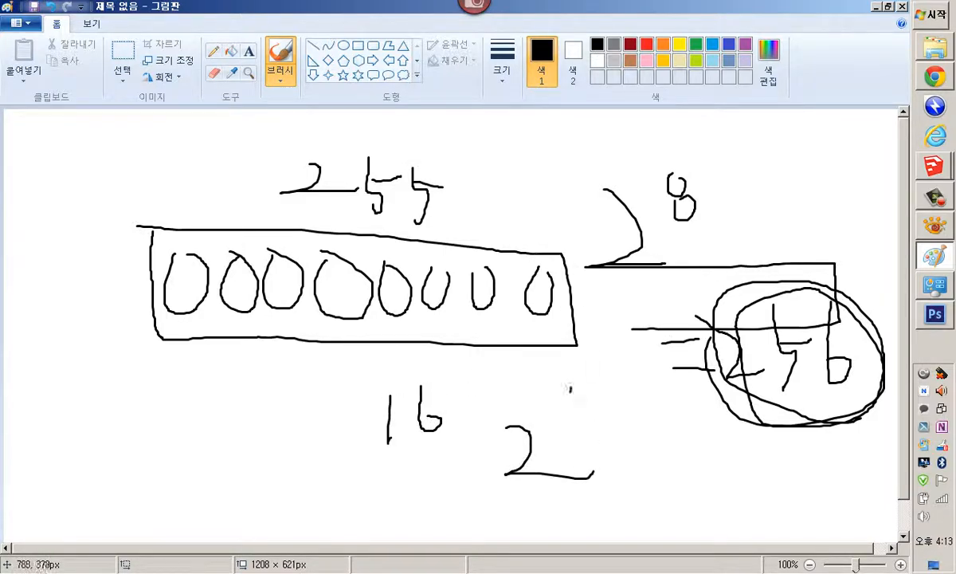
mouse_move(568, 381)
mouse_down()
mouse_move(568, 405)
mouse_move(599, 408)
mouse_up()
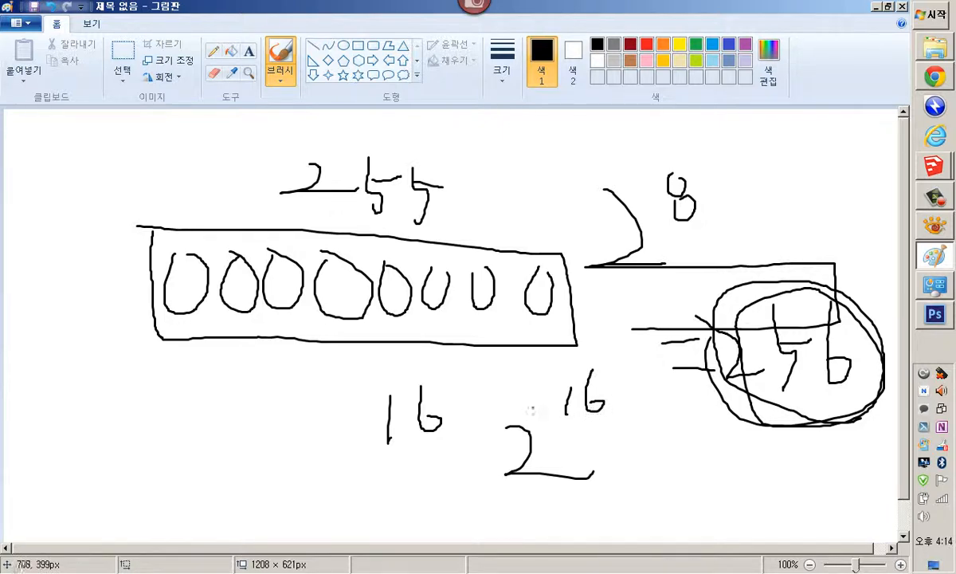
mouse_move(278, 356)
mouse_down()
mouse_move(279, 391)
mouse_move(267, 381)
mouse_move(321, 371)
mouse_move(298, 389)
mouse_up()
mouse_move(207, 444)
mouse_down()
mouse_move(269, 504)
mouse_move(312, 501)
mouse_up()
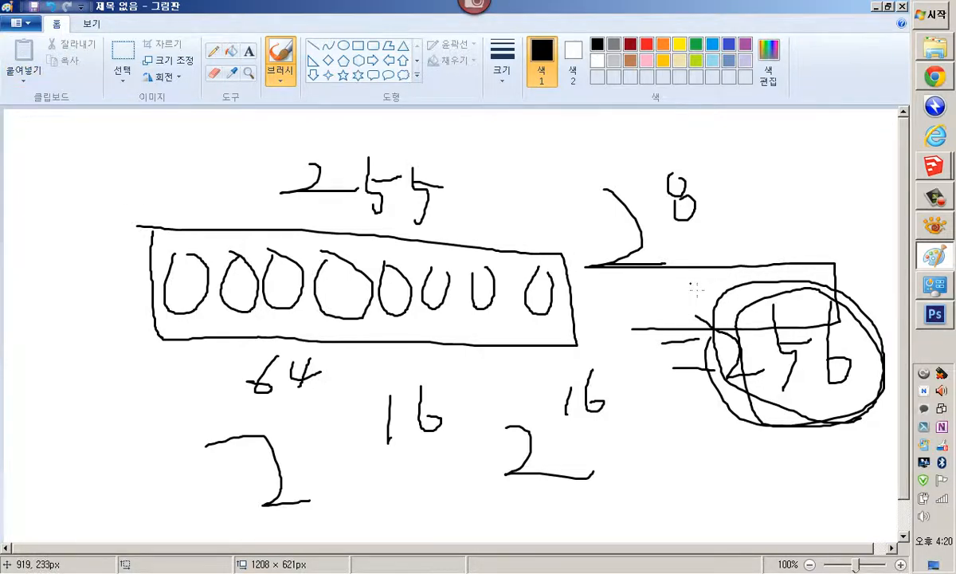
Write "× 2" beside the circled 256, write 512 below it and circle the 512
drag(692, 282, 659, 315)
drag(667, 273, 696, 298)
mouse_move(711, 266)
mouse_down()
mouse_move(726, 292)
mouse_move(708, 298)
mouse_up()
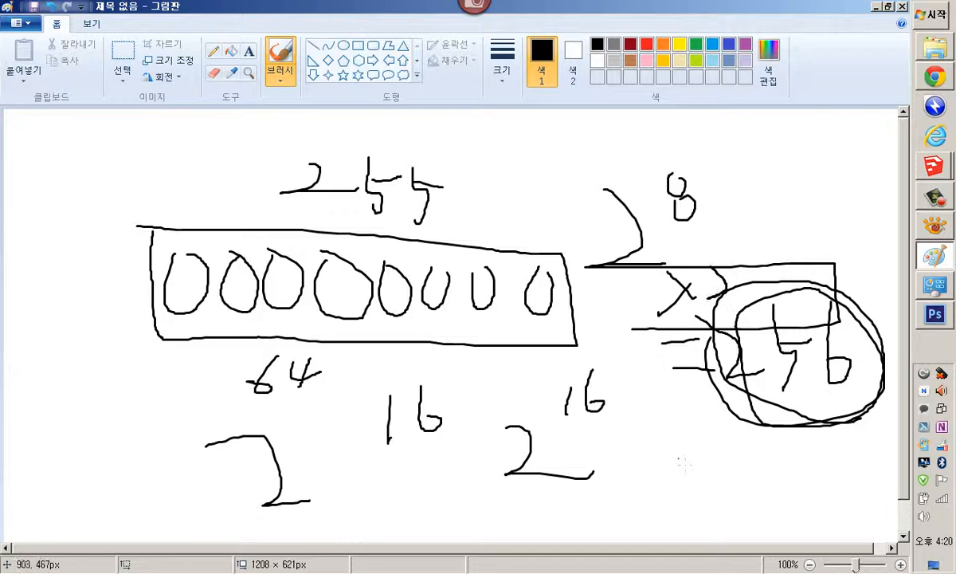
mouse_move(679, 459)
mouse_down()
mouse_move(693, 510)
mouse_move(701, 460)
mouse_move(725, 506)
mouse_move(772, 495)
mouse_up()
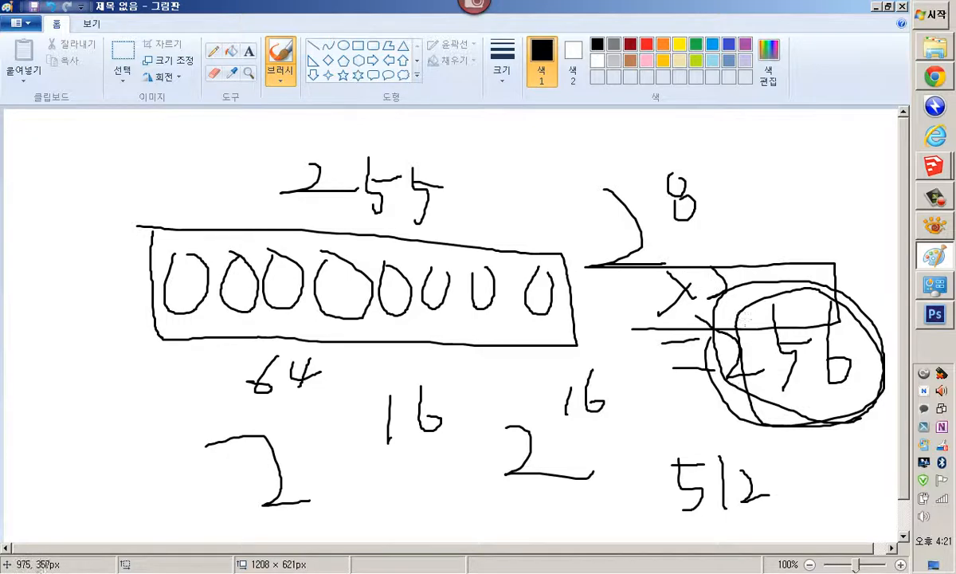
mouse_move(701, 299)
mouse_down()
mouse_move(778, 286)
mouse_move(702, 373)
mouse_move(668, 326)
mouse_up()
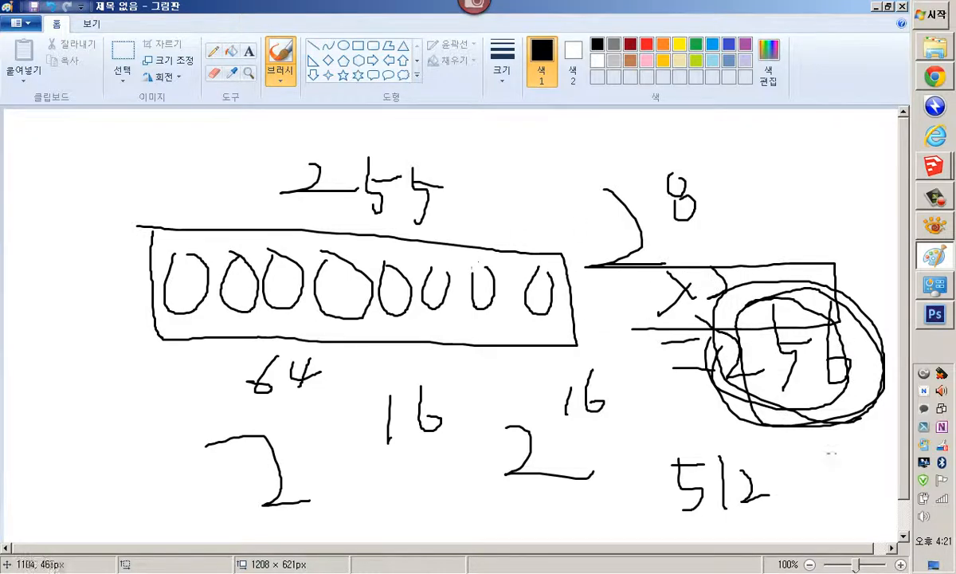
mouse_move(769, 426)
mouse_down()
mouse_move(717, 525)
mouse_move(759, 506)
mouse_up()
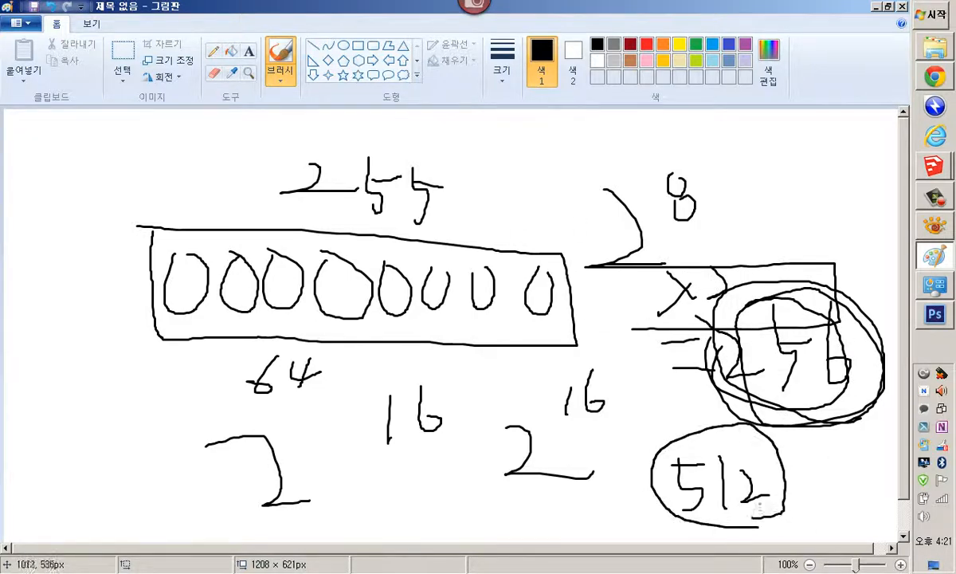
Switch to XnView to check the stone texture's pixel size and DPI, then return to Paint
click(934, 226)
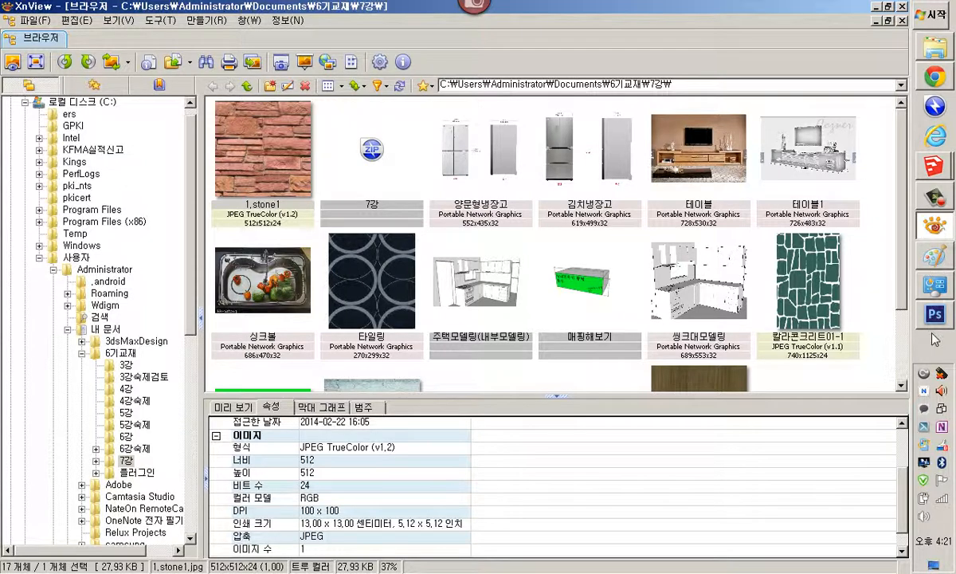
click(934, 255)
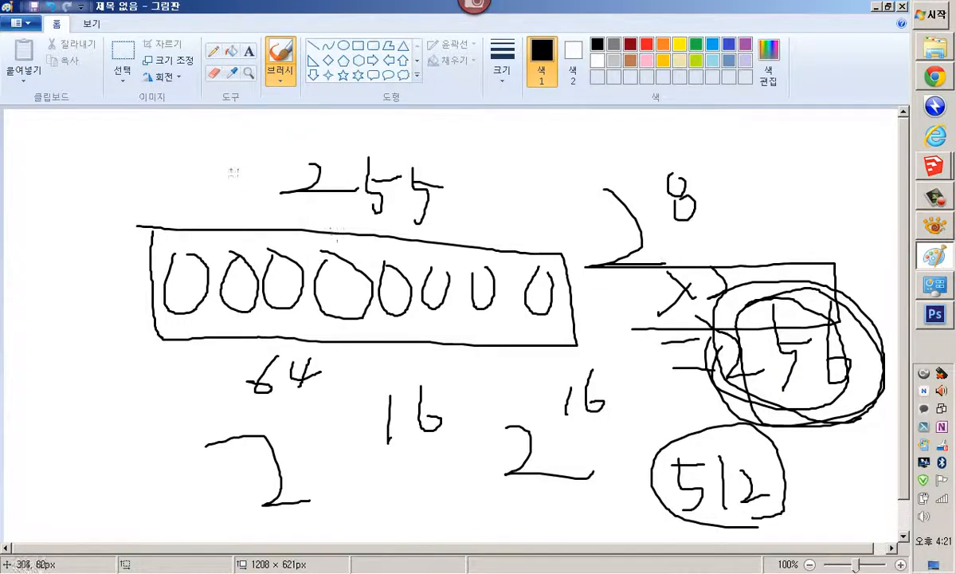
Add a circled callout on the third oval, write 512 left of the box and draw a square below it
mouse_move(203, 155)
mouse_down()
mouse_move(191, 199)
mouse_move(238, 185)
mouse_move(249, 240)
mouse_move(291, 223)
mouse_up()
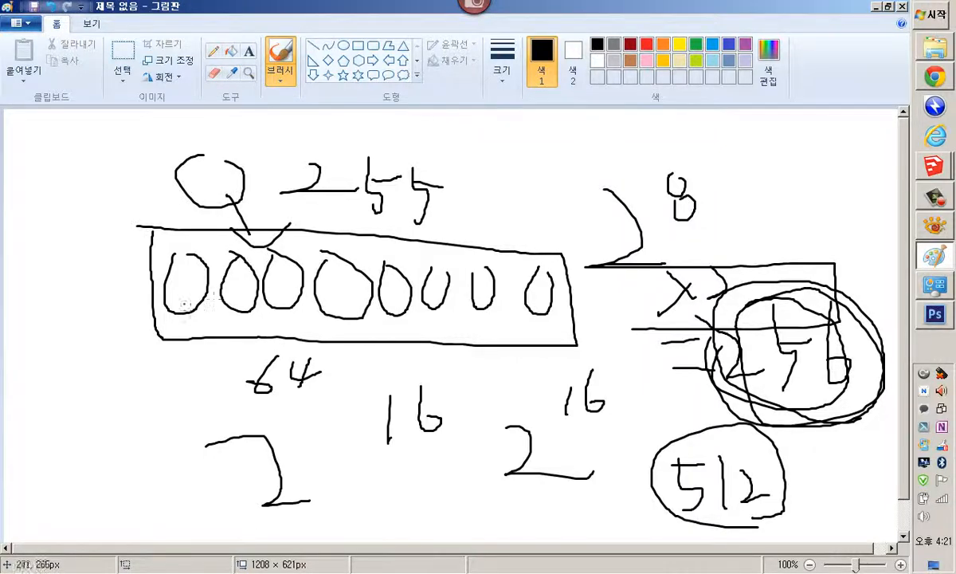
mouse_move(73, 246)
mouse_down()
mouse_move(58, 286)
mouse_move(92, 249)
mouse_move(106, 274)
mouse_move(140, 271)
mouse_up()
mouse_move(81, 327)
mouse_down()
mouse_move(90, 434)
mouse_move(200, 342)
mouse_move(154, 432)
mouse_move(96, 434)
mouse_up()
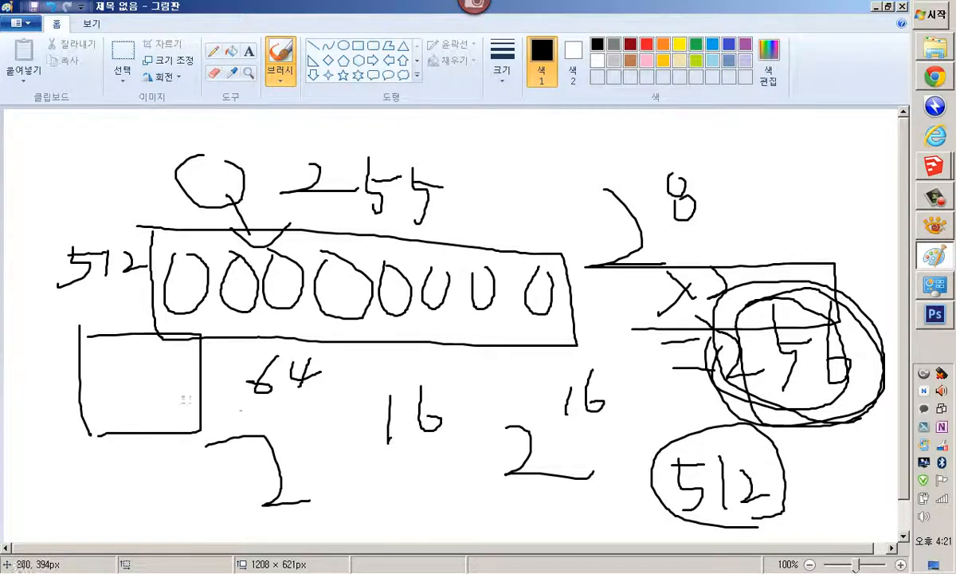
Add strokes to the figures beneath the box and sketch multiplication marks inside the square
mouse_move(330, 407)
mouse_down()
mouse_move(330, 442)
mouse_move(358, 416)
mouse_move(395, 406)
mouse_up()
drag(360, 459, 360, 468)
drag(83, 394, 144, 426)
drag(142, 351, 127, 372)
mouse_move(128, 360)
mouse_down()
mouse_move(154, 387)
mouse_move(176, 390)
mouse_up()
drag(185, 377, 165, 407)
drag(163, 392, 179, 407)
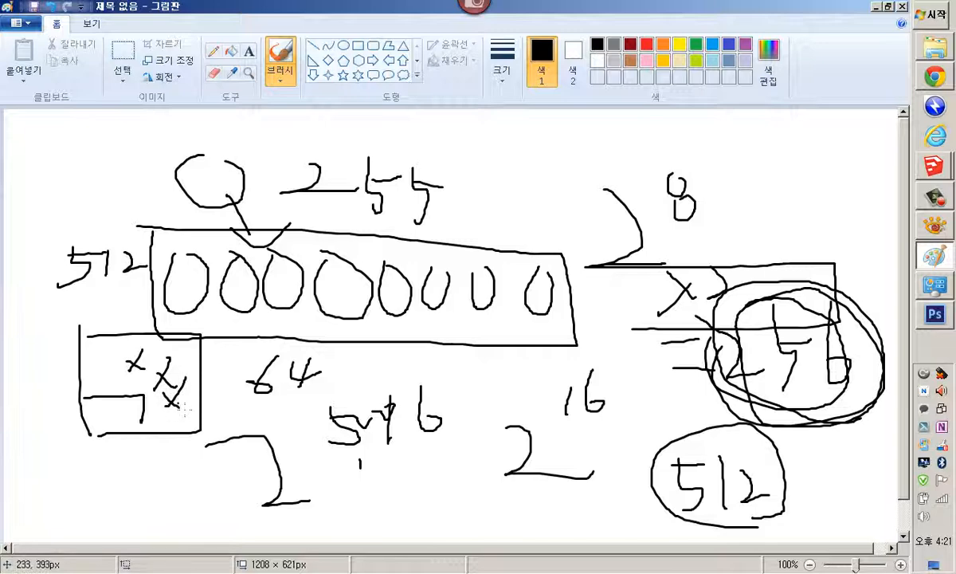